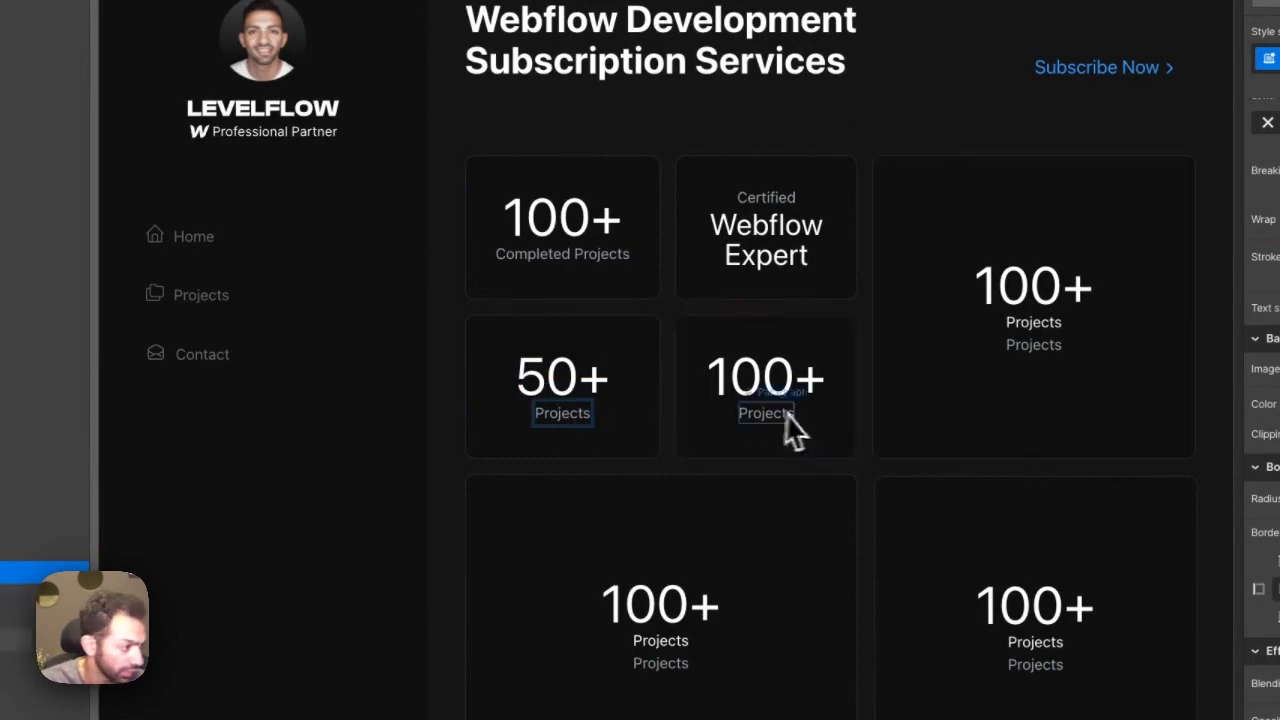
Step: Change the caption under the 50+ heading to "Satisfied Clients"
double_click(563, 413)
type("Satisfied Cl")
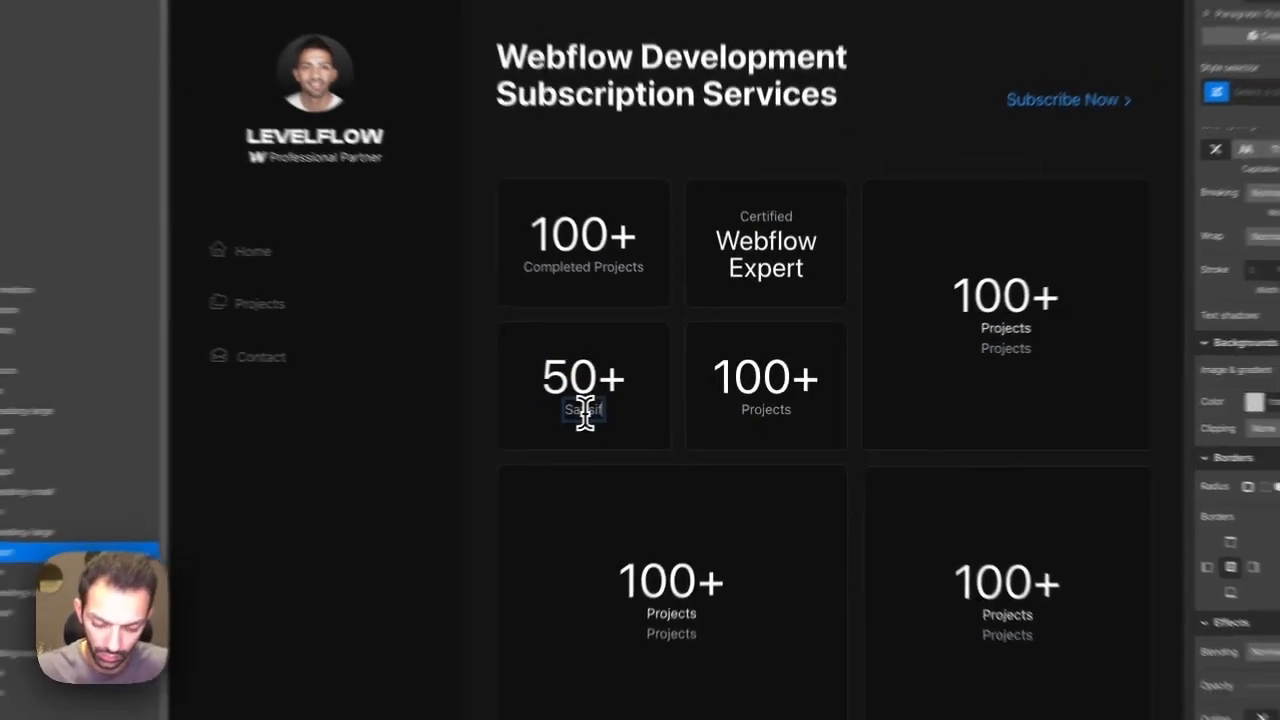
type("ients")
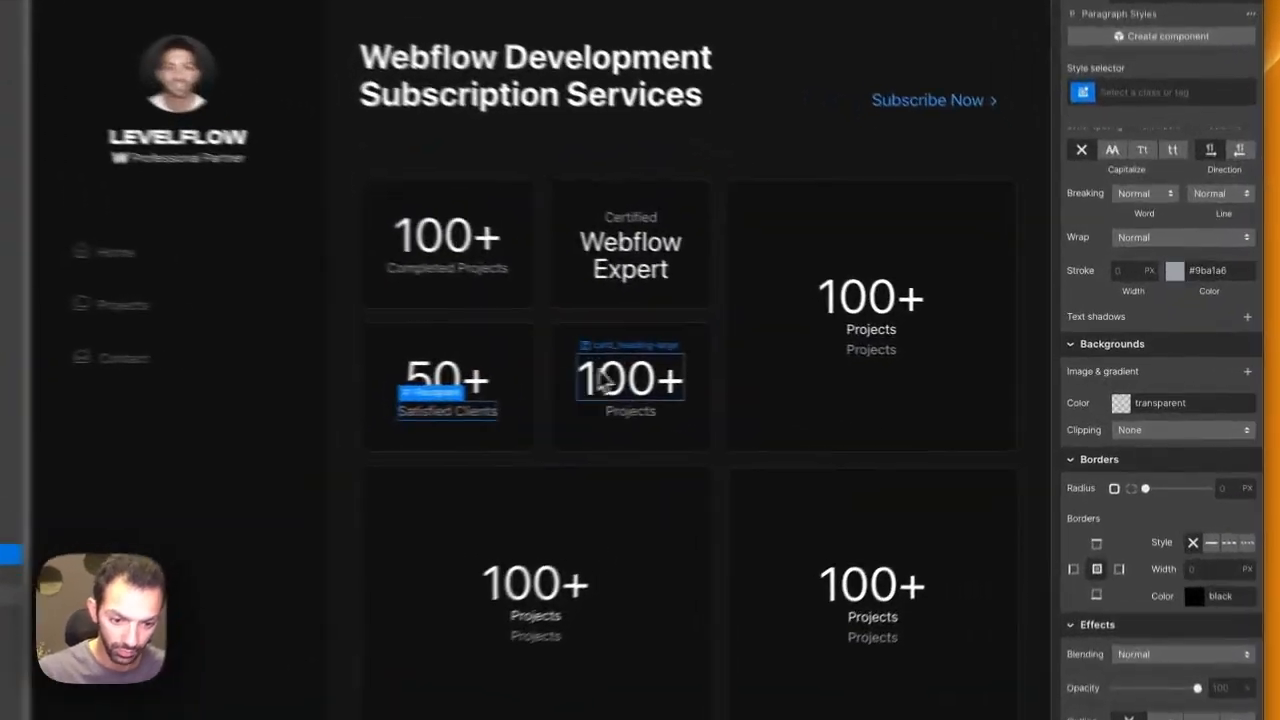
Step: Replace the heading of the small card next to the Satisfied Clients card with "6 Years"
left_click(765, 378)
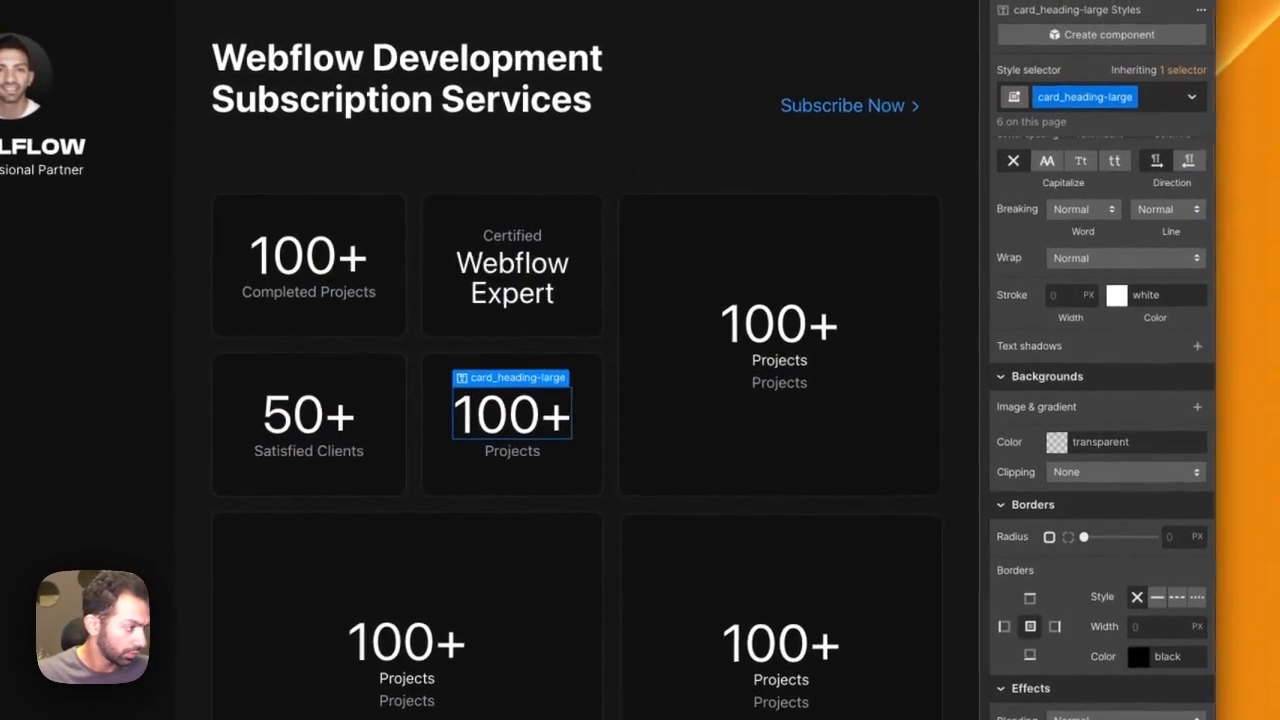
double_click(527, 420)
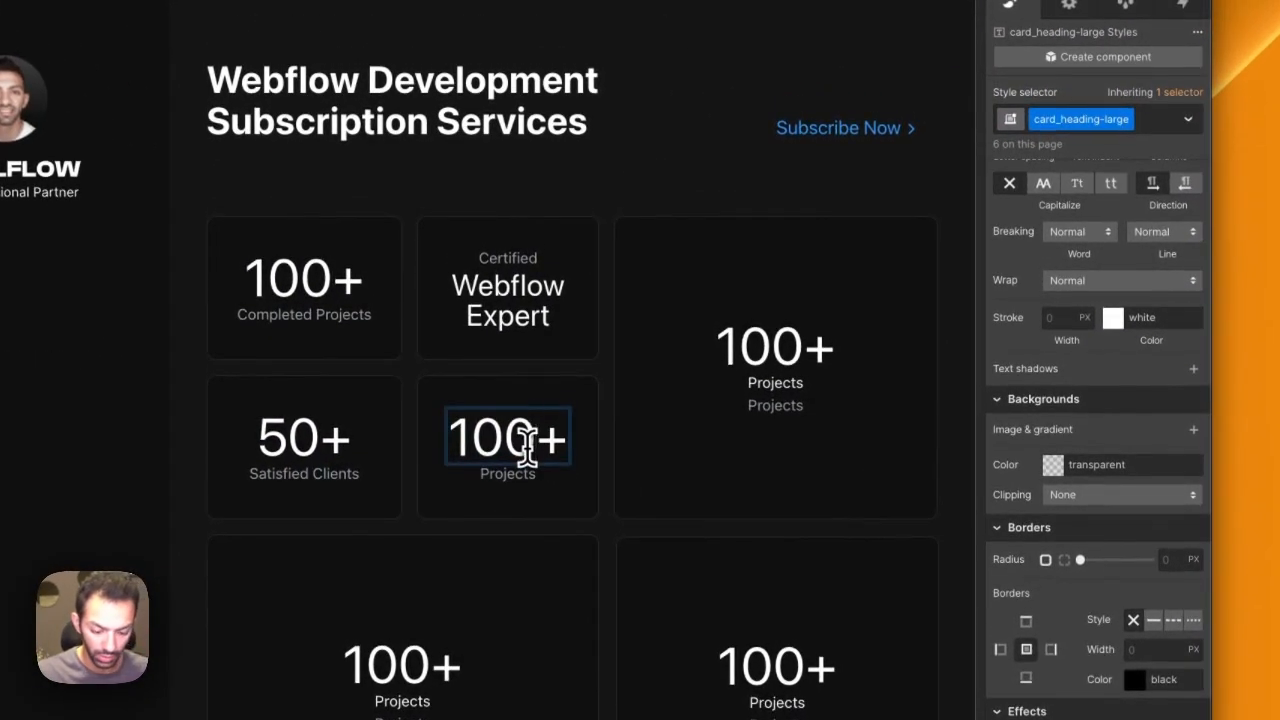
type("6 Ye")
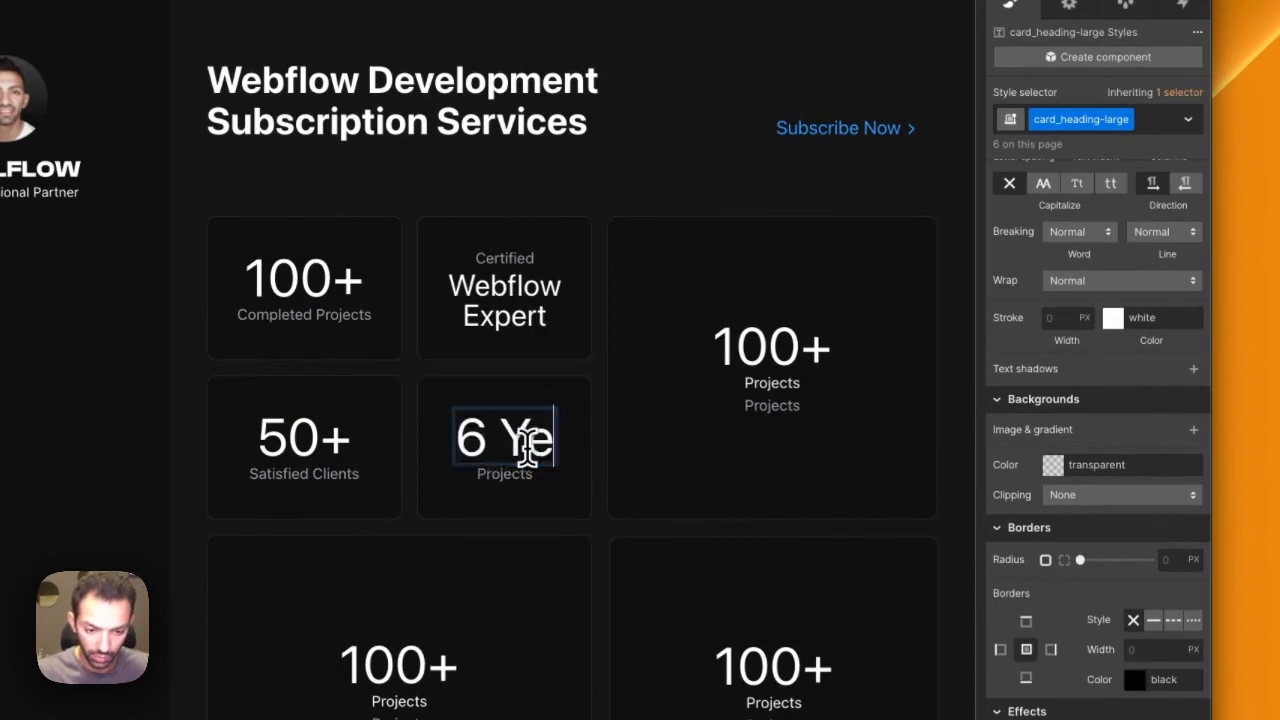
type("ars")
Step: Wrap the word "Years" in the 6 Years heading in a text span and apply the existing text-size-small class
double_click(530, 462)
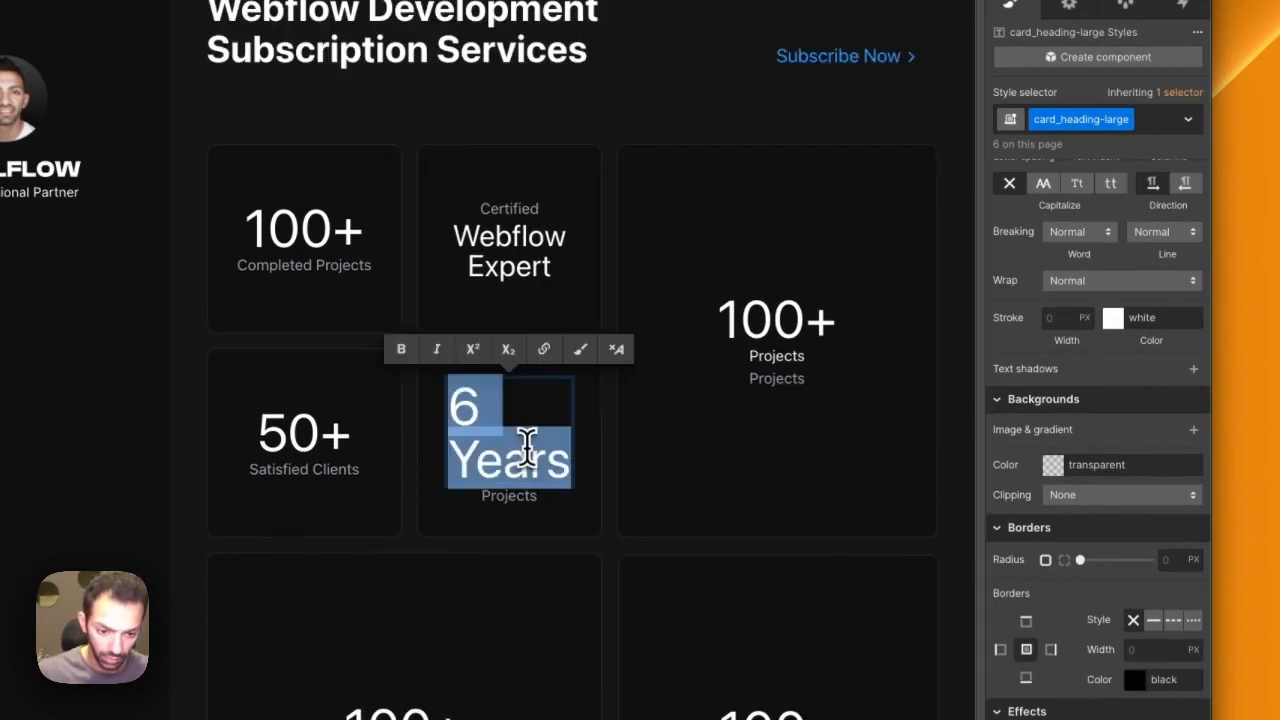
left_click(523, 443)
double_click(498, 458)
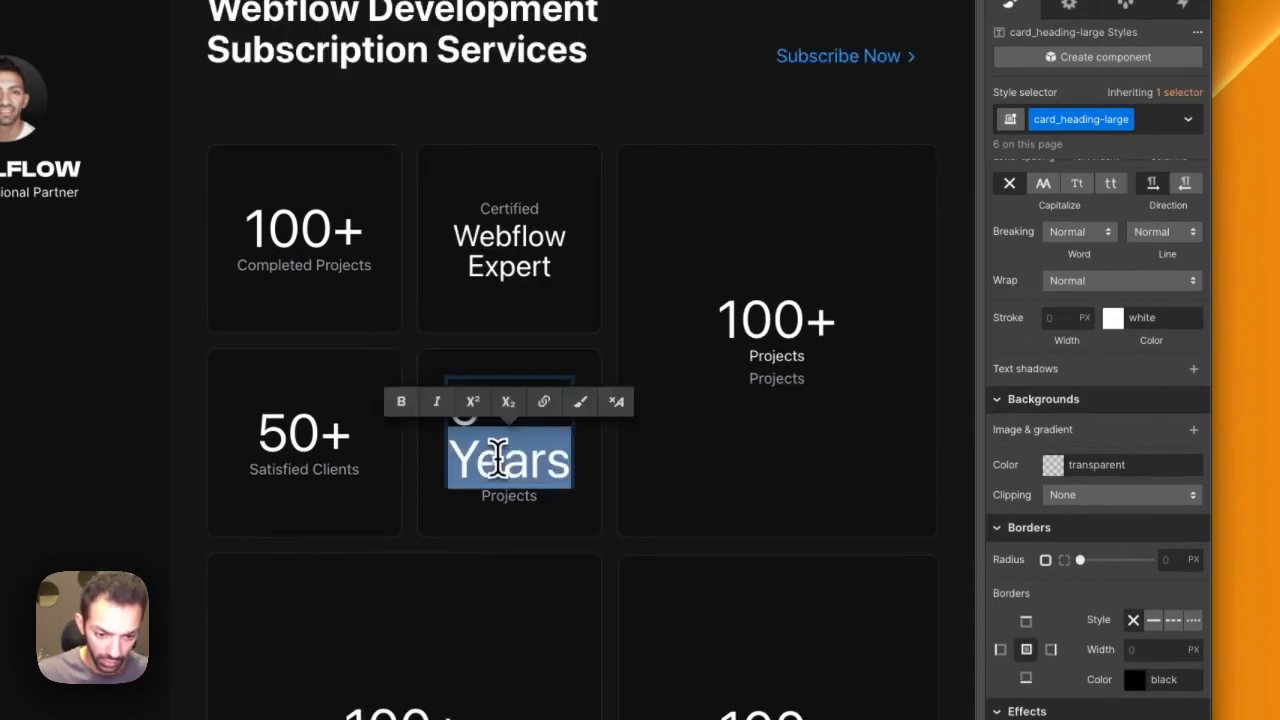
left_click(576, 404)
left_click(1137, 118)
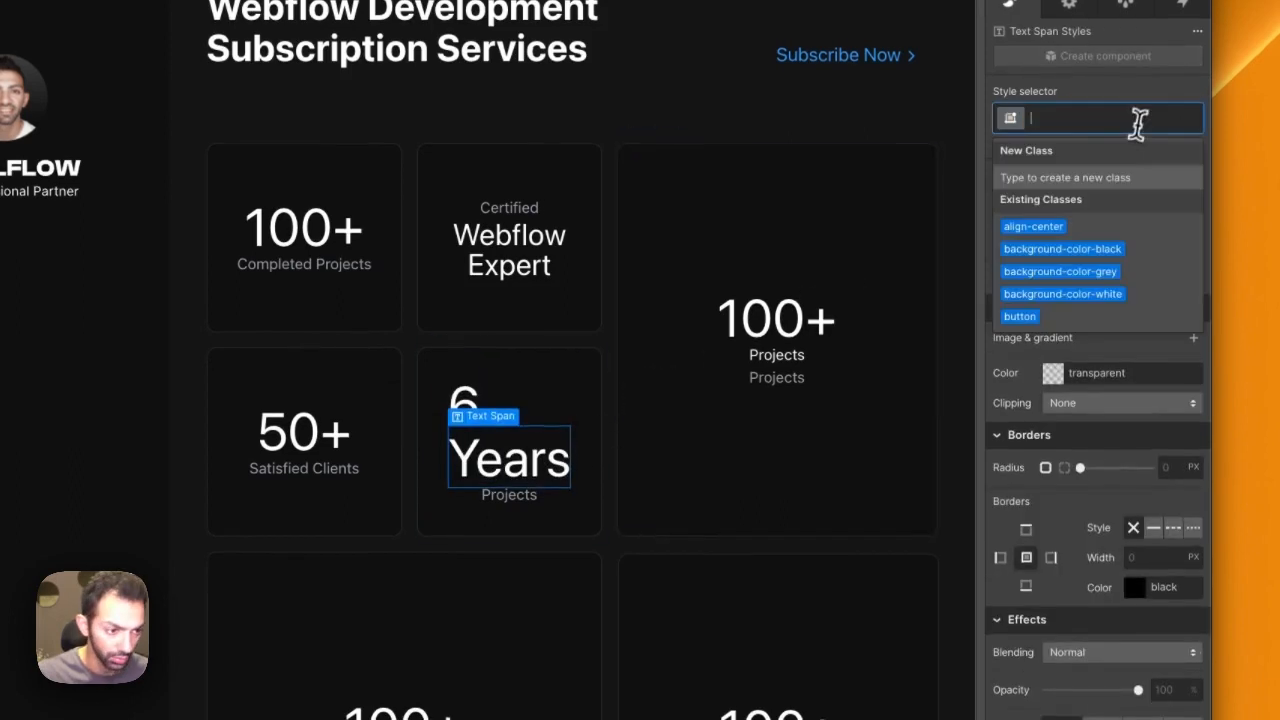
type("text-size")
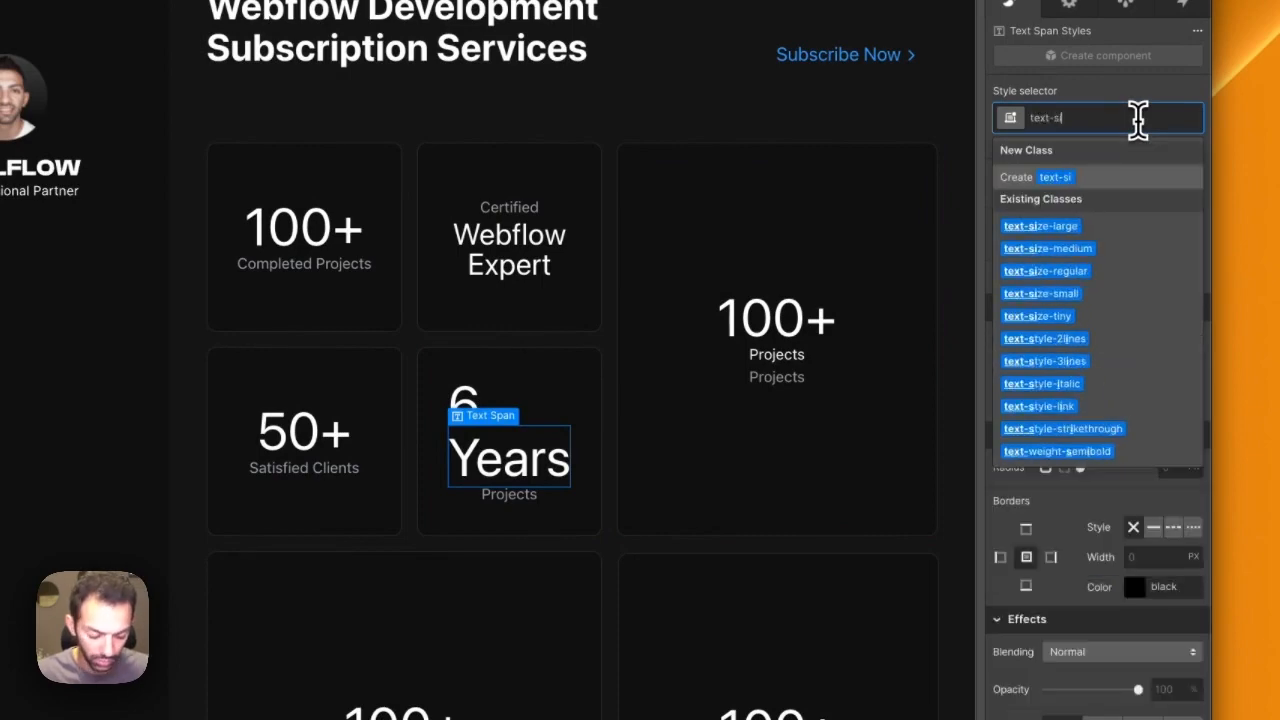
left_click(1070, 317)
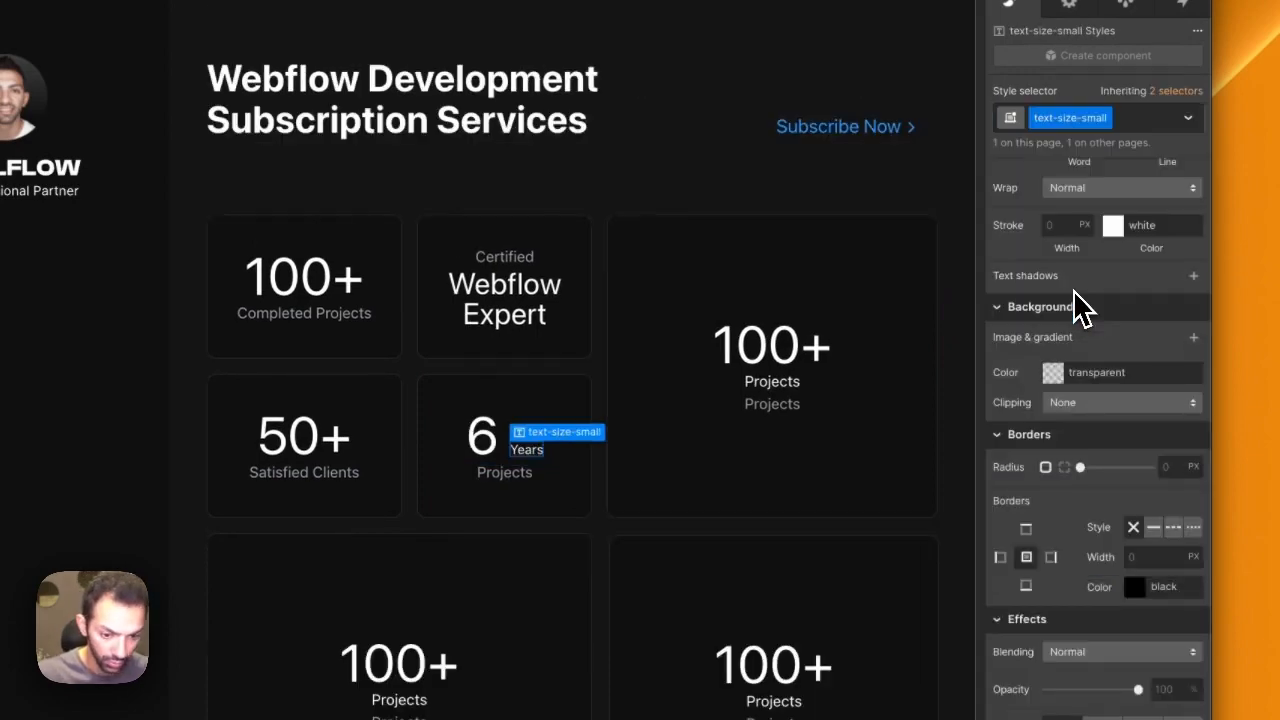
Step: Change the caption under the 6 Years heading to "Design Experience"
left_click(694, 420)
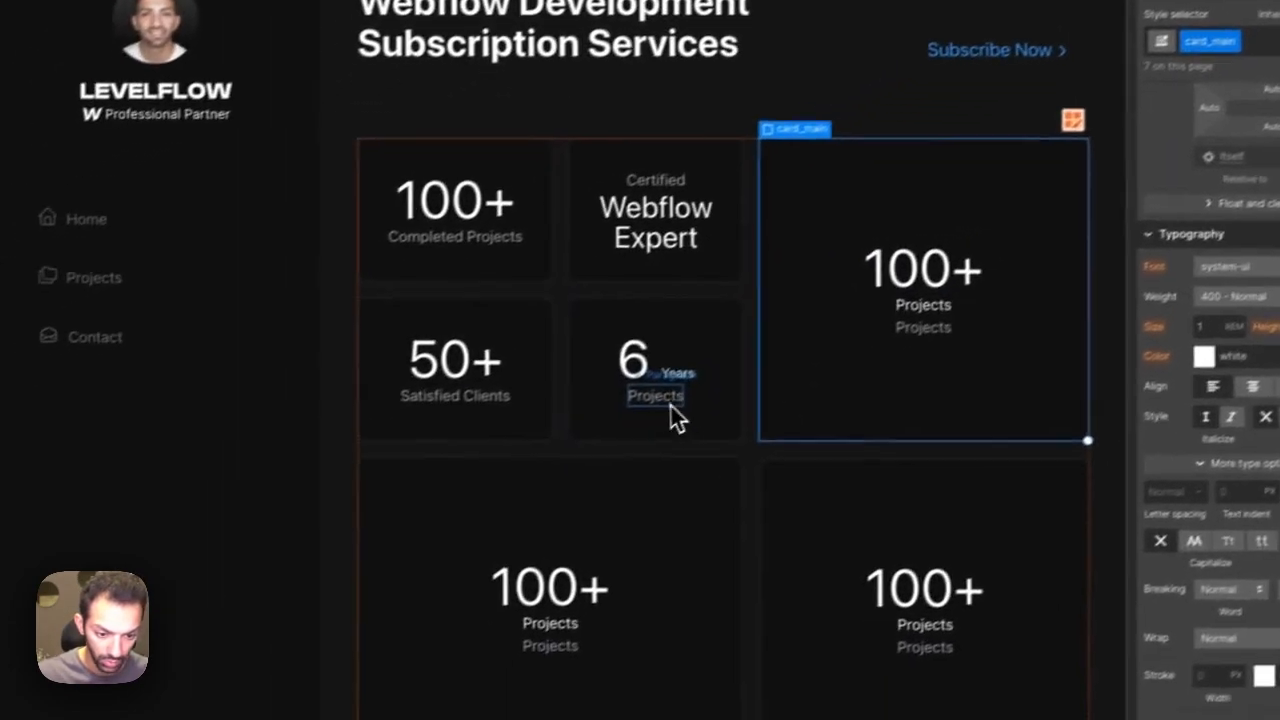
double_click(516, 474)
double_click(694, 385)
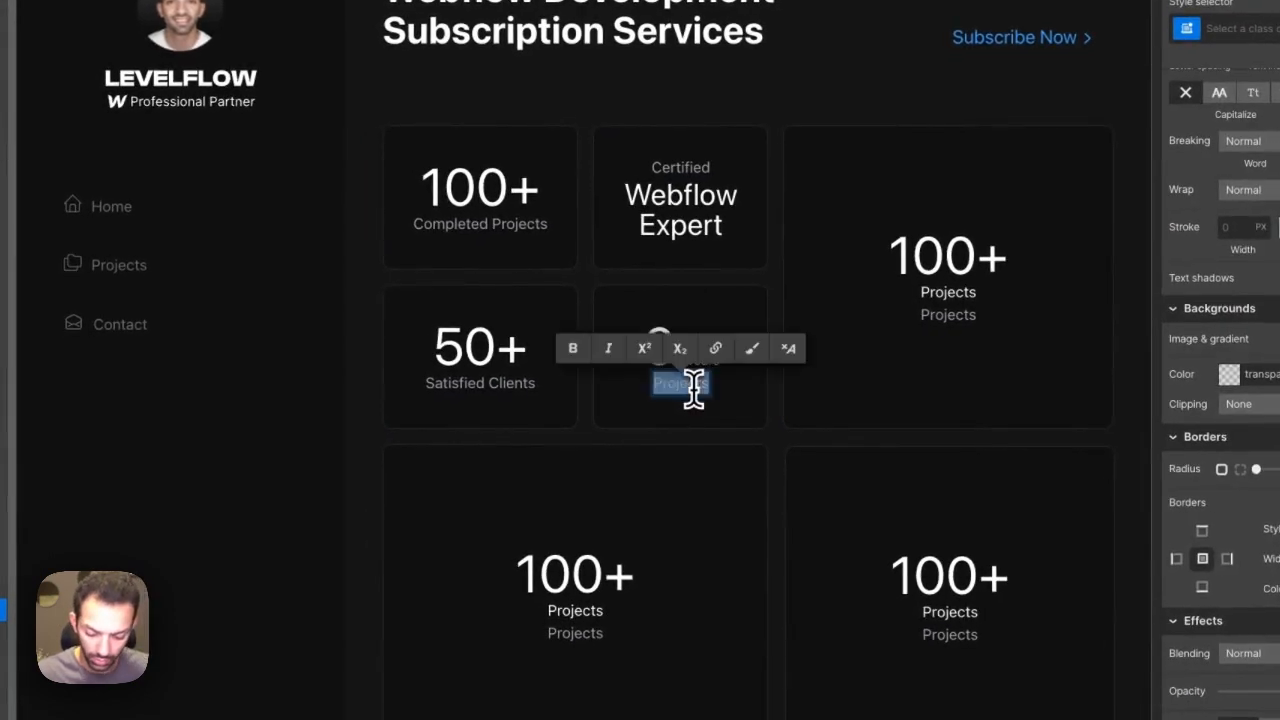
type("Ex")
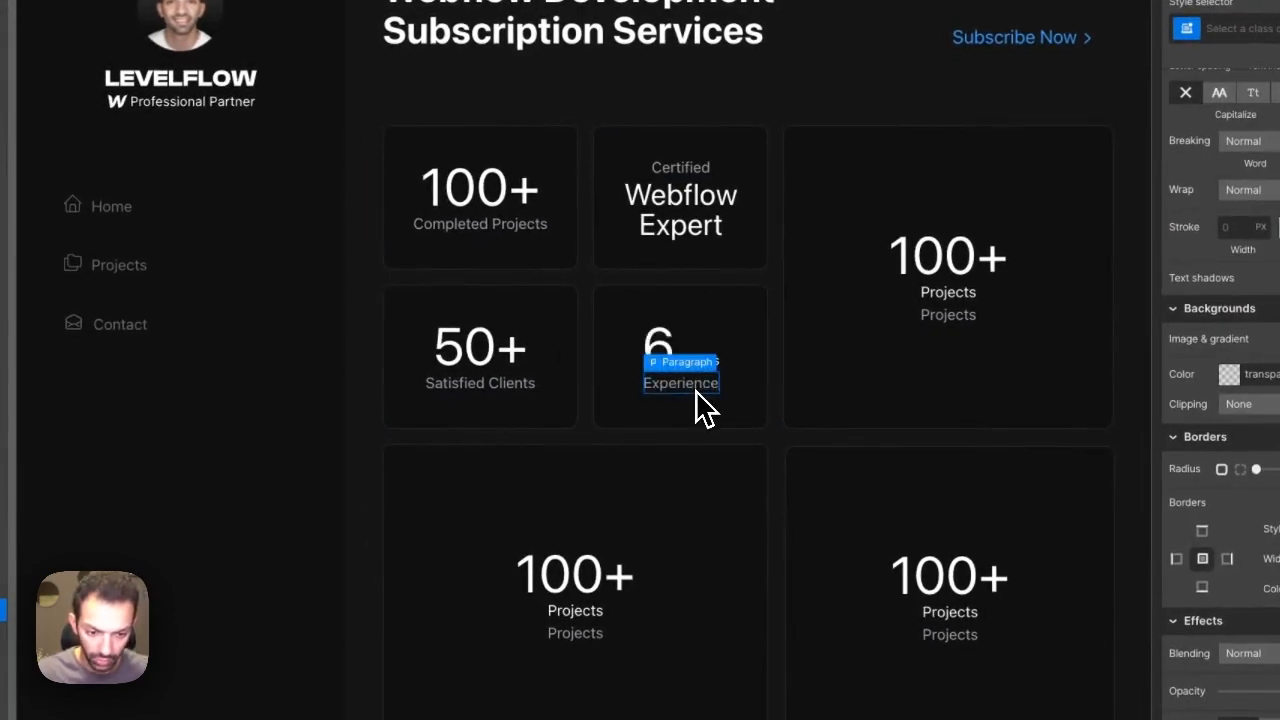
type("perience")
left_click(729, 383)
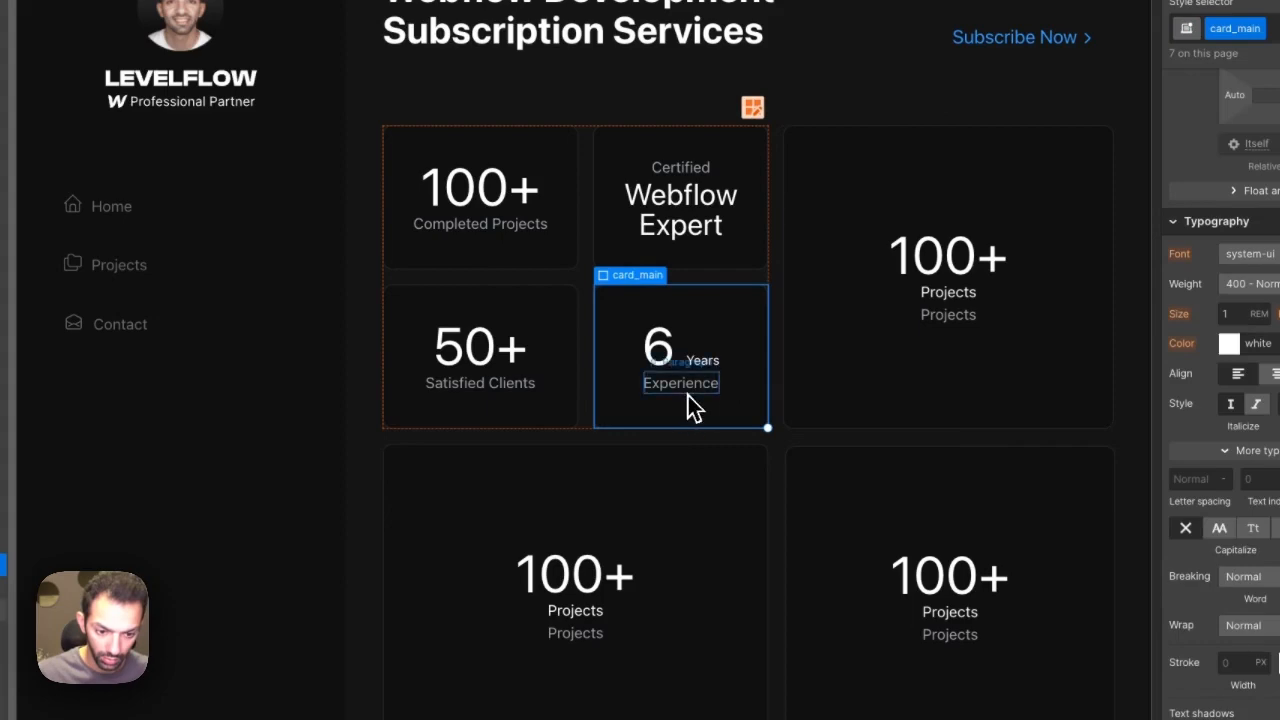
double_click(688, 395)
type("Design")
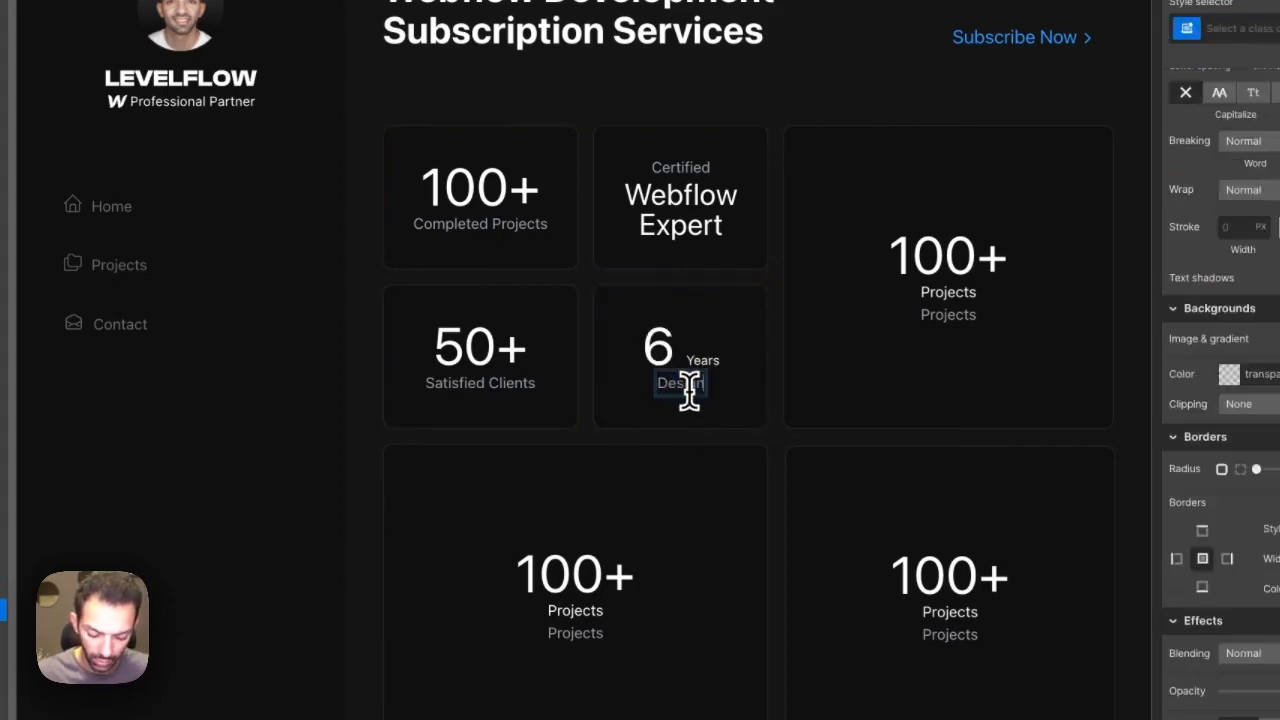
type(" Experience")
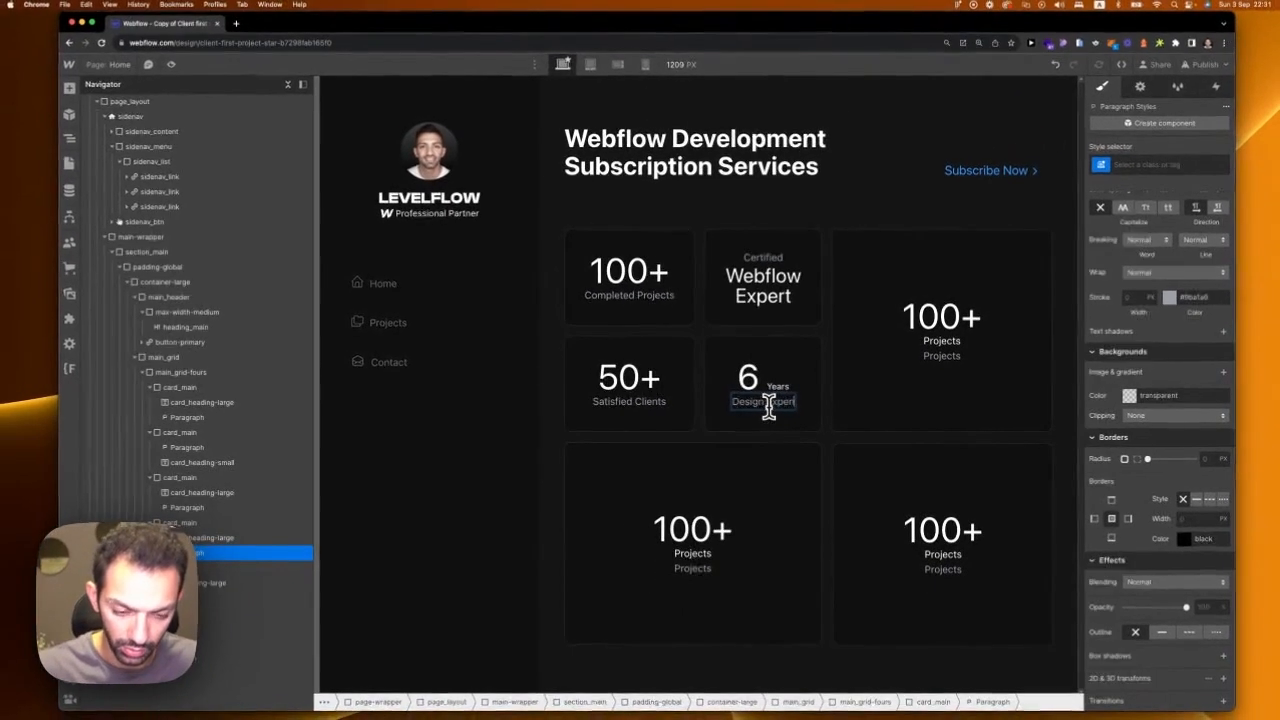
key("Escape")
Step: Add the existing small combo class to the 6 Years card
left_click(811, 404)
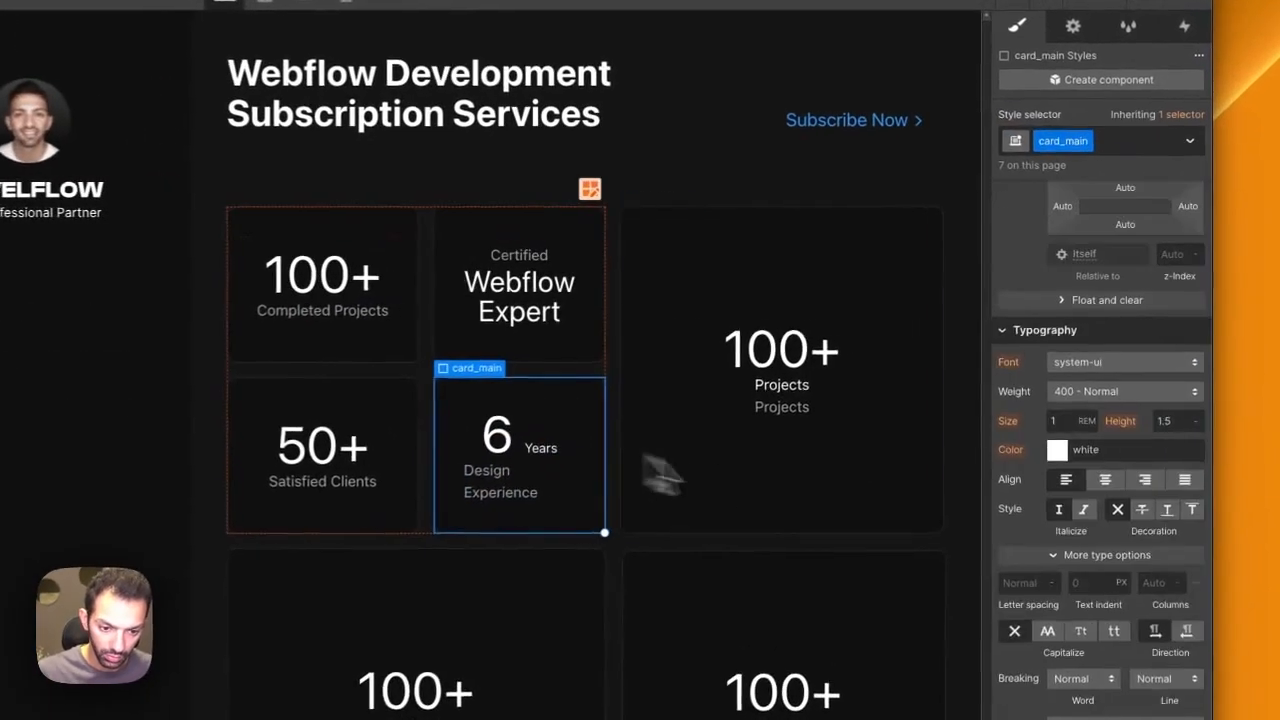
scroll(1100, 545, "up", 3)
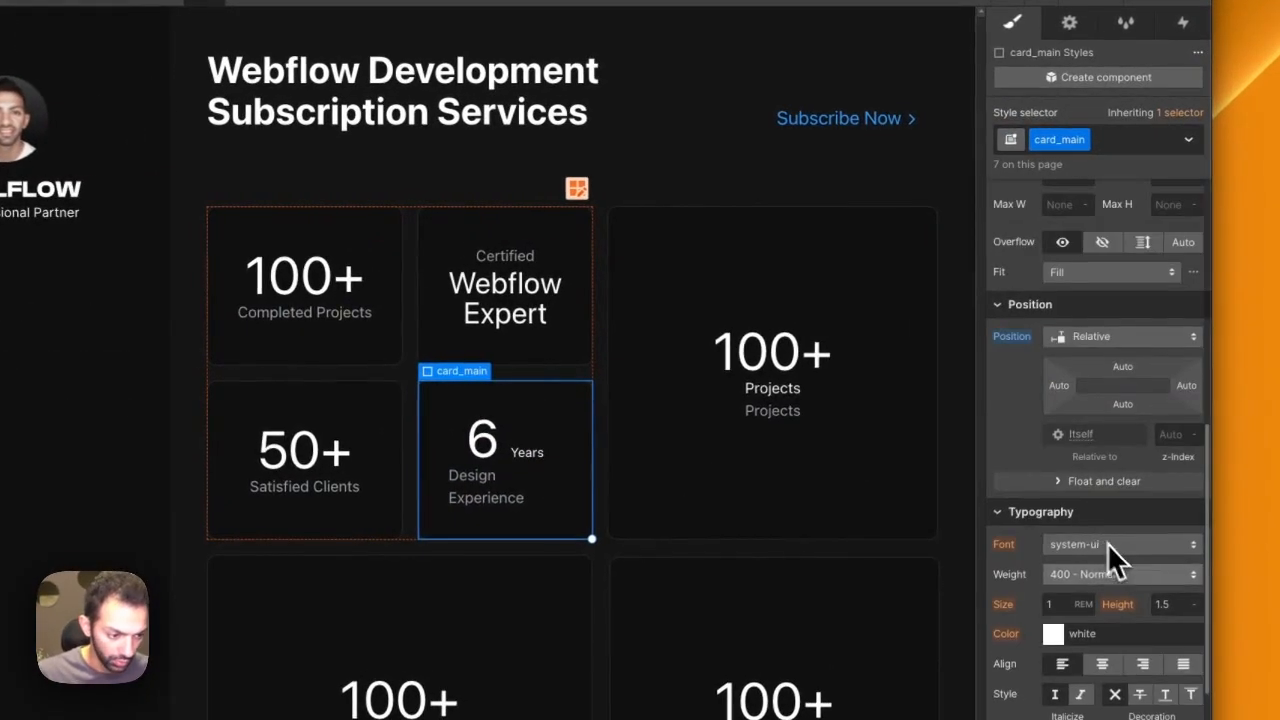
left_click(1110, 148)
left_click(1064, 245)
Step: Try the small combo class on the Certified Webflow Expert card, then undo it
left_click(548, 378)
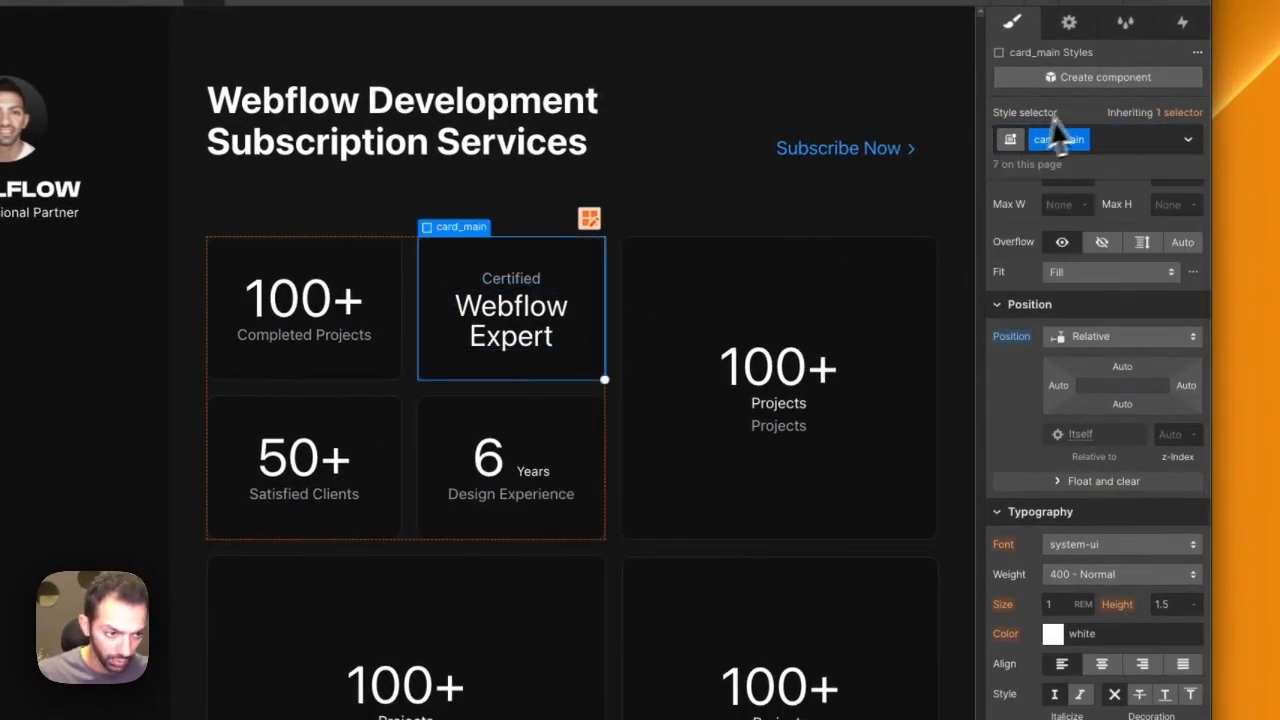
left_click(1100, 140)
left_click(1031, 252)
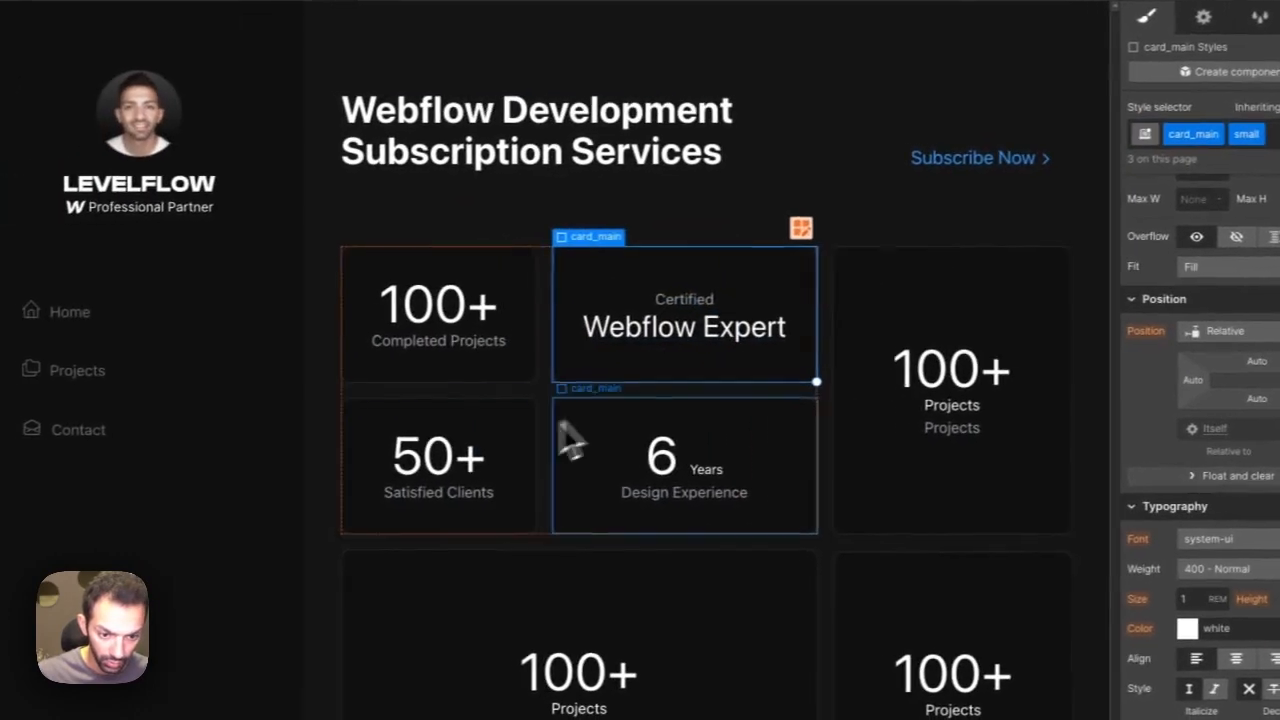
key("super+z")
left_click(688, 308)
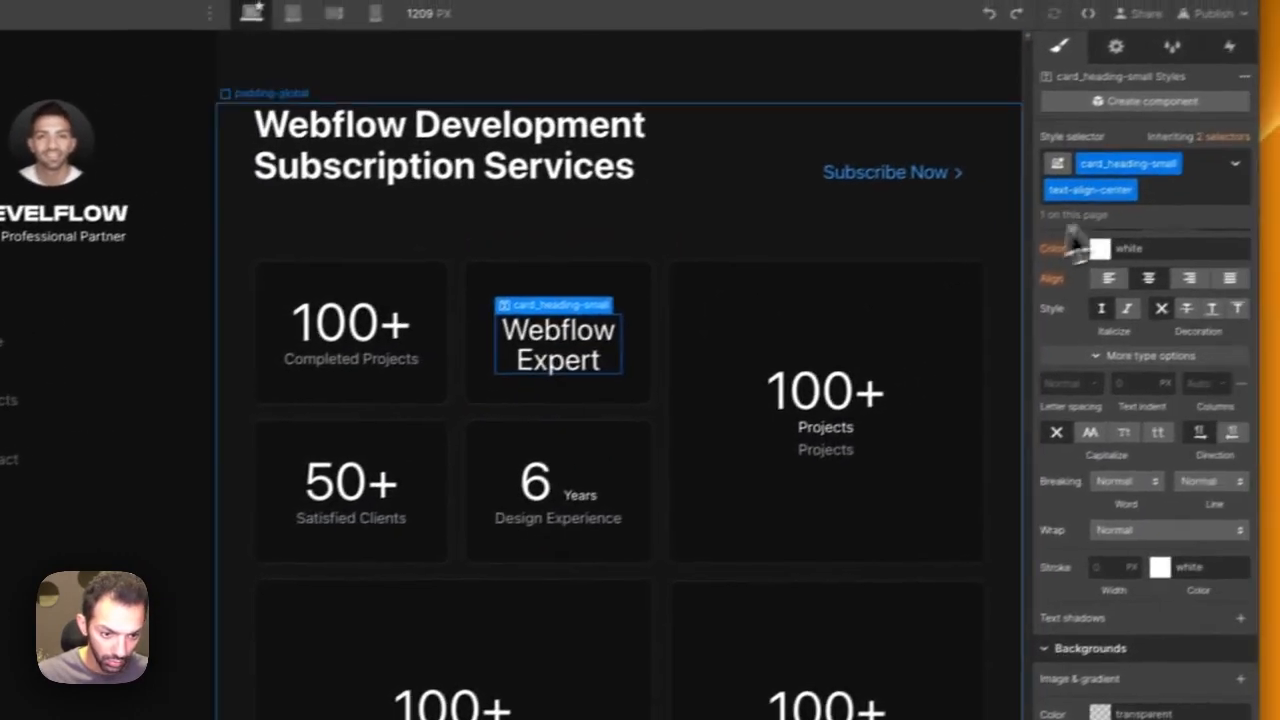
left_click(730, 326)
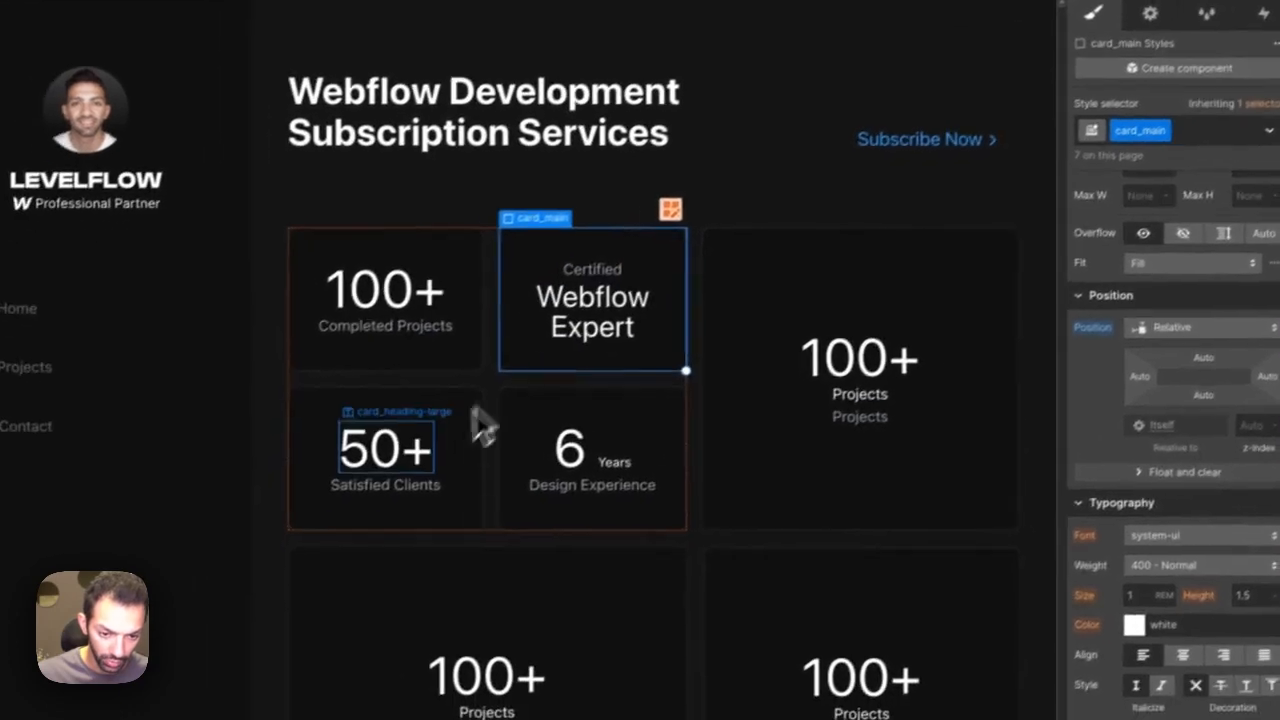
Step: Add the small combo class to the 50+ Satisfied Clients card
left_click(405, 465)
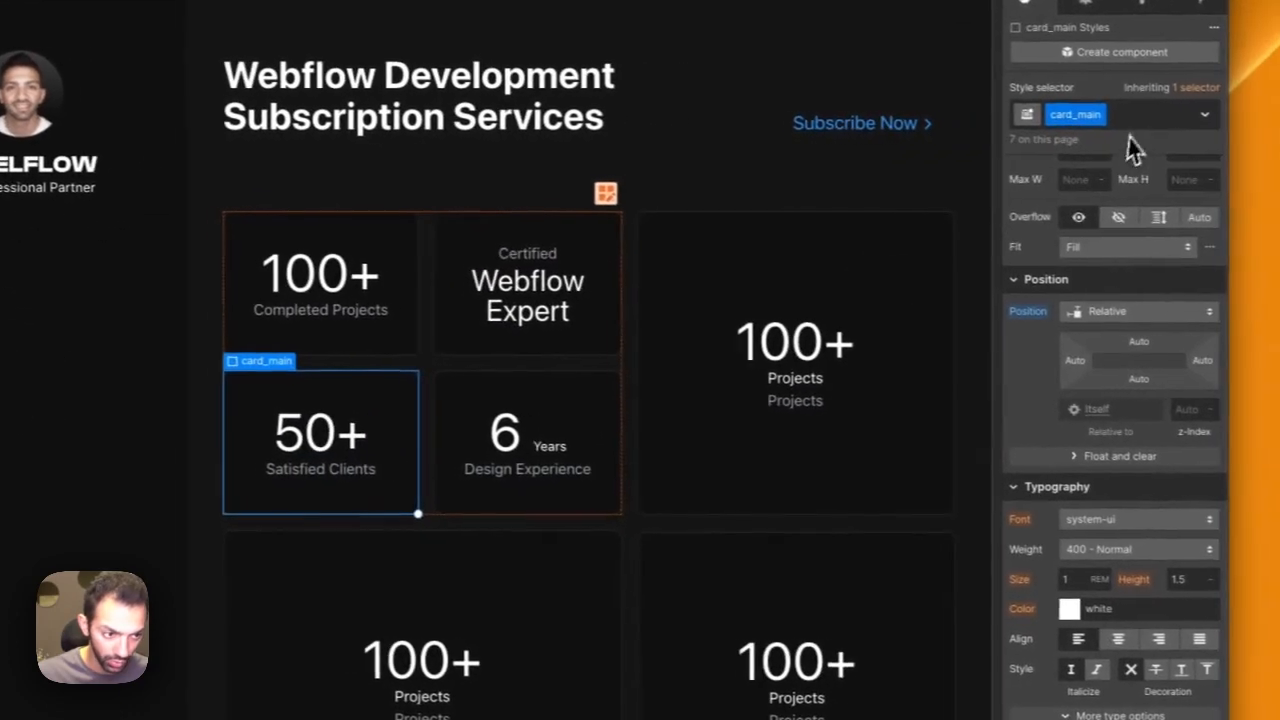
left_click(1140, 172)
key("Return")
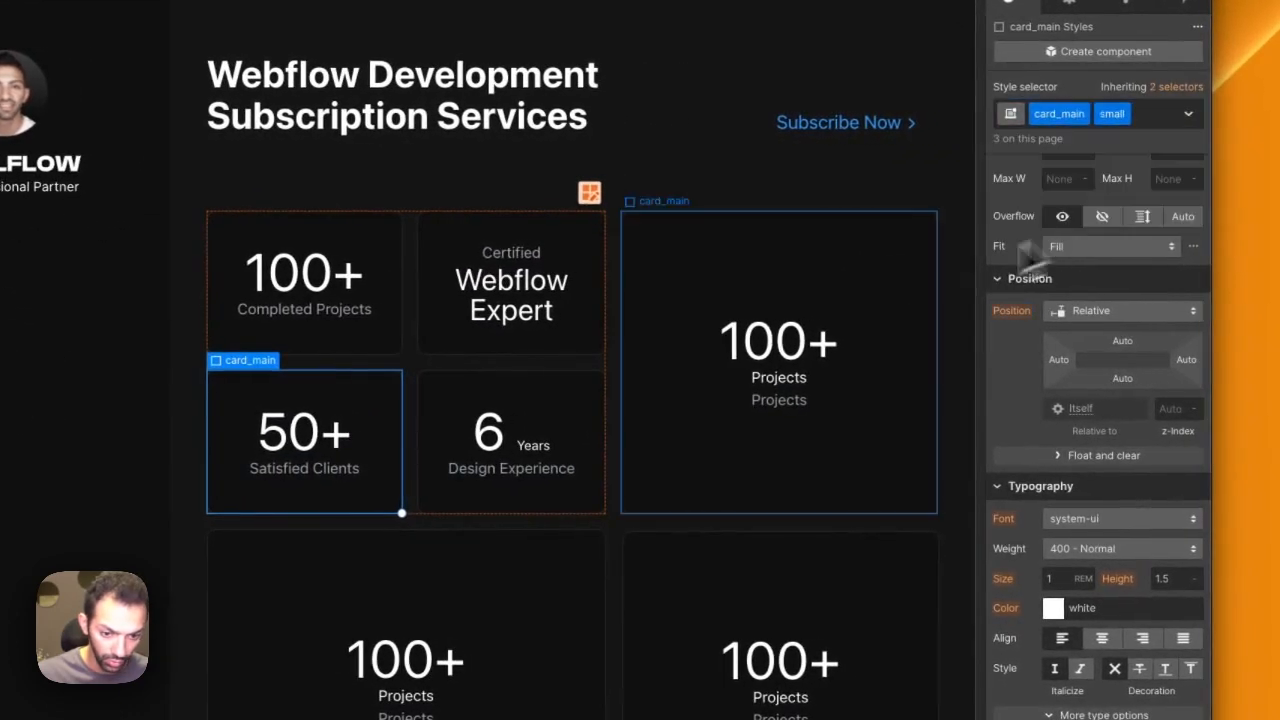
Step: Preview how the cards wrap on a narrower canvas, then restore the canvas to its full width
left_click(560, 295)
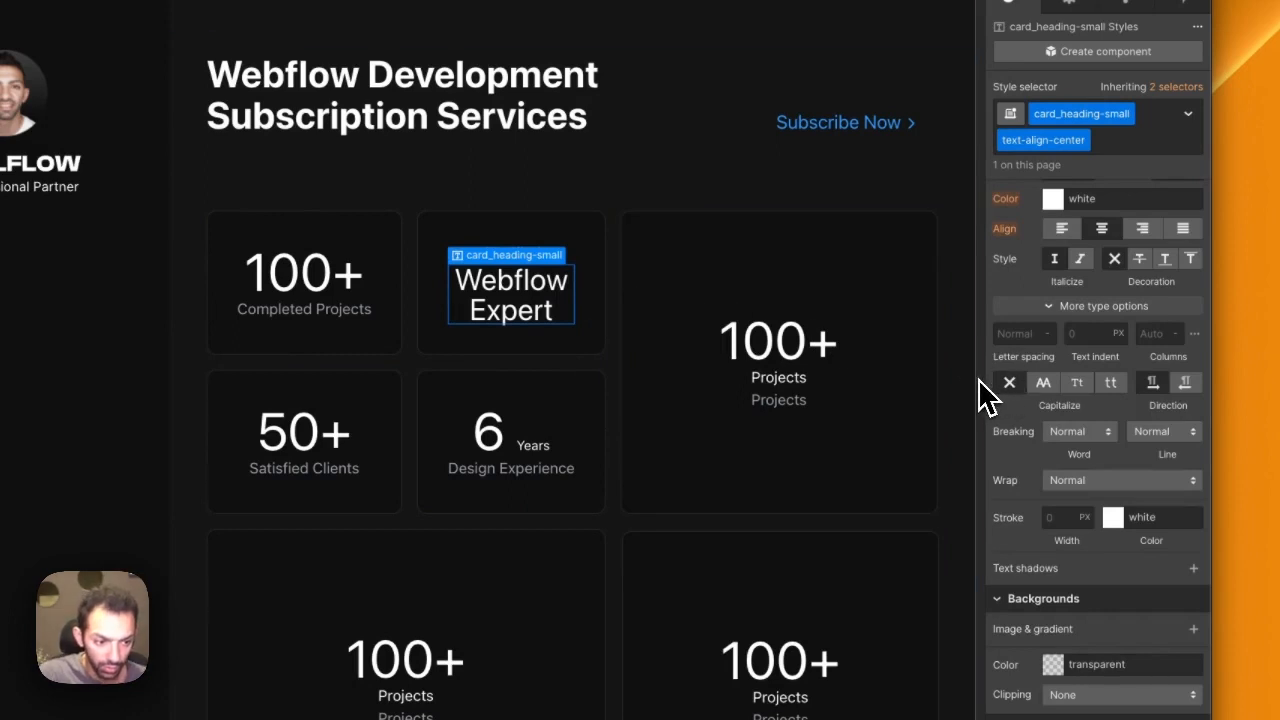
left_click_drag(980, 378, 630, 378)
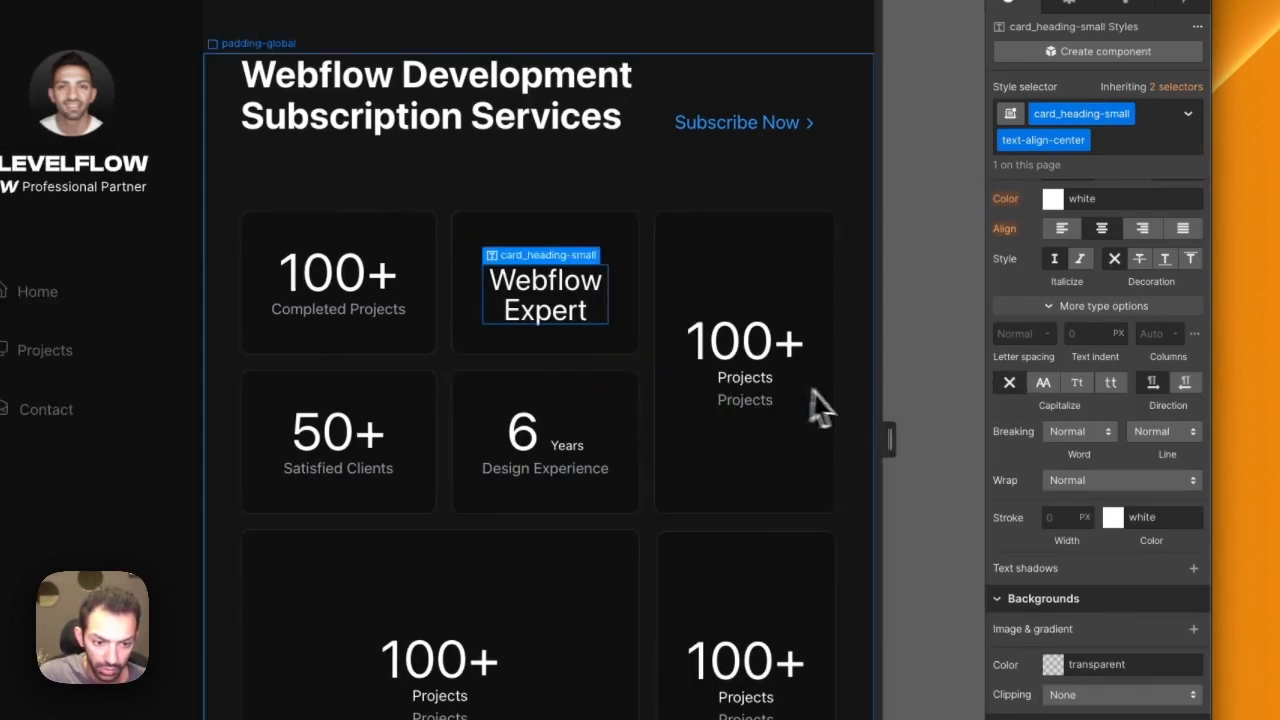
left_click_drag(894, 443, 978, 443)
left_click(870, 355)
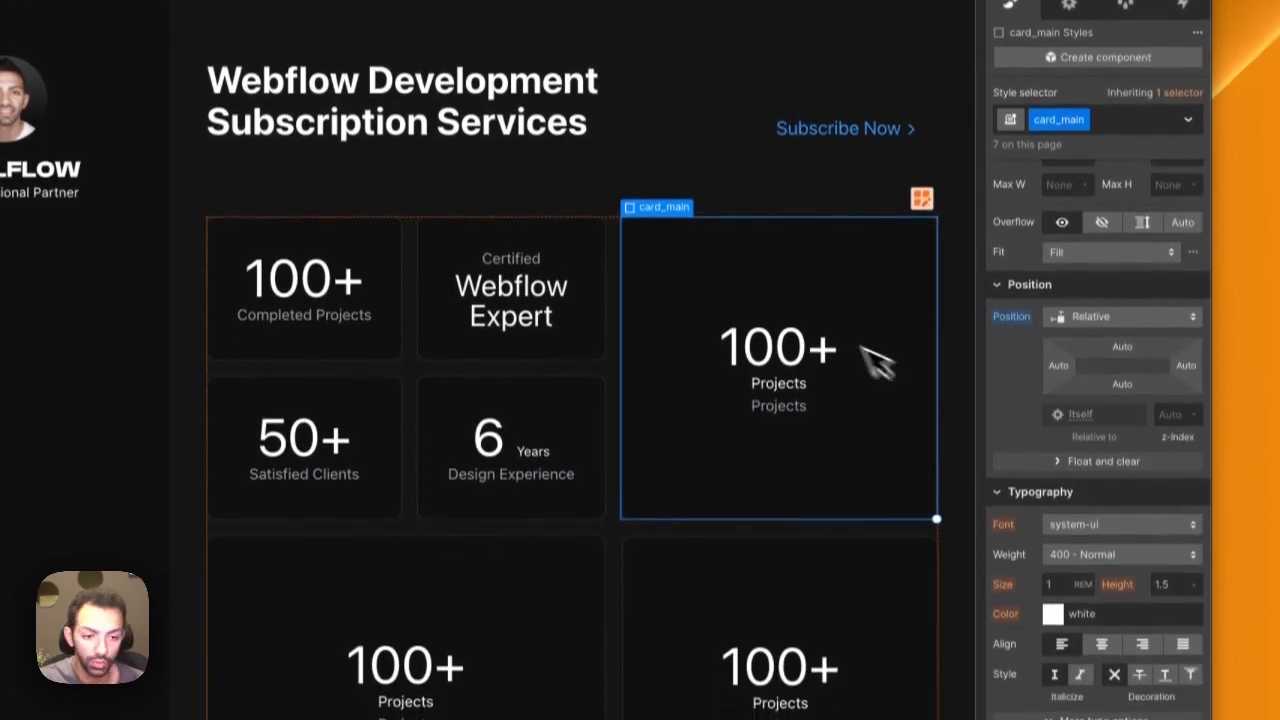
Step: Replace the card_heading-large class on the 100+ heading of the first row's large card with card_heading-small
left_click(535, 320)
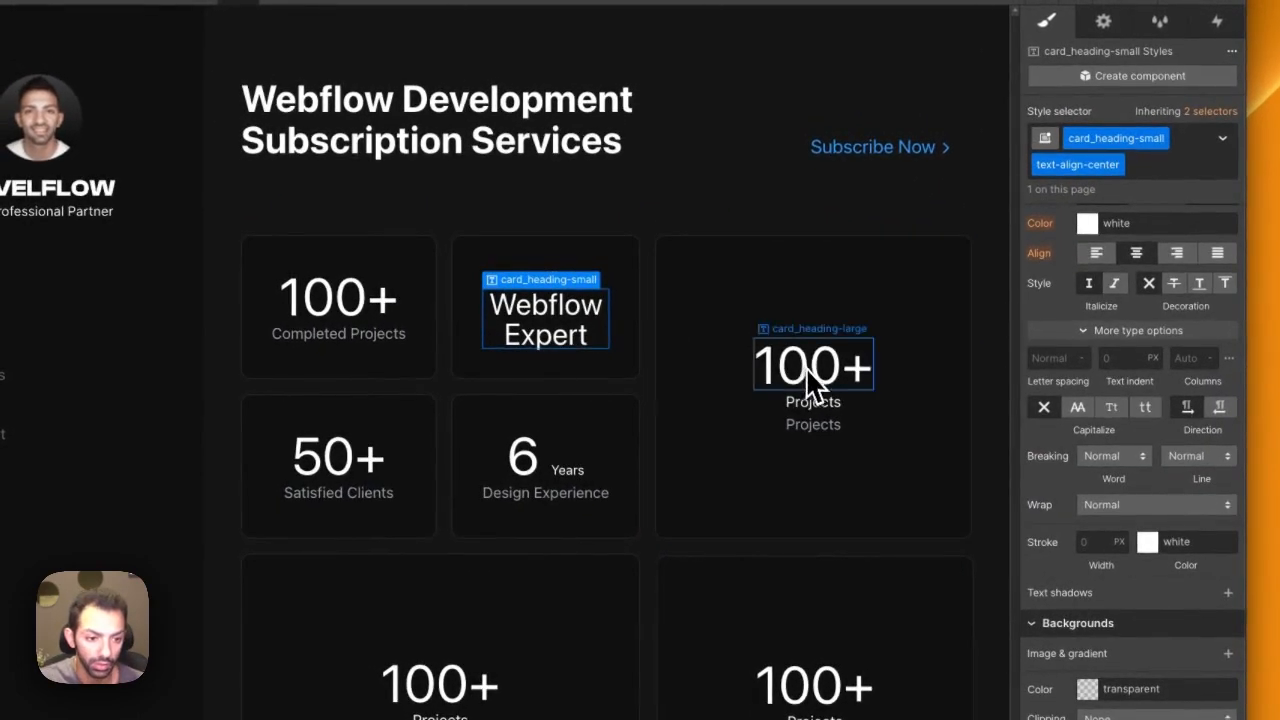
left_click(812, 380)
left_click(1196, 138)
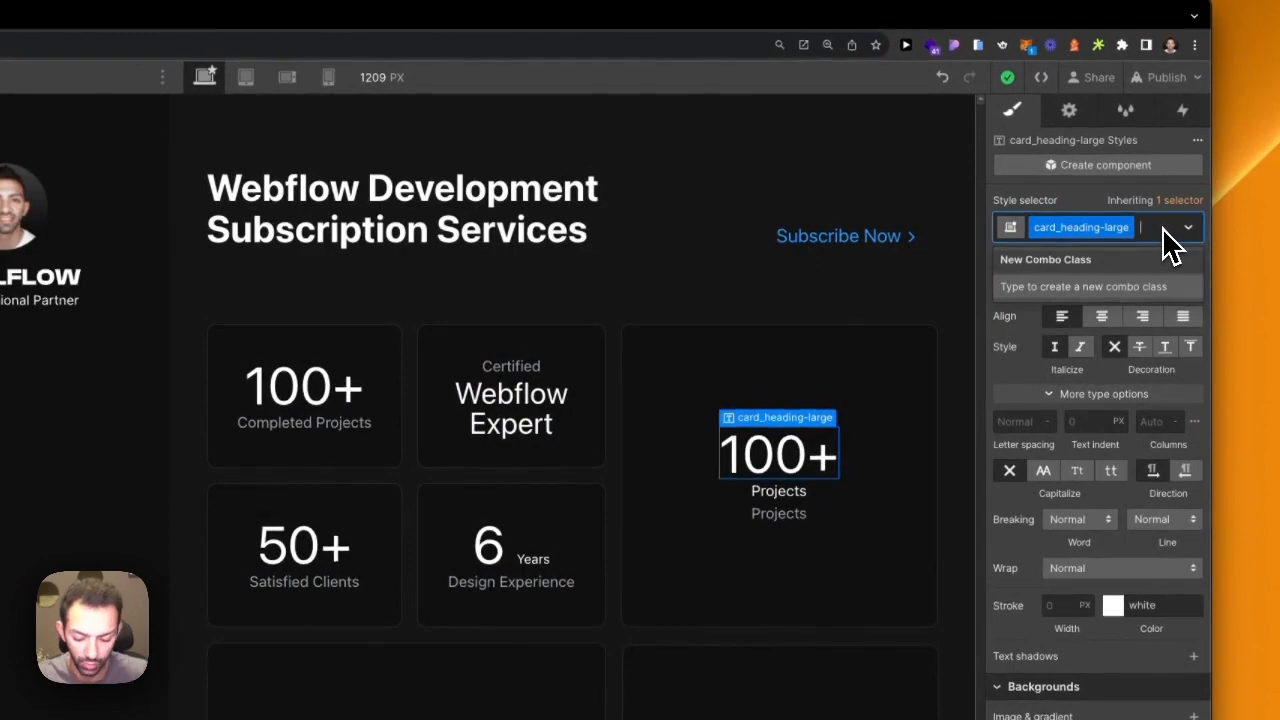
key("BackSpace")
type("card-")
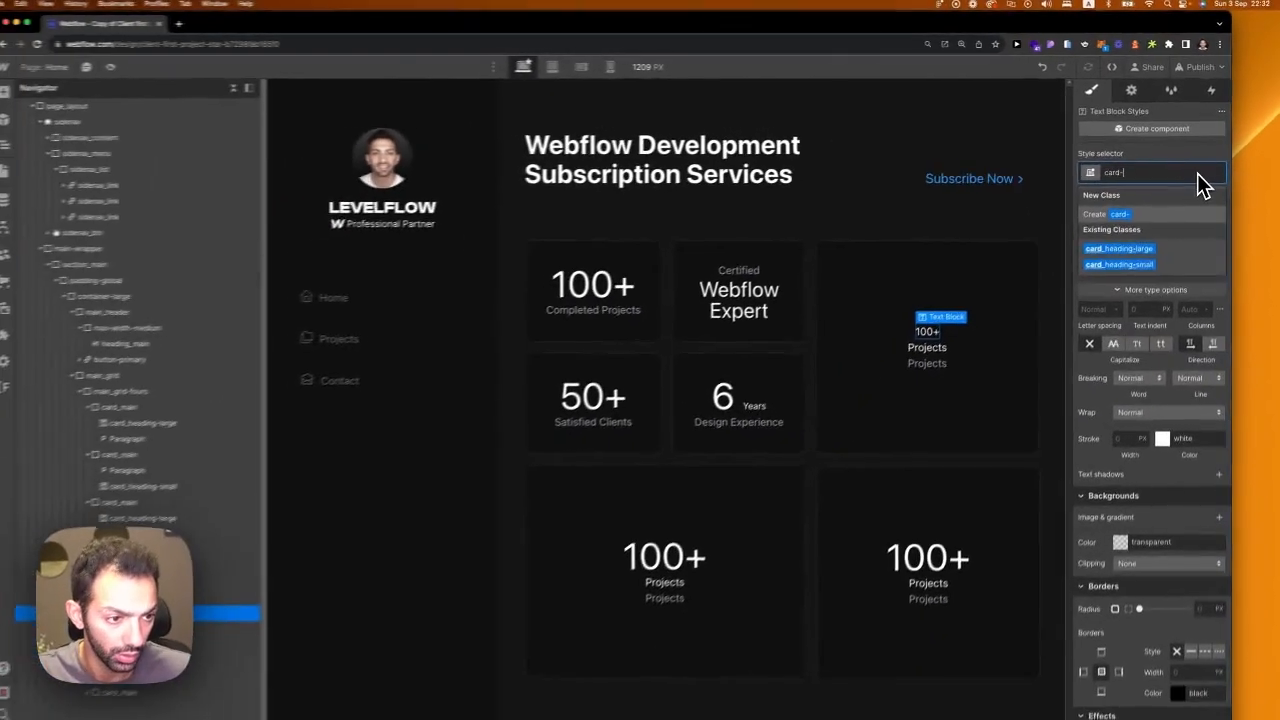
key("Down")
key("Down")
key("Return")
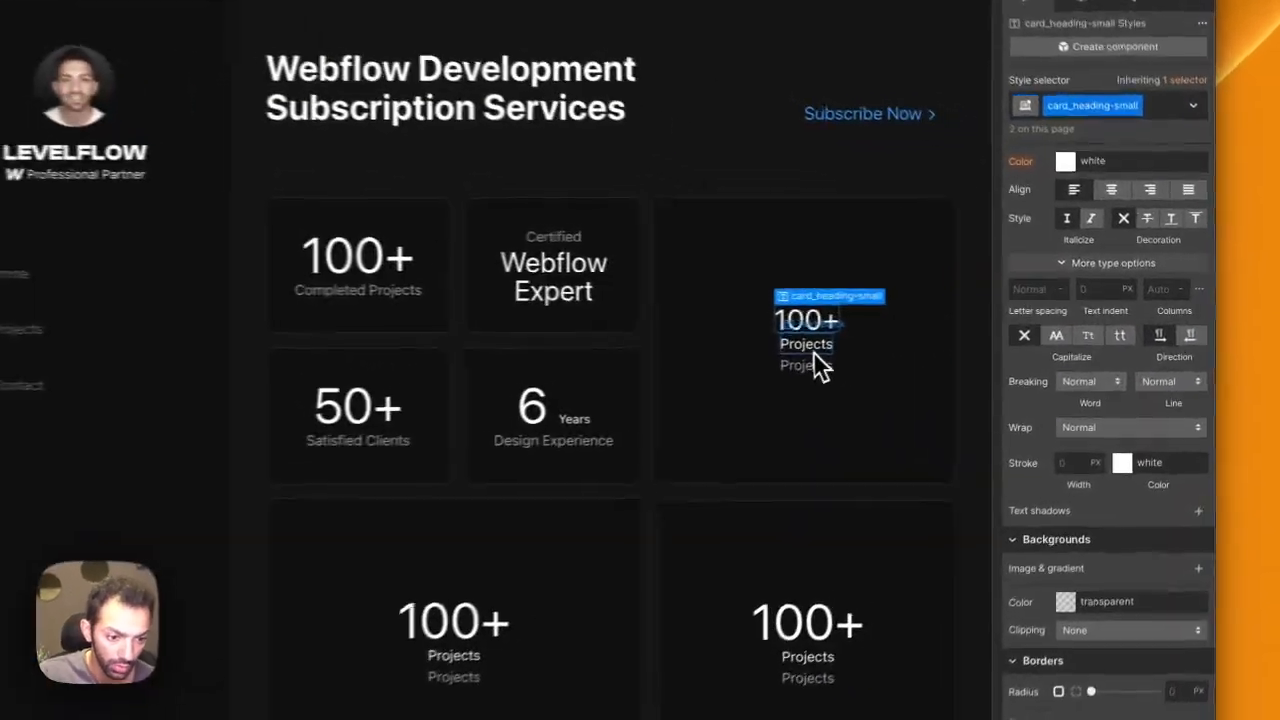
Step: Delete the white "Projects" line in the first row's large card and change its heading to "Your ultimate webflow partner"
left_click(948, 348)
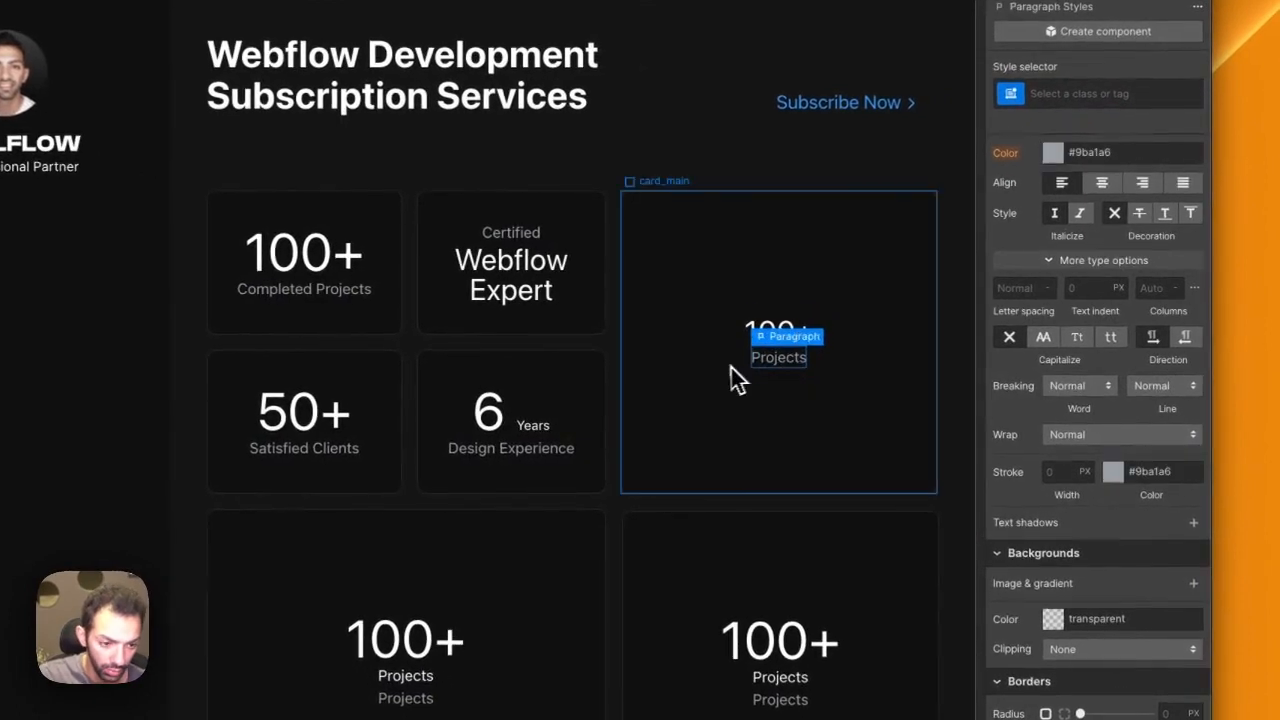
left_click(750, 372)
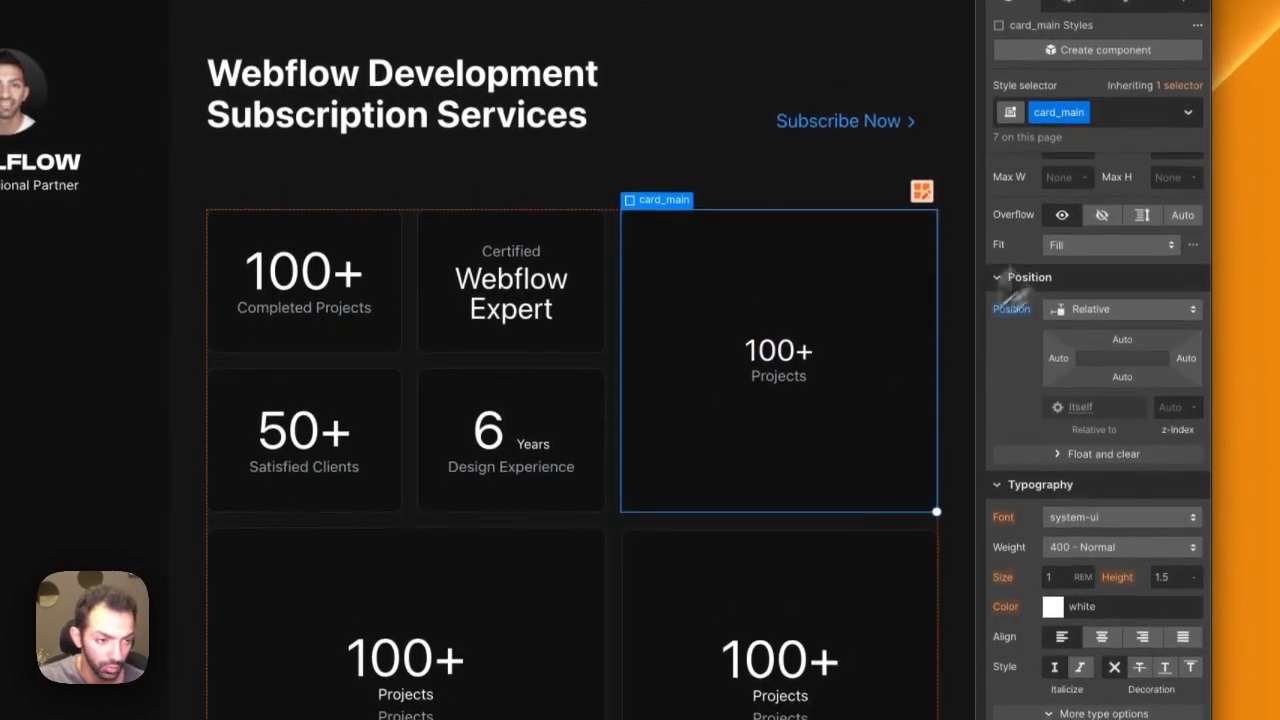
scroll(1110, 437, "up", 3)
scroll(1102, 440, "down", 3)
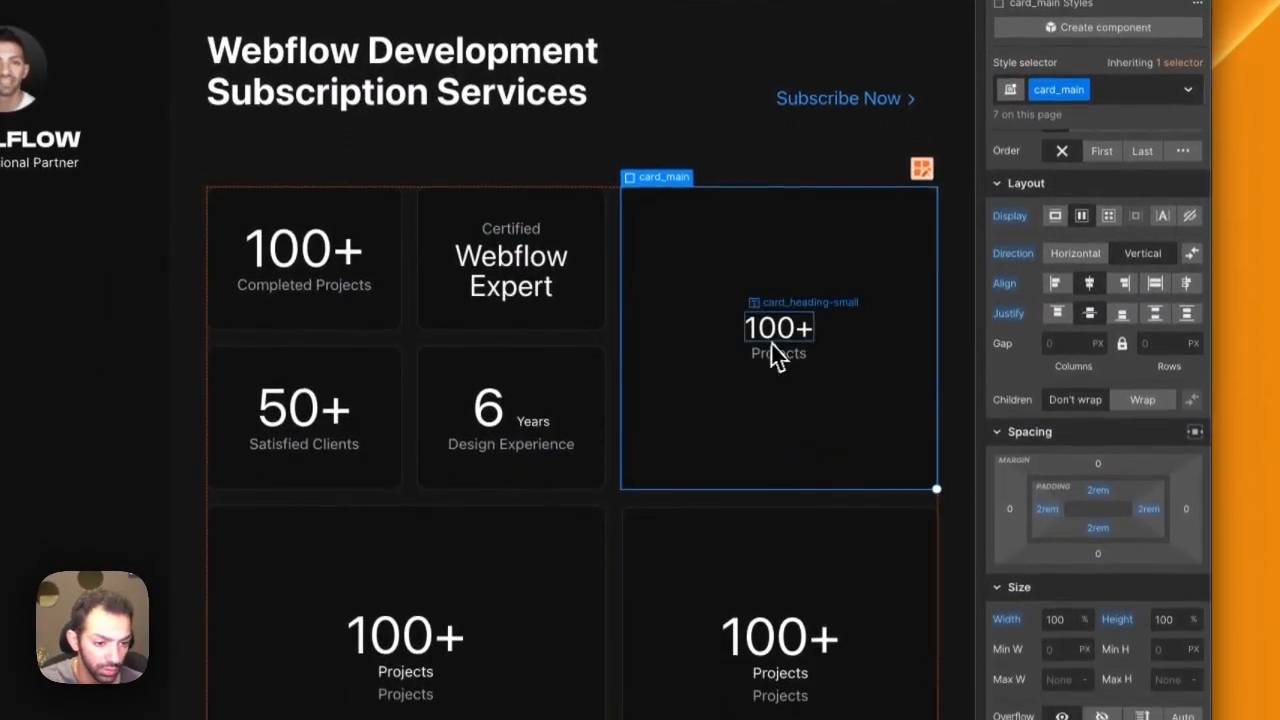
double_click(778, 343)
type("Your ultimate webflow partner")
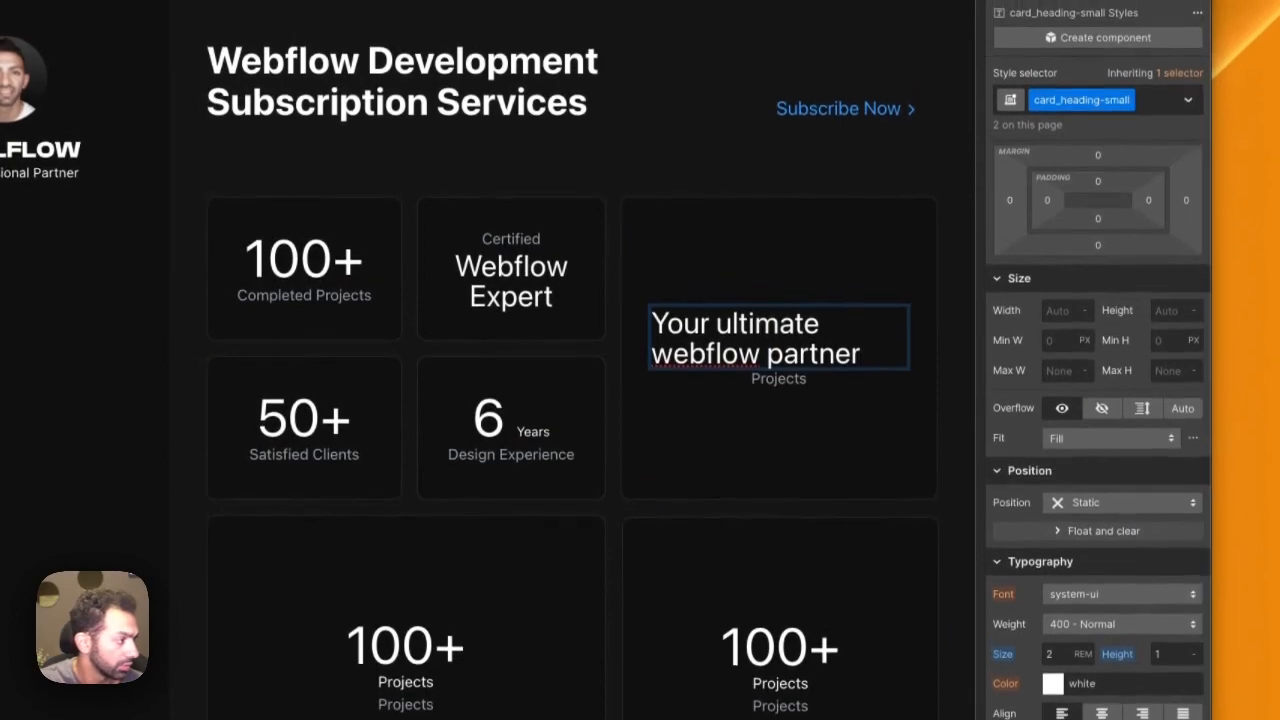
Step: Replace the grey "Projects" line in the "Your ultimate webflow partner" card with the paragraph starting "With a background rich in web design"
double_click(791, 432)
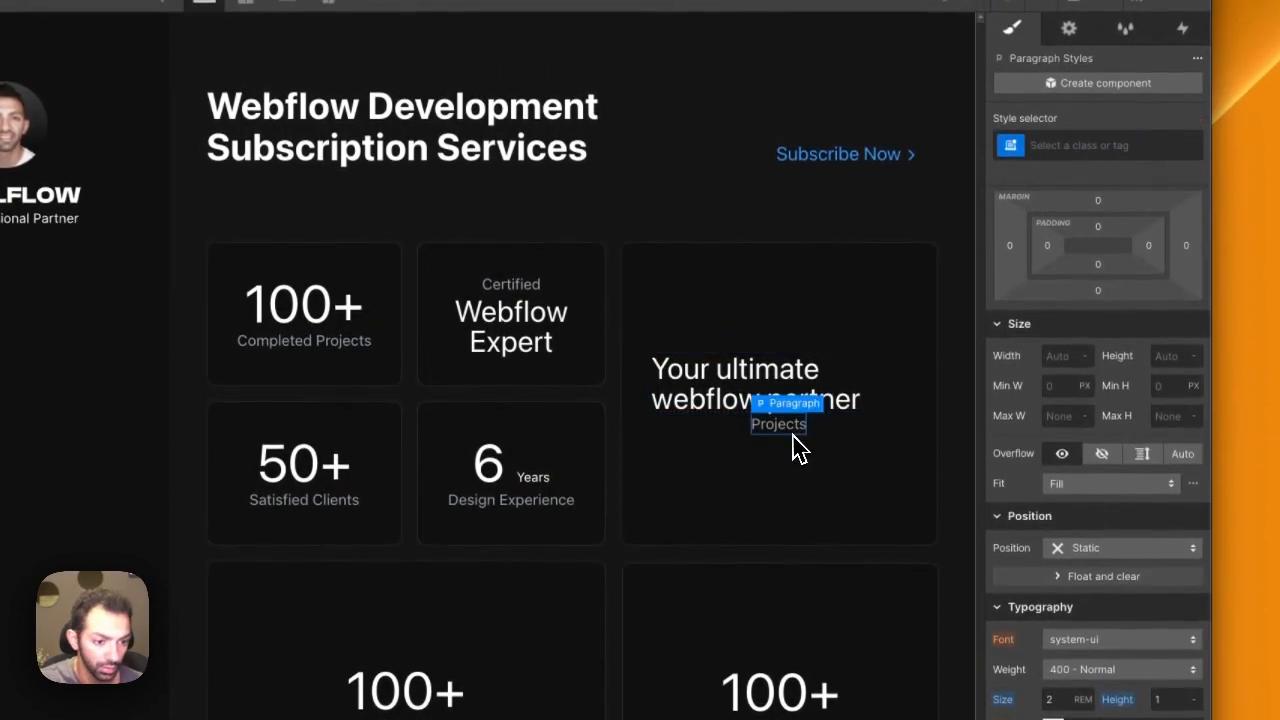
type("With a background rich in web design, I prioritize quality and attention to the nuances that make a difference. Eliminate the hassle of dealing with developers lacking design sensibility, and trust in someone who possesses the expertise, passion, and vision to realize your ideas as you've imagined them.")
left_click(917, 246)
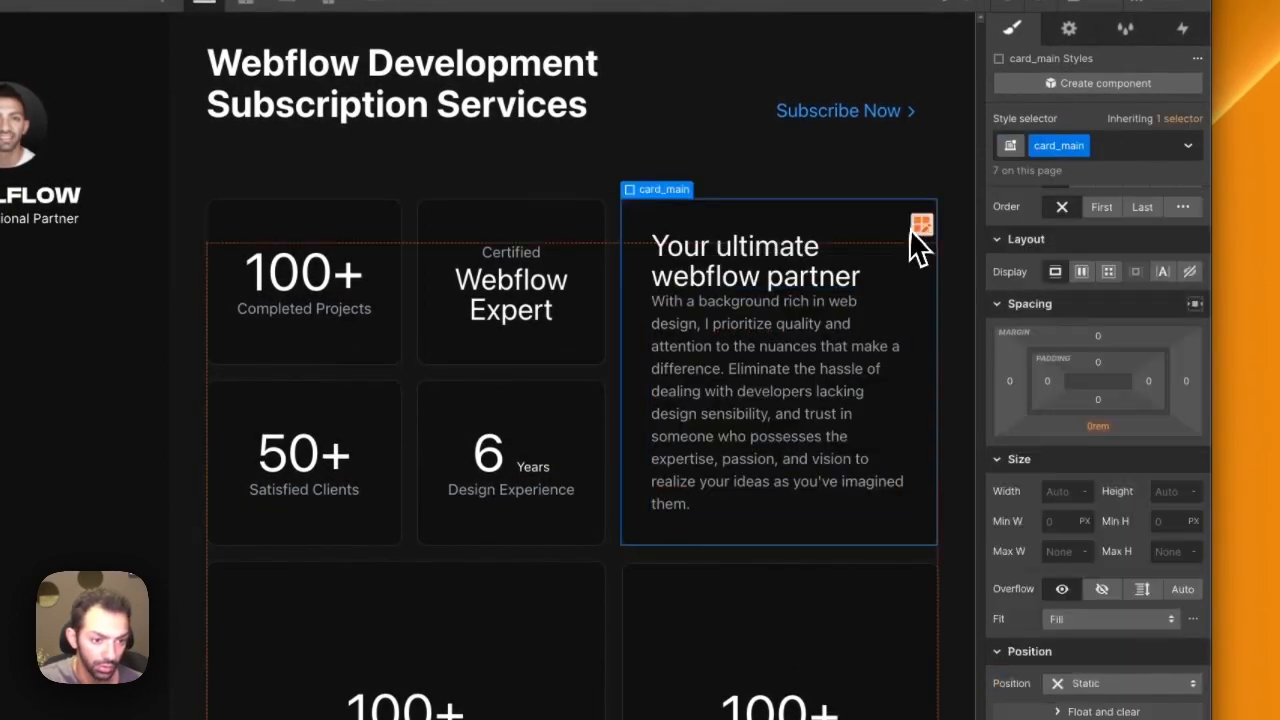
left_click(862, 194)
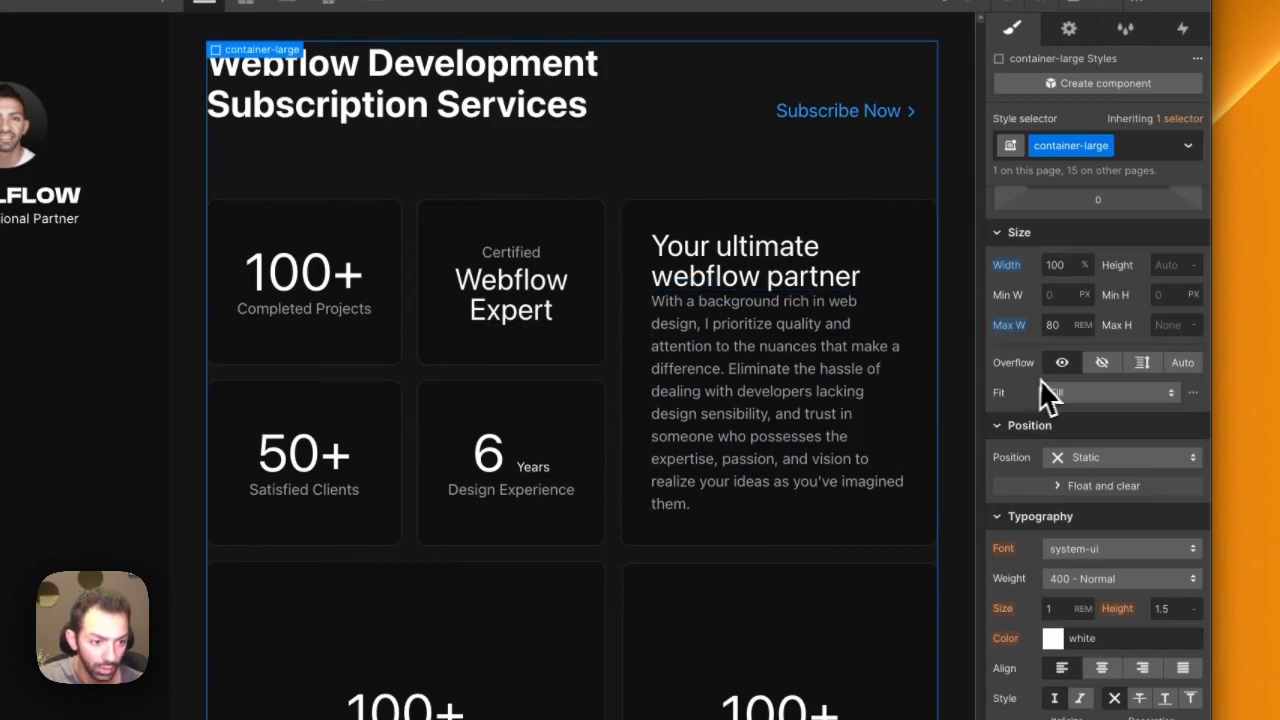
Step: Add a new combo class is-about to the "Your ultimate webflow partner" card
left_click(922, 380)
left_click(1117, 148)
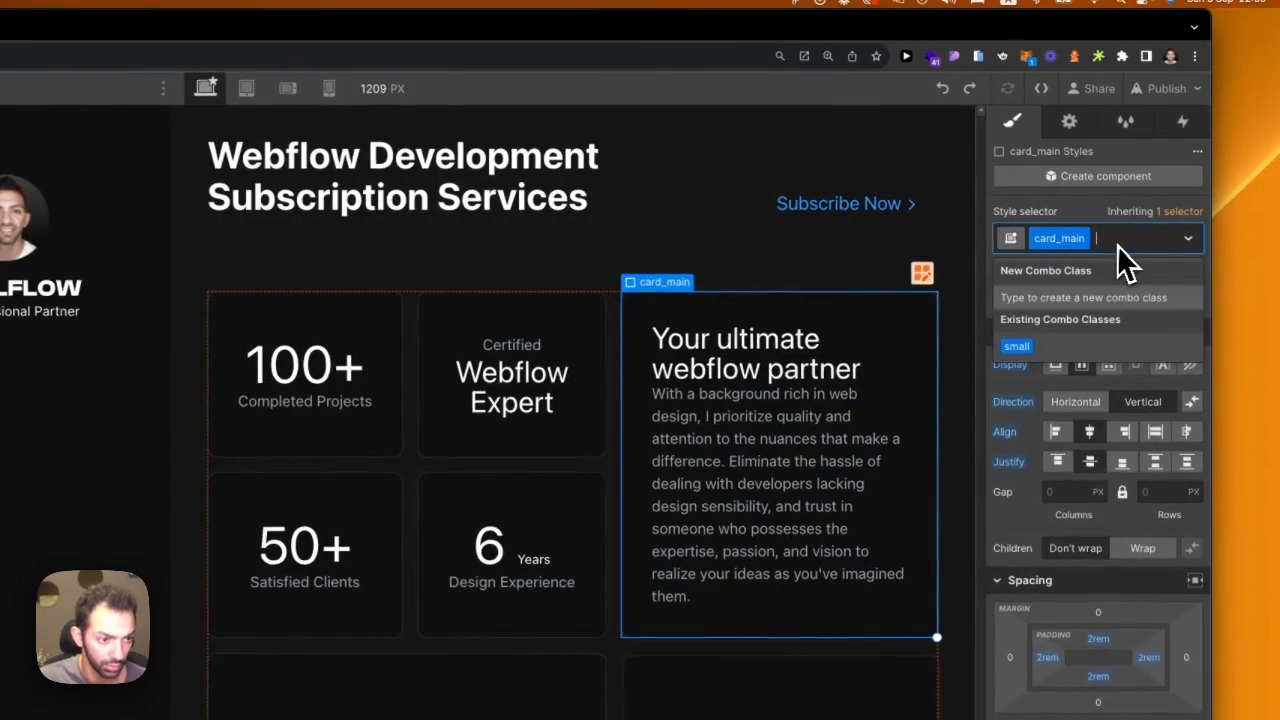
type("is-")
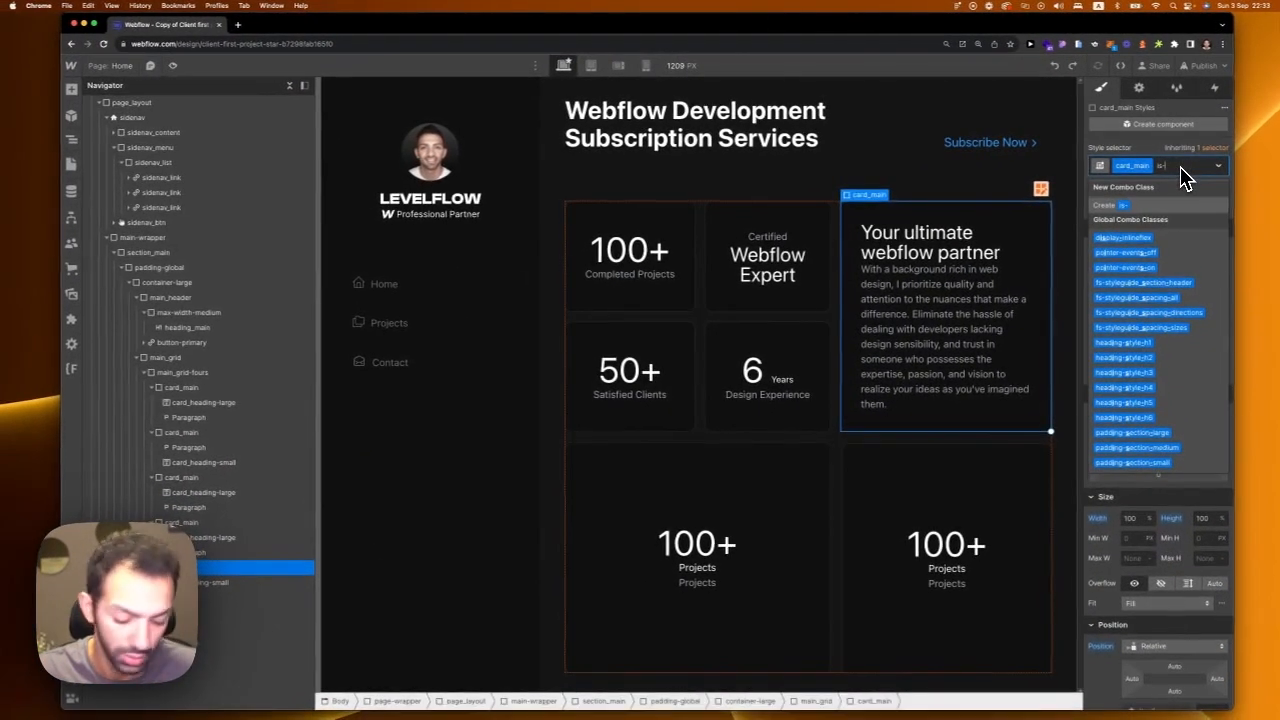
type("about")
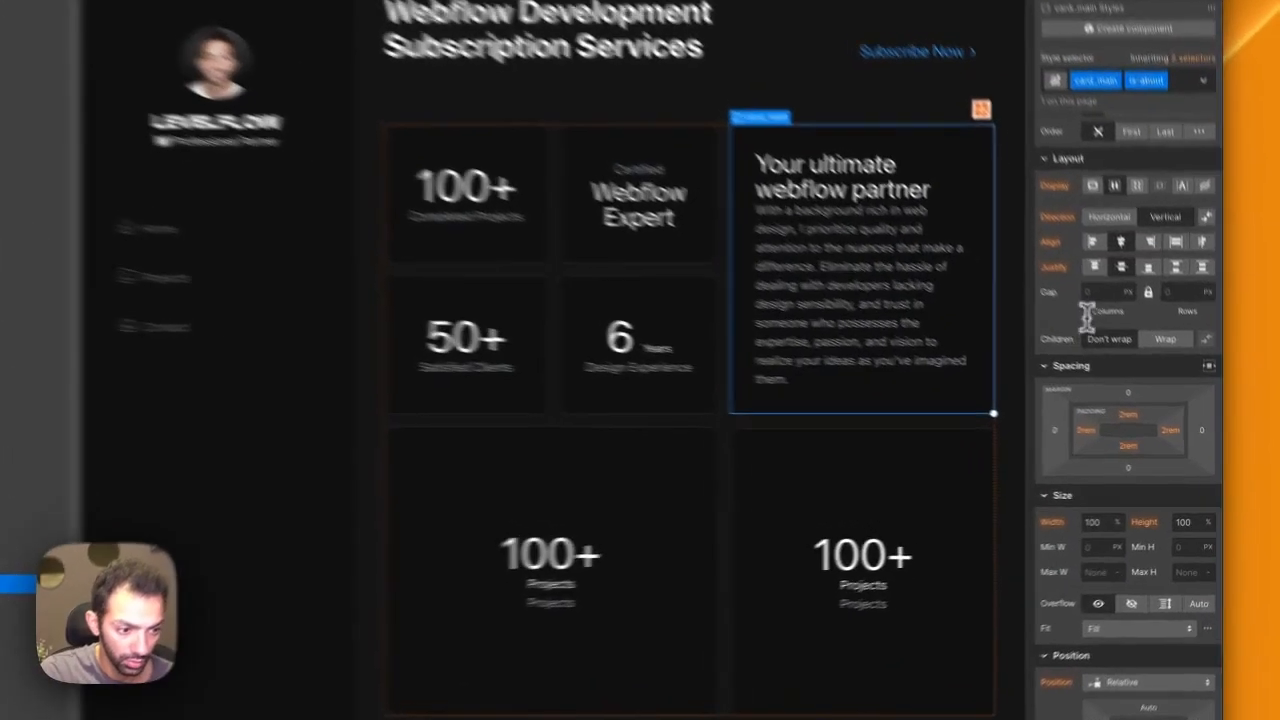
Step: Set the is-about card's gap to 1rem and align its contents to the start
left_click(1137, 335)
type("1rem")
key("Return")
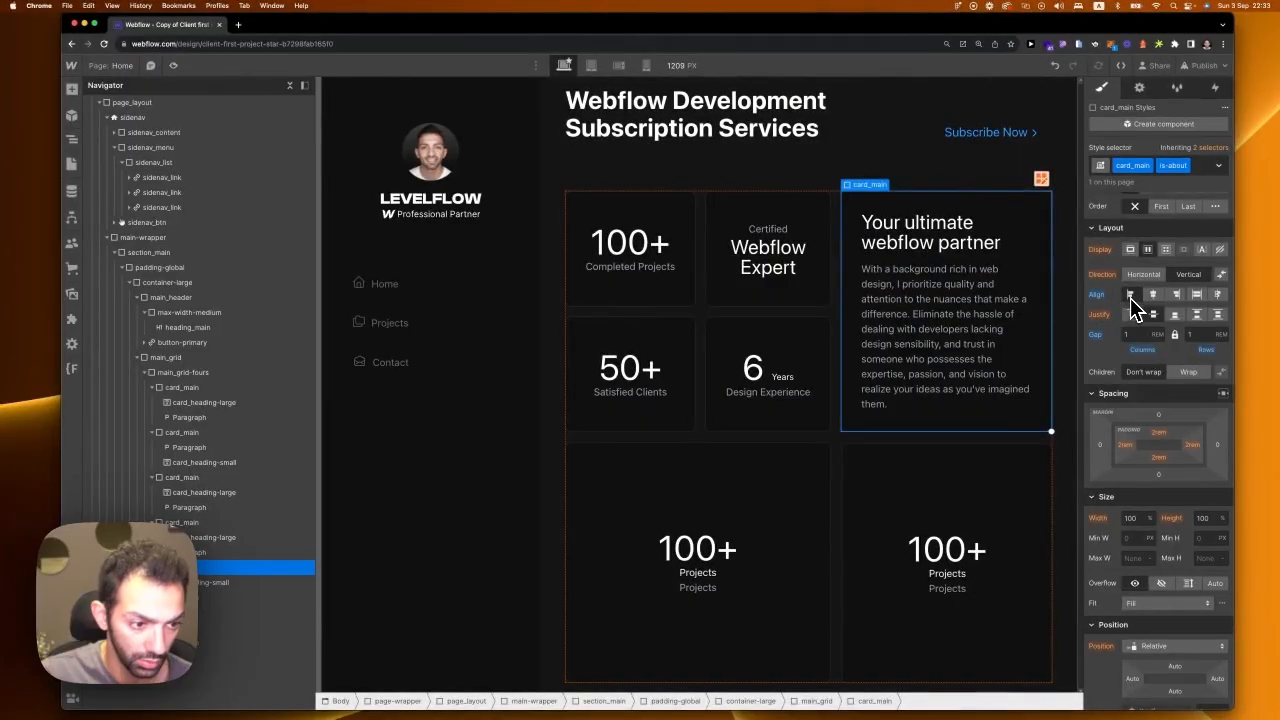
scroll(1195, 250, "down", 10)
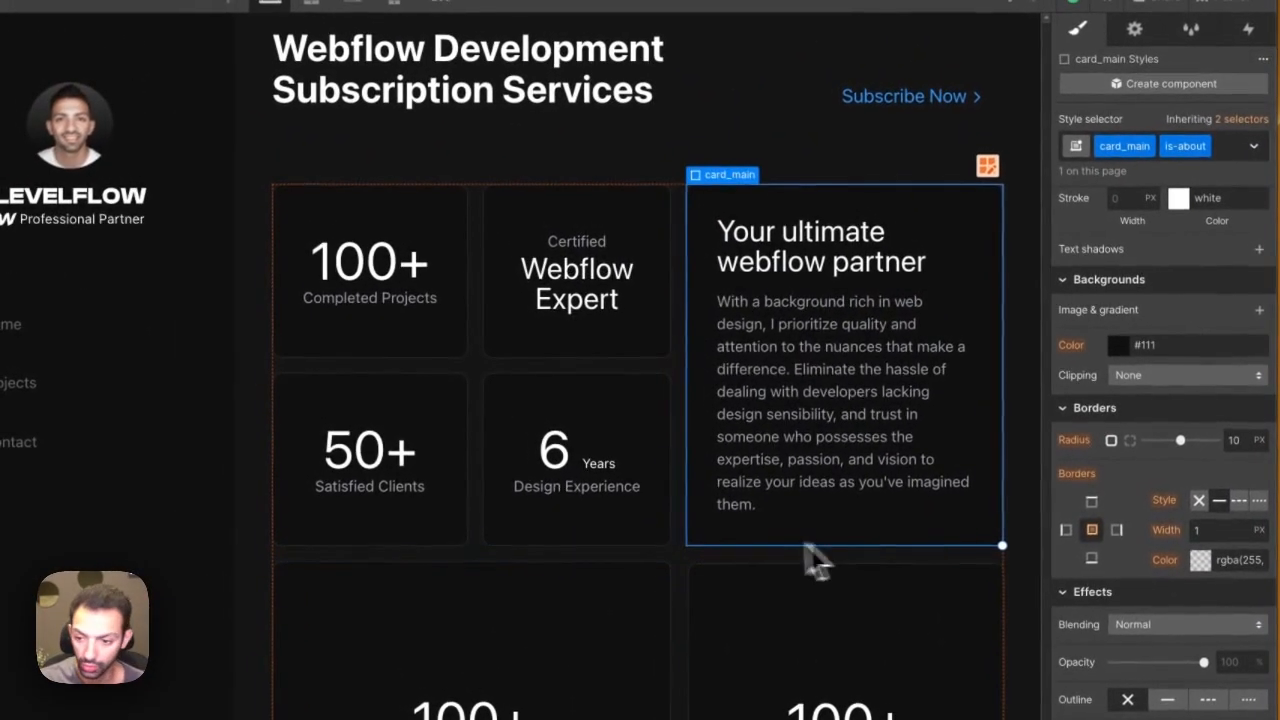
Step: Copy the header's Subscribe Now button-primary link into the is-about card below the paragraph
left_click(905, 100)
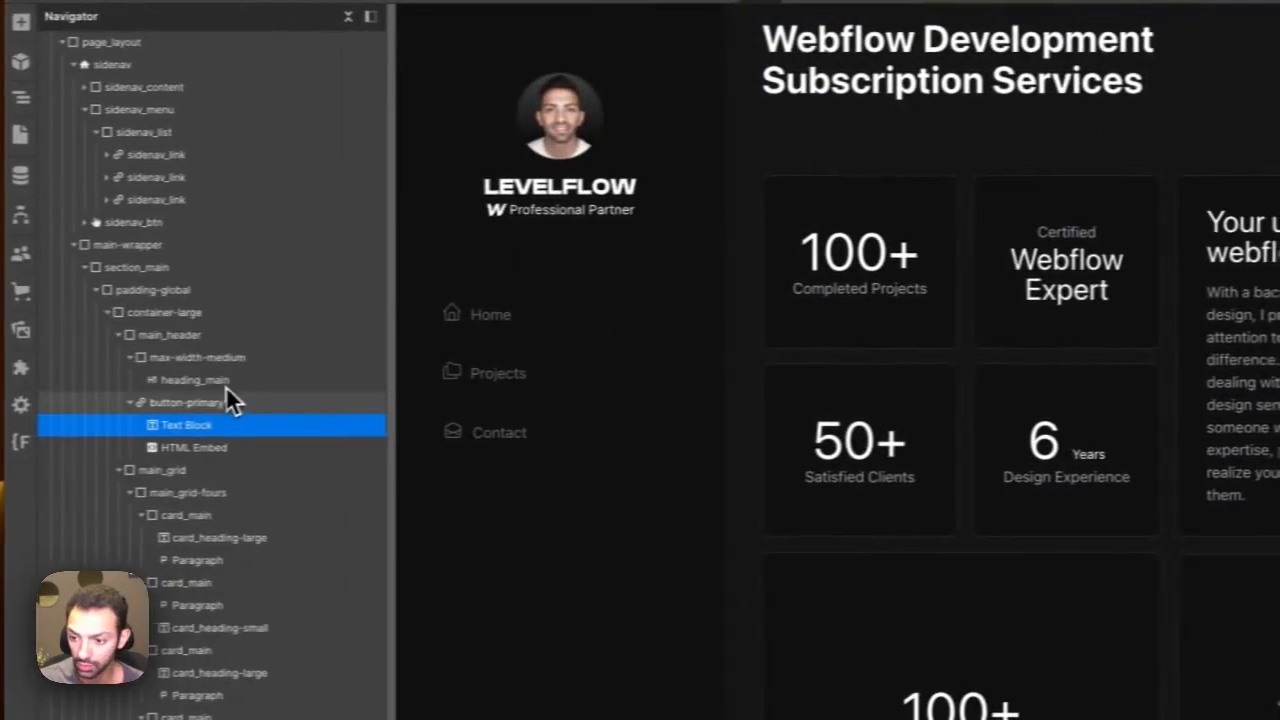
left_click(229, 403)
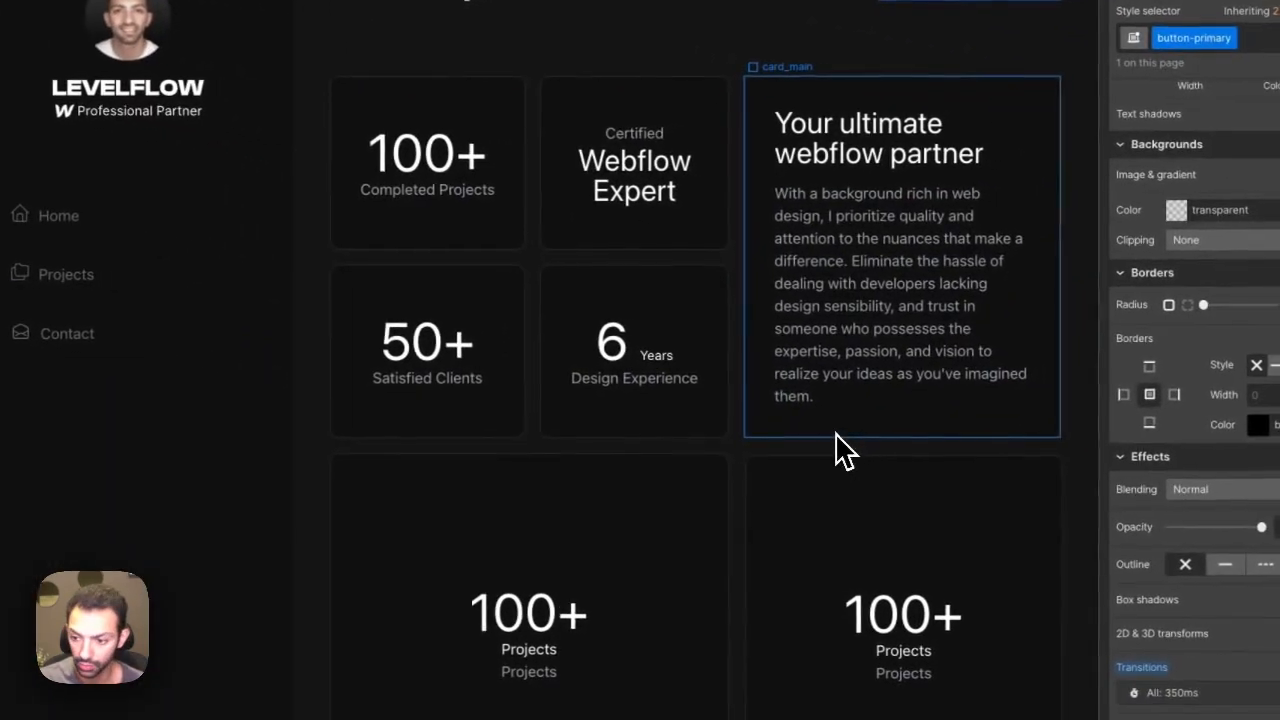
left_click(975, 460)
key("super+v")
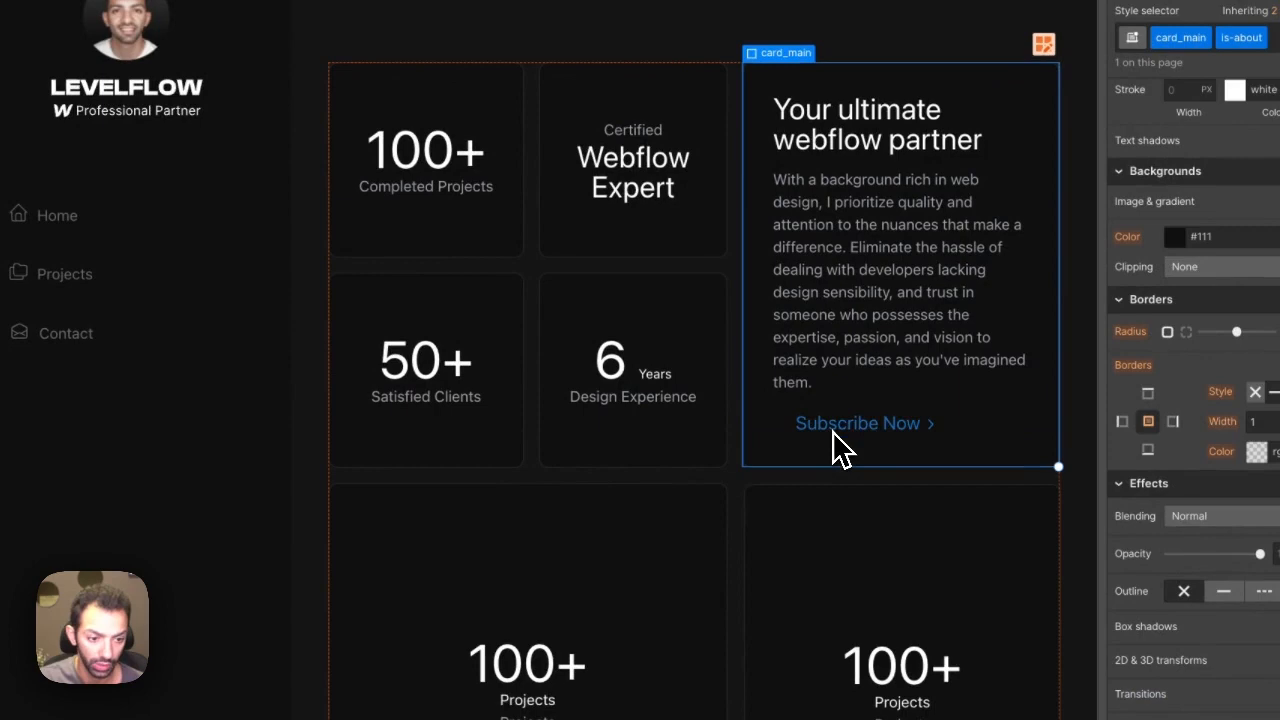
Step: Set the left and right padding of the card's button-primary link to 0rem
left_click(910, 425)
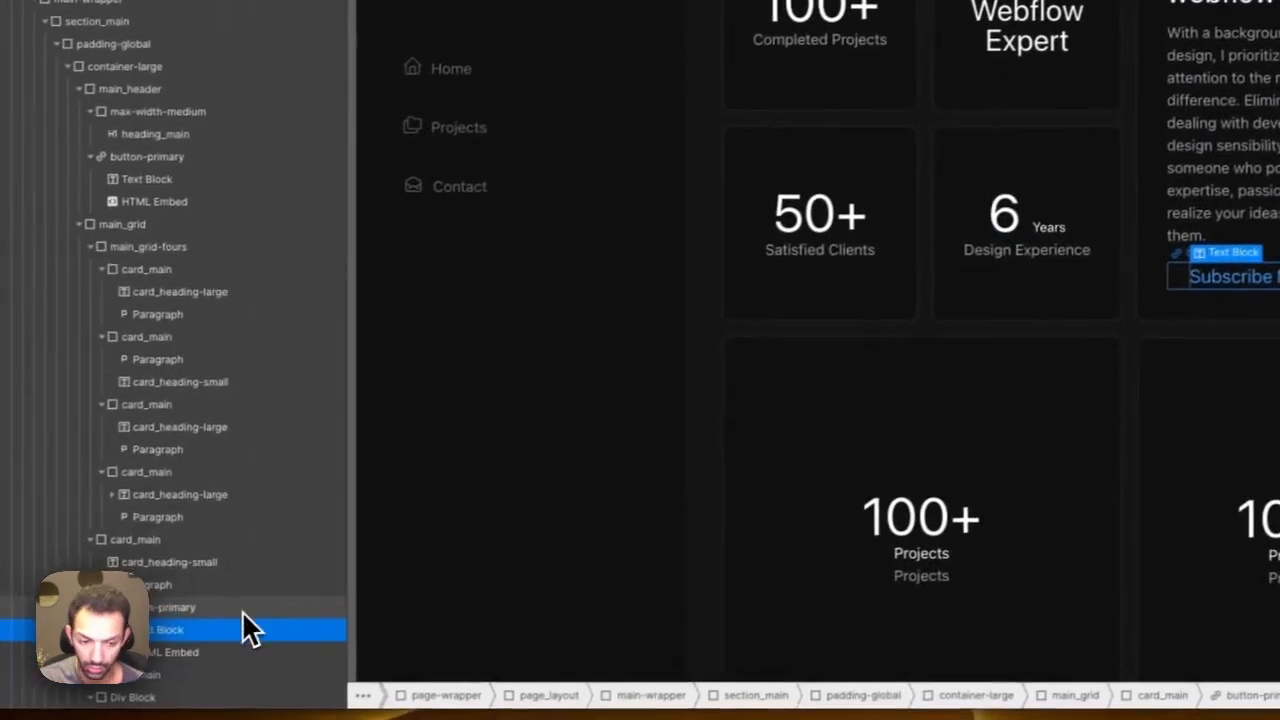
left_click(243, 609)
scroll(1143, 366, "up", 5)
scroll(1040, 322, "up", 5)
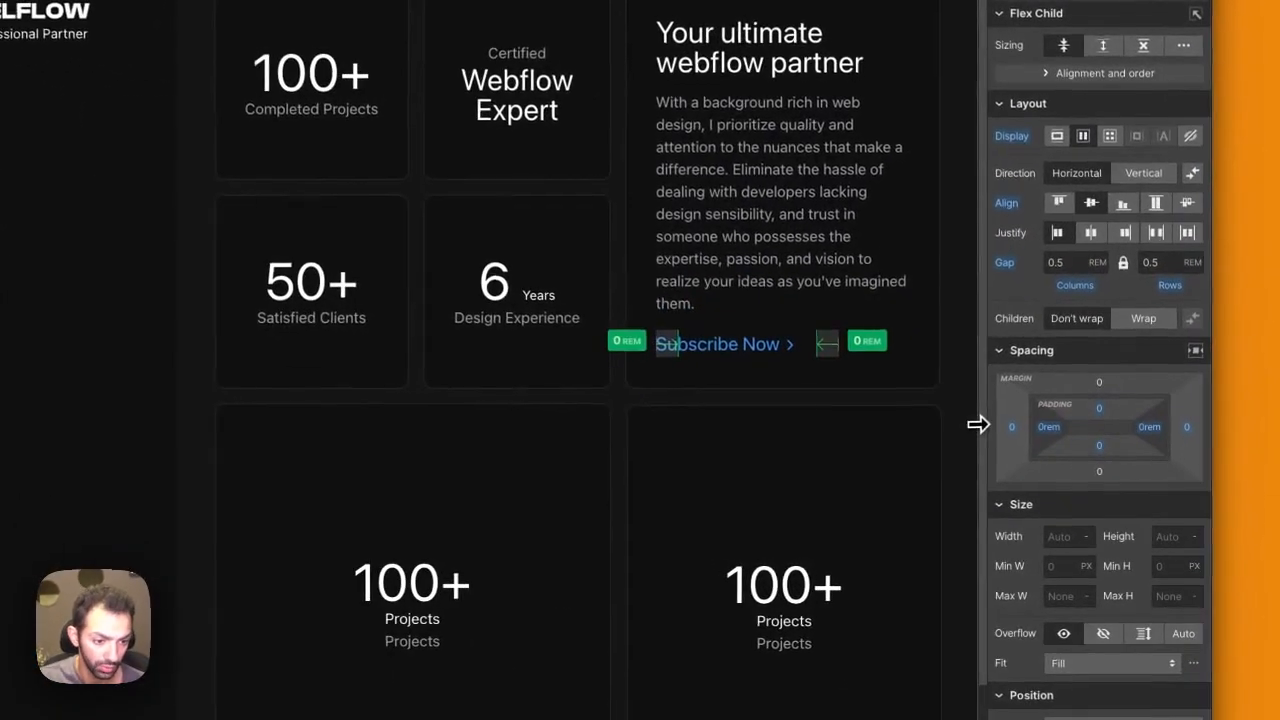
Step: Change the text of the link in the is-about card to "Get in touch"
left_click(845, 358)
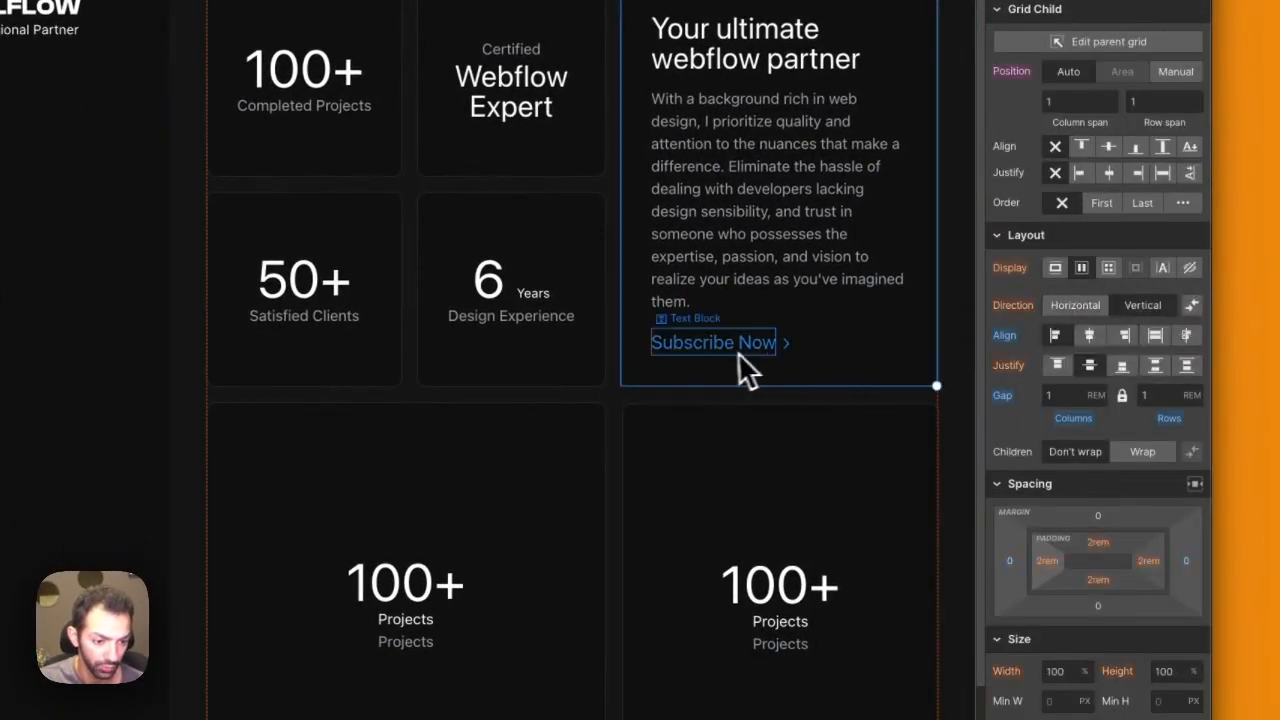
left_click(781, 350)
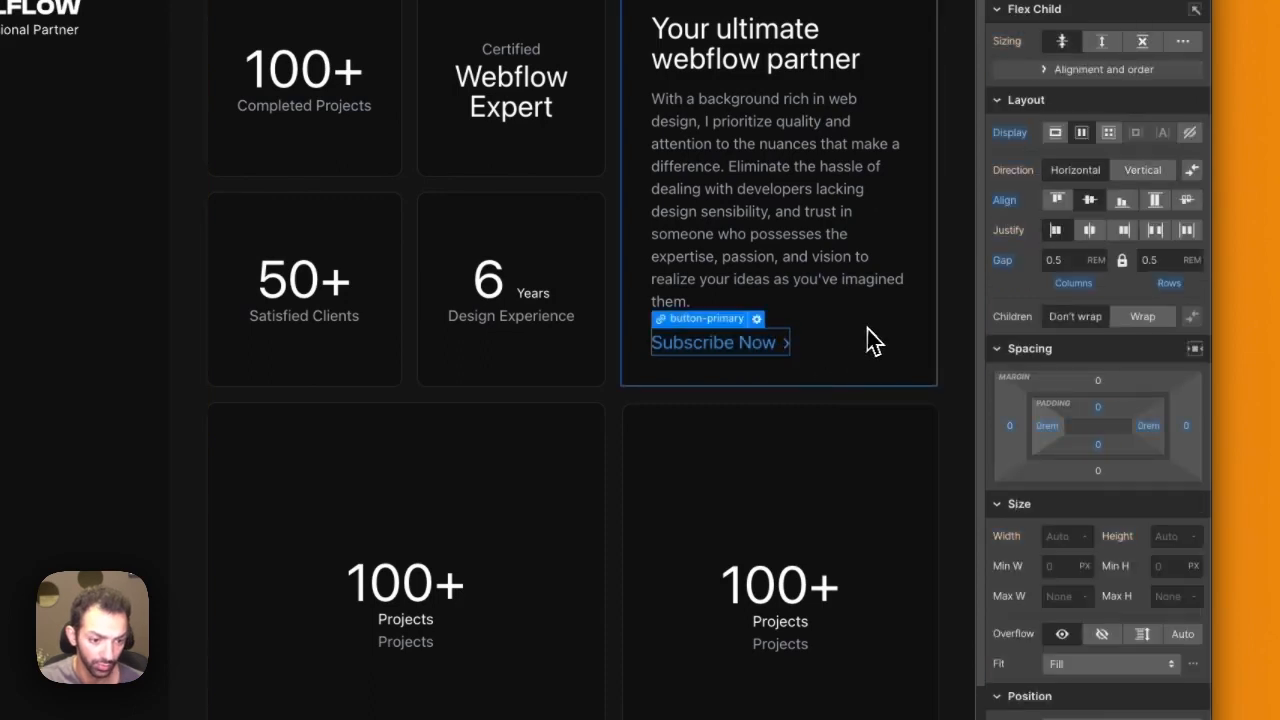
left_click(870, 338)
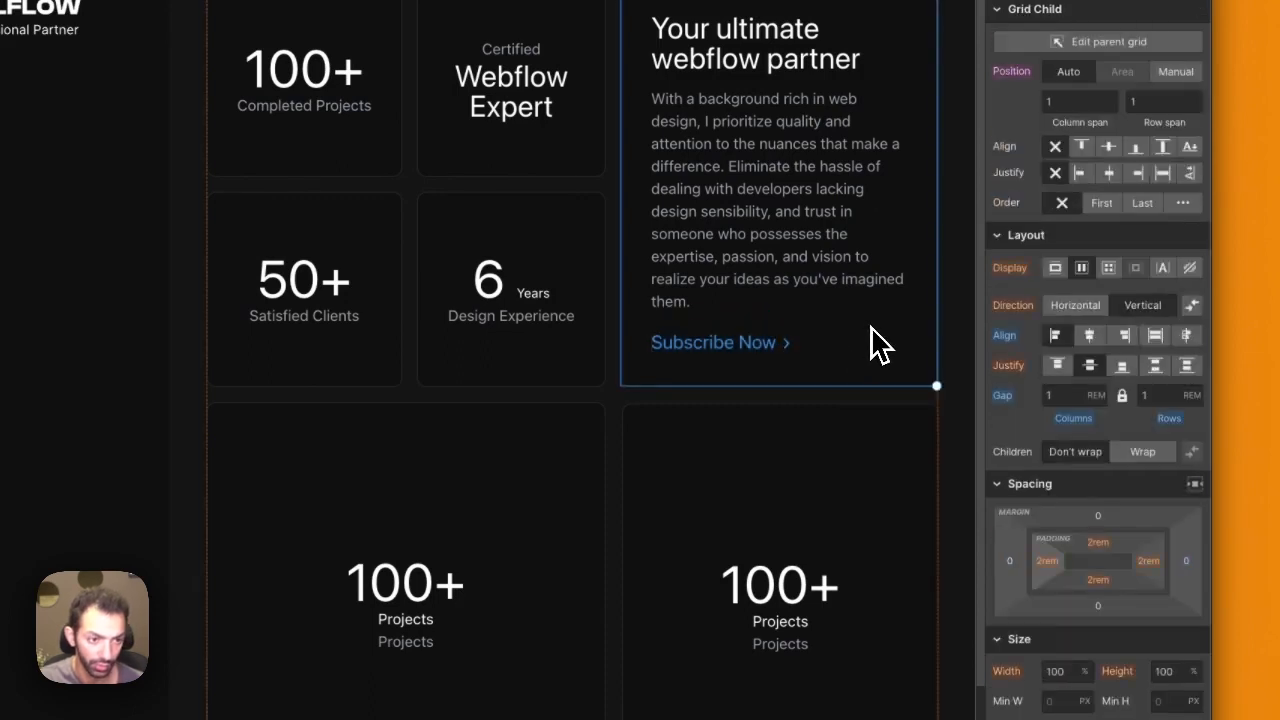
left_click(786, 358)
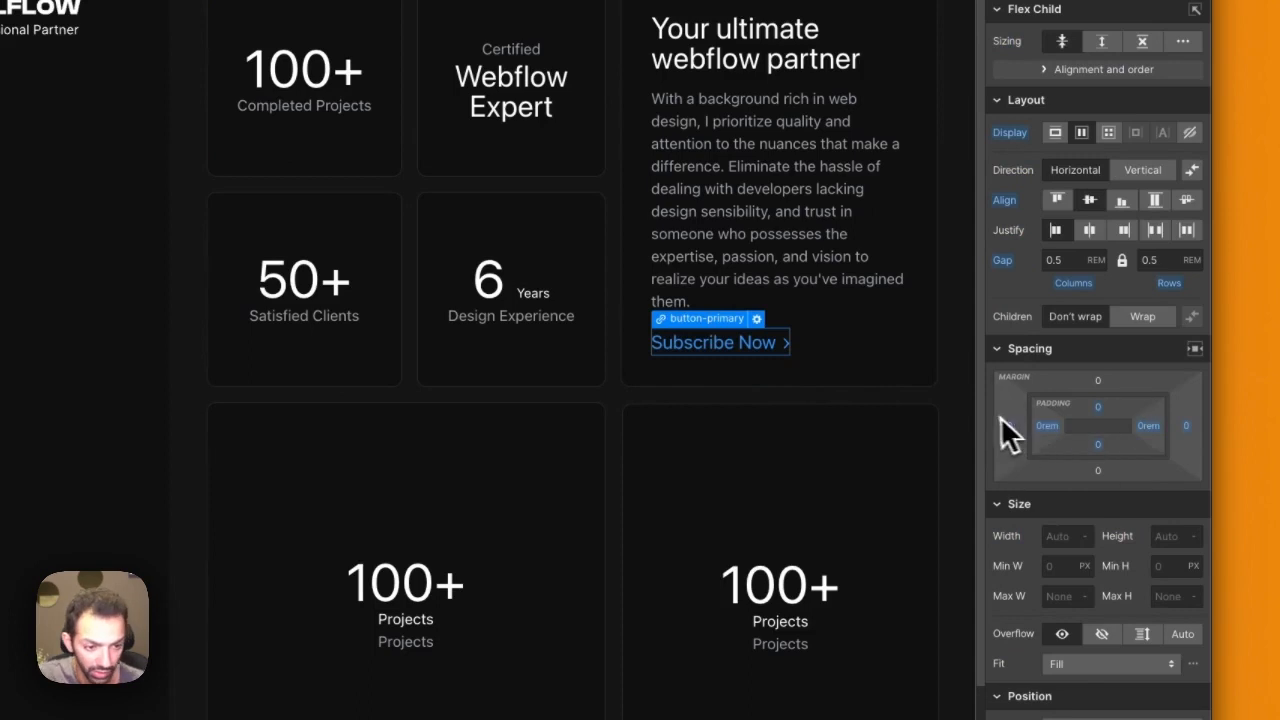
left_click(824, 381)
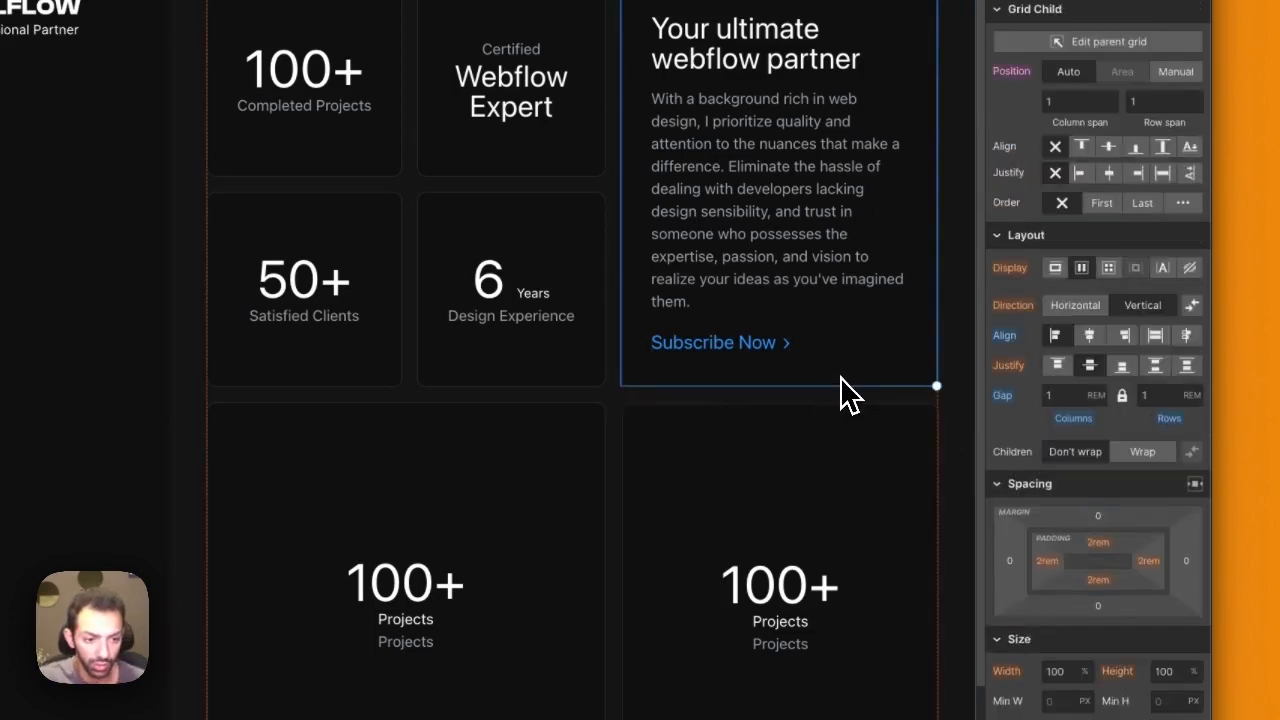
double_click(713, 345)
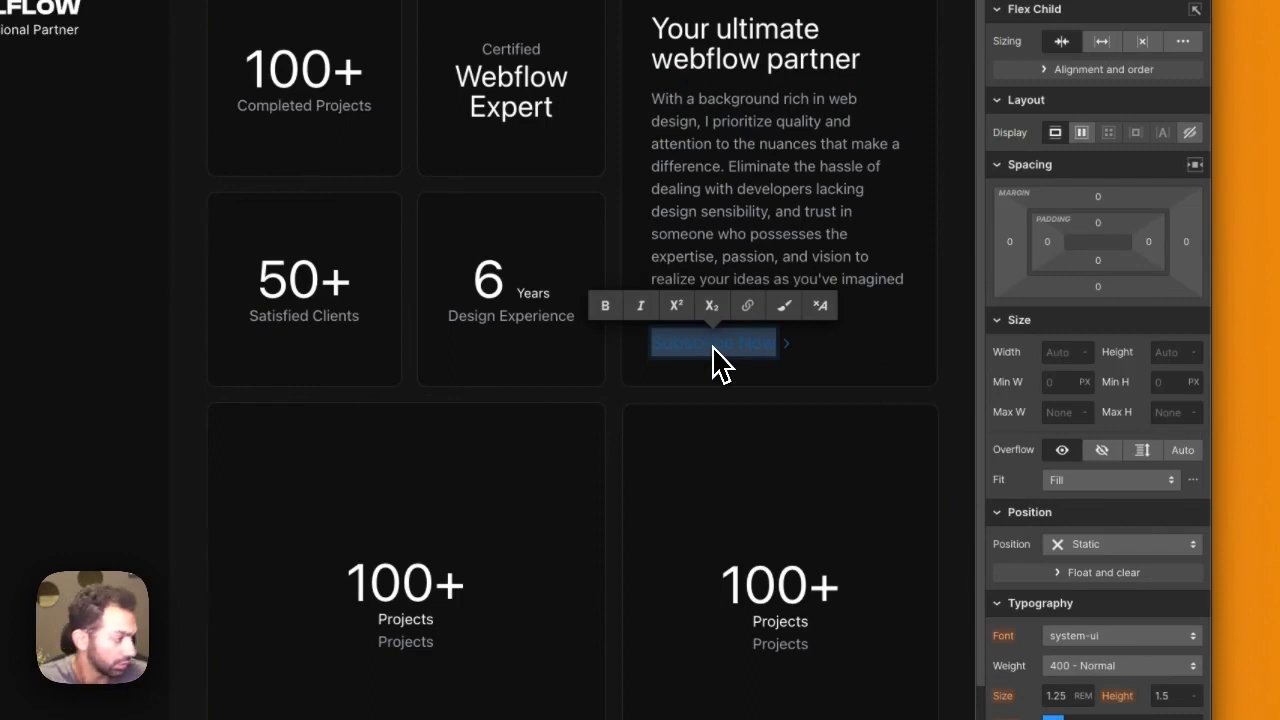
type("Get in touch")
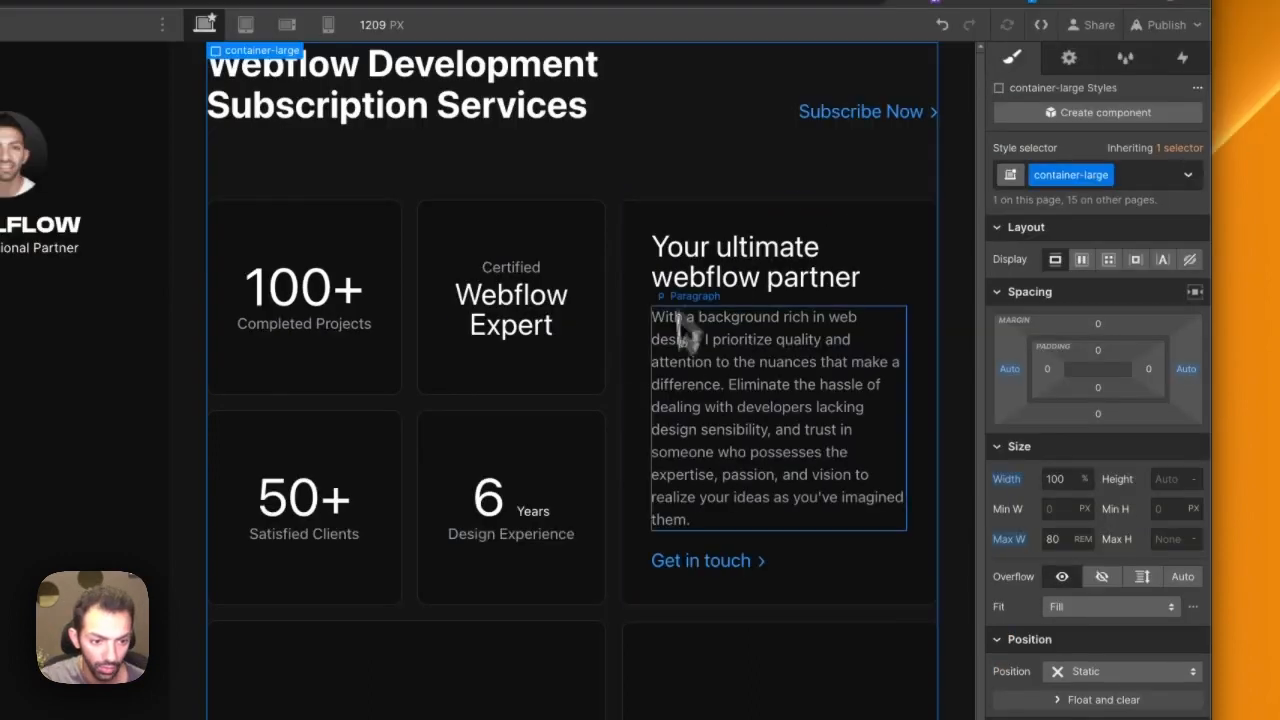
Step: Give the about card's paragraph a new class paragraph_is-about with a minimum width of 22 rem
left_click(680, 314)
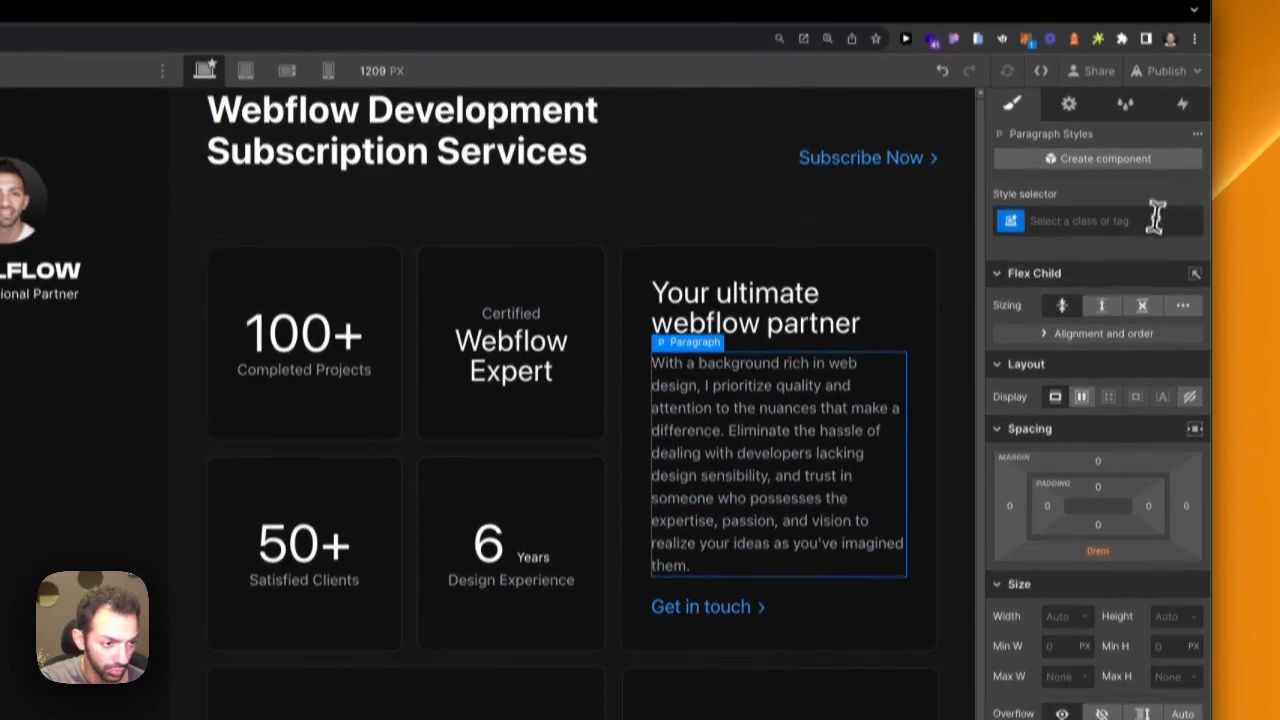
left_click(1140, 175)
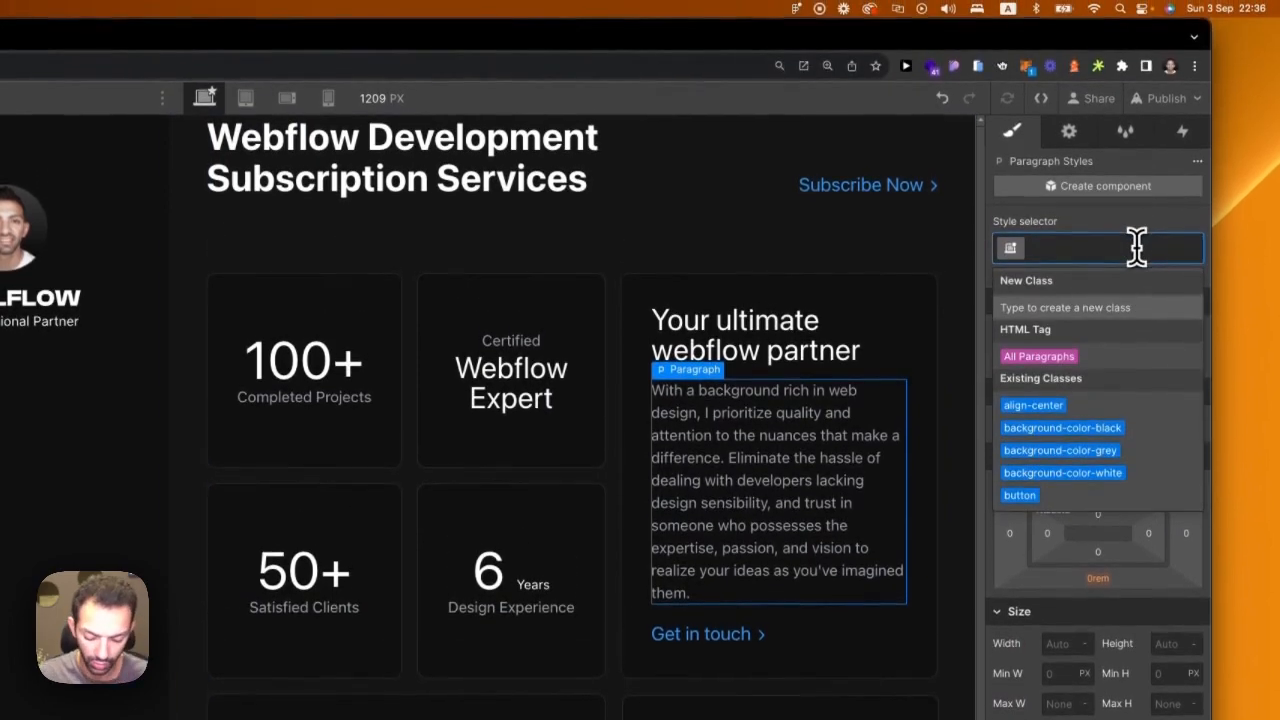
type("paragraph_is-about")
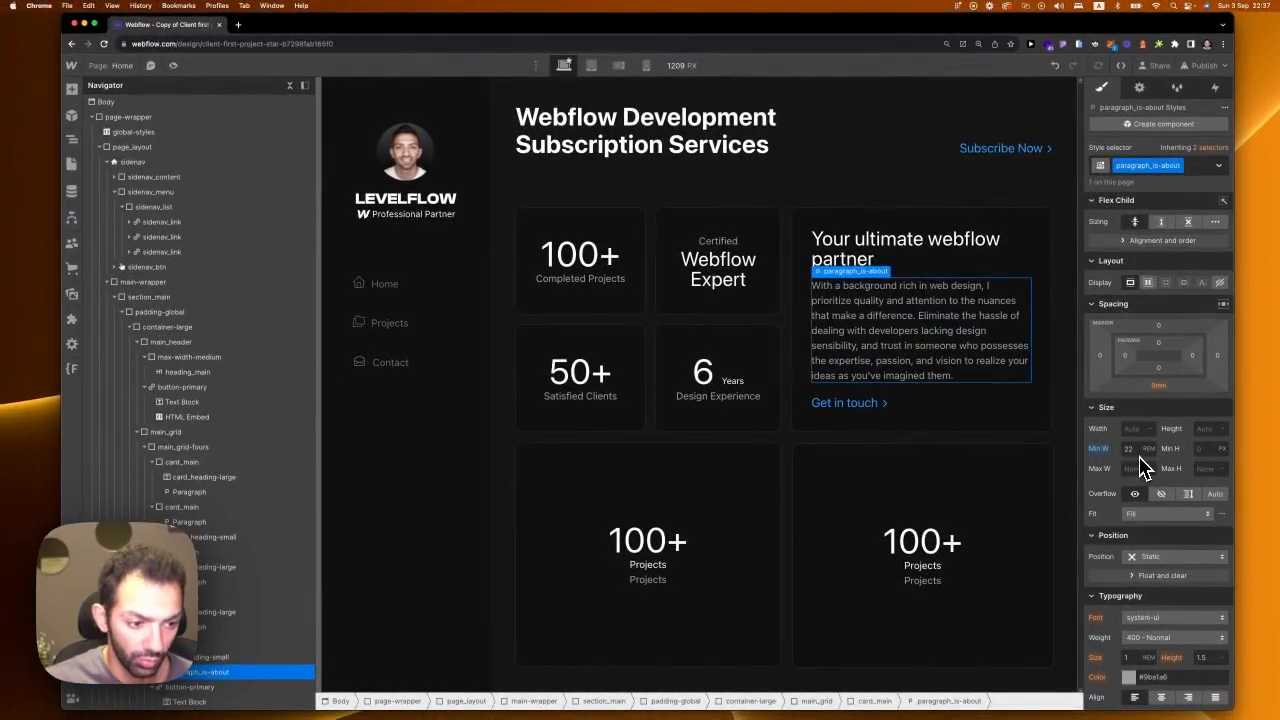
Step: Change the 100+ heading of the second row's first large card to "Featured Projects"
left_click(744, 378)
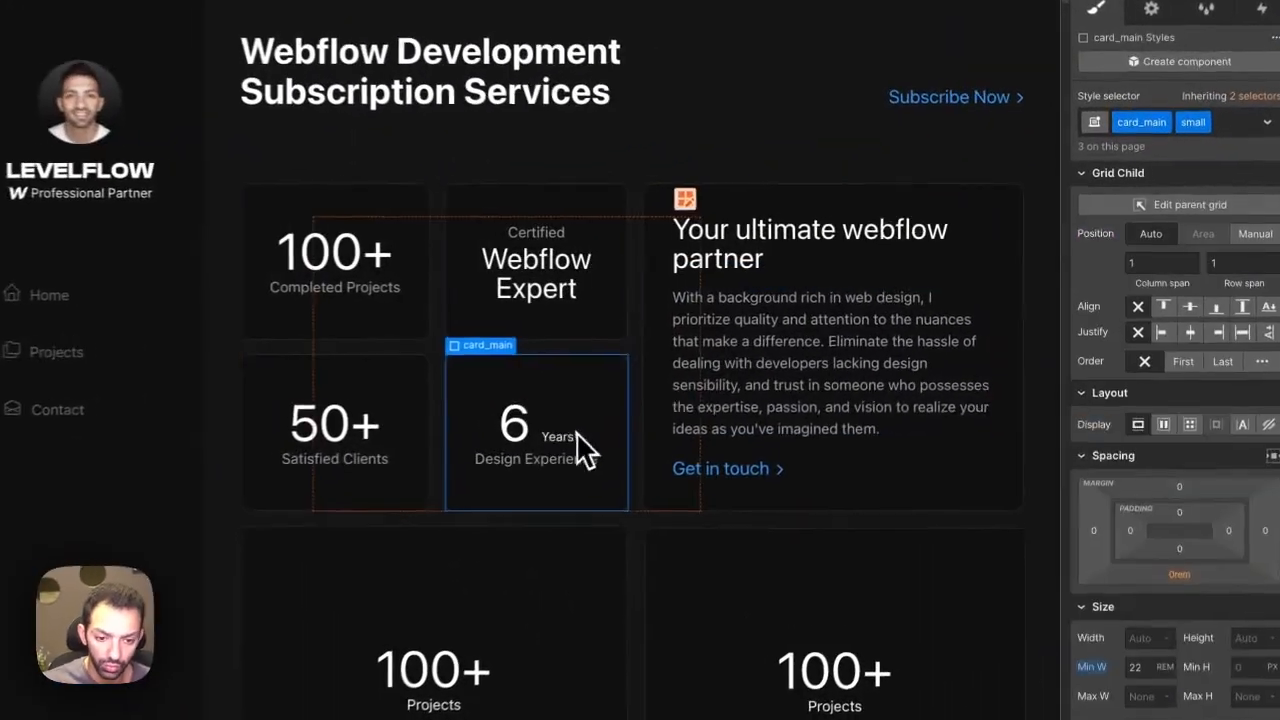
left_click(638, 476)
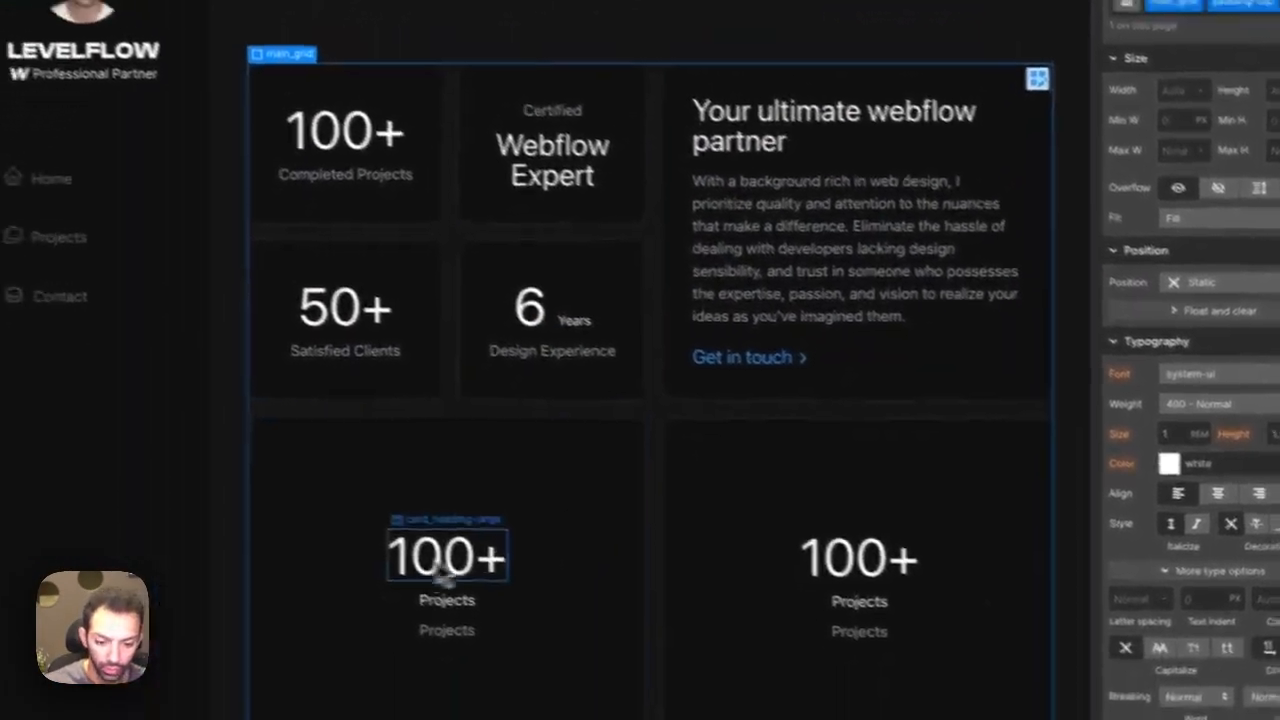
left_click(443, 570)
left_click(806, 142)
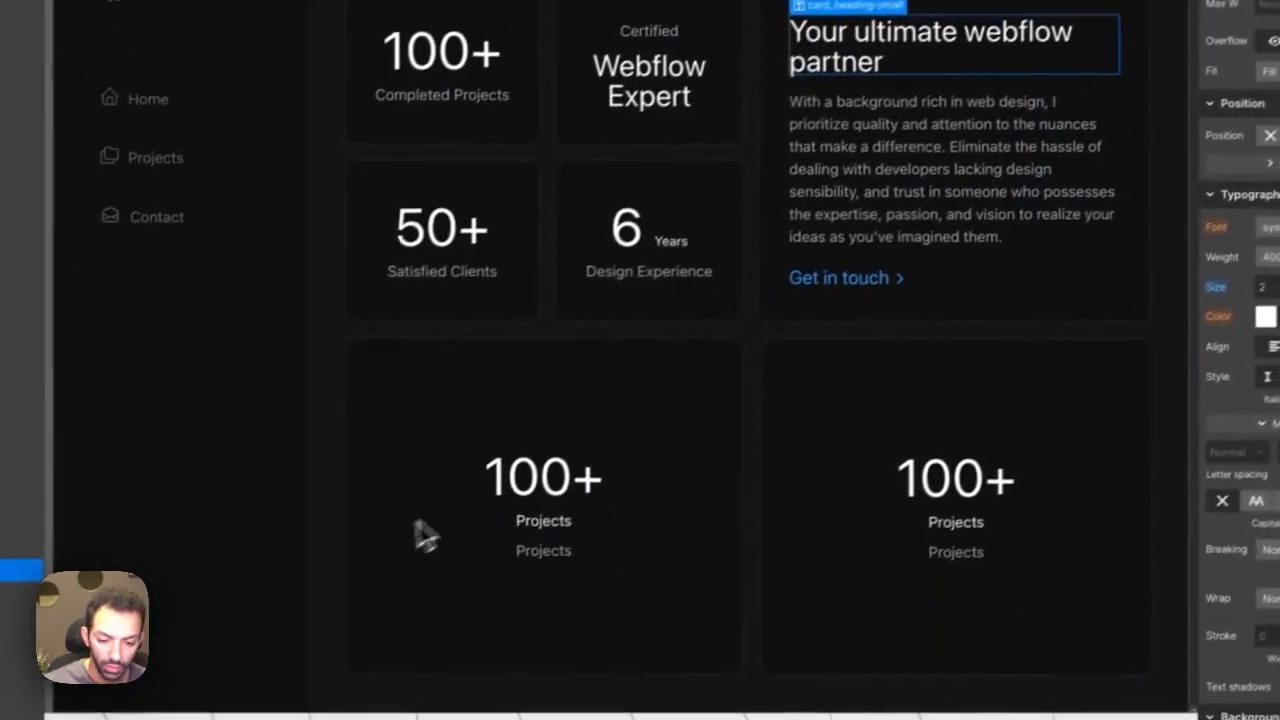
left_click(316, 621)
double_click(316, 621)
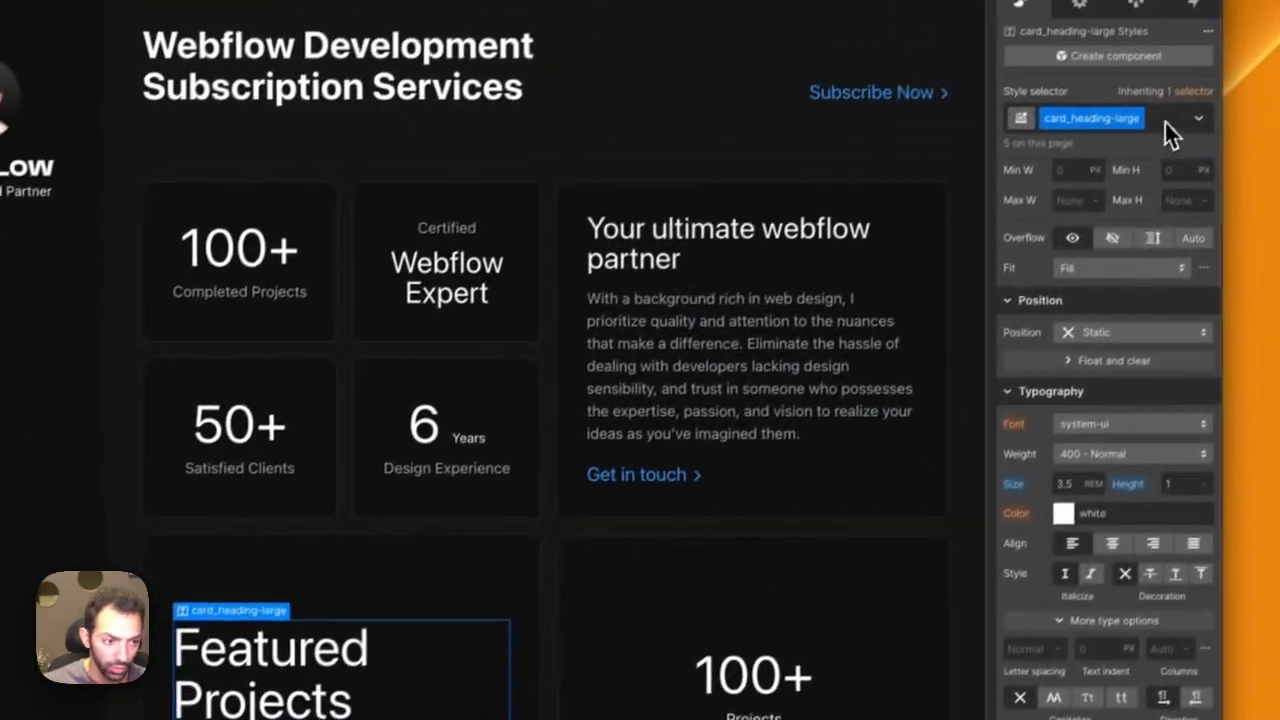
Step: Replace the Featured Projects heading's card_heading-large class with card_heading-small and delete both "Projects" lines beneath it
left_click(1158, 121)
key("BackSpace")
type("c")
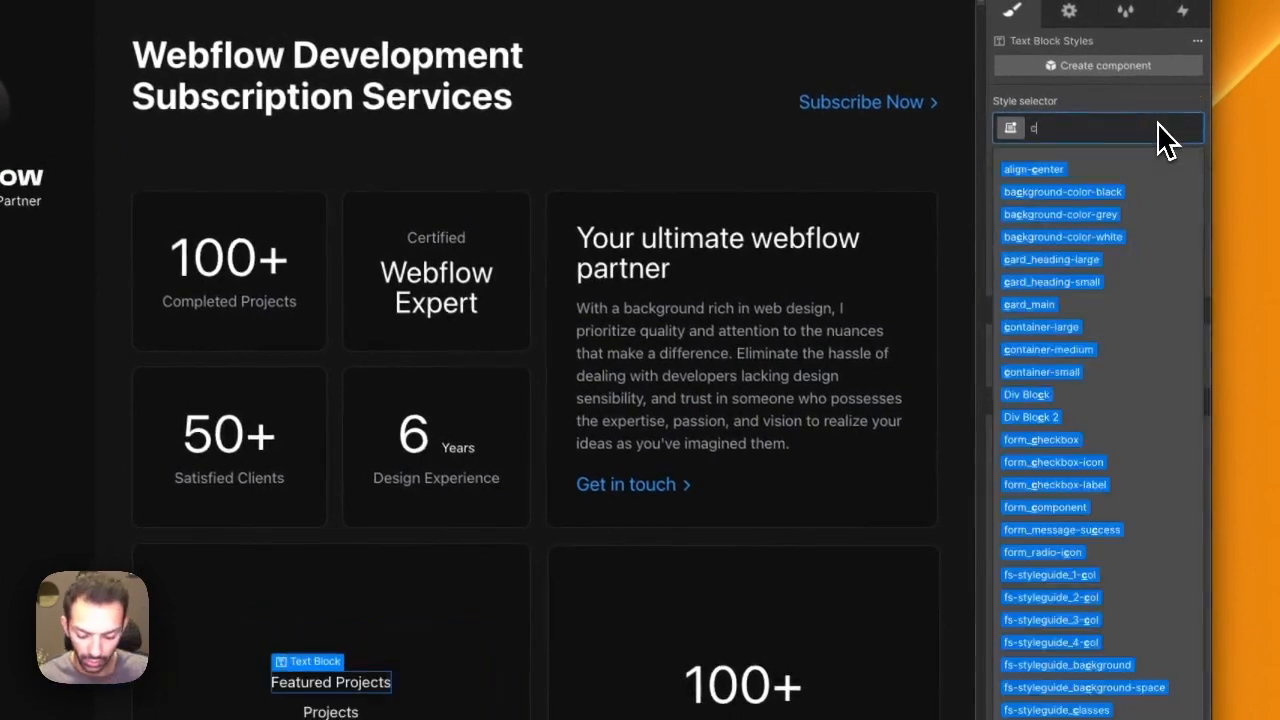
type("ard")
key("Return")
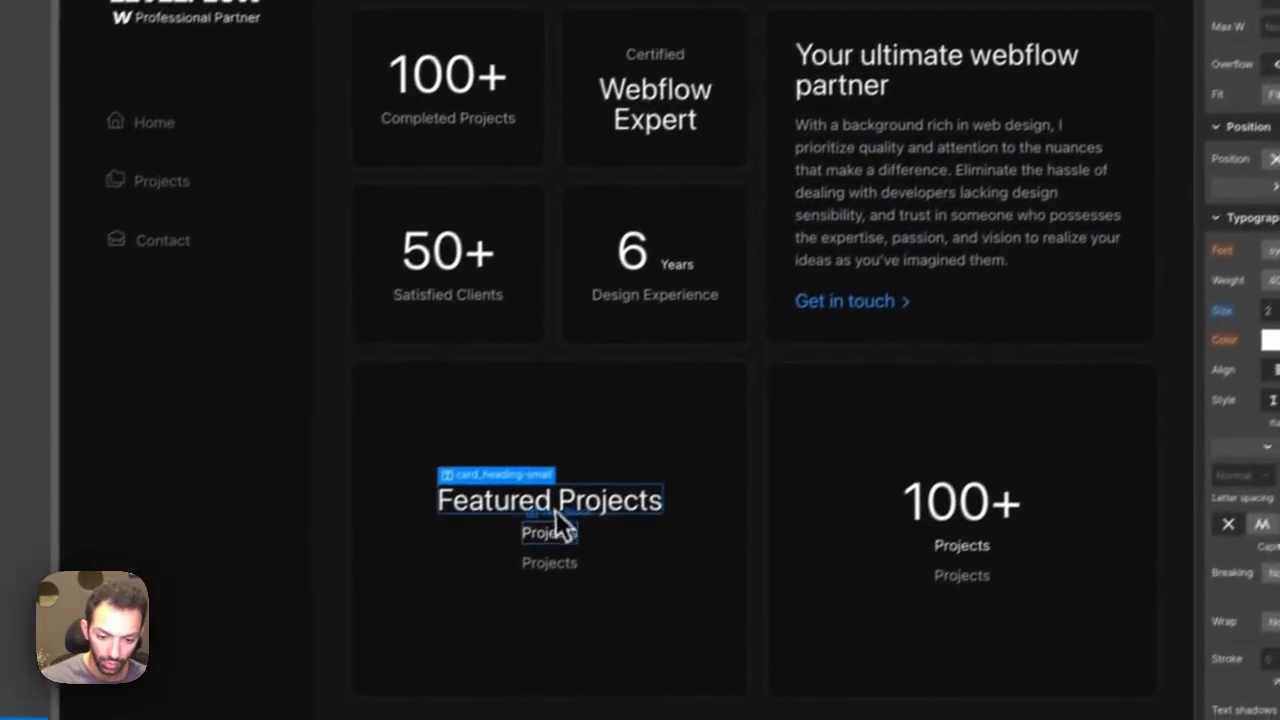
left_click(340, 712)
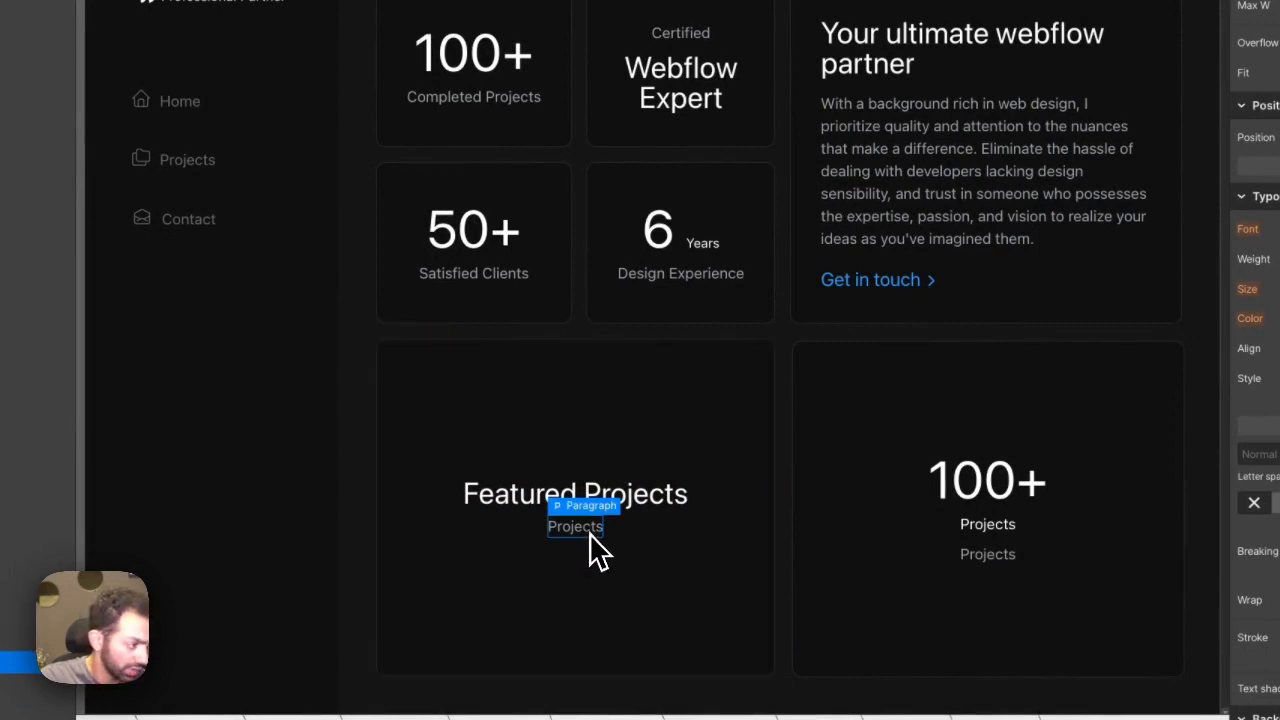
left_click(655, 480)
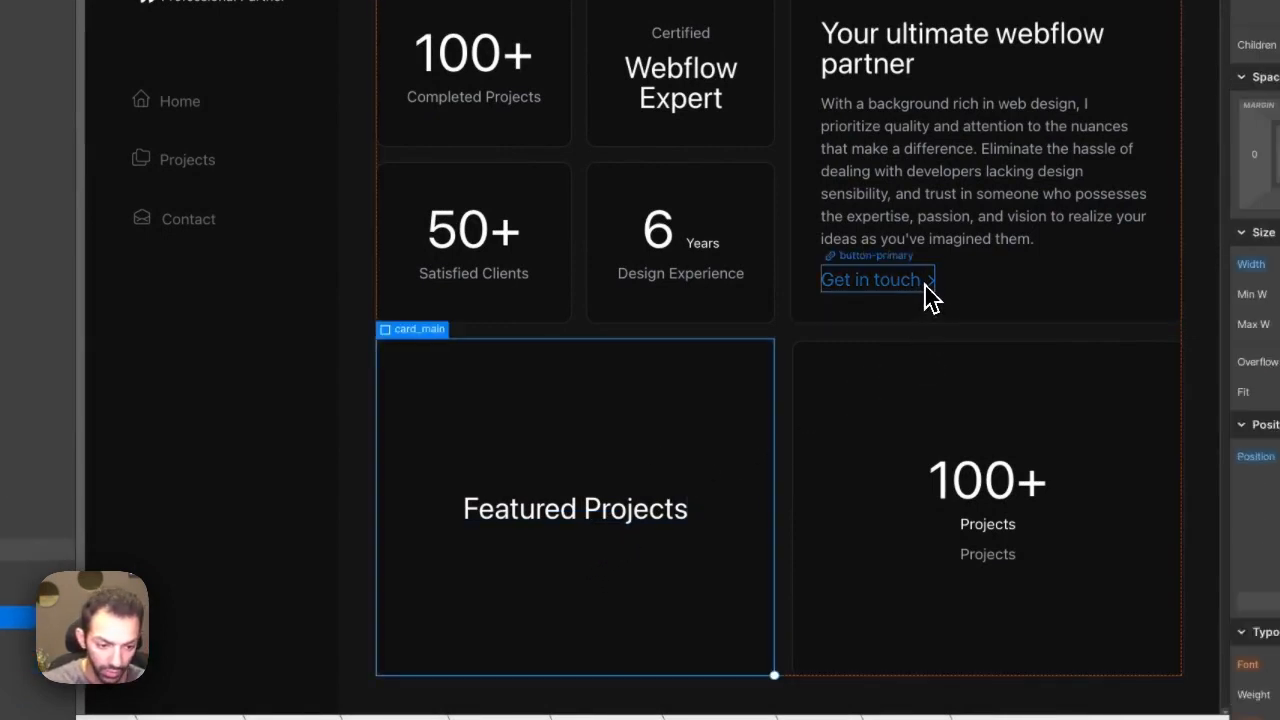
Step: Copy the "Get in touch" link into the Featured Projects card and change its text to "View all"
left_click(926, 295)
left_click(587, 403)
key("ctrl+v")
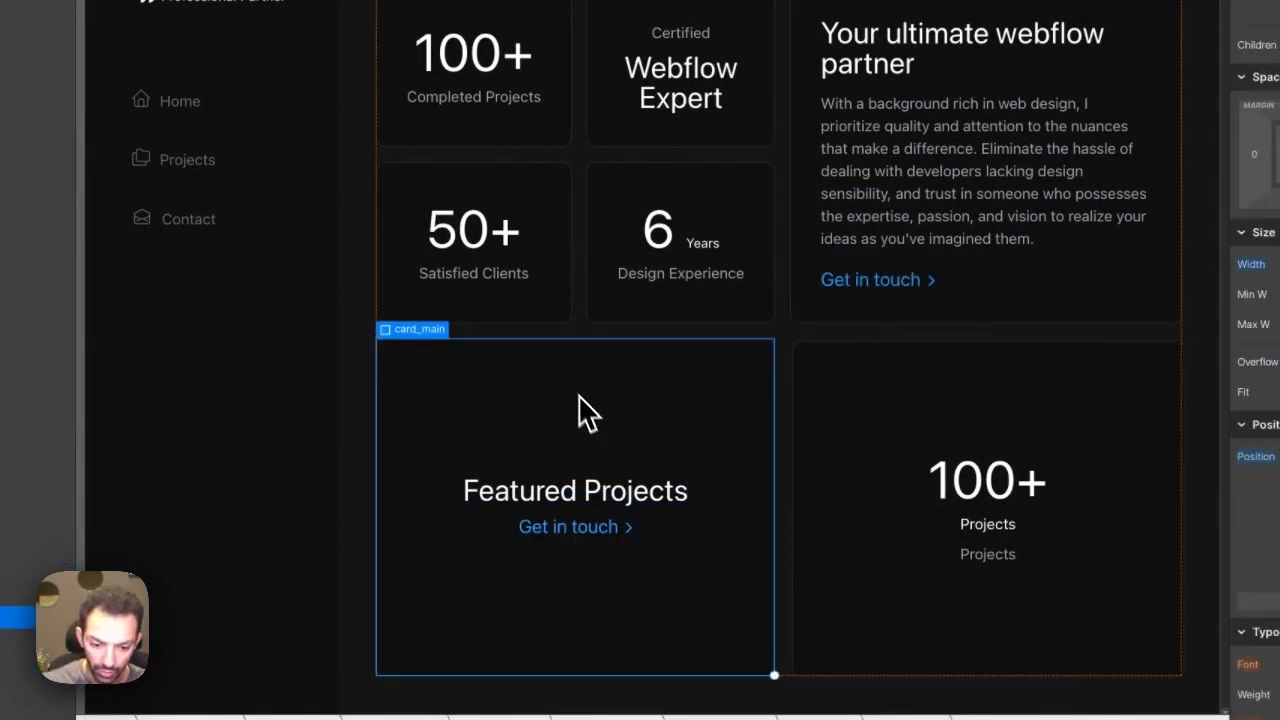
left_click(610, 535)
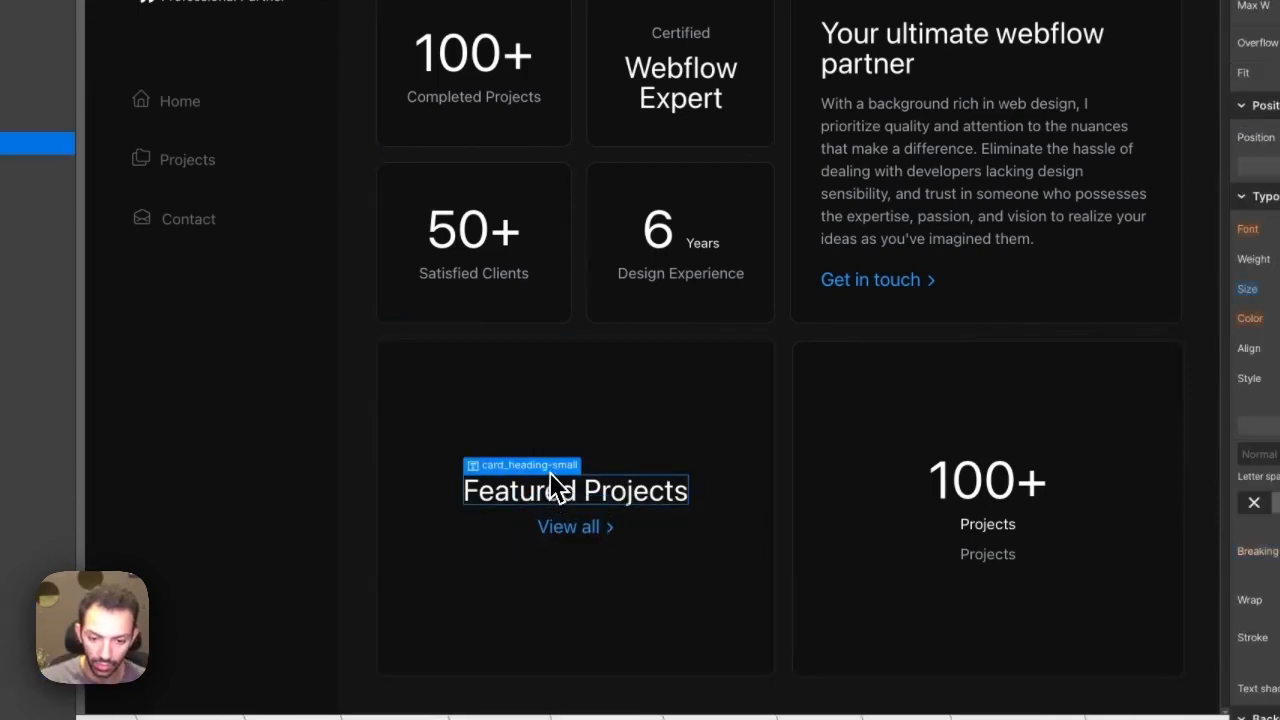
Step: Add a div block inside the Featured Projects card and give it the class card_img-wrapper
left_click(574, 463)
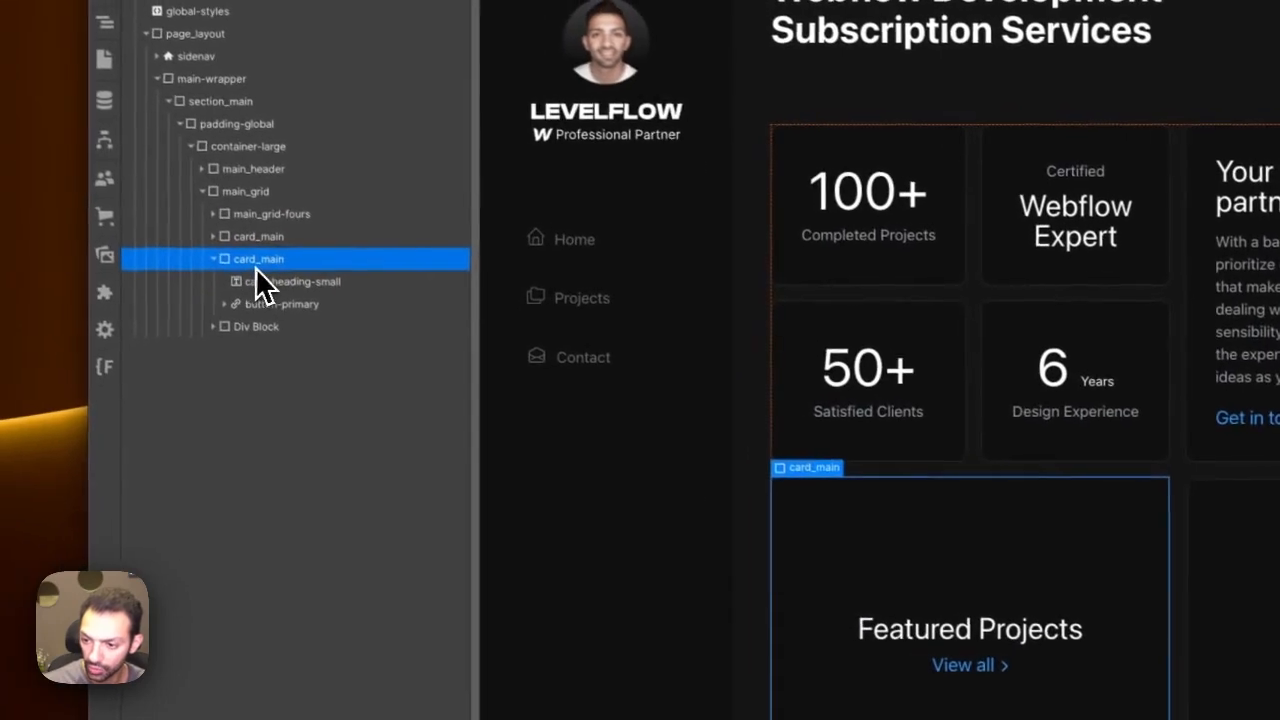
key("a")
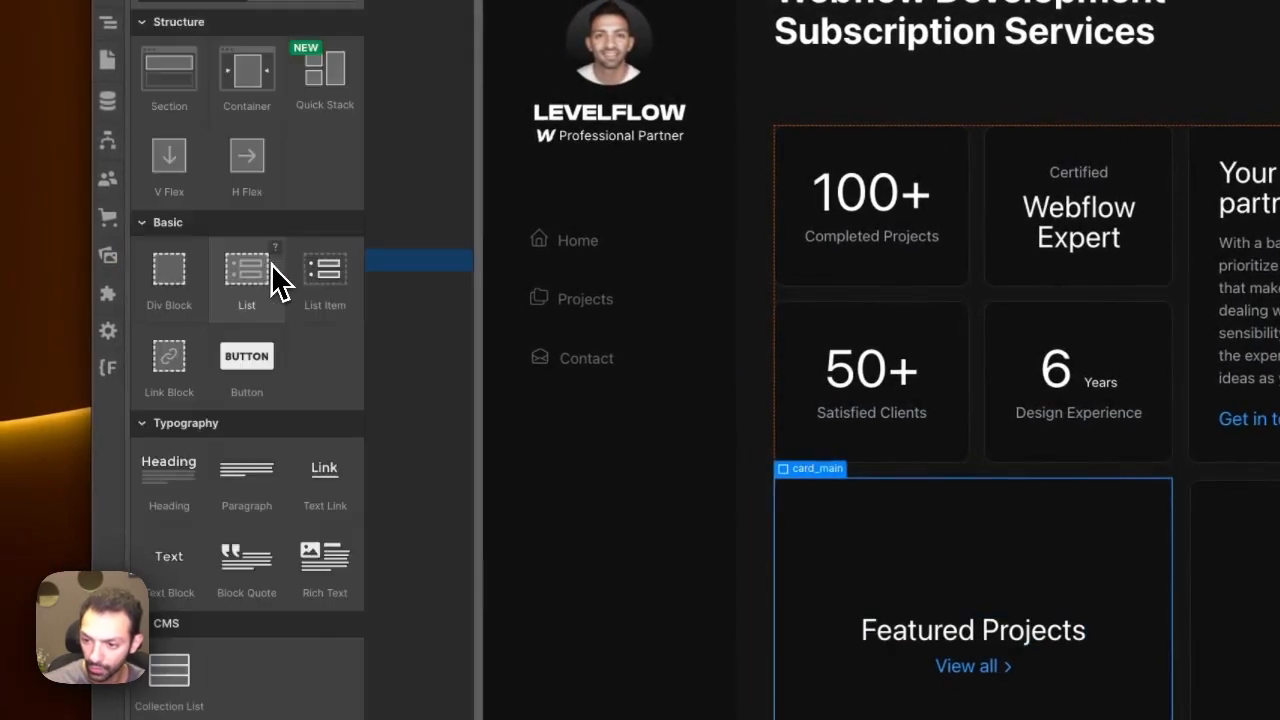
left_click(160, 283)
left_click(1279, 56)
type("card_img_")
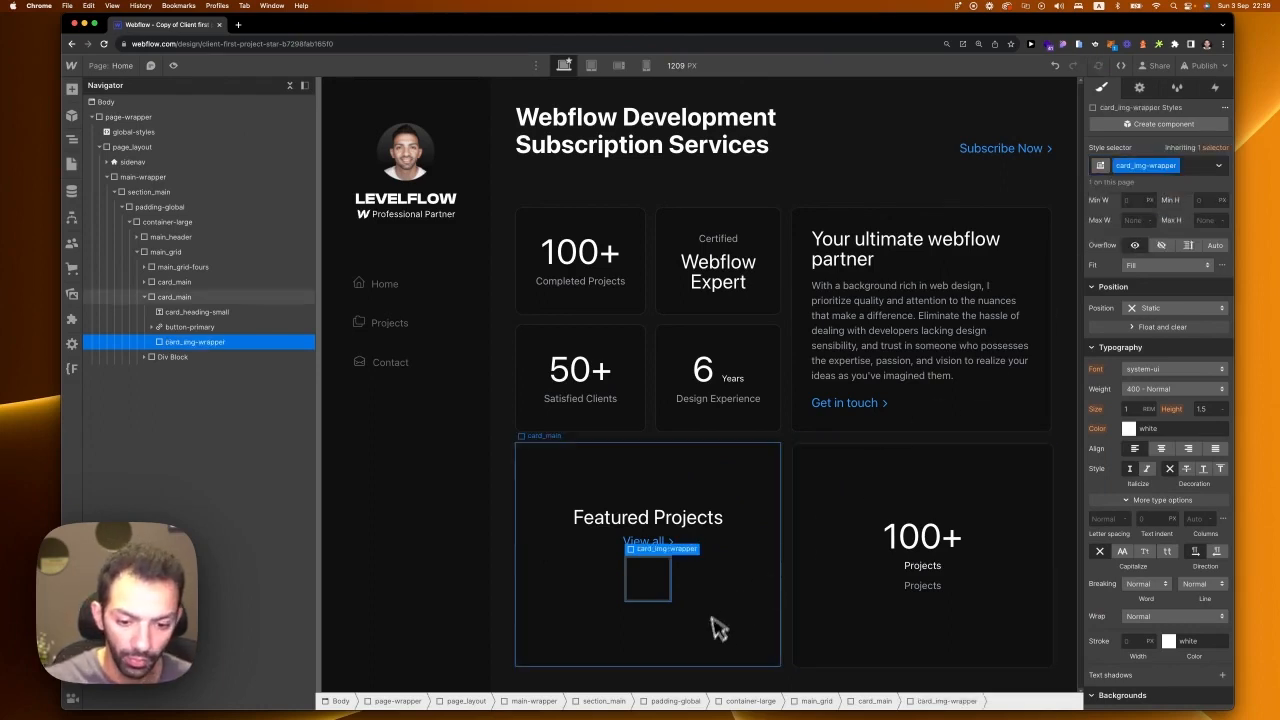
Step: Add the combo class is-project to the Featured Projects card and set its bottom padding to 0
scroll(1160, 400, "up", 5)
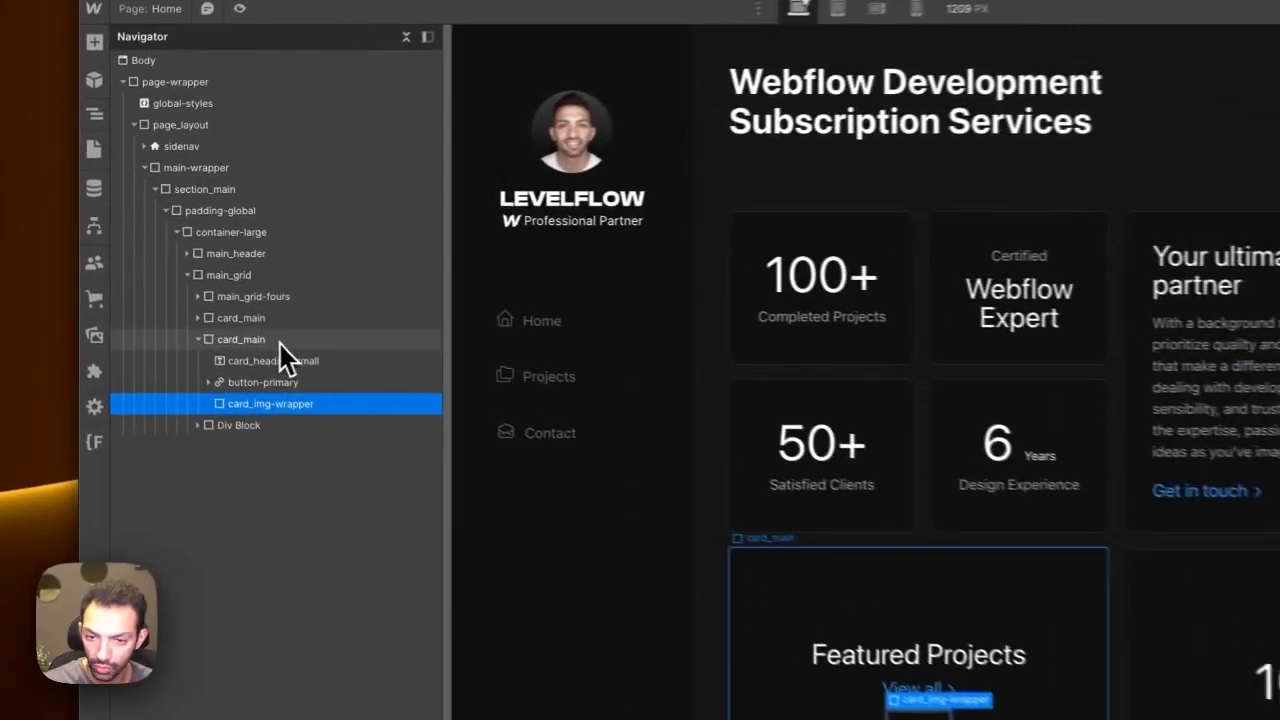
left_click(241, 339)
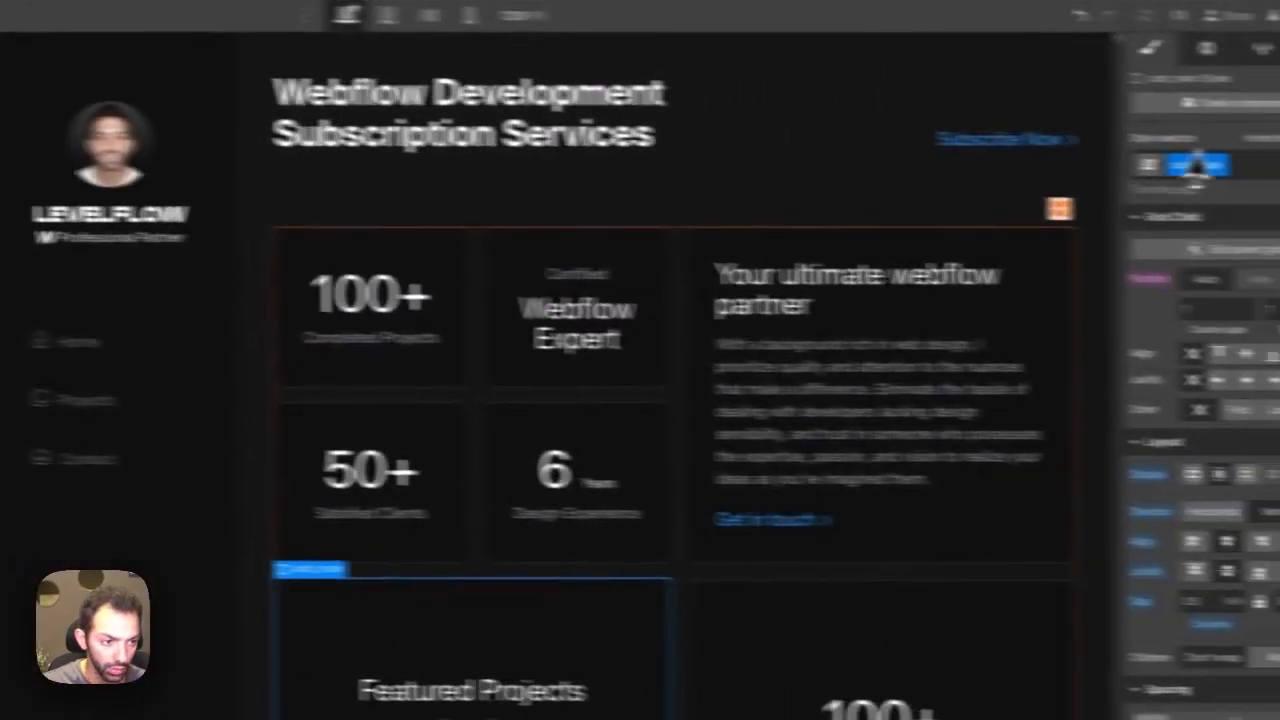
left_click(1150, 157)
type("is-project")
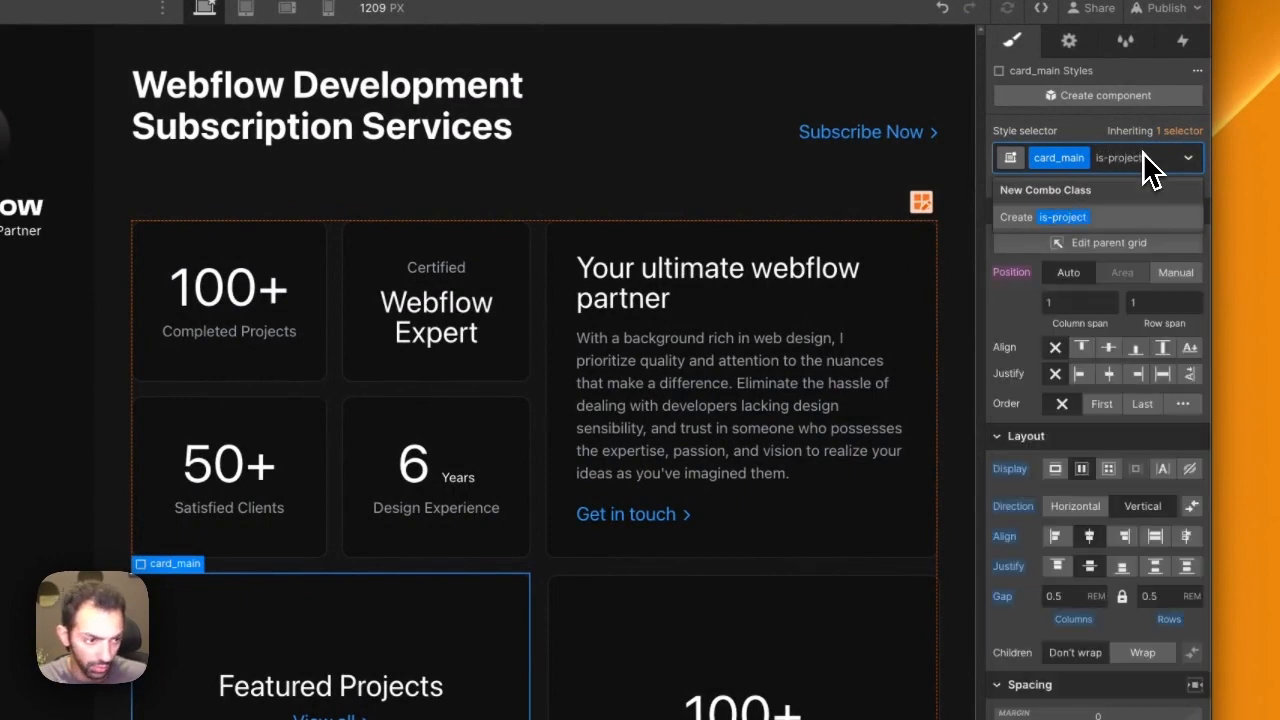
key("Return")
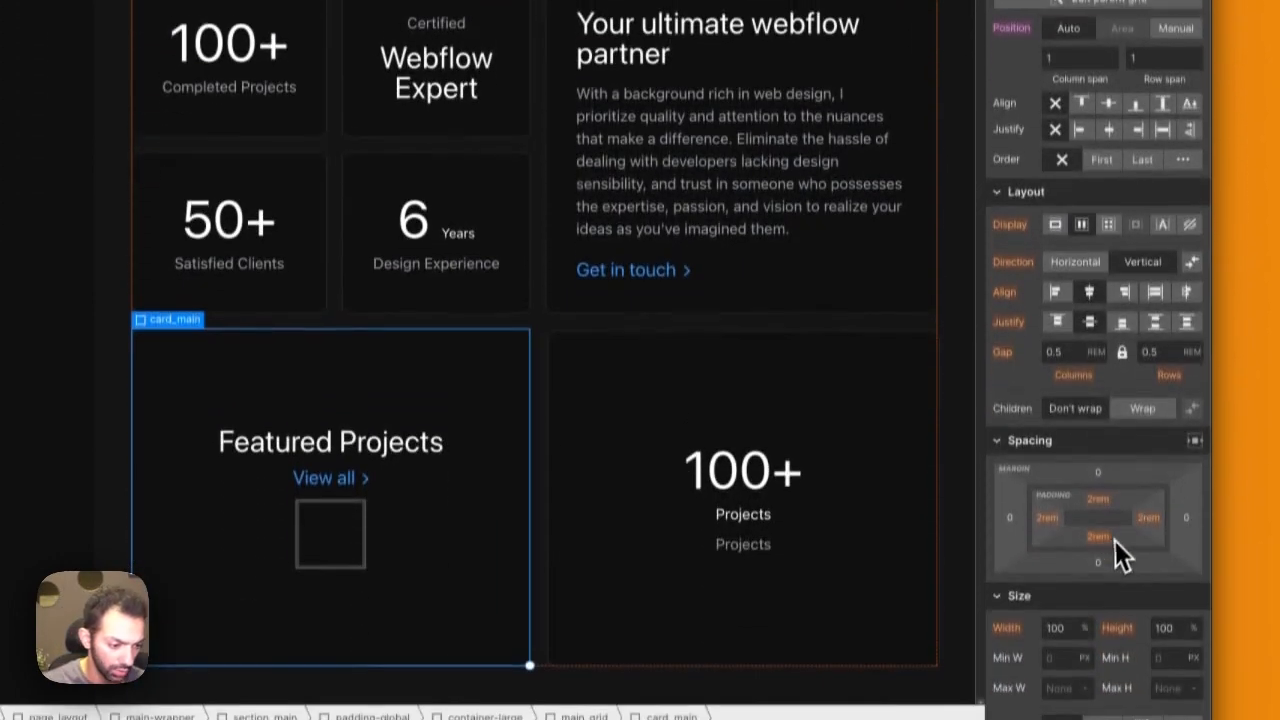
left_click(1100, 515)
type("0")
key("Return")
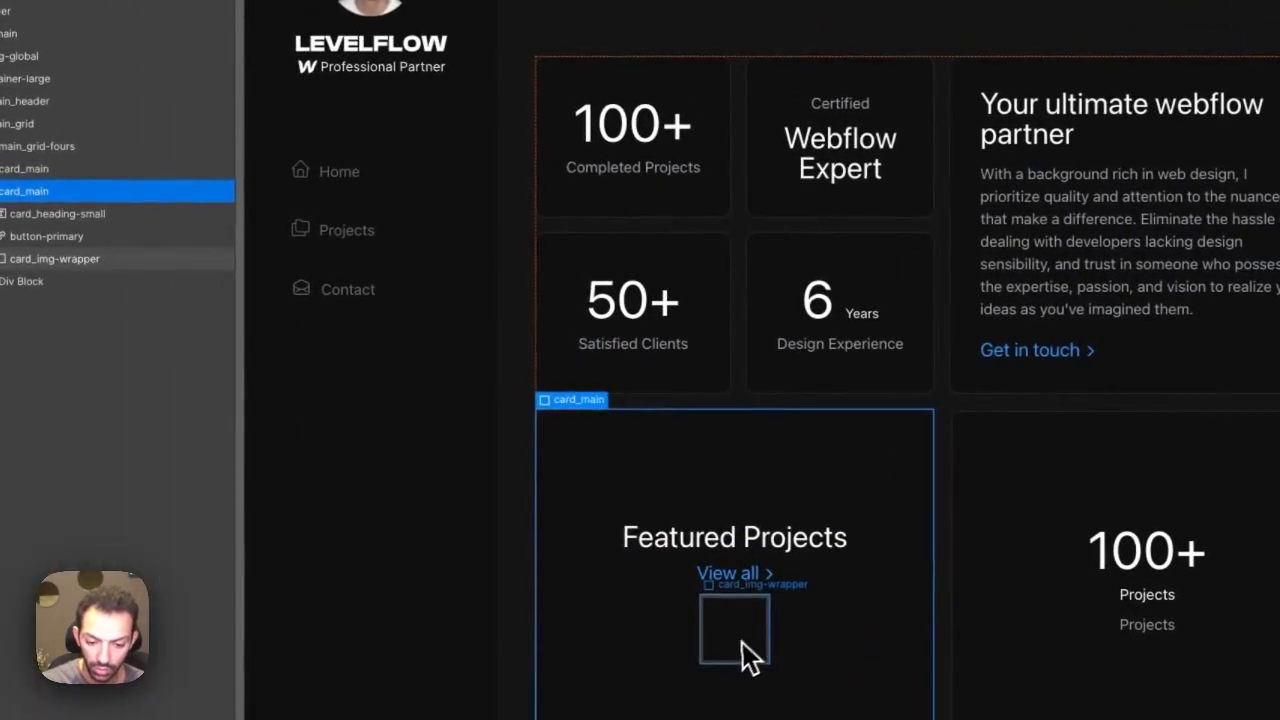
Step: Insert the laptop mockup from the Downloads folder as an image in card_img-wrapper, with the class card_project-img
left_click(738, 648)
key("a")
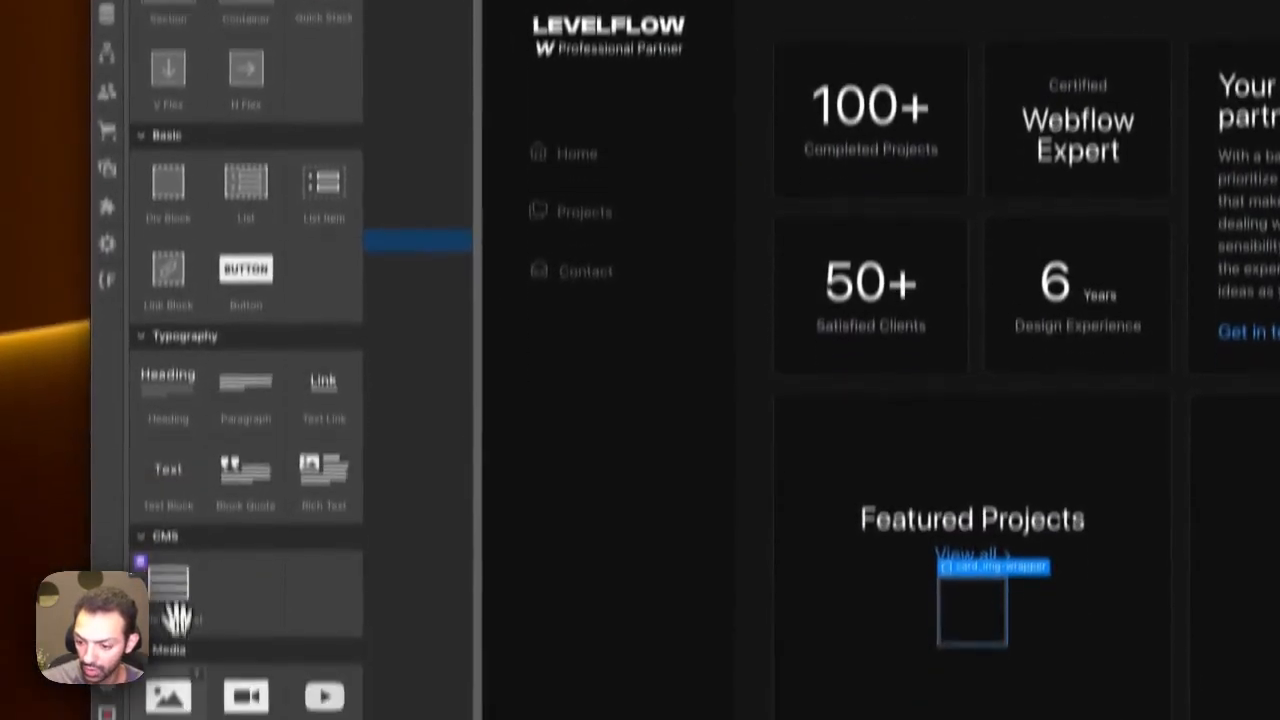
left_click(171, 610)
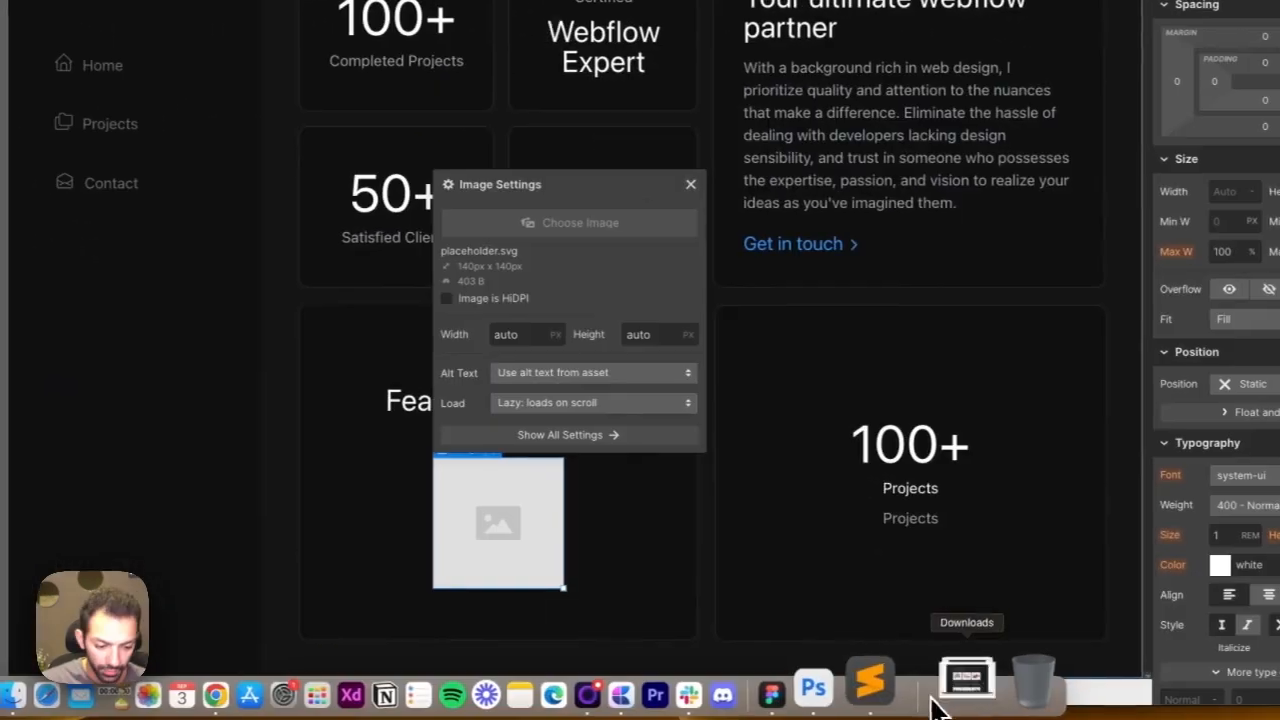
left_click(934, 697)
left_click_drag(972, 605, 0, 165)
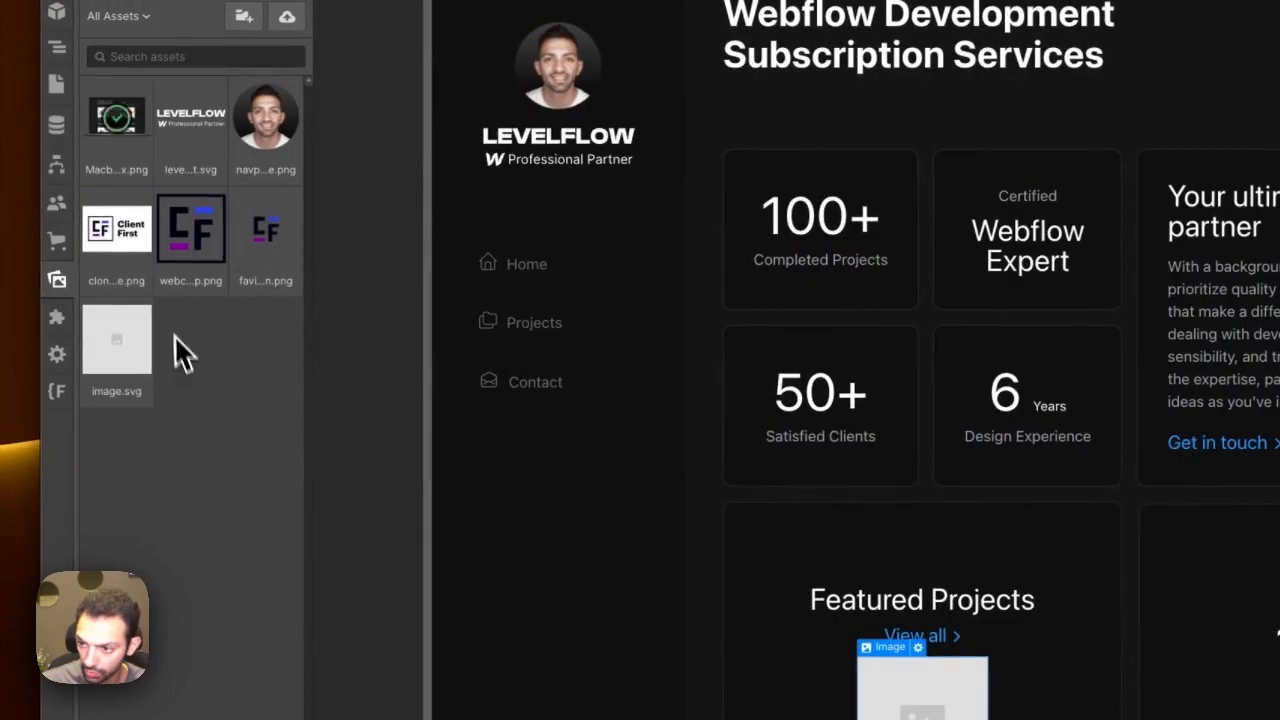
left_click(162, 252)
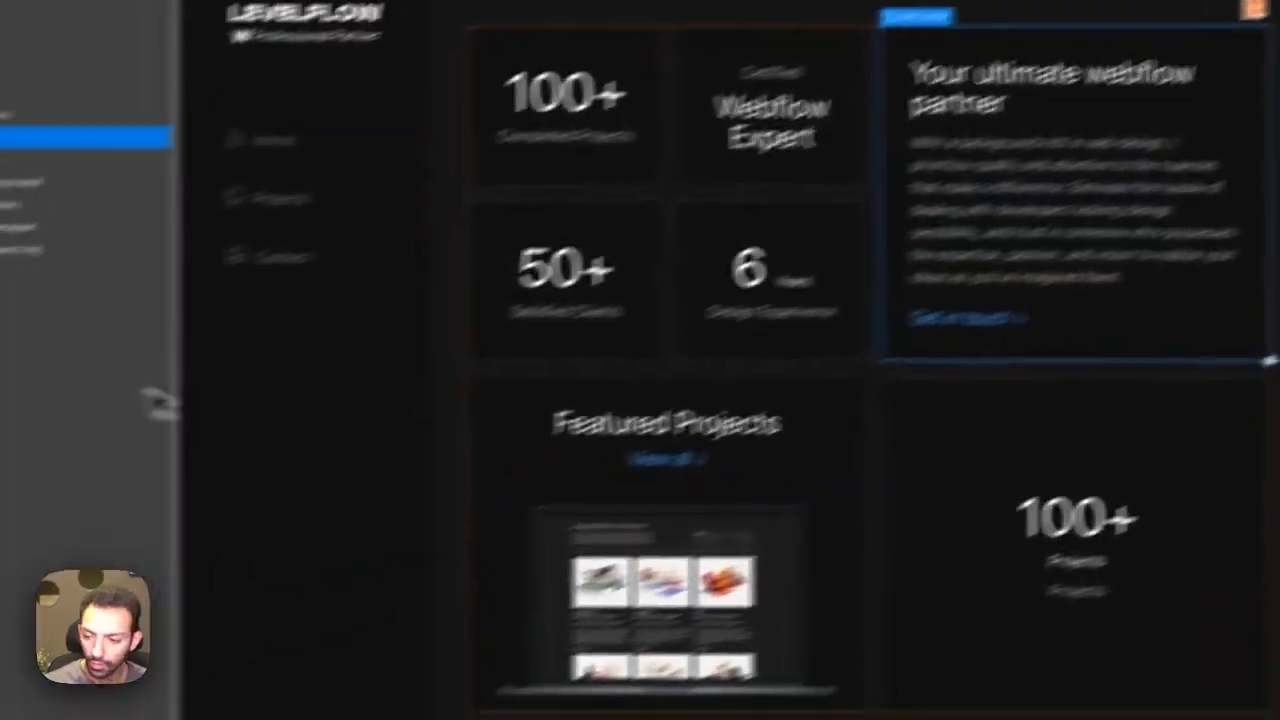
left_click(635, 642)
left_click(820, 456)
left_click(747, 629)
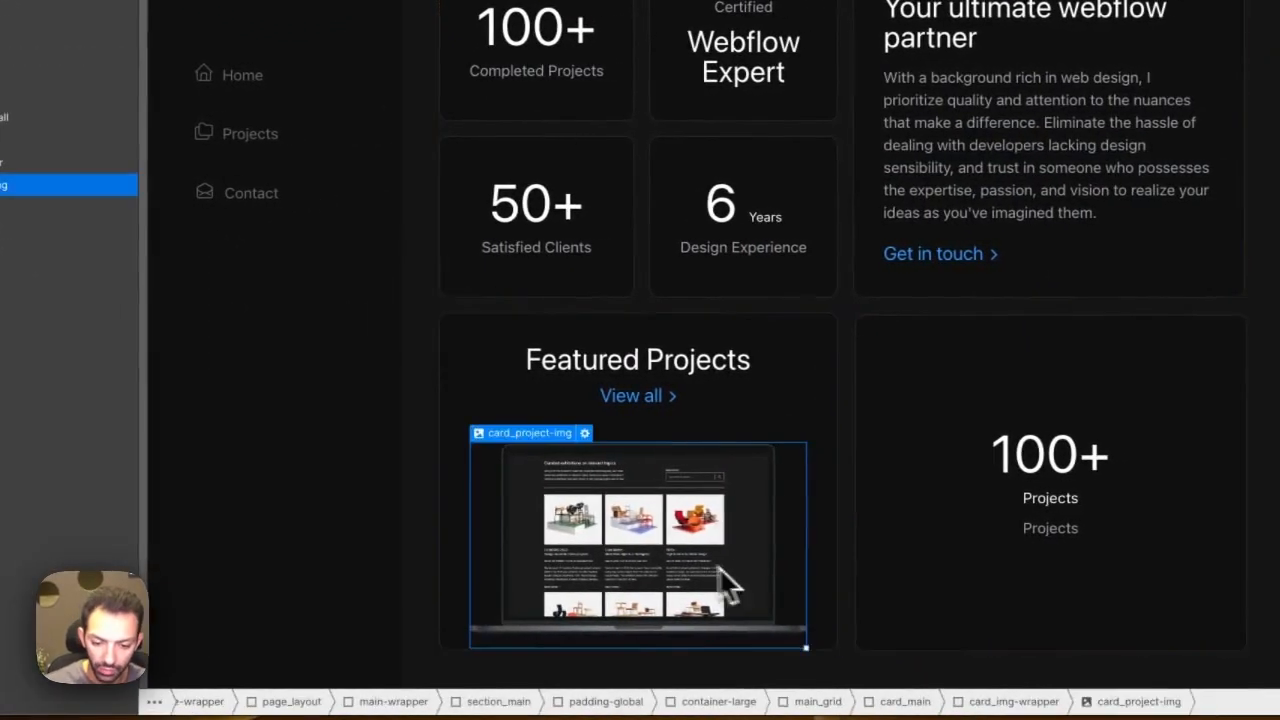
Step: Give the card_img-wrapper in the Featured Projects card a bottom margin of -45 and a width of 120%
left_click(5, 162)
scroll(1170, 350, "down", 2)
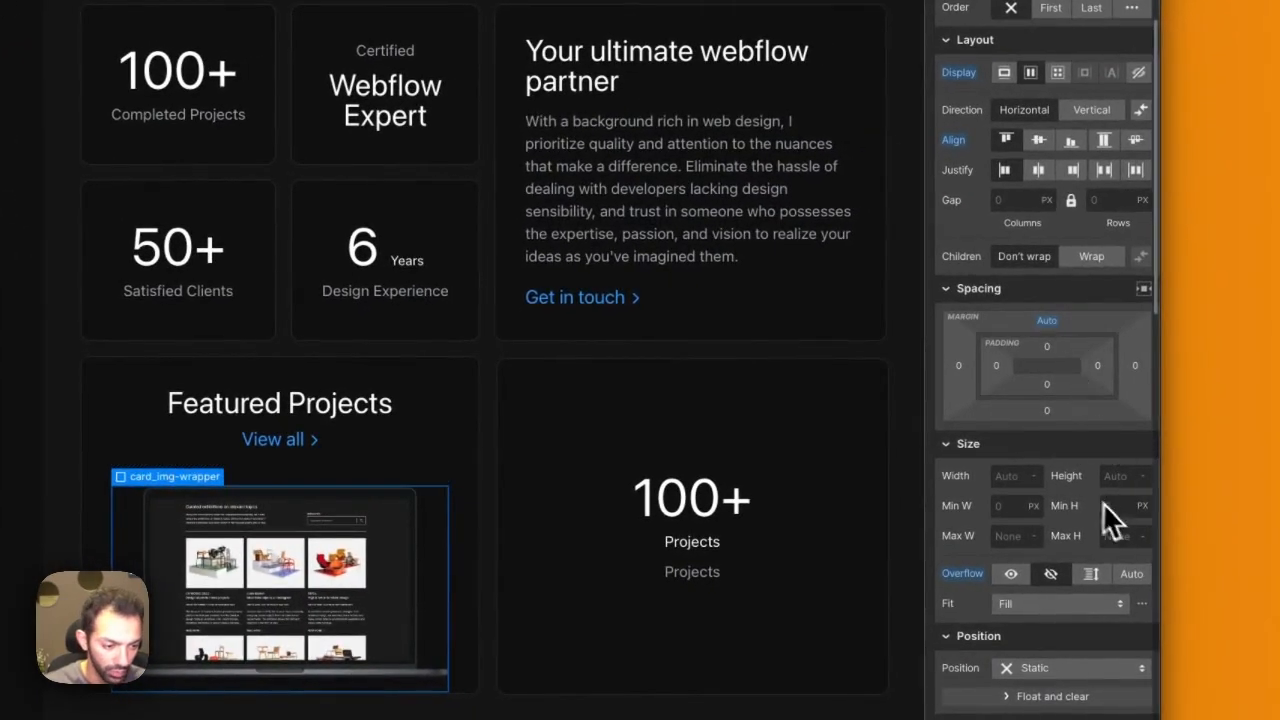
left_click_drag(1045, 433, 1051, 392)
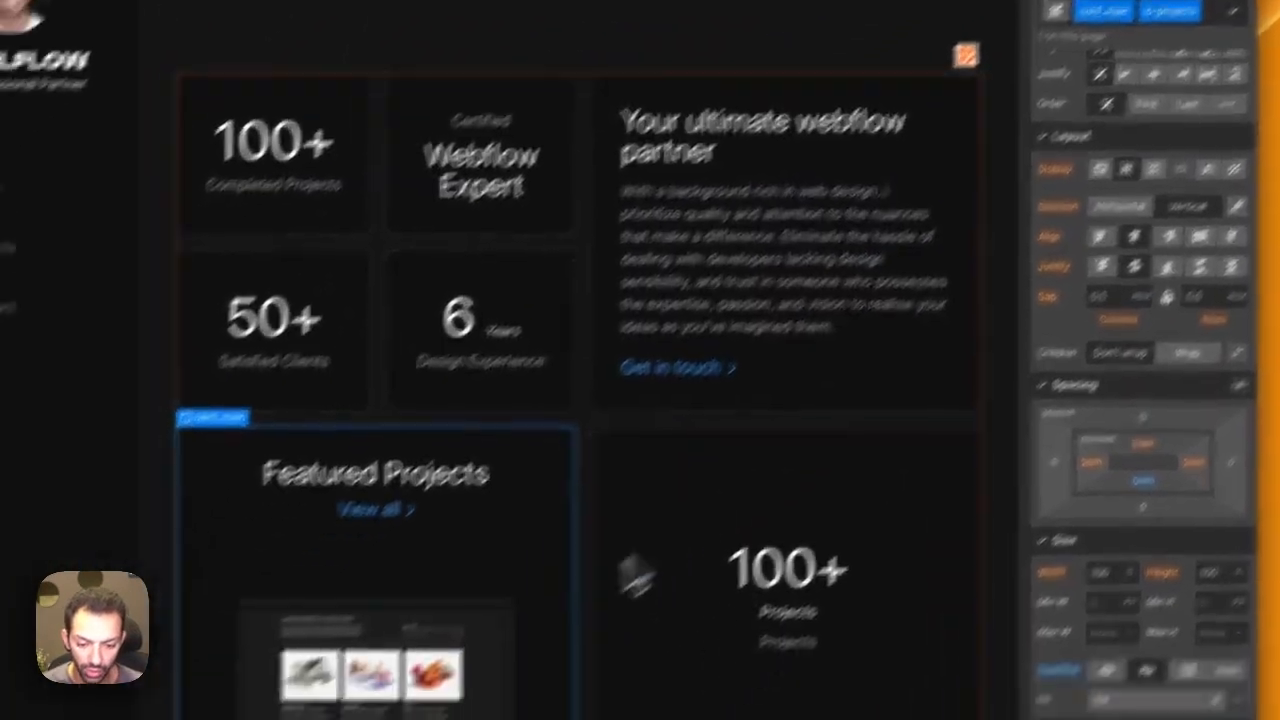
left_click(320, 640)
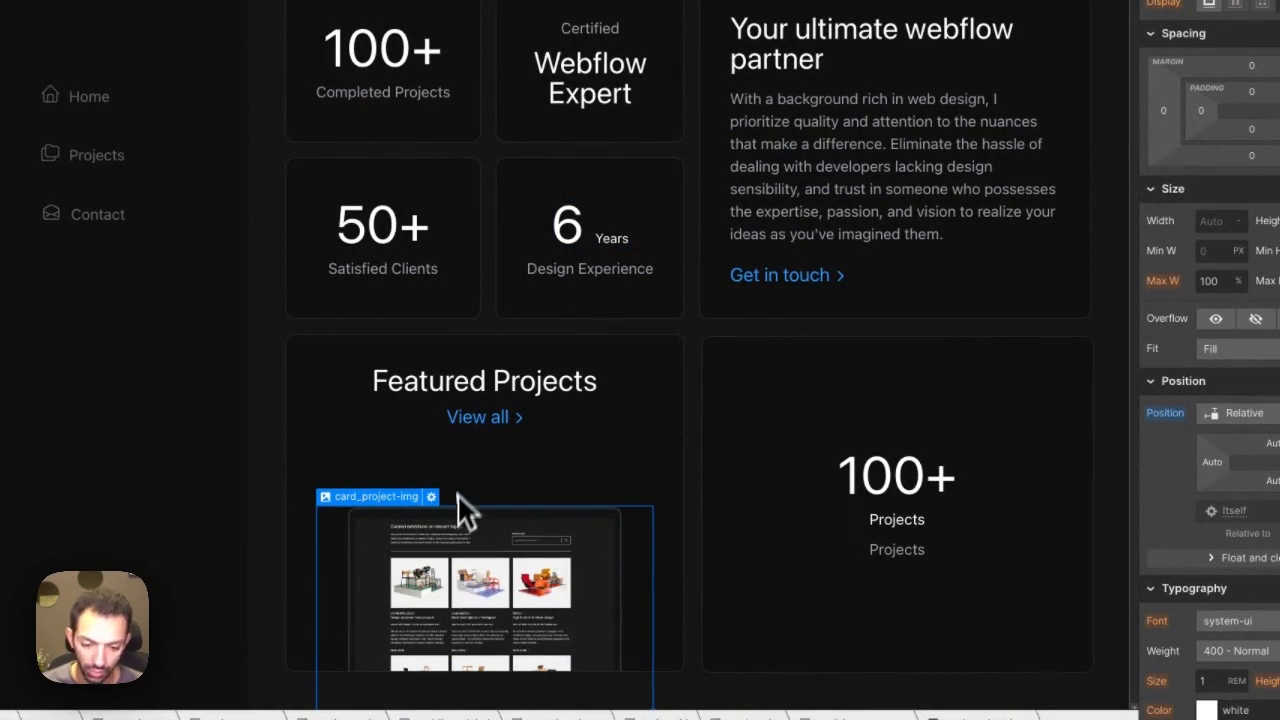
left_click(515, 487)
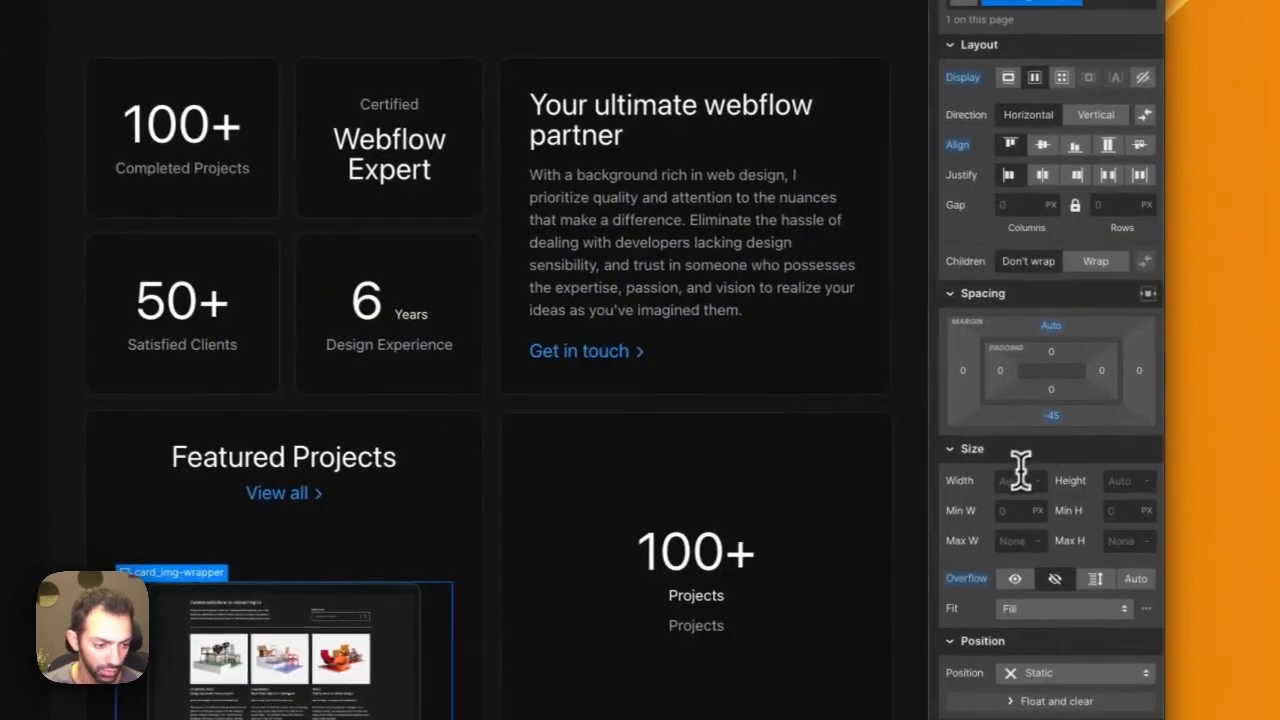
left_click(1220, 480)
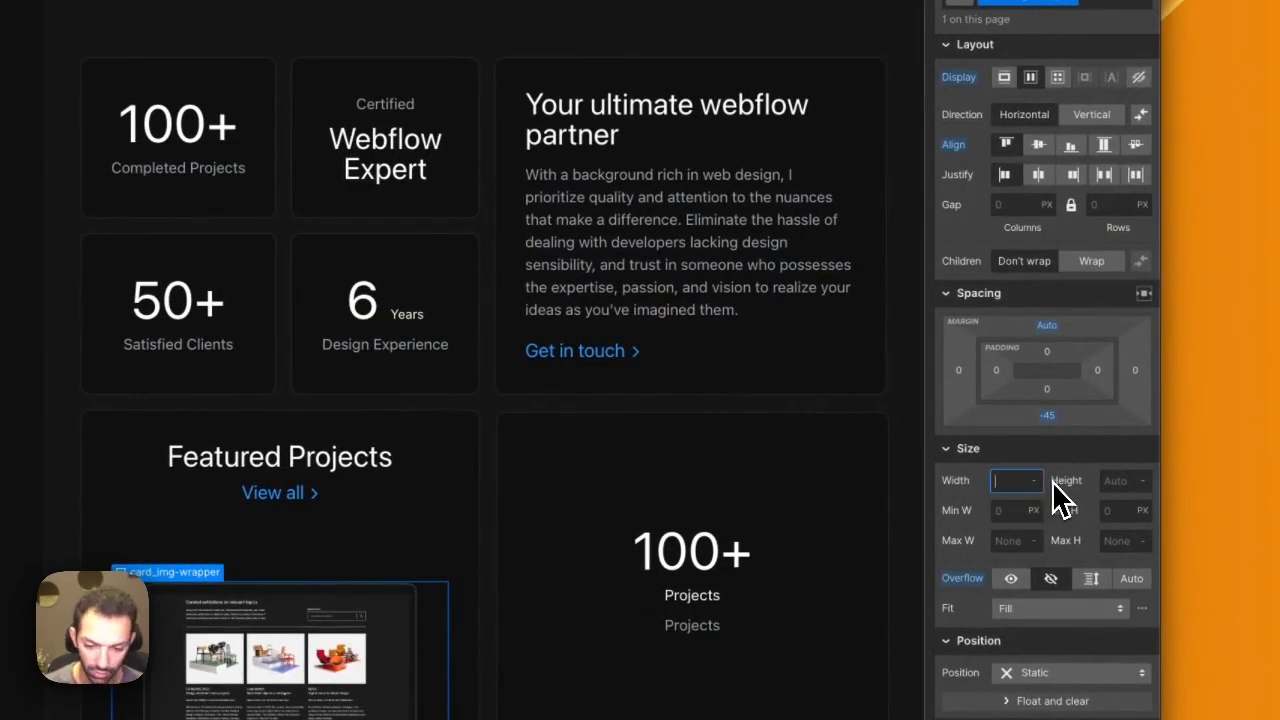
type("120")
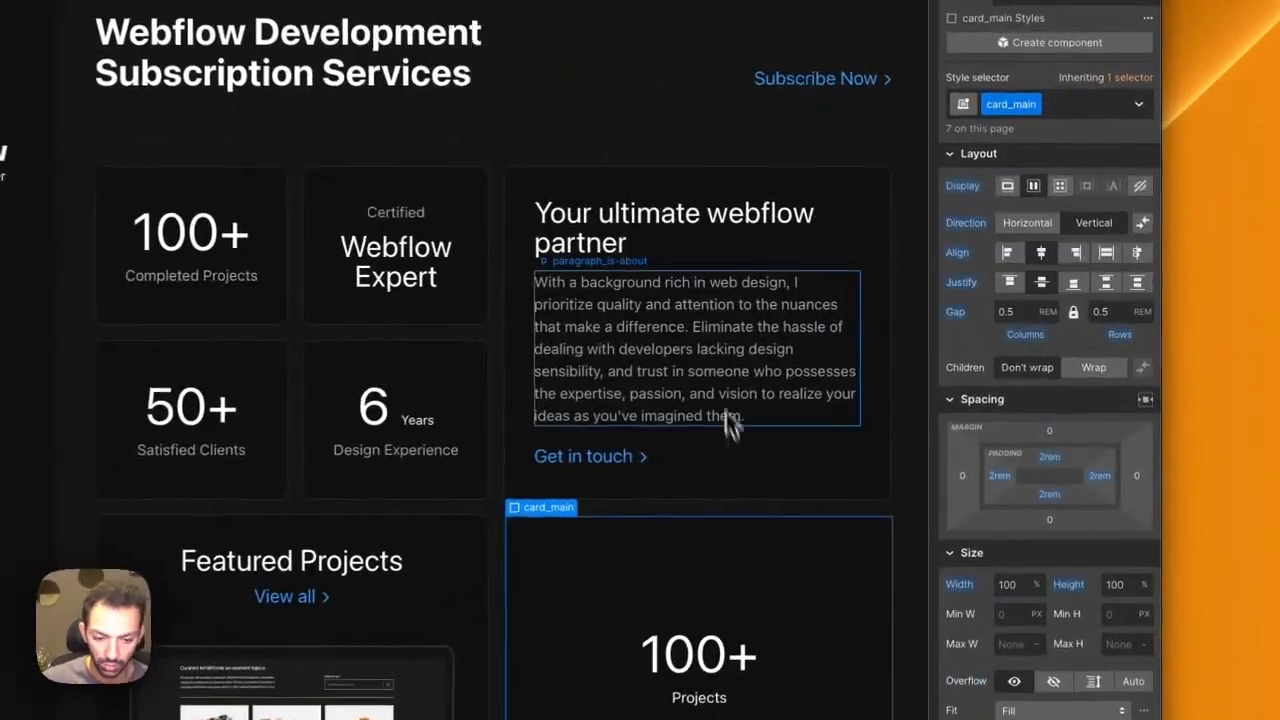
Step: Examine how the grid cards lay out on a wide screen with the canvas width set to 2500 px
left_click(894, 338)
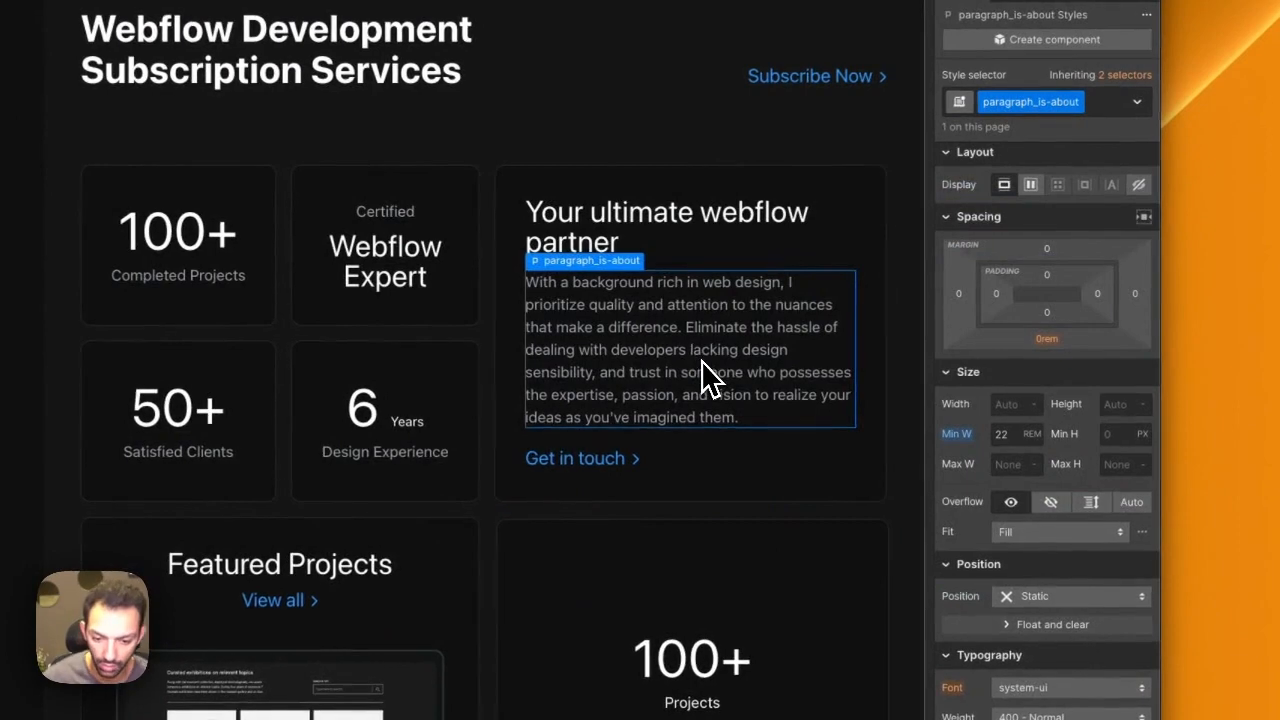
left_click_drag(926, 391, 1278, 475)
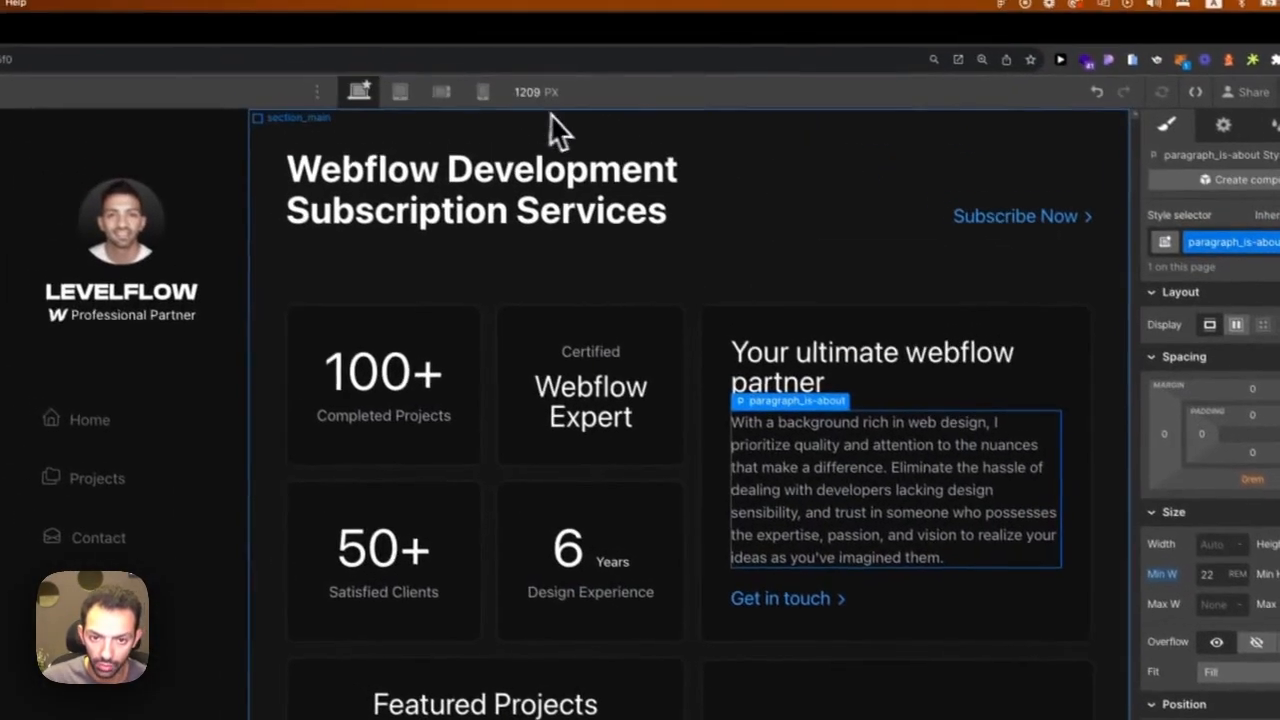
left_click(545, 93)
type("2500")
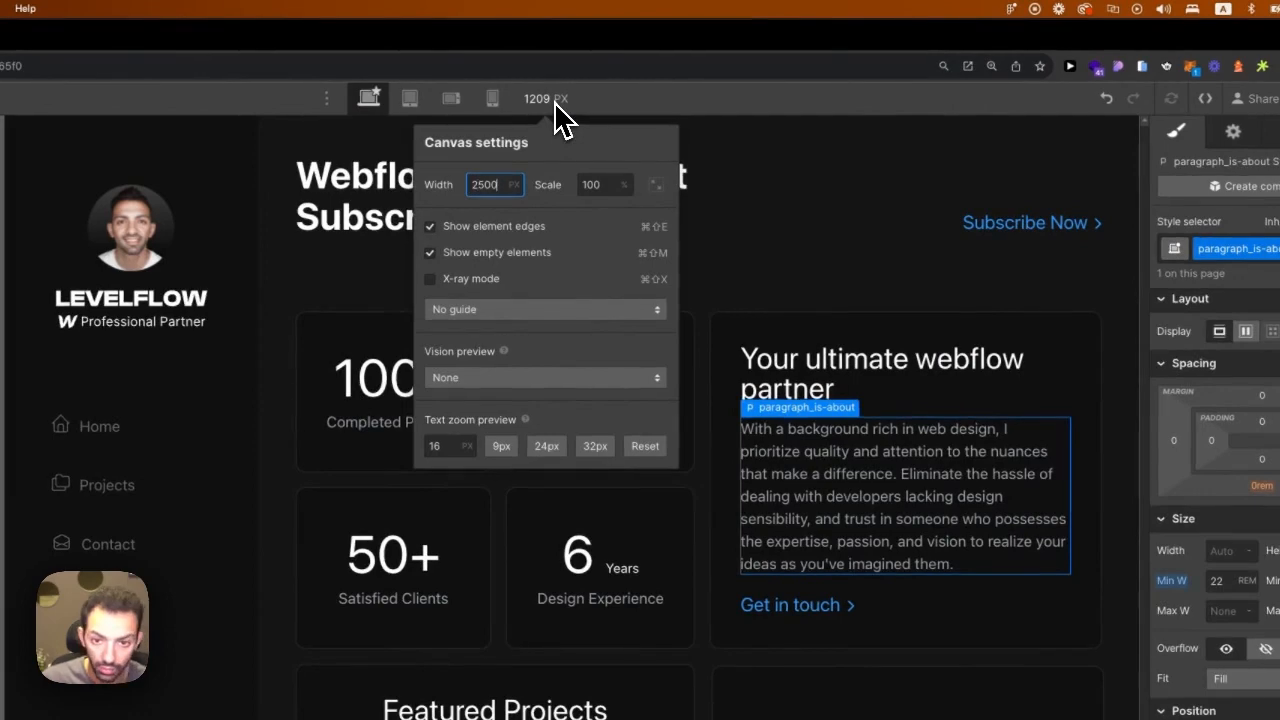
key("Return")
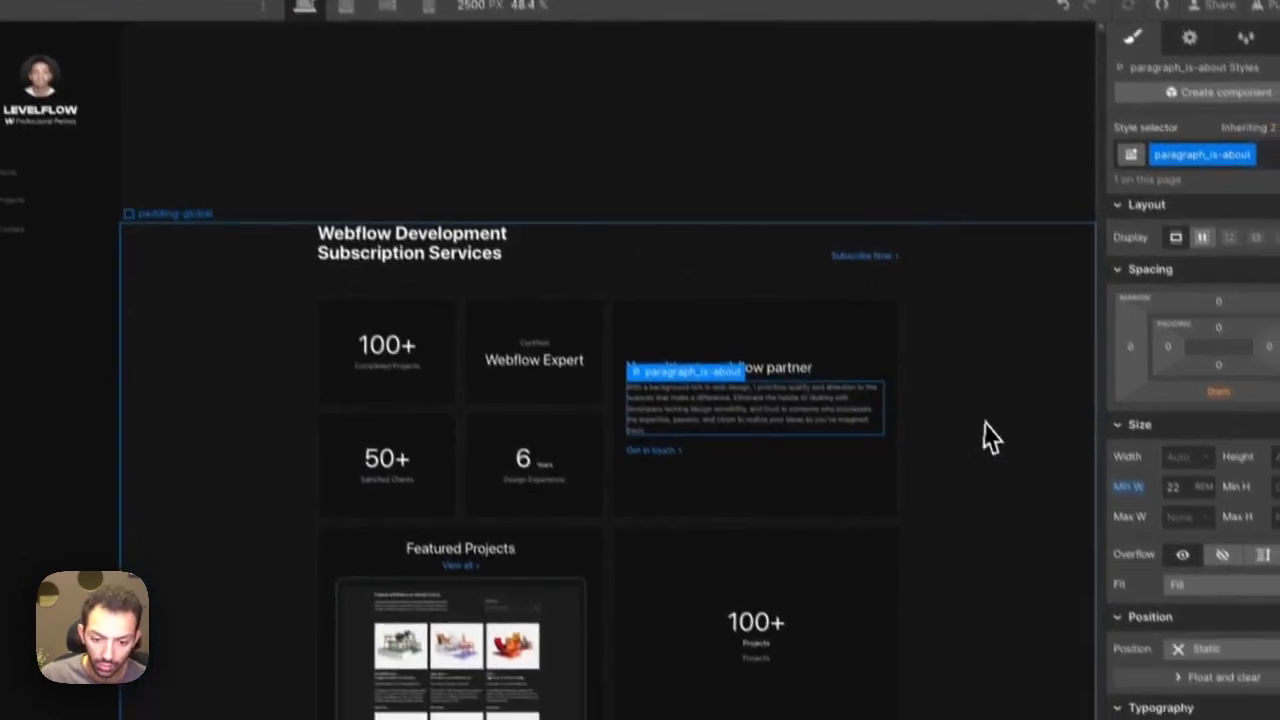
left_click(1031, 537)
left_click(742, 136)
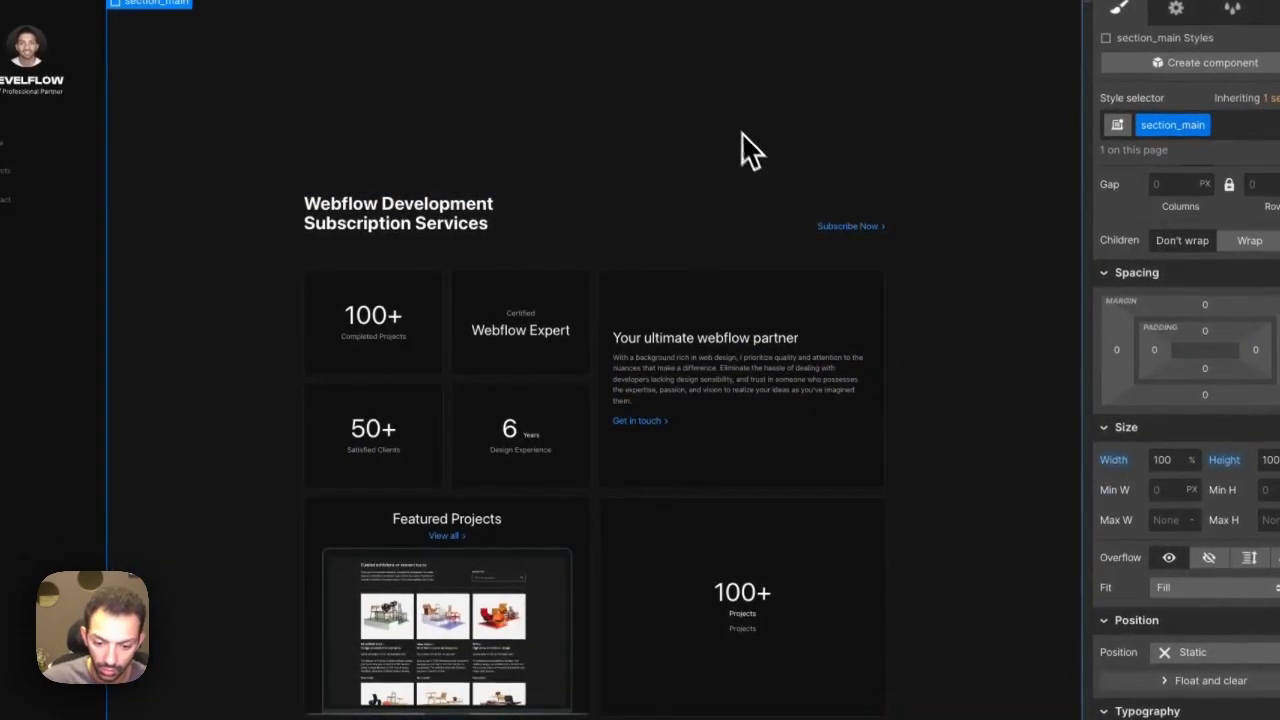
left_click(447, 600)
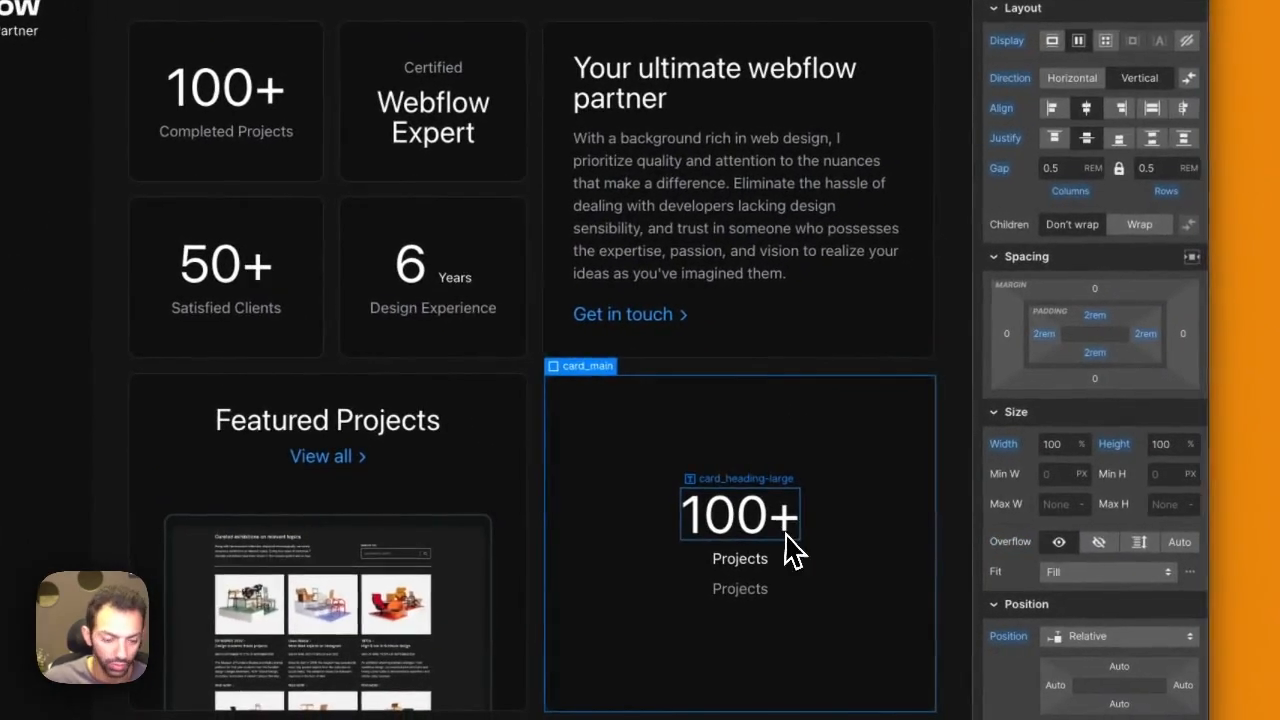
Step: Replace the 100+ heading and both "Projects" lines in the second row's other large card with a copy of the Featured Projects heading
left_click(830, 545)
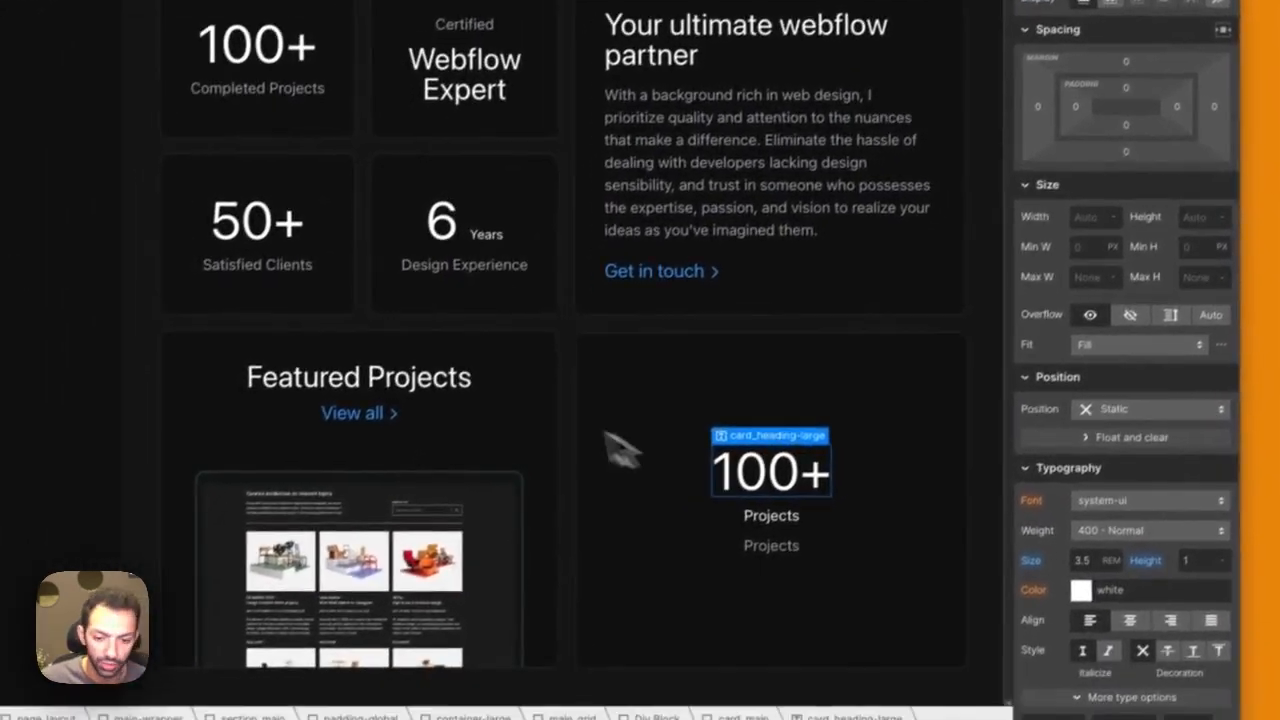
left_click(354, 460)
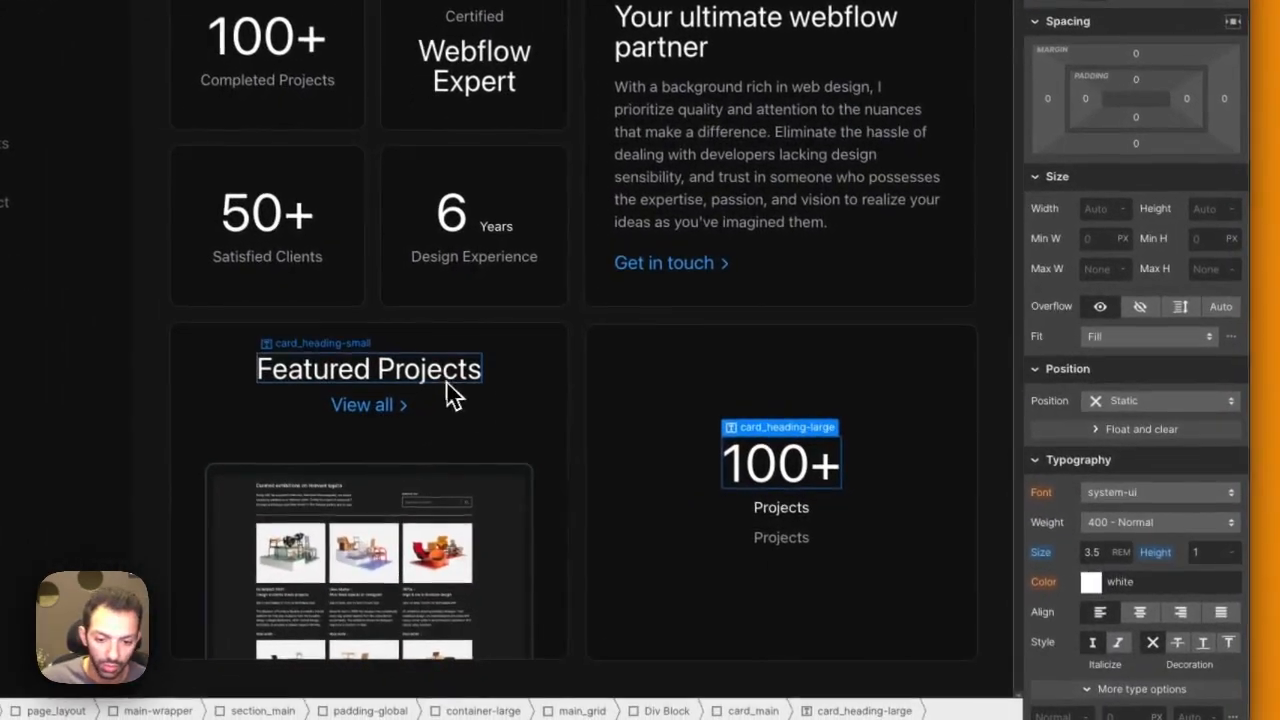
left_click(743, 406)
key("ctrl+v")
left_click(818, 478)
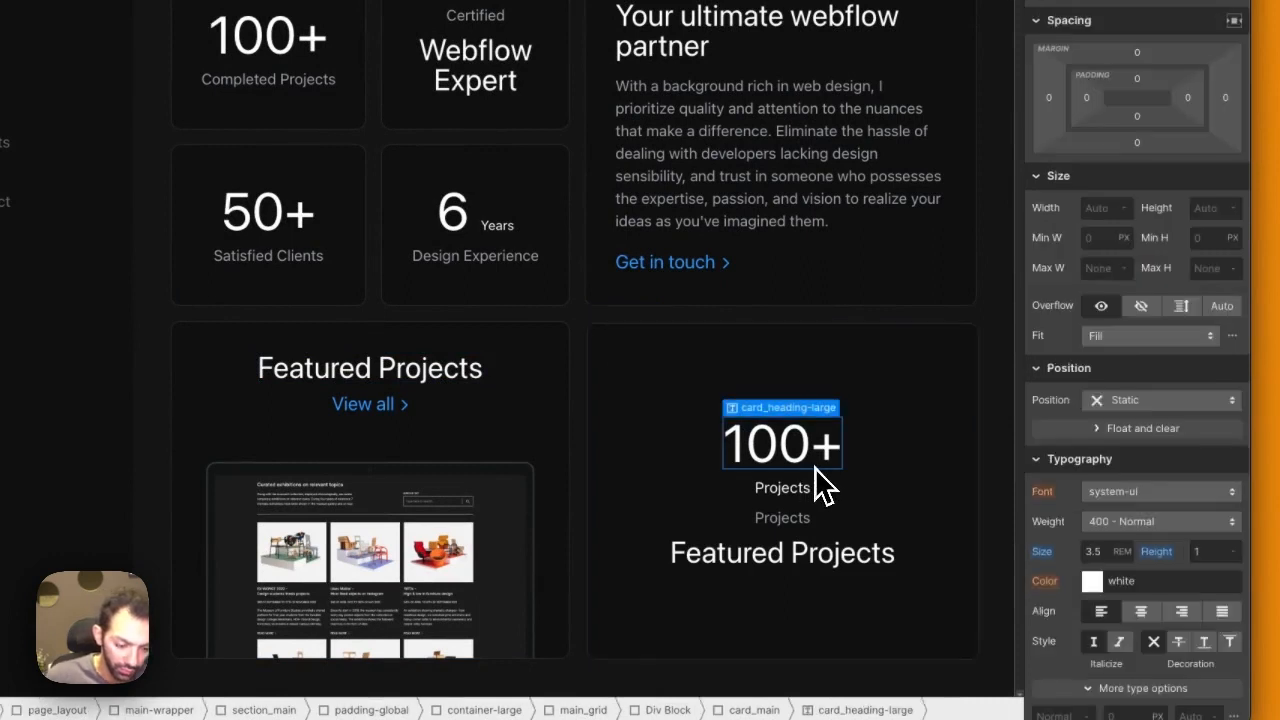
key("Delete")
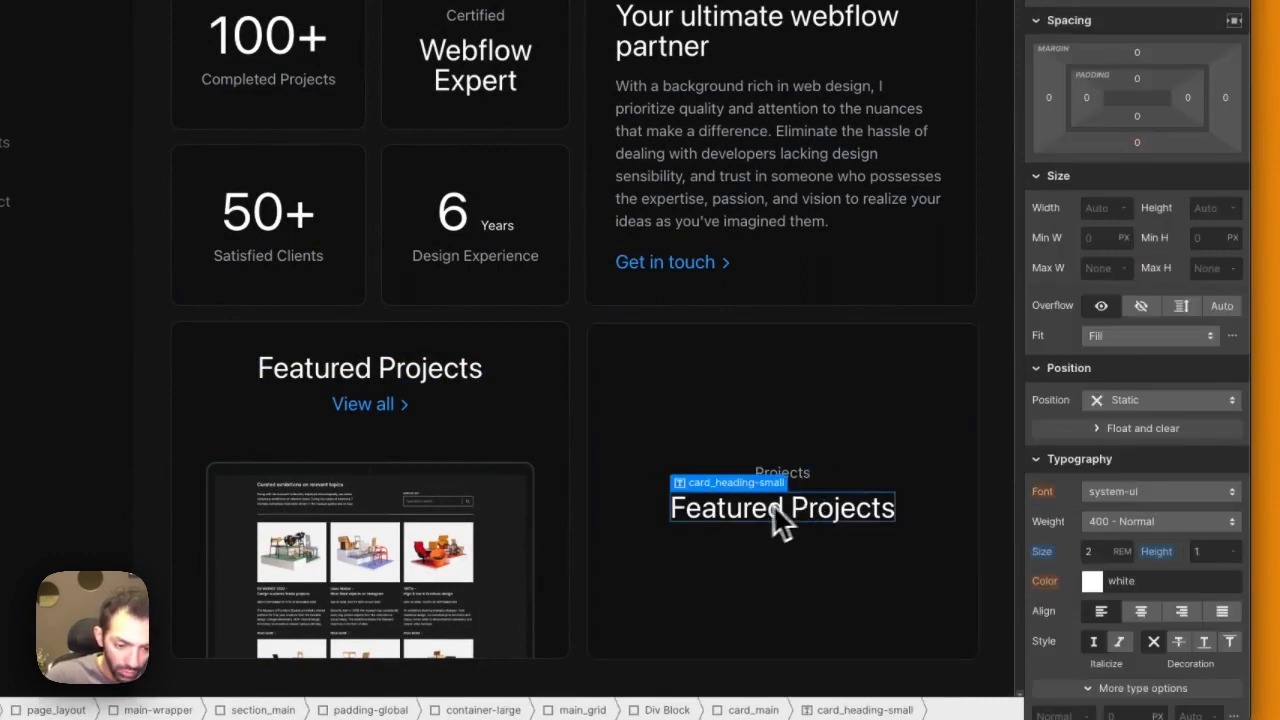
key("Delete")
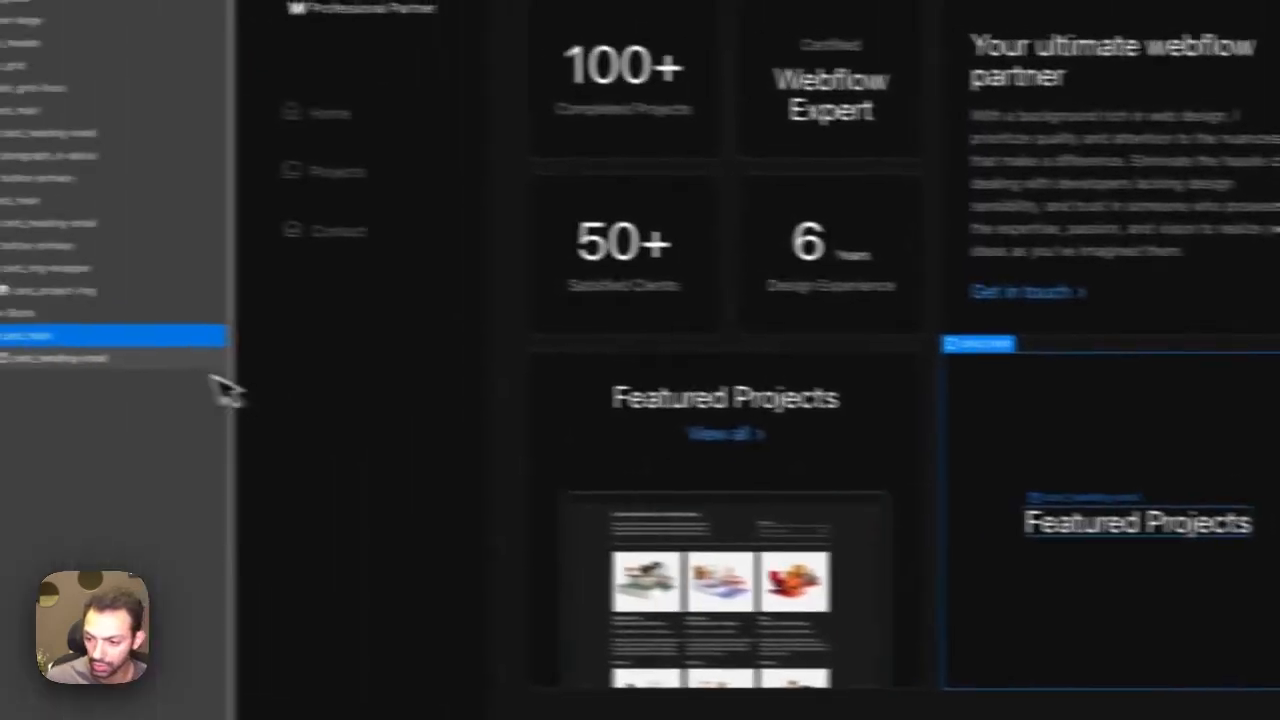
Step: Add a div block below the copied heading in that card and give it the class logo_grid
key("a")
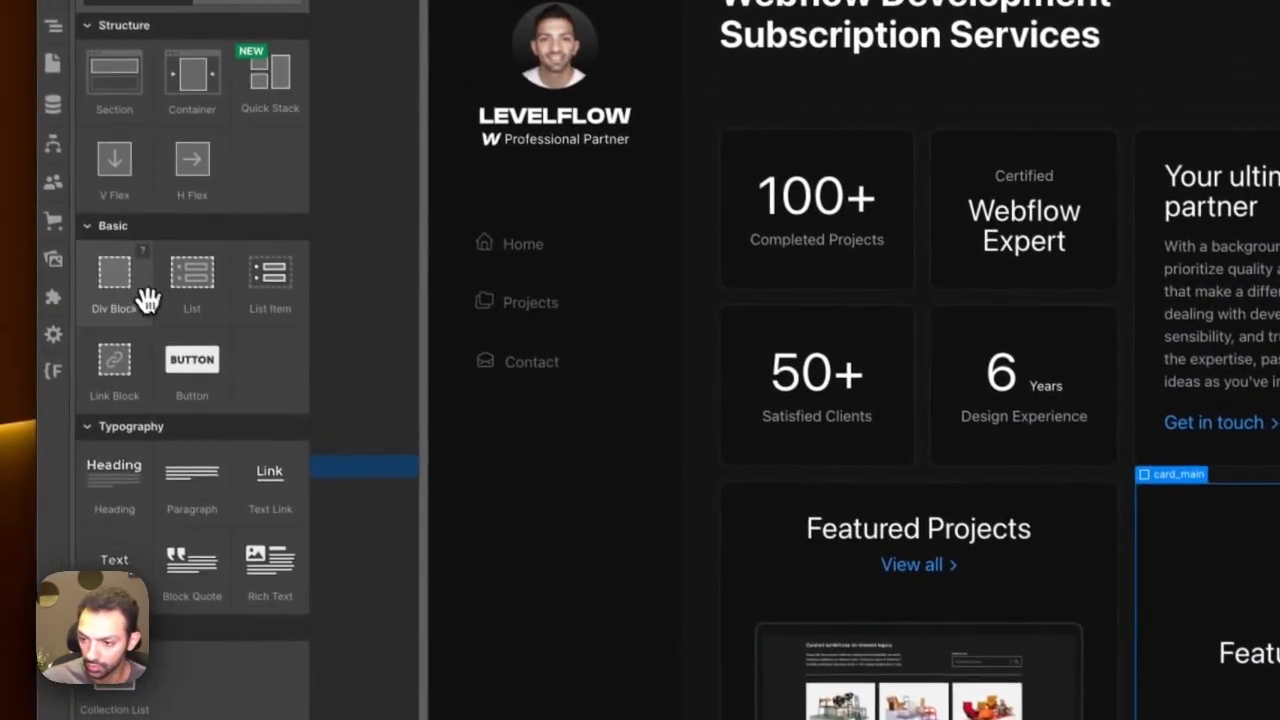
left_click(147, 300)
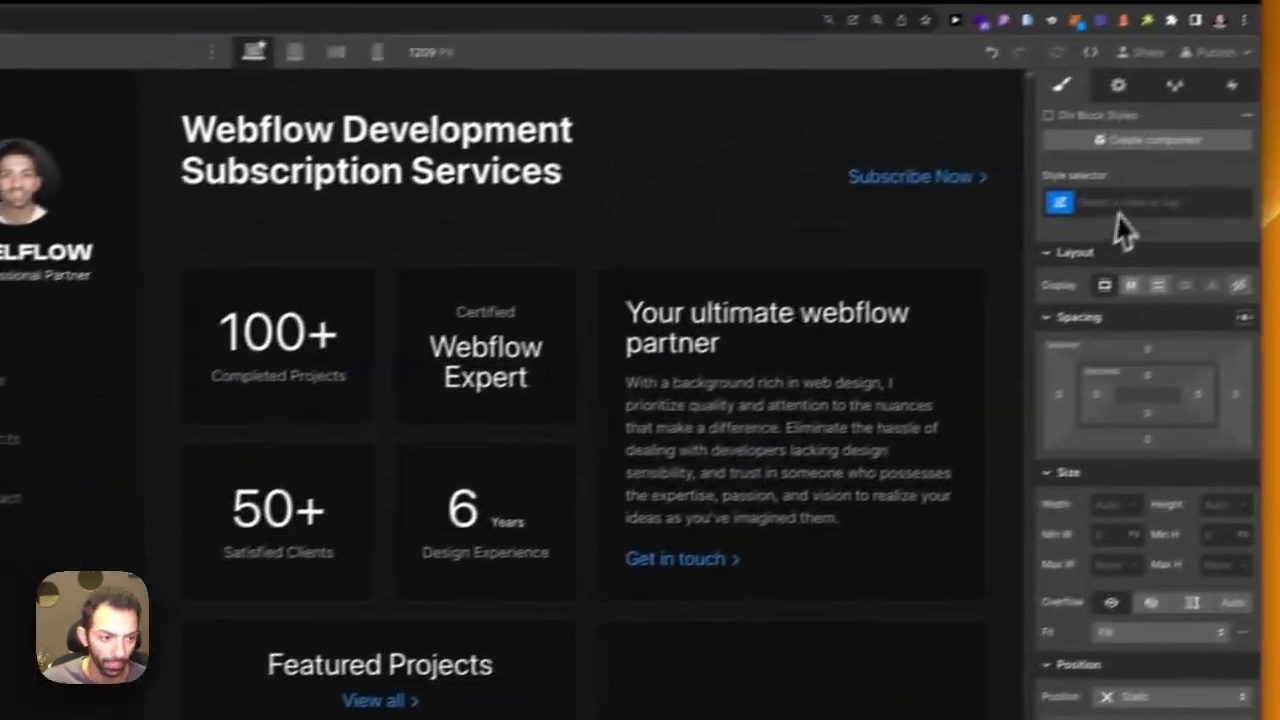
left_click(1076, 218)
type("logo")
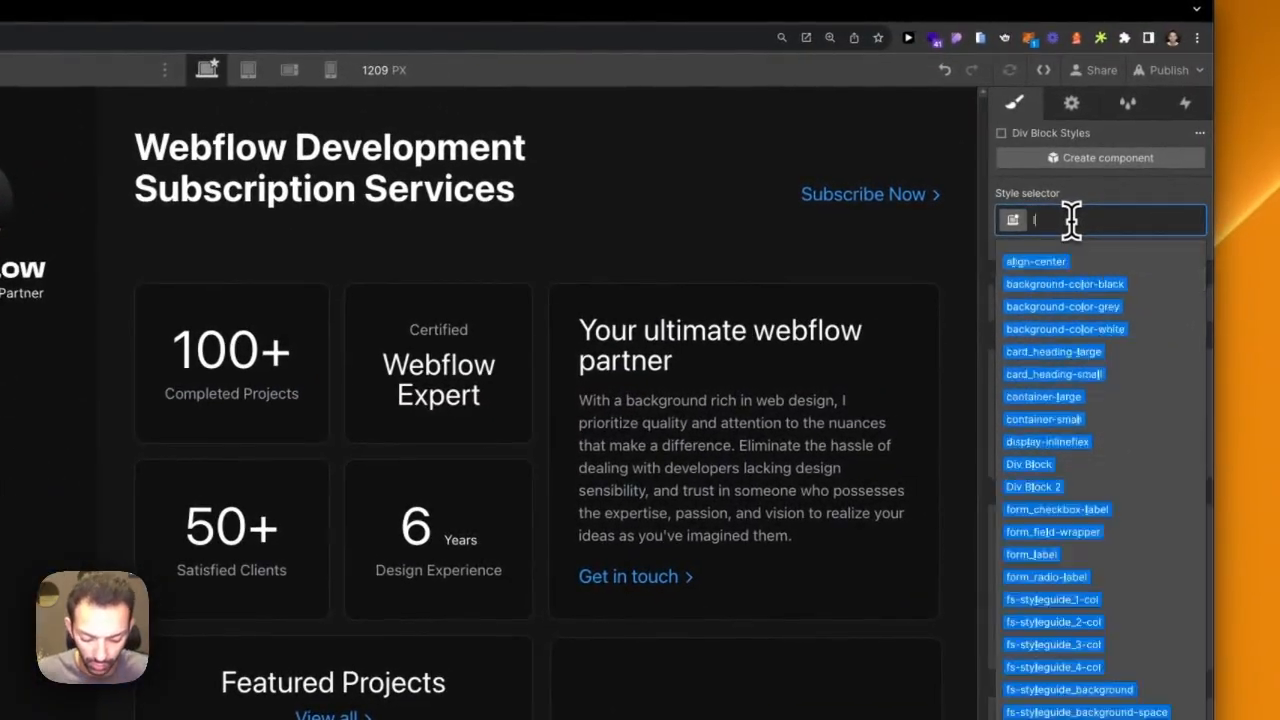
type("_grid")
key("Return")
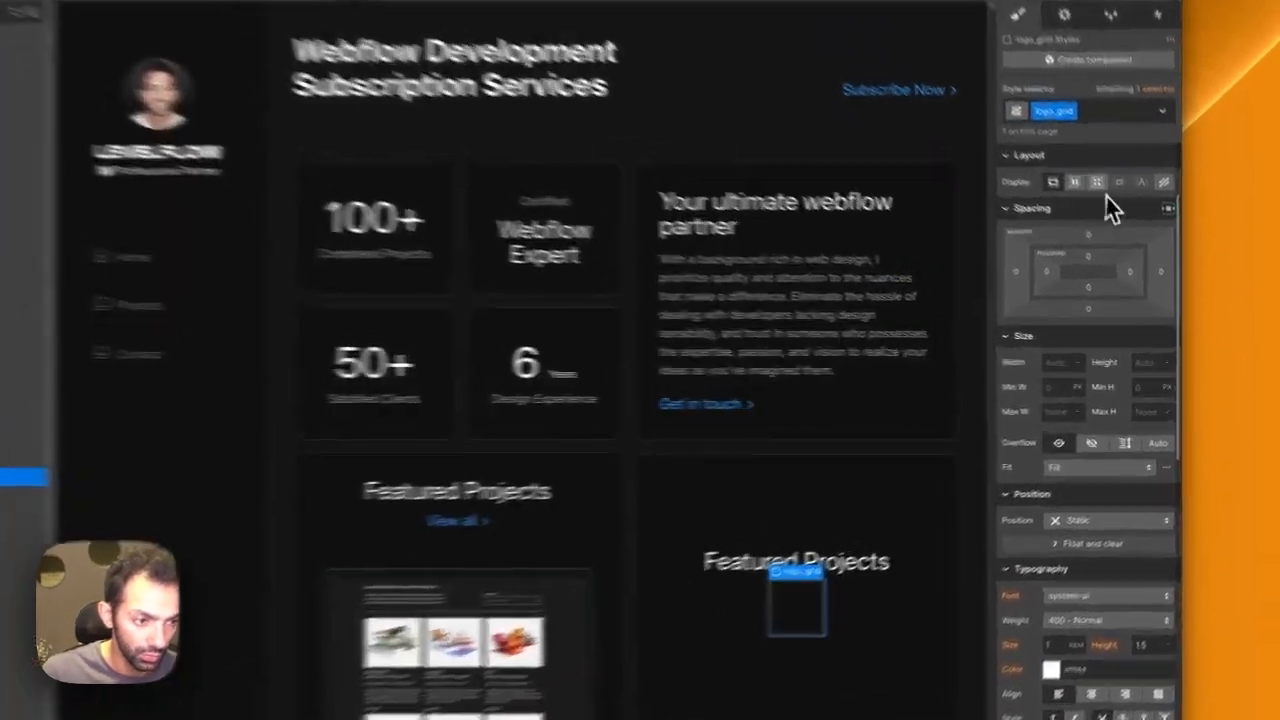
Step: Lay out logo_grid as a grid with three 1fr columns and two rows sized 1fr each
left_click(1131, 220)
left_click(1142, 464)
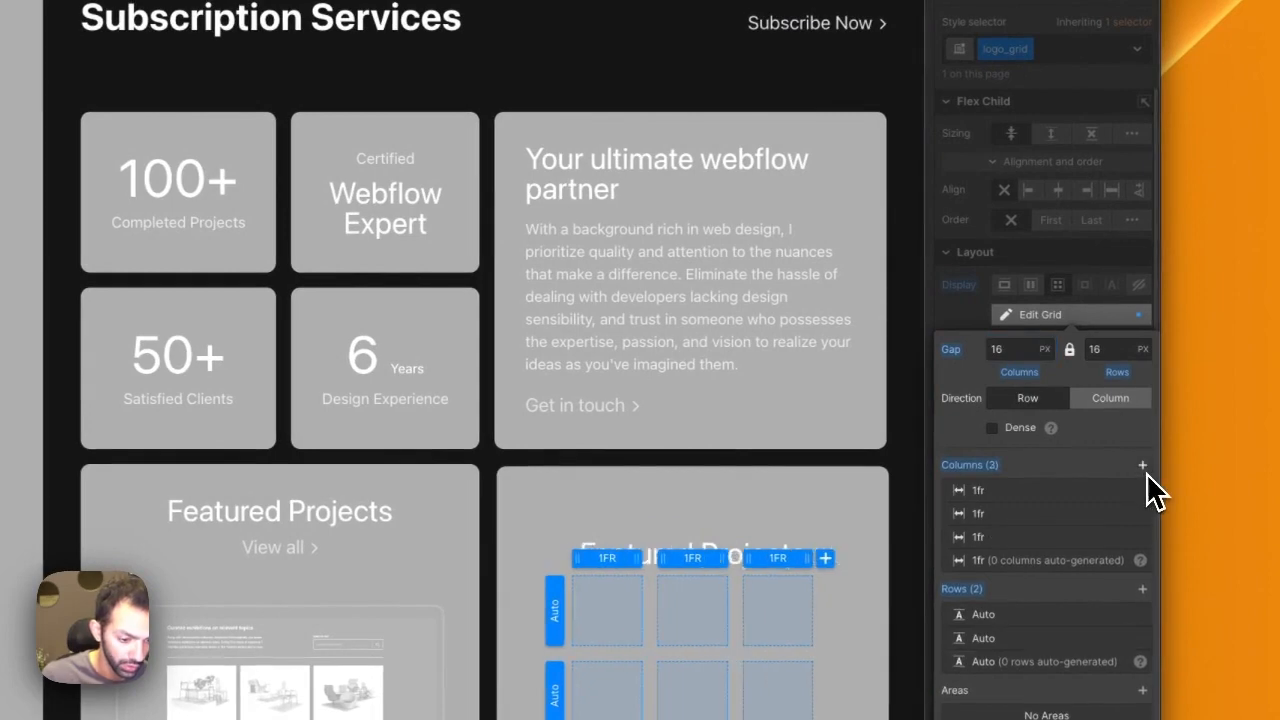
left_click(1015, 640)
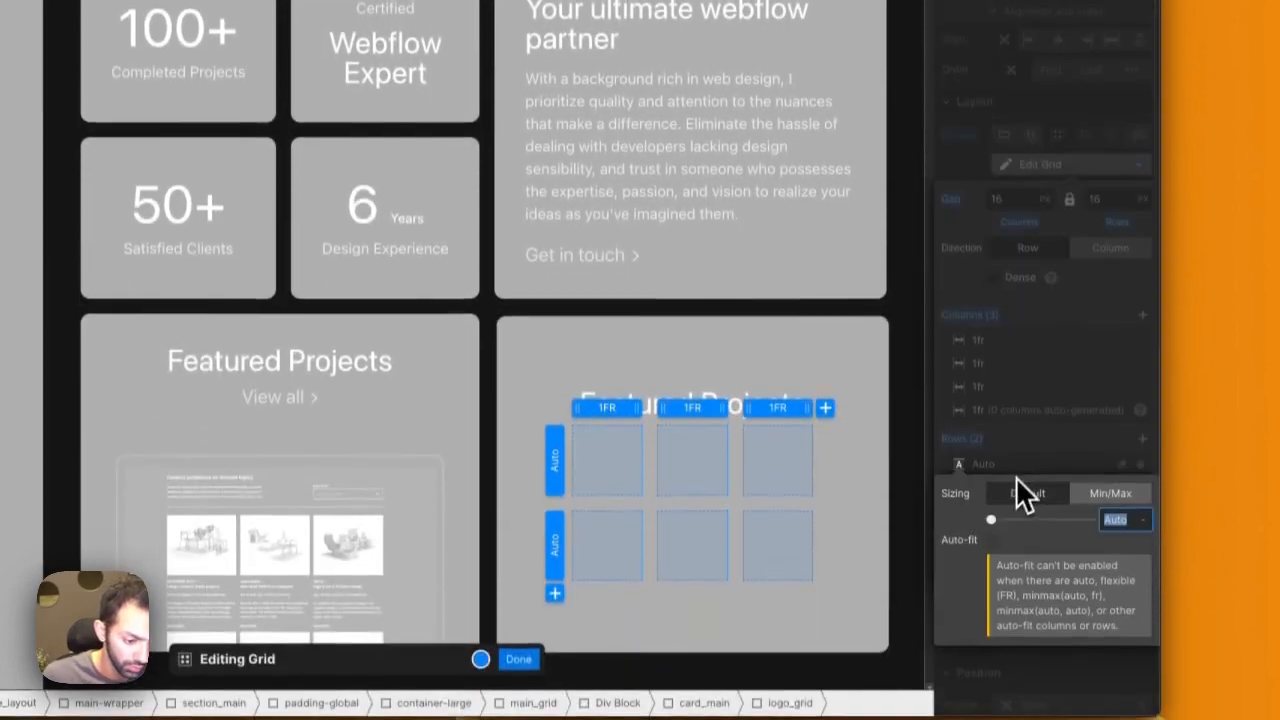
type("1fr")
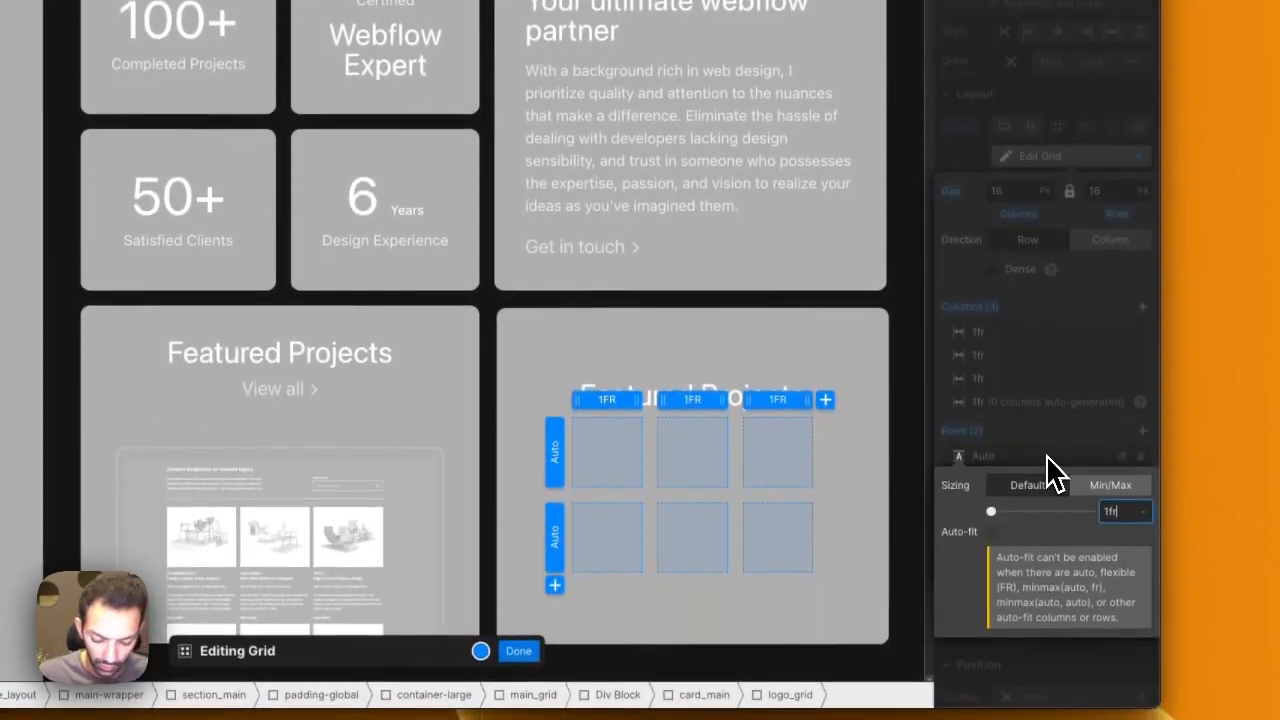
key("Return")
left_click(1042, 481)
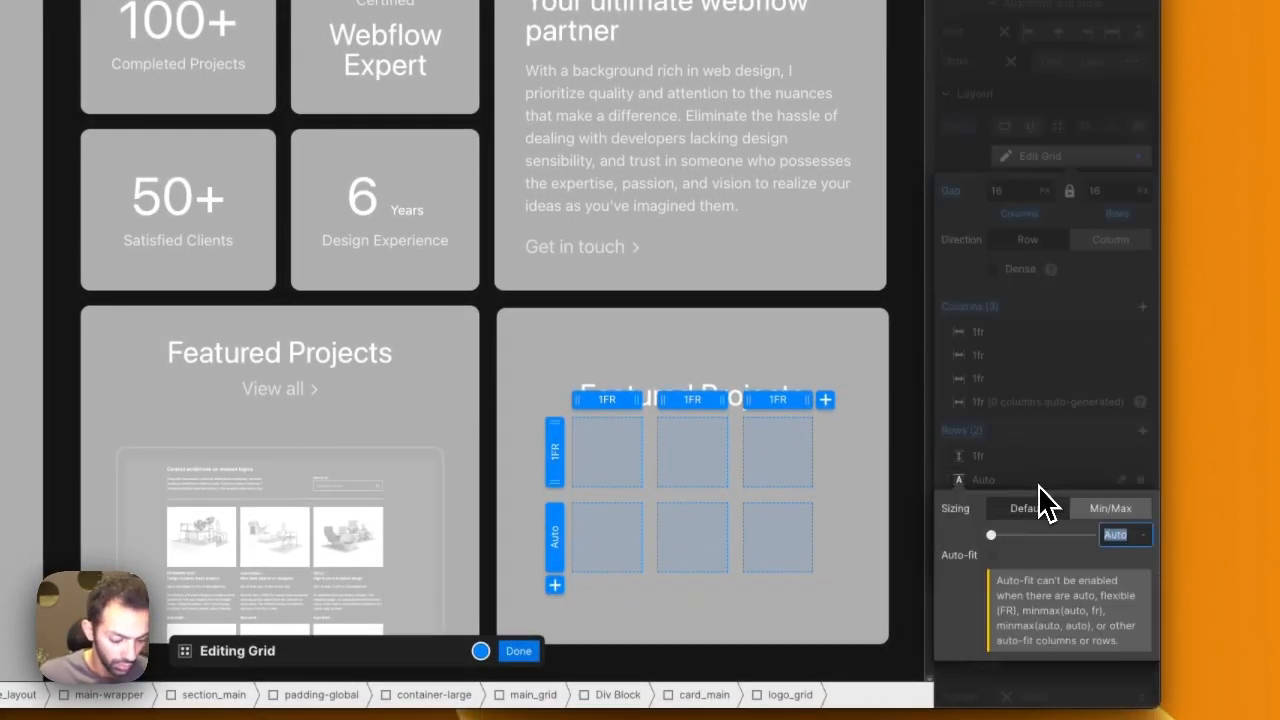
type("1fr")
key("Return")
left_click(844, 458)
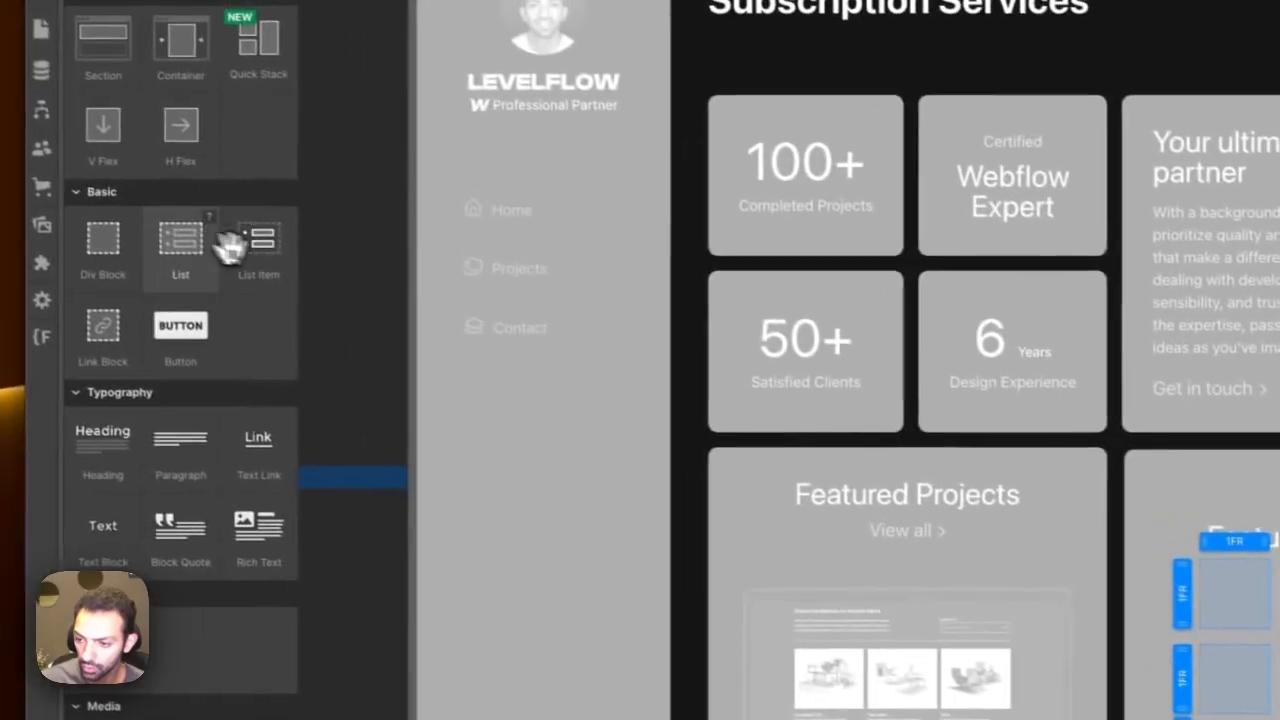
Step: Add a div block in the first cell of logo_grid and give it the class logo_wrapper
left_click_drag(148, 245, 1262, 605)
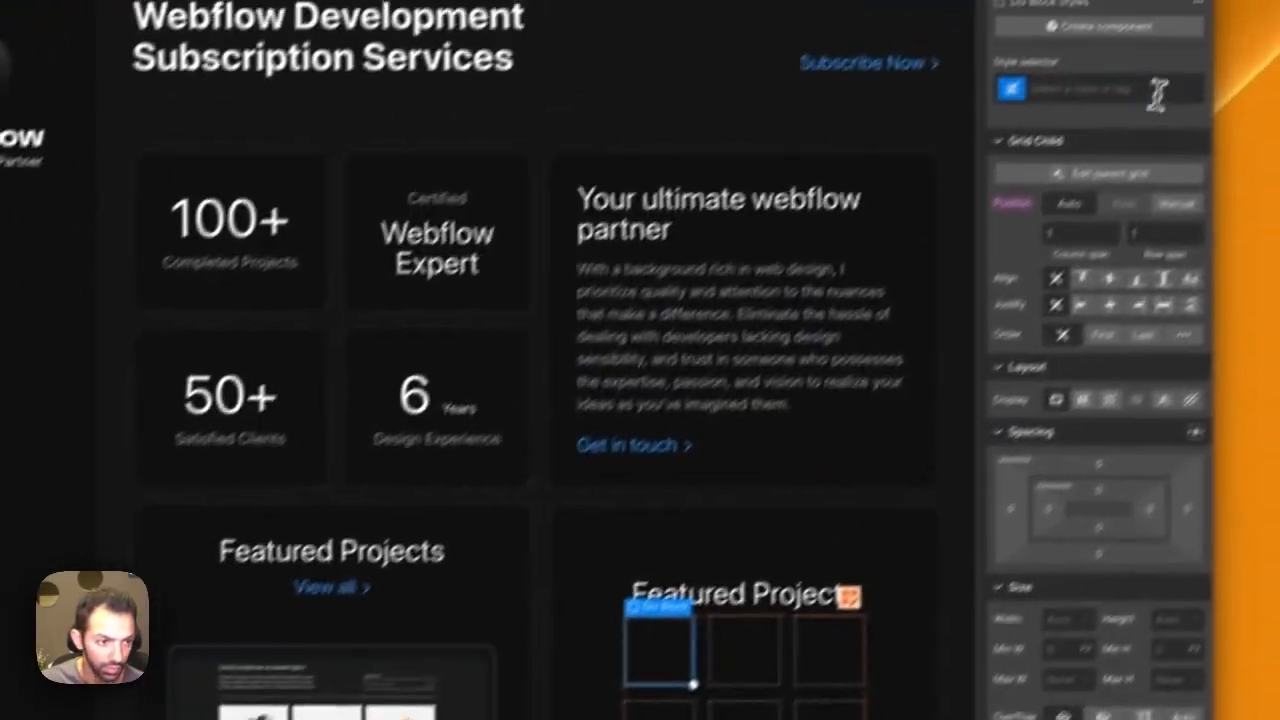
left_click(1106, 134)
type("lo")
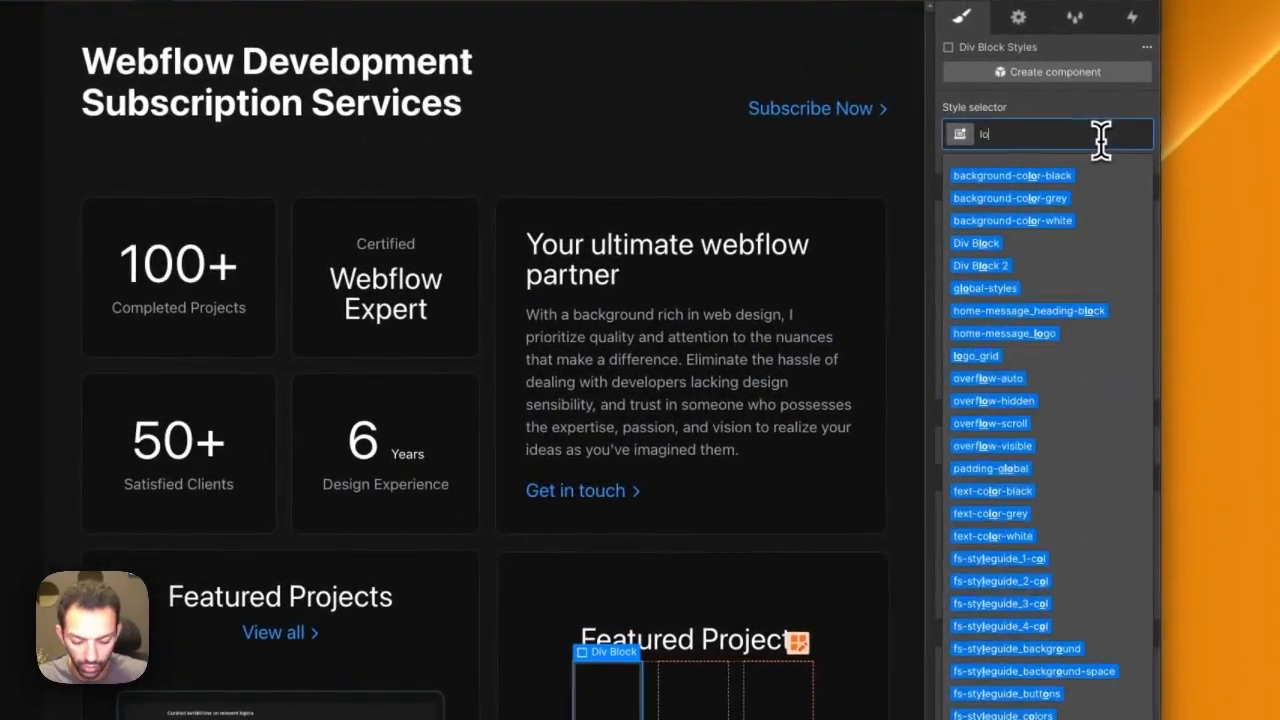
type("go_wrap")
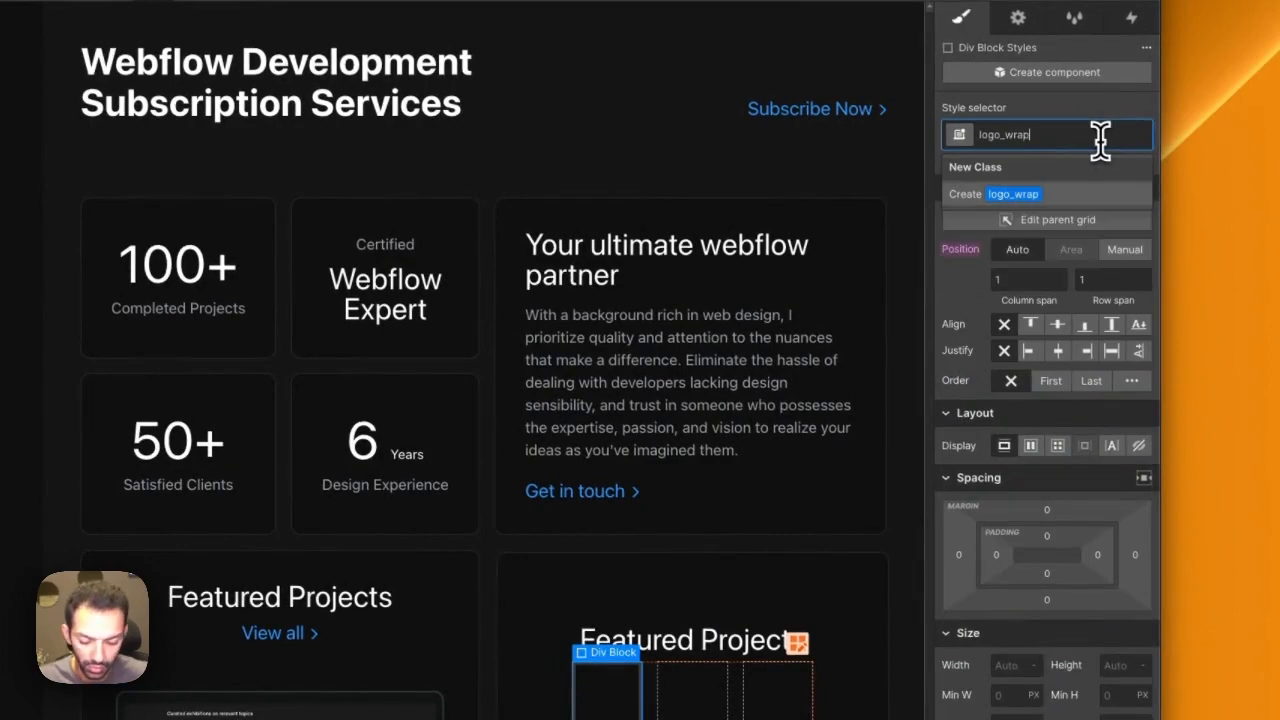
type("per")
key("Return")
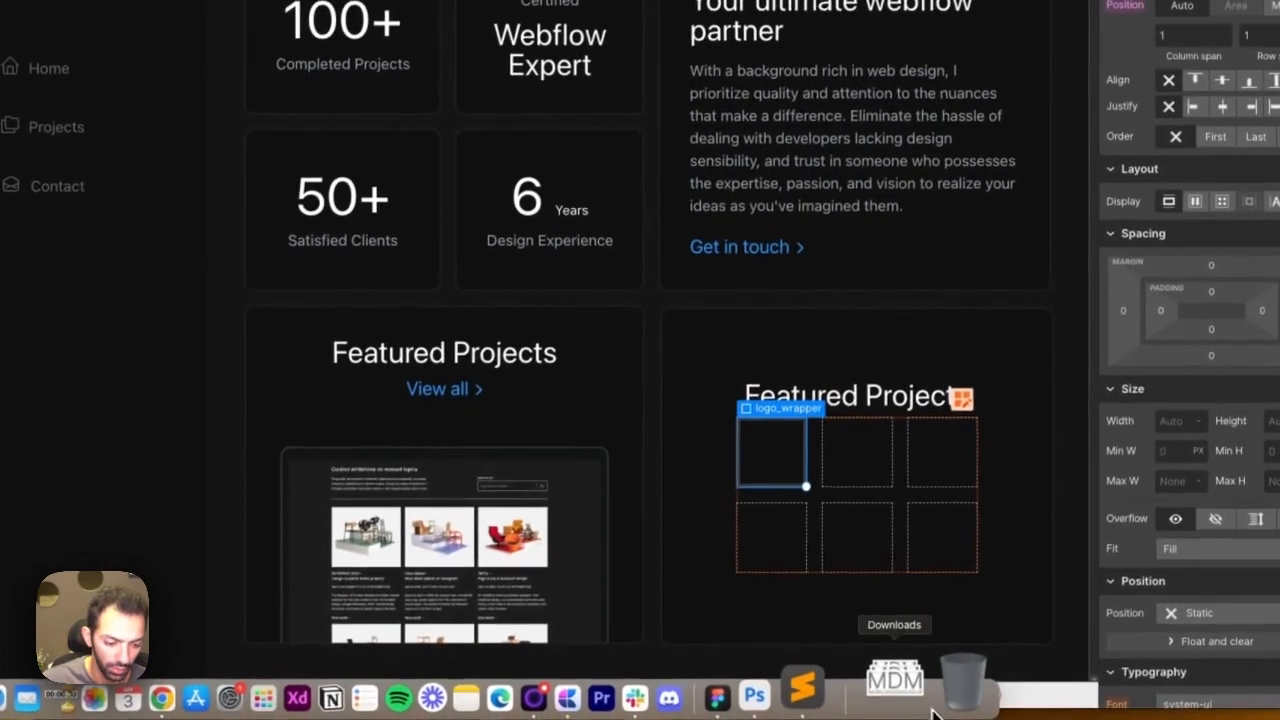
Step: Place the MDM logo image from Downloads in the logo_wrapper and duplicate the wrapper to fill all six grid cells
left_click(930, 708)
left_click_drag(929, 611, 784, 465)
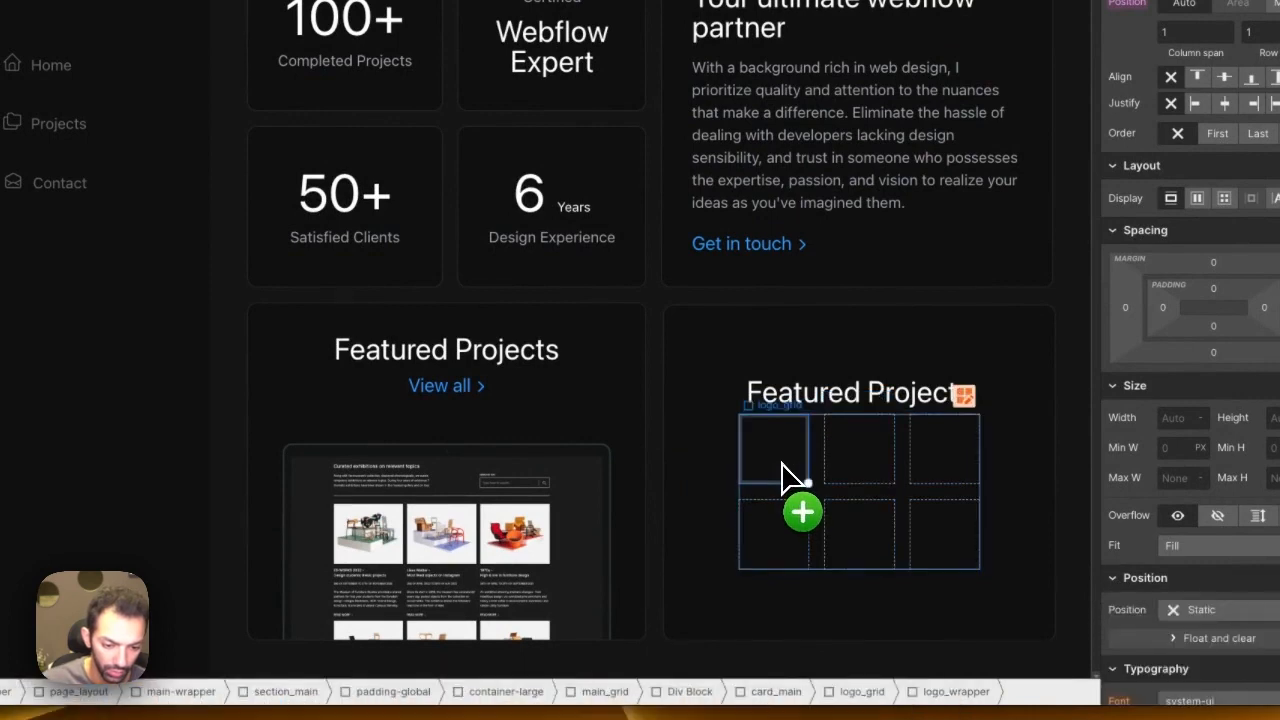
left_click(900, 688)
left_click_drag(934, 606, 779, 438)
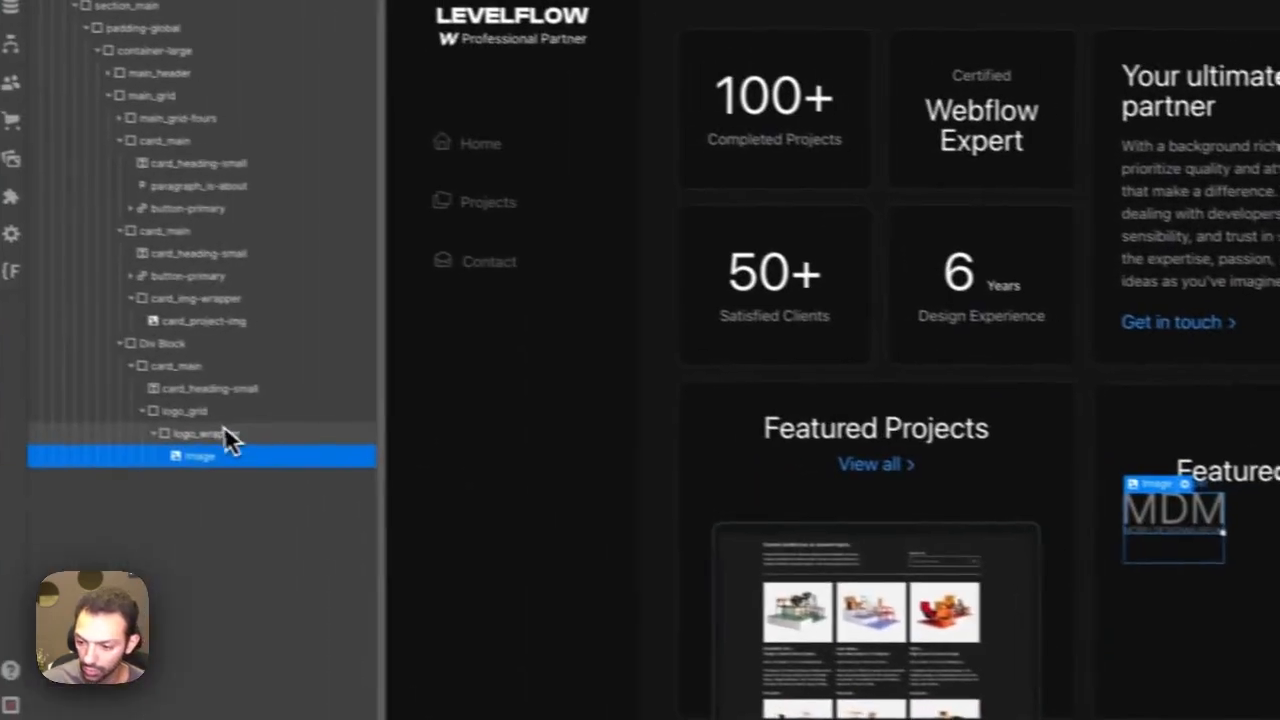
left_click(228, 436)
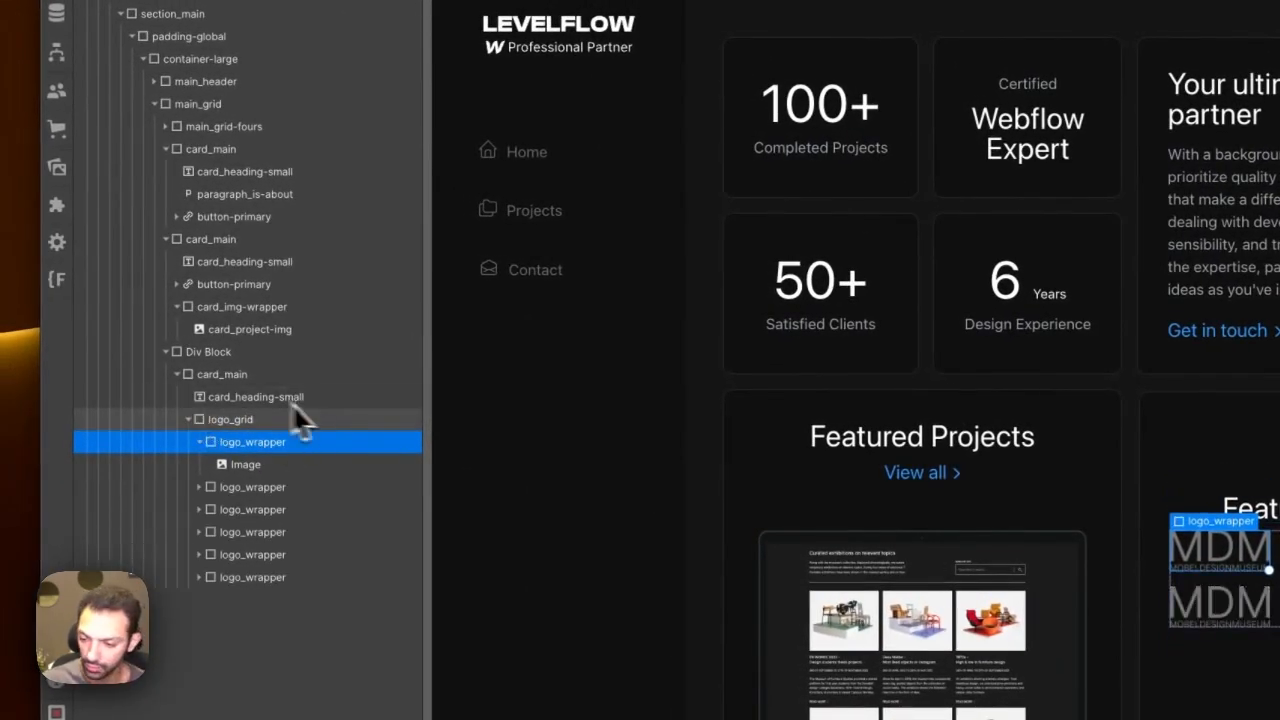
Step: Add a new combo class starting with is-cl to the logo card's card_main and align its contents to the left
left_click(300, 419)
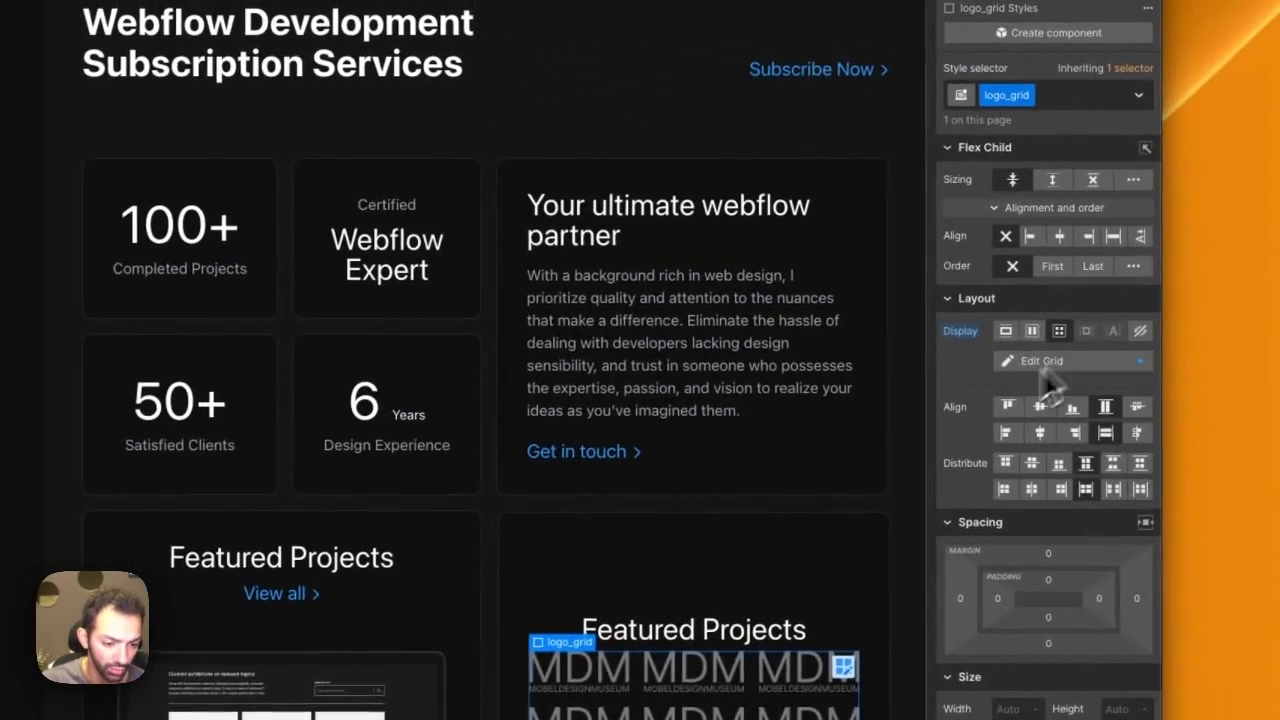
left_click(745, 587)
left_click(1085, 96)
type("is-")
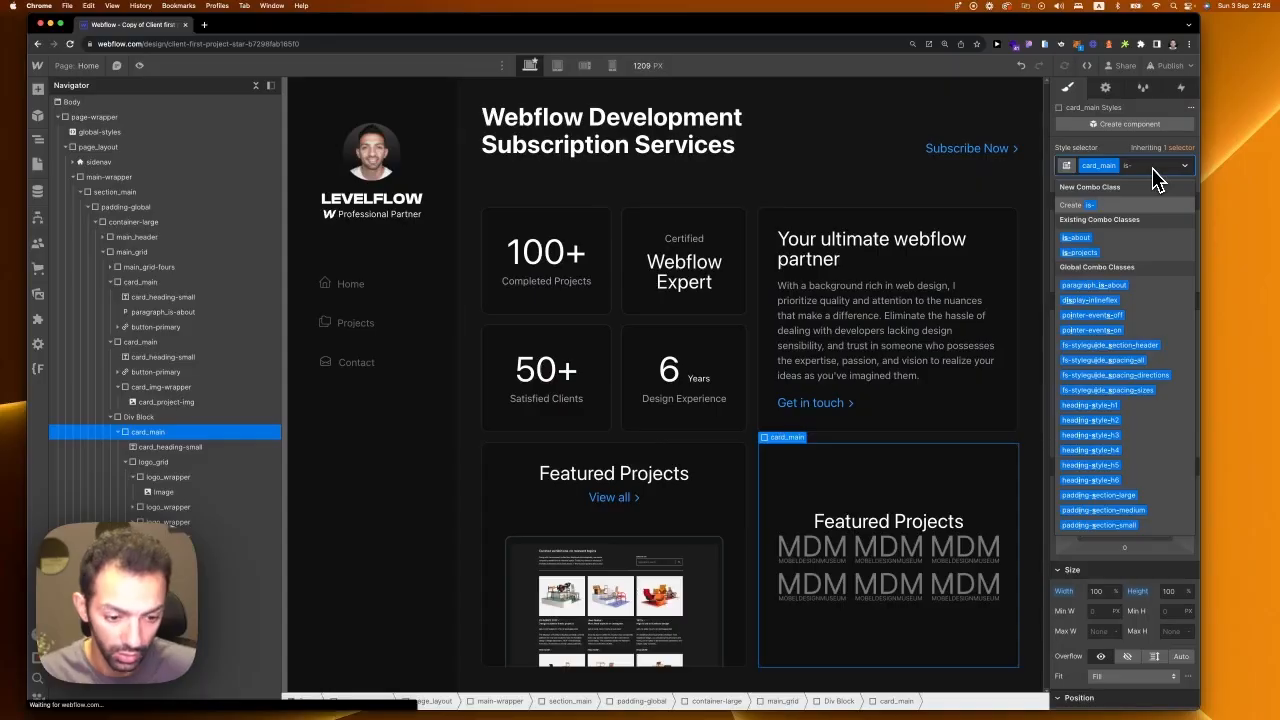
type("cl")
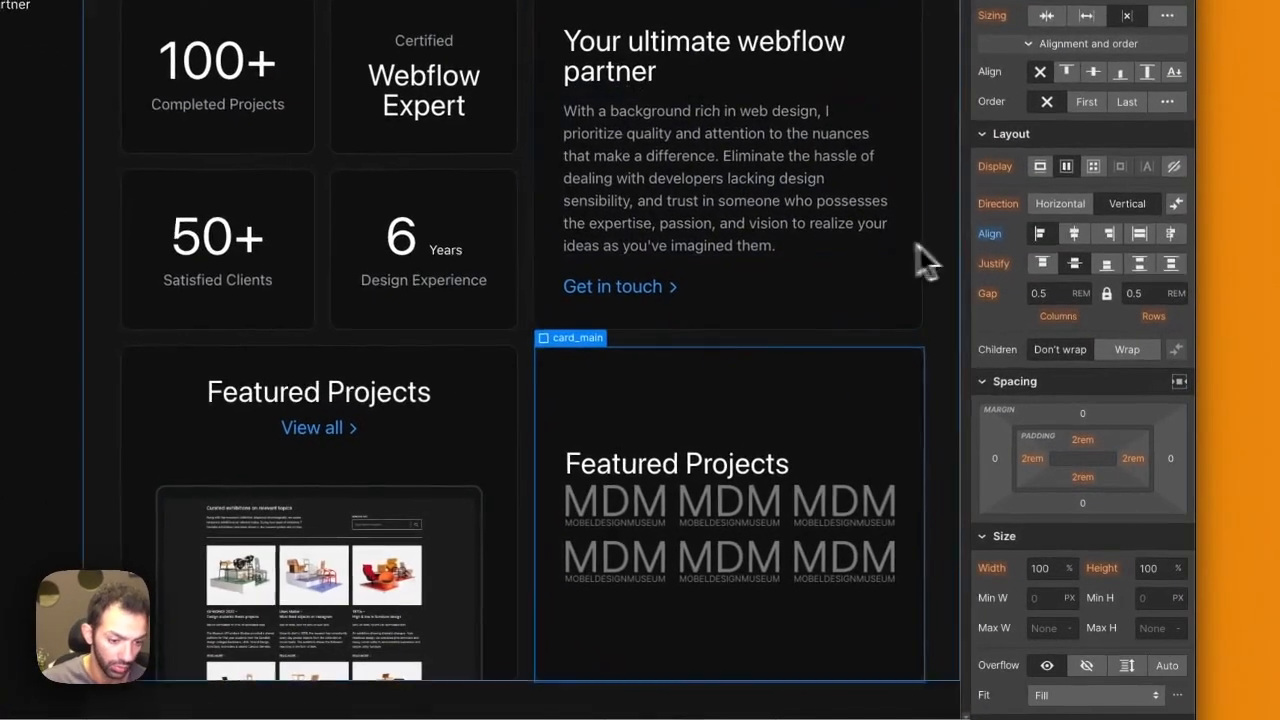
Step: Set the gap between the logo card's heading and its logo grid to 1.5 rem
left_click(1063, 295)
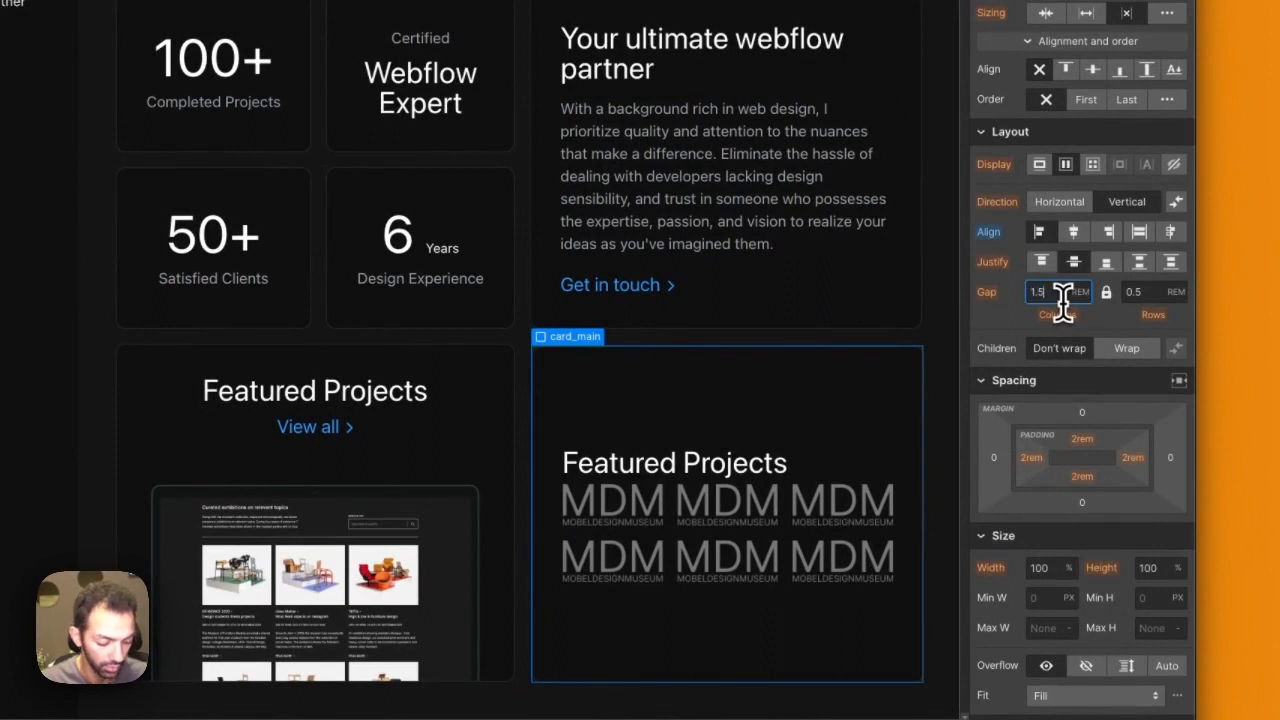
type("1.5")
key("Return")
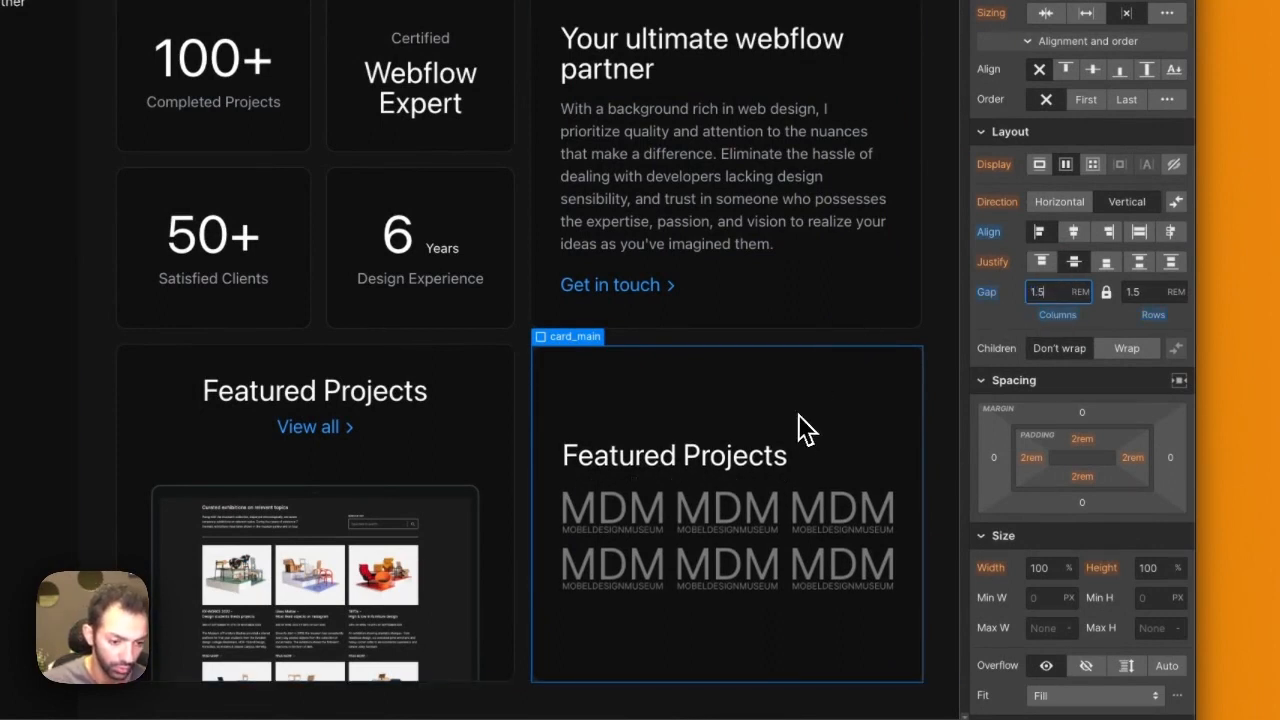
Step: Set the column and row gap of logo_grid to 2.5 rem
left_click(678, 536)
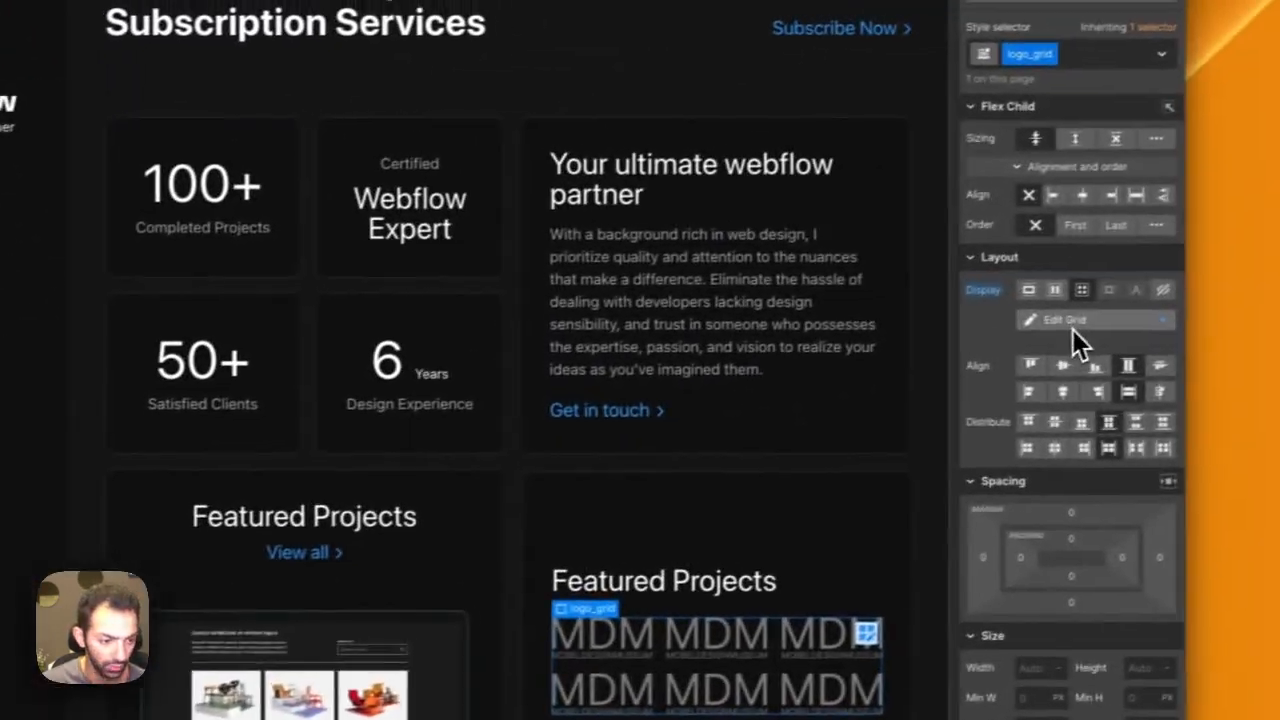
left_click(1072, 328)
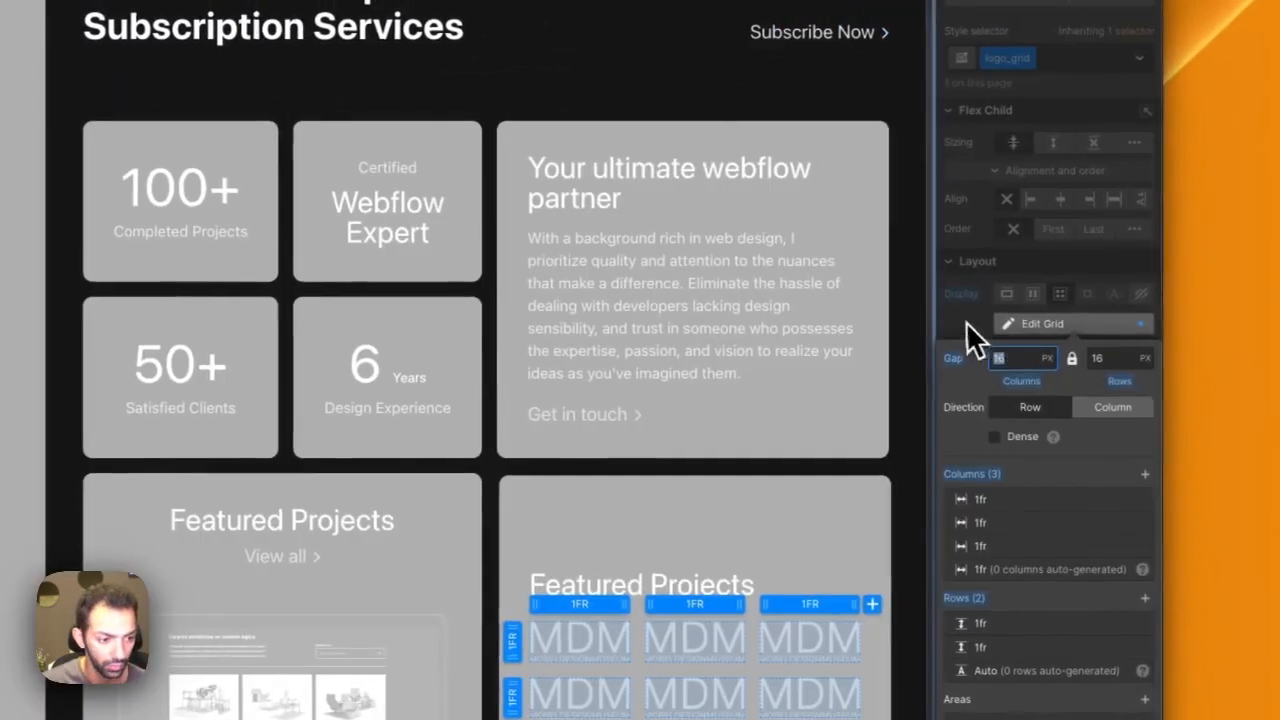
left_click(1046, 348)
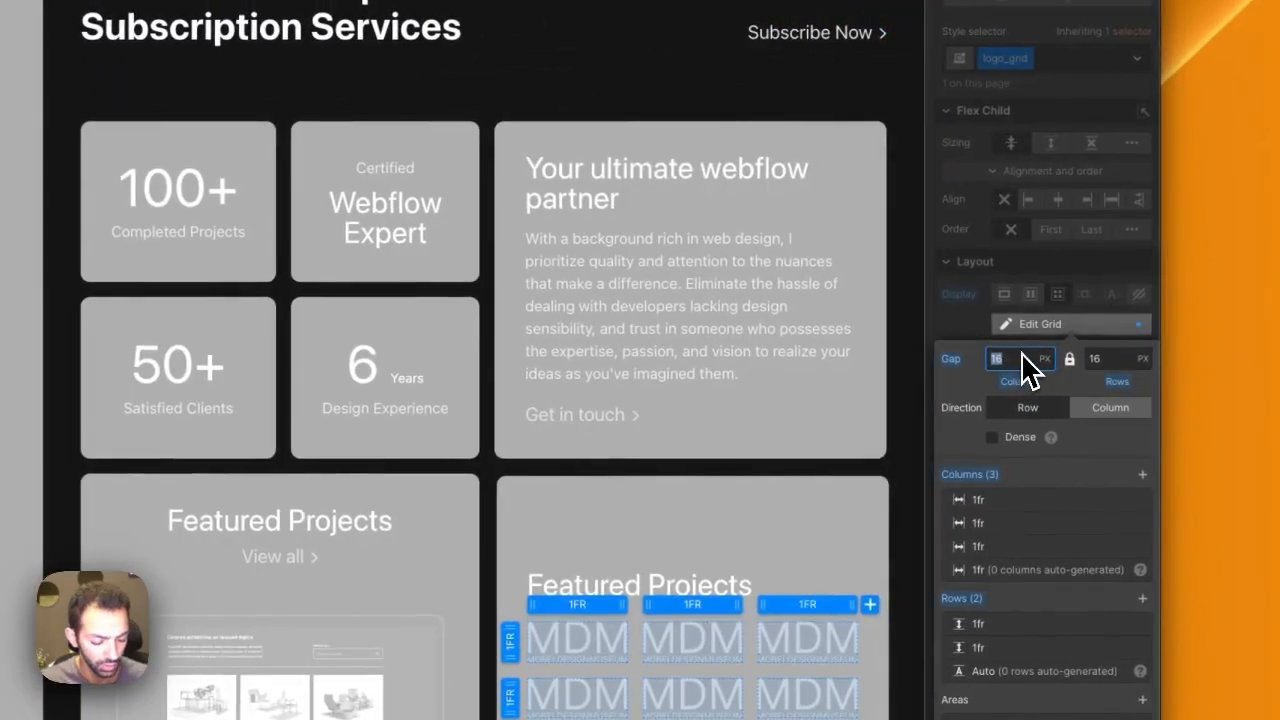
type("2rem")
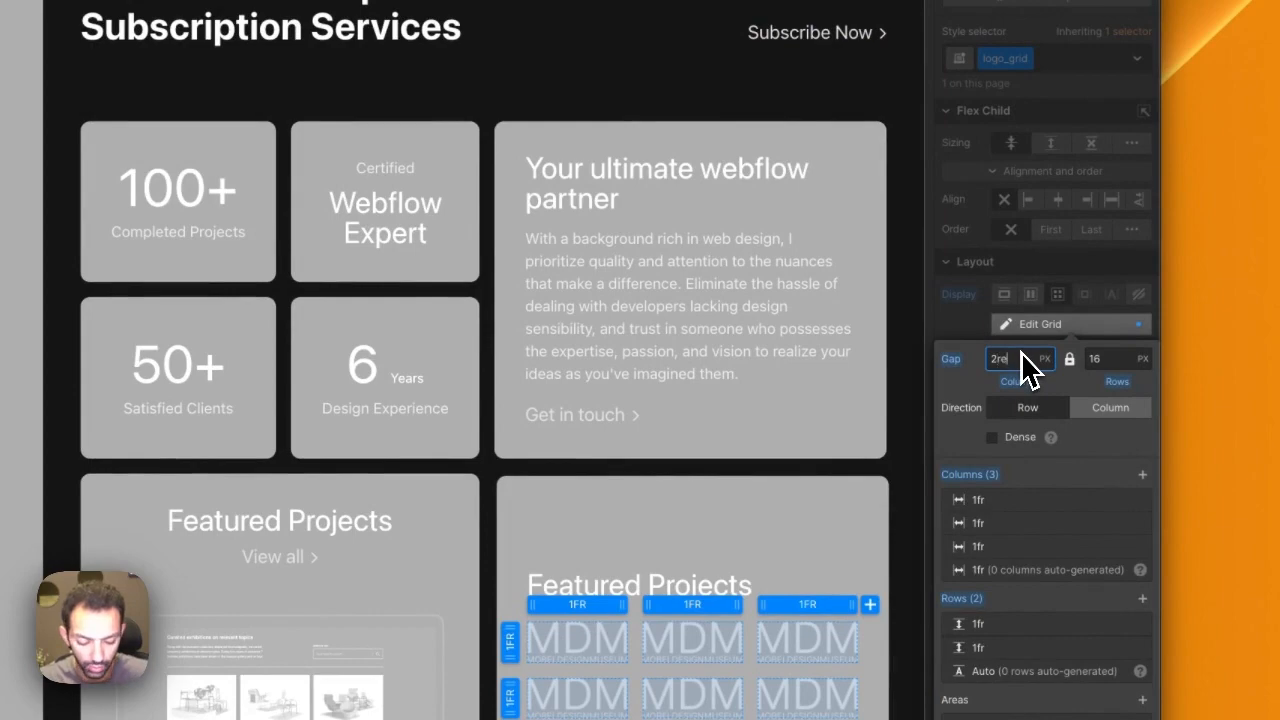
key("Return")
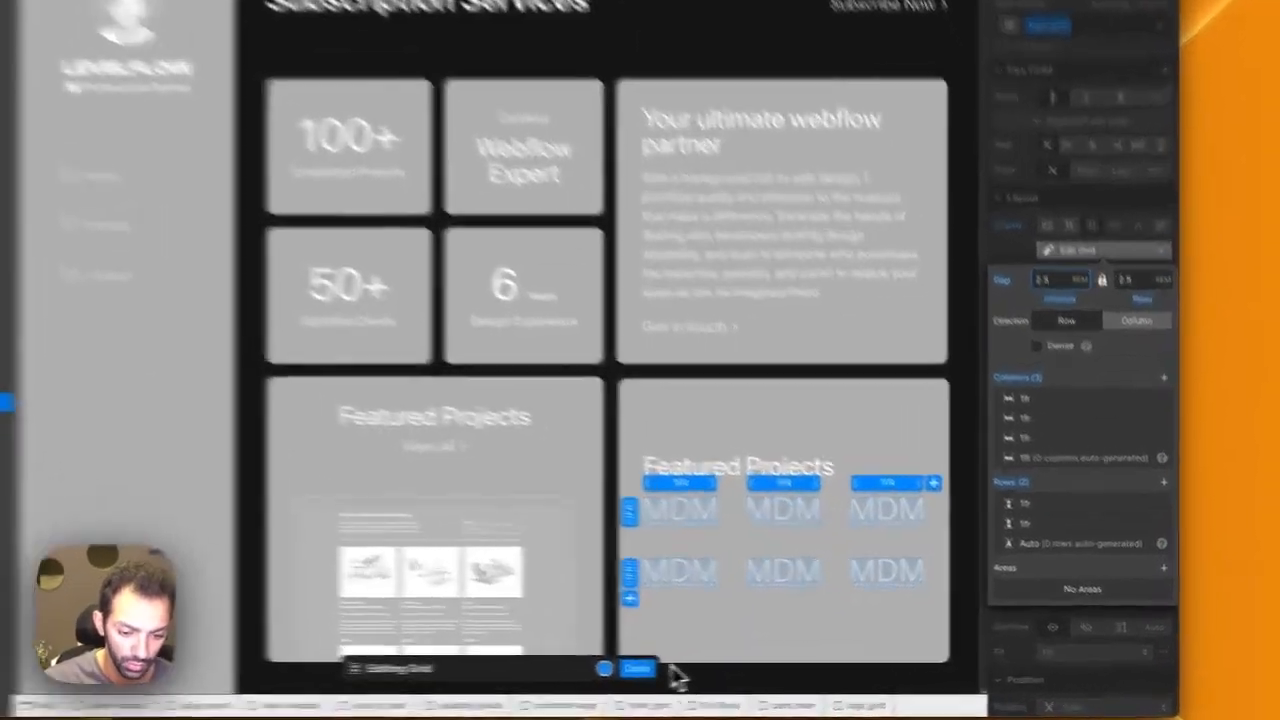
left_click(773, 672)
Step: Set the maximum width of the logo_wrapper class to 7 rem
left_click(932, 640)
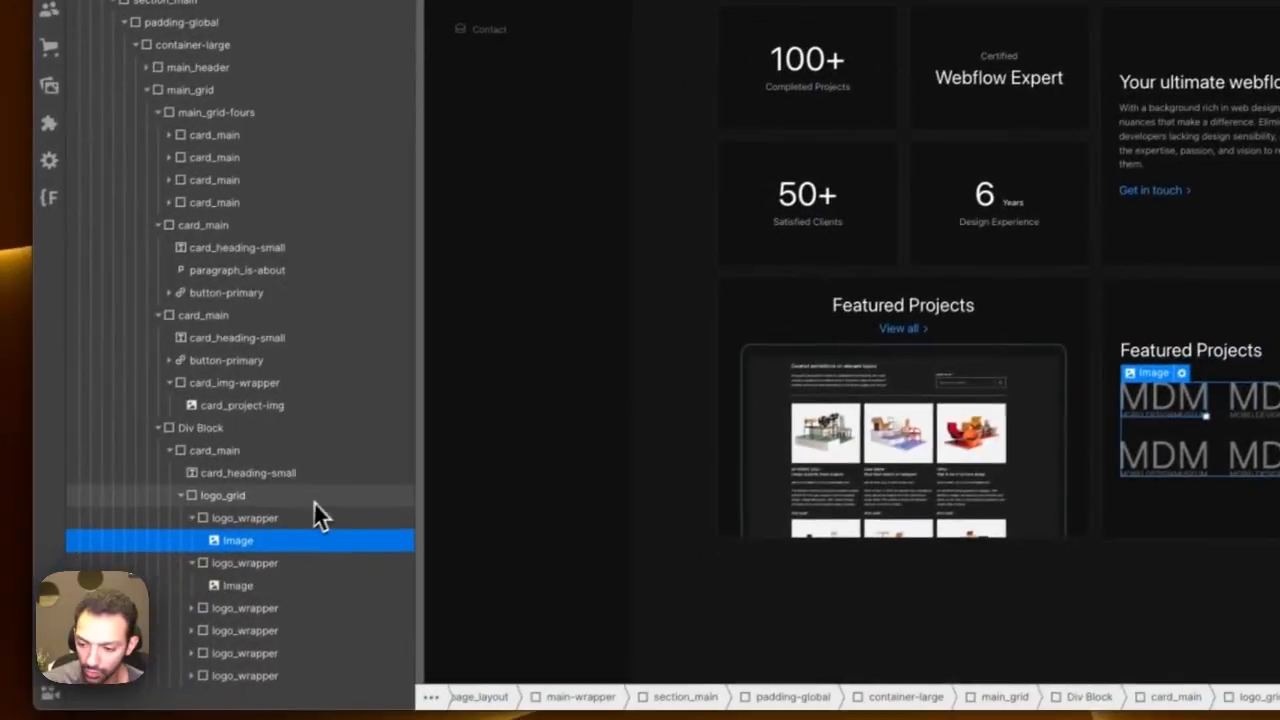
left_click(313, 498)
left_click(295, 515)
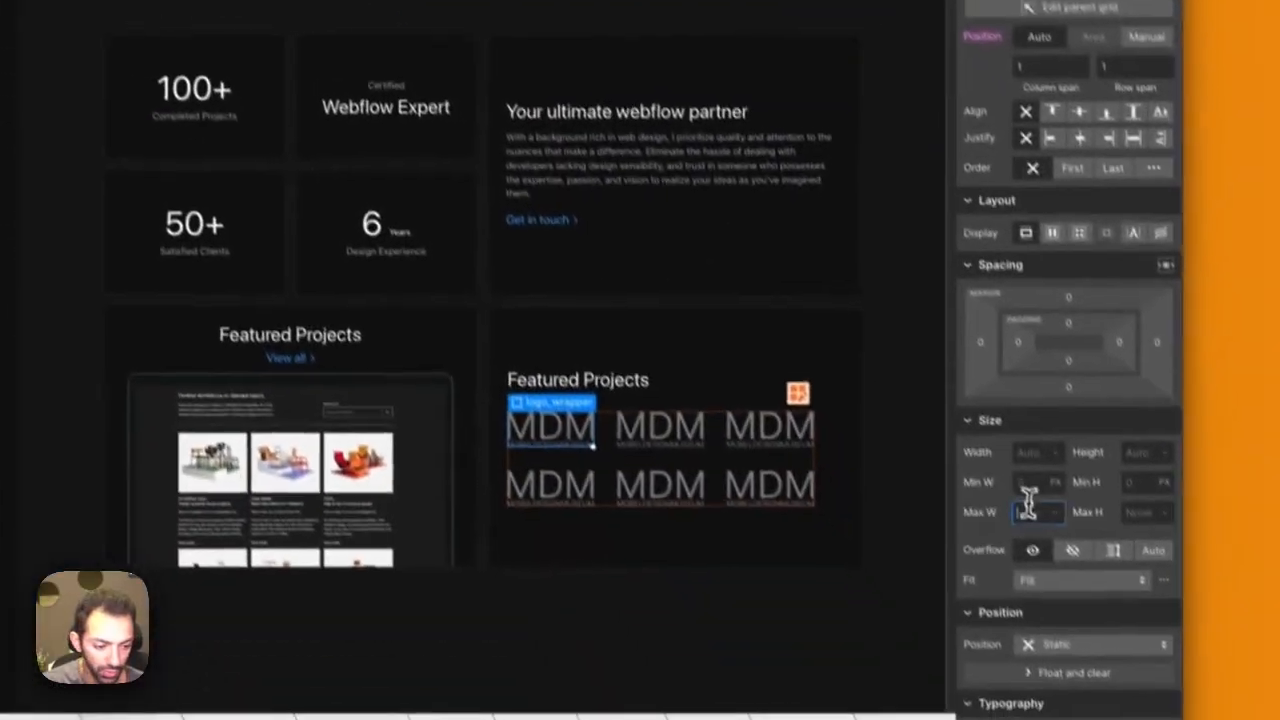
left_click(1215, 593)
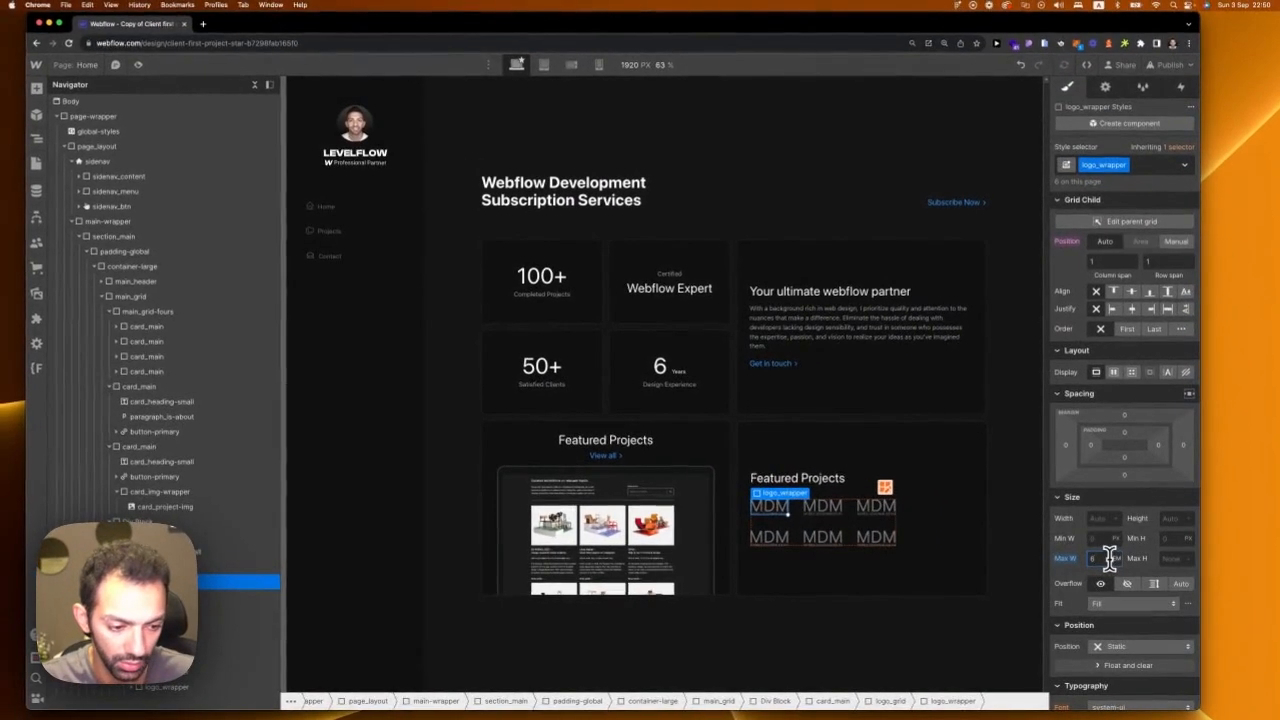
key("Return")
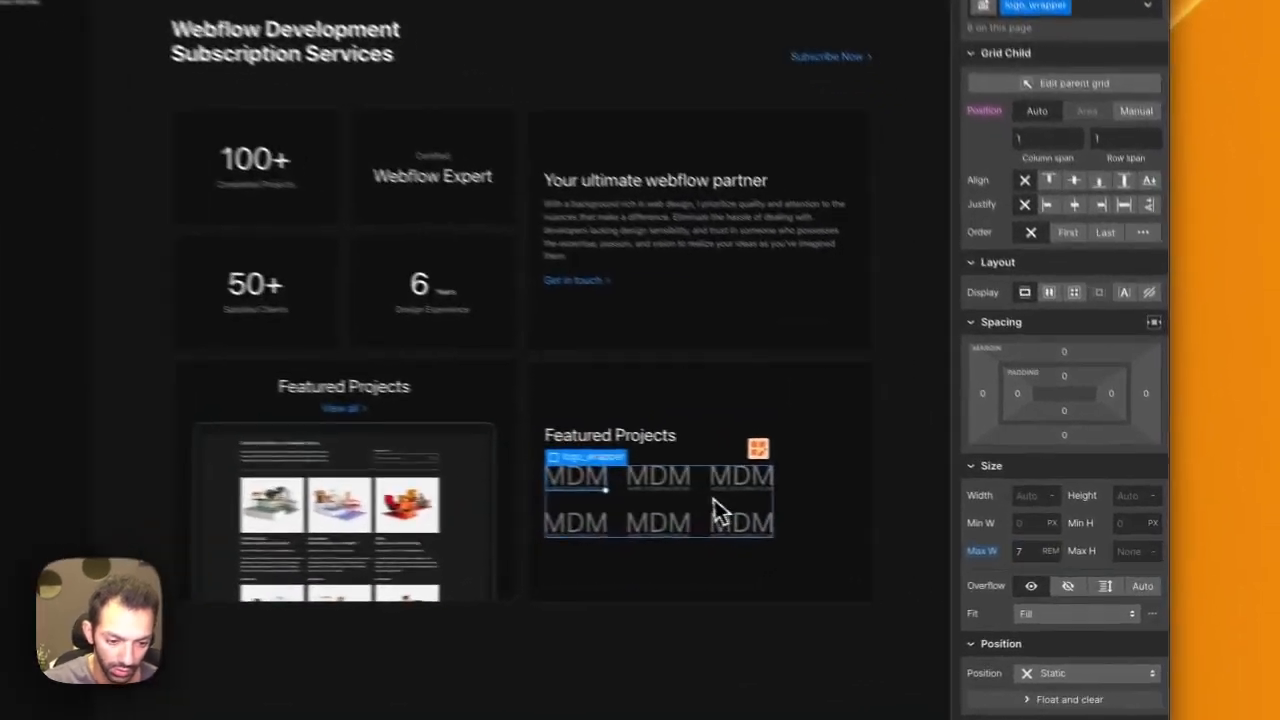
Step: Set the width and height of logo_grid to 100%
left_click(871, 523)
left_click(1099, 576)
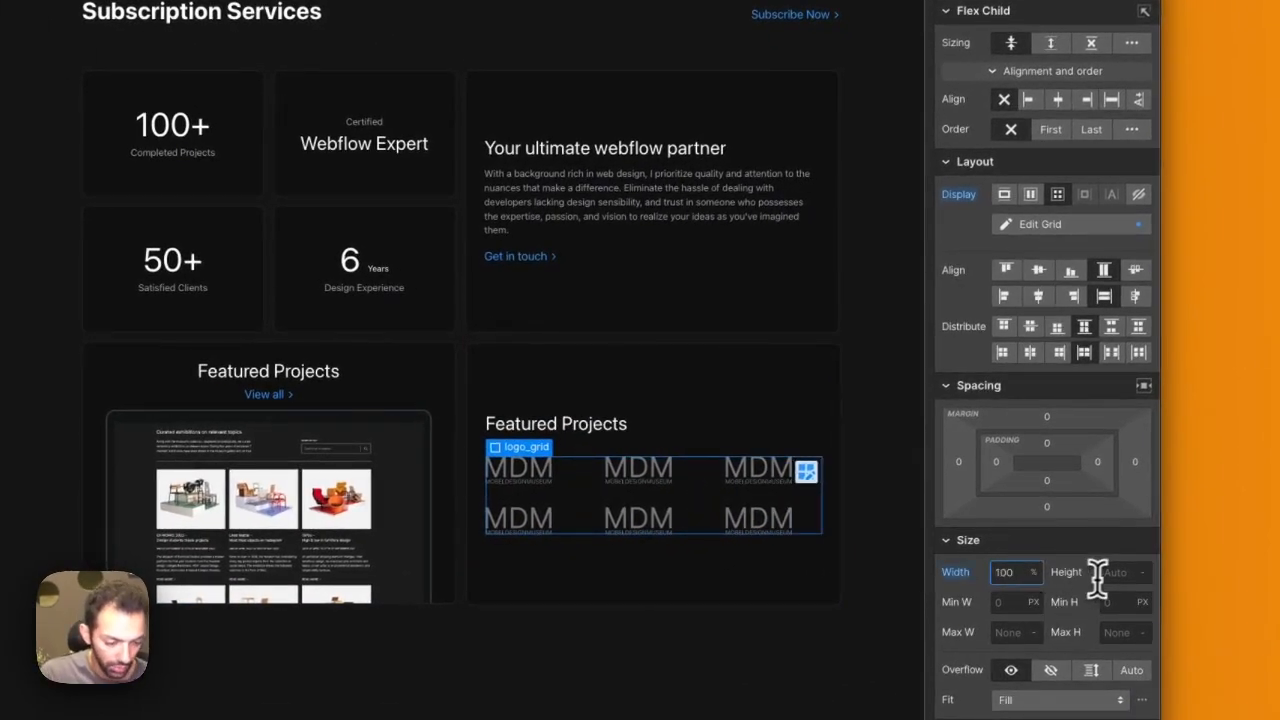
type("100")
key("Return")
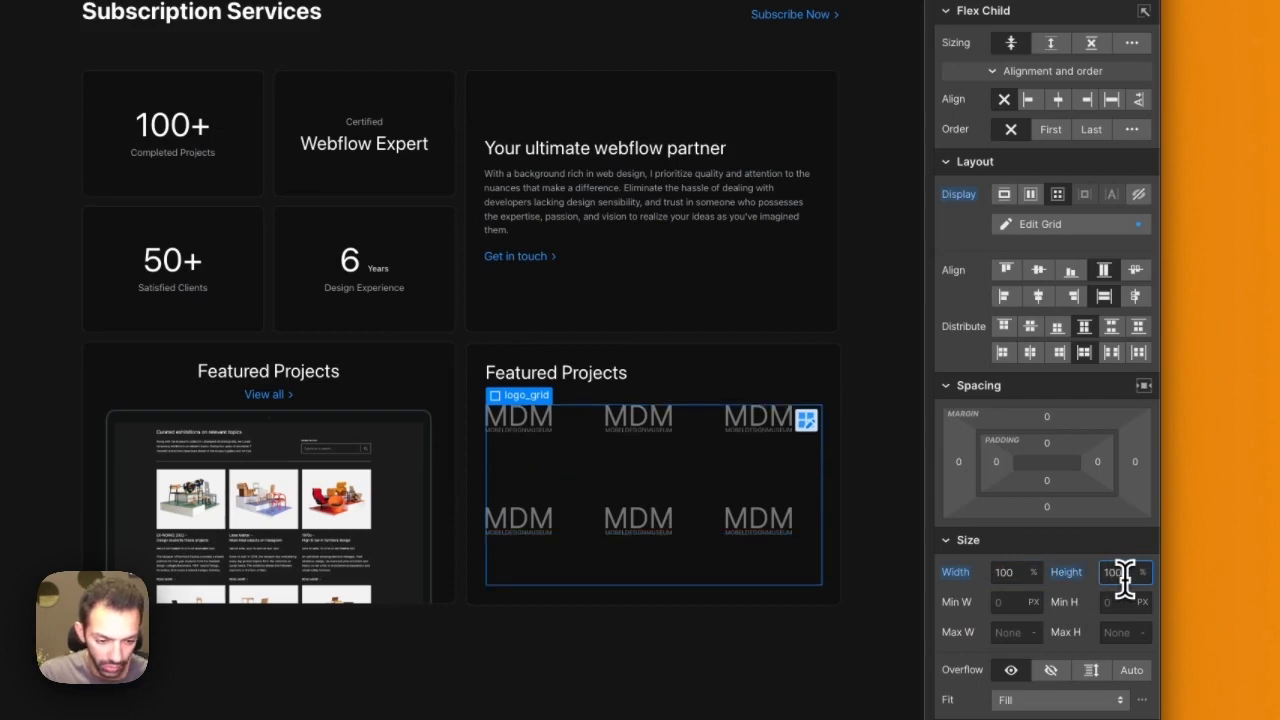
Step: Return the height of logo_grid to auto
left_click(850, 560)
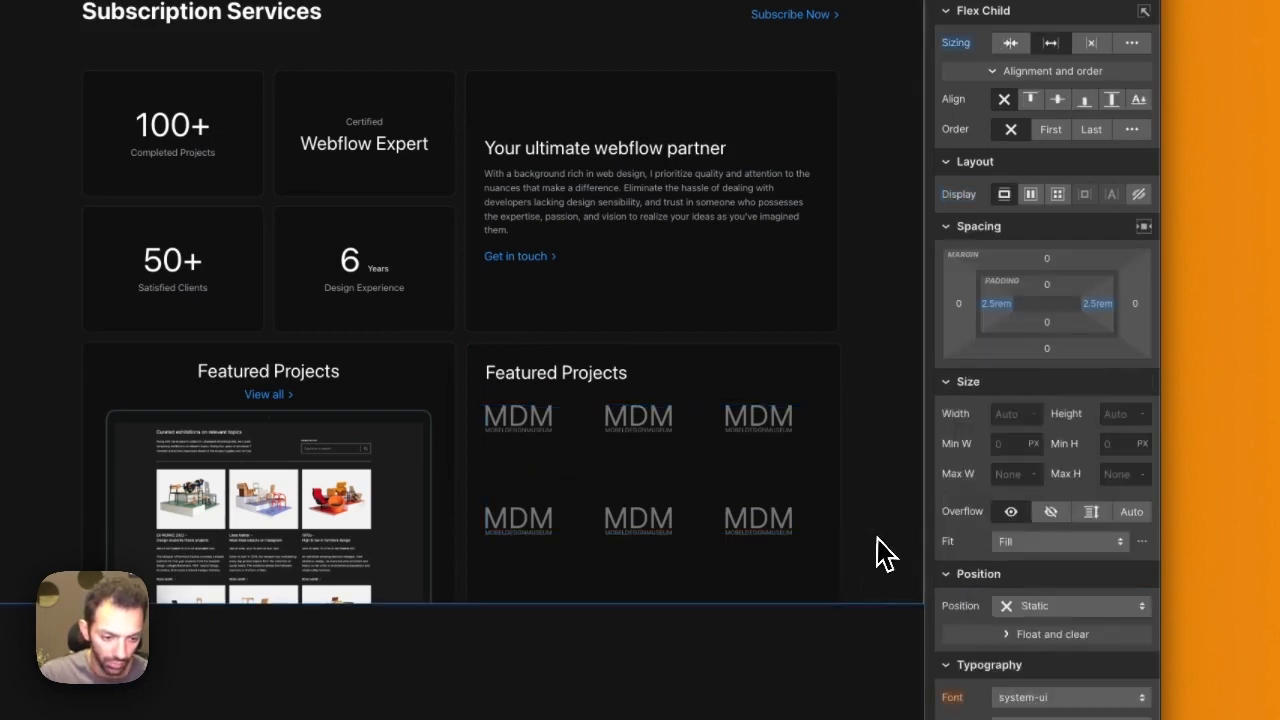
left_click(705, 485)
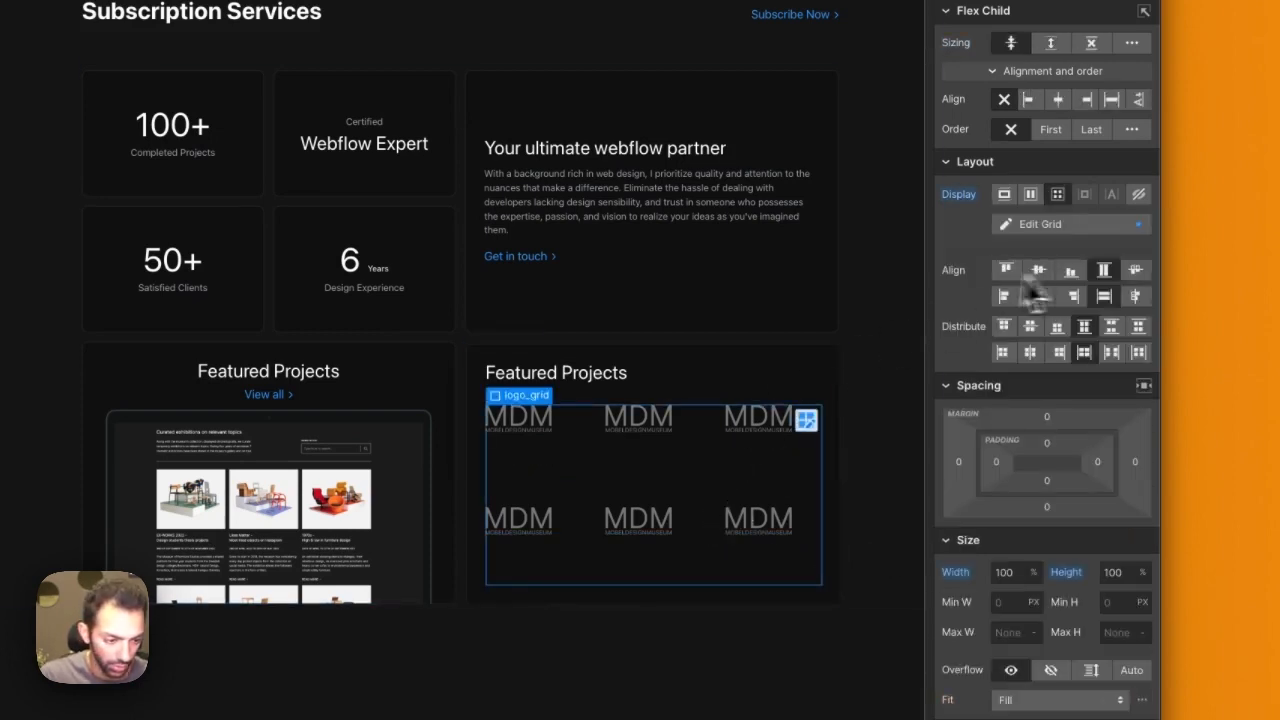
left_click(1047, 420)
type("auto")
key("Return")
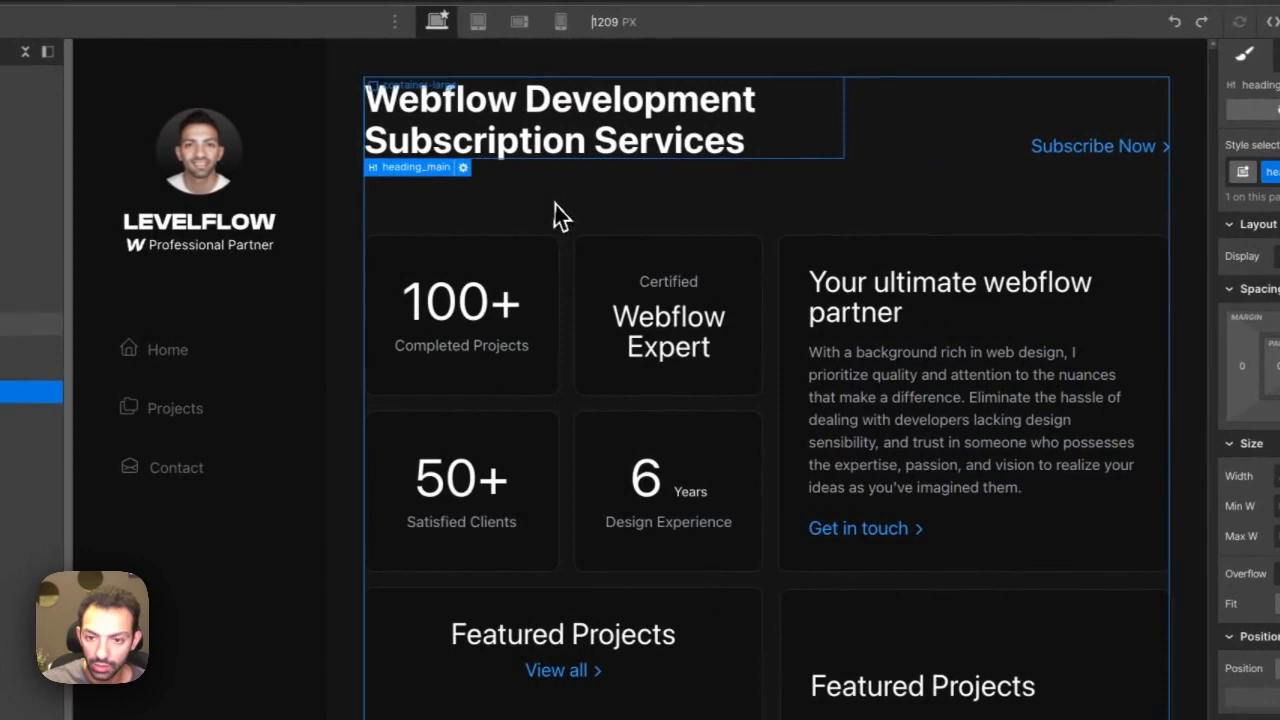
Step: Check the font choices for the heading_main title and open the site's Fonts settings
left_click(555, 214)
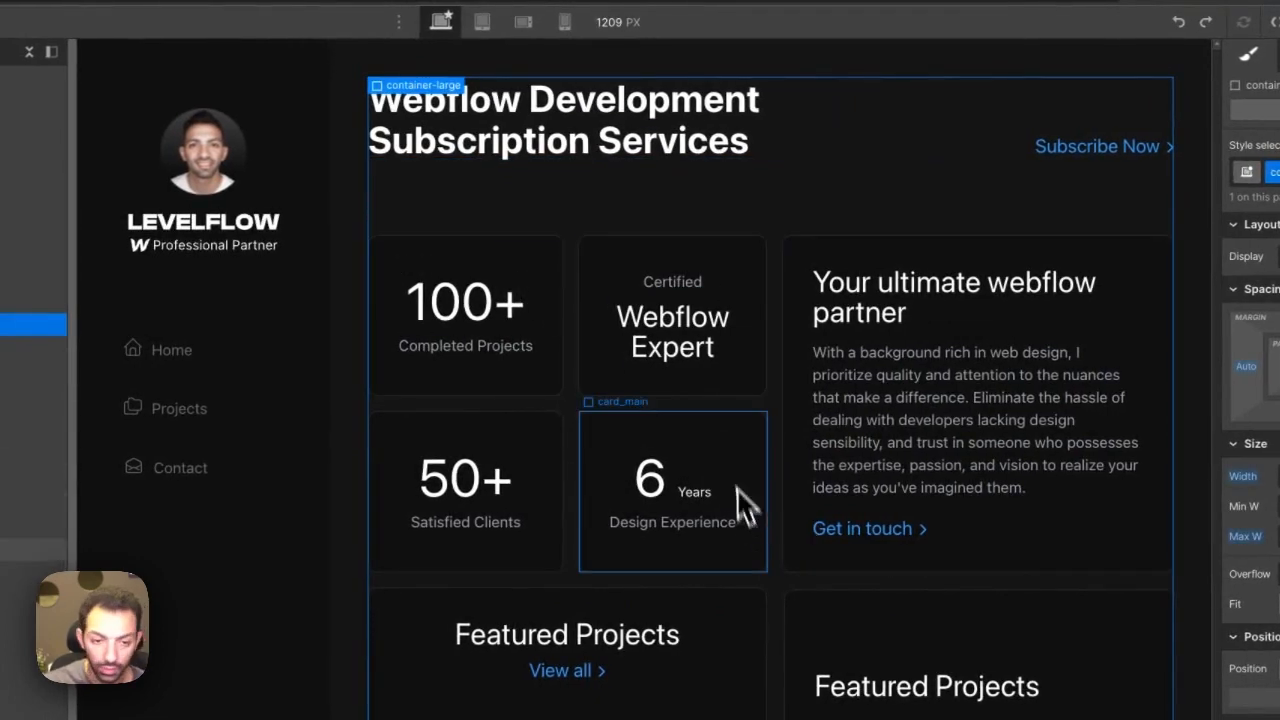
left_click(578, 120)
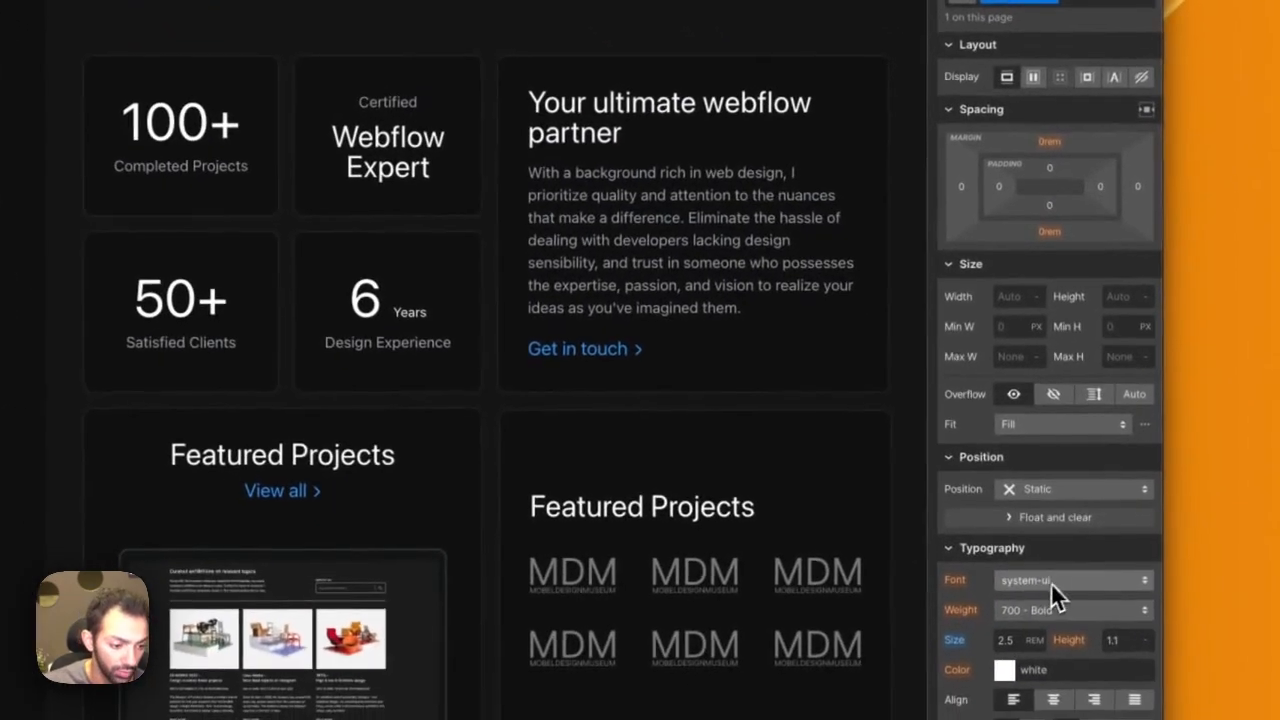
left_click(1052, 580)
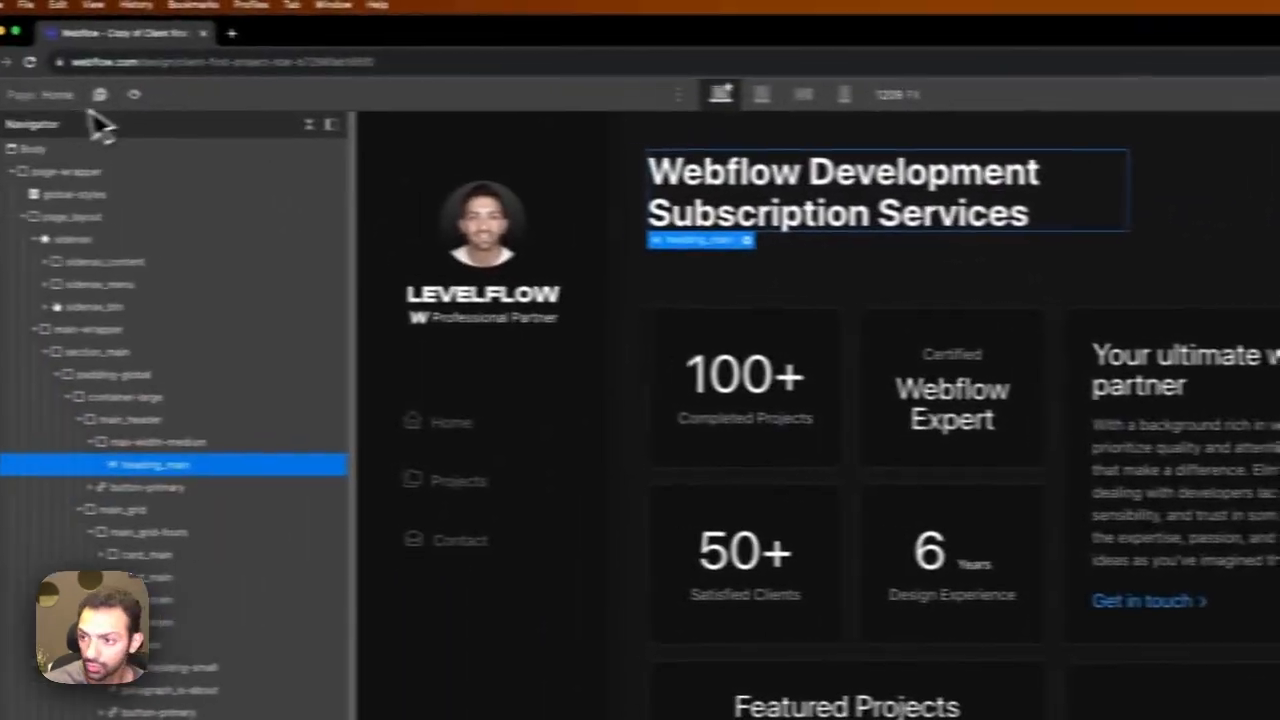
left_click(50, 96)
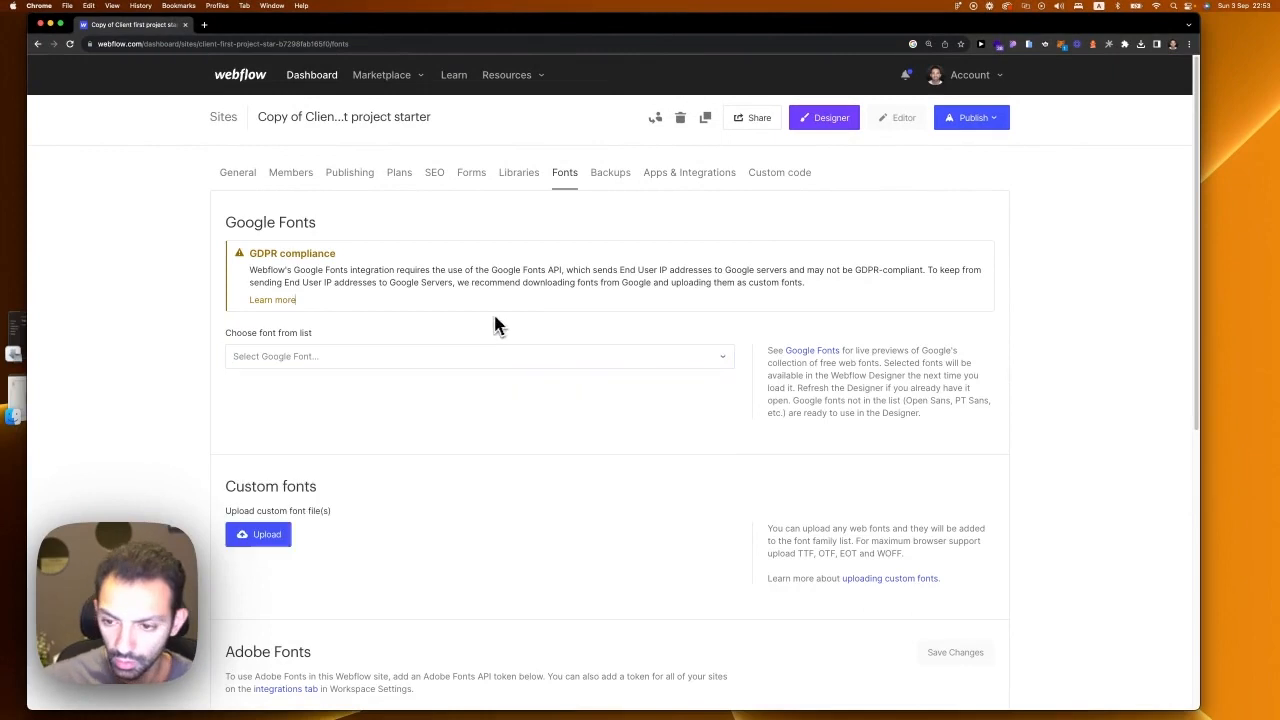
Step: Add the Google font Inter to the site with the Regular, 600 and 700 variants and the latin script
left_click(445, 357)
type("inter")
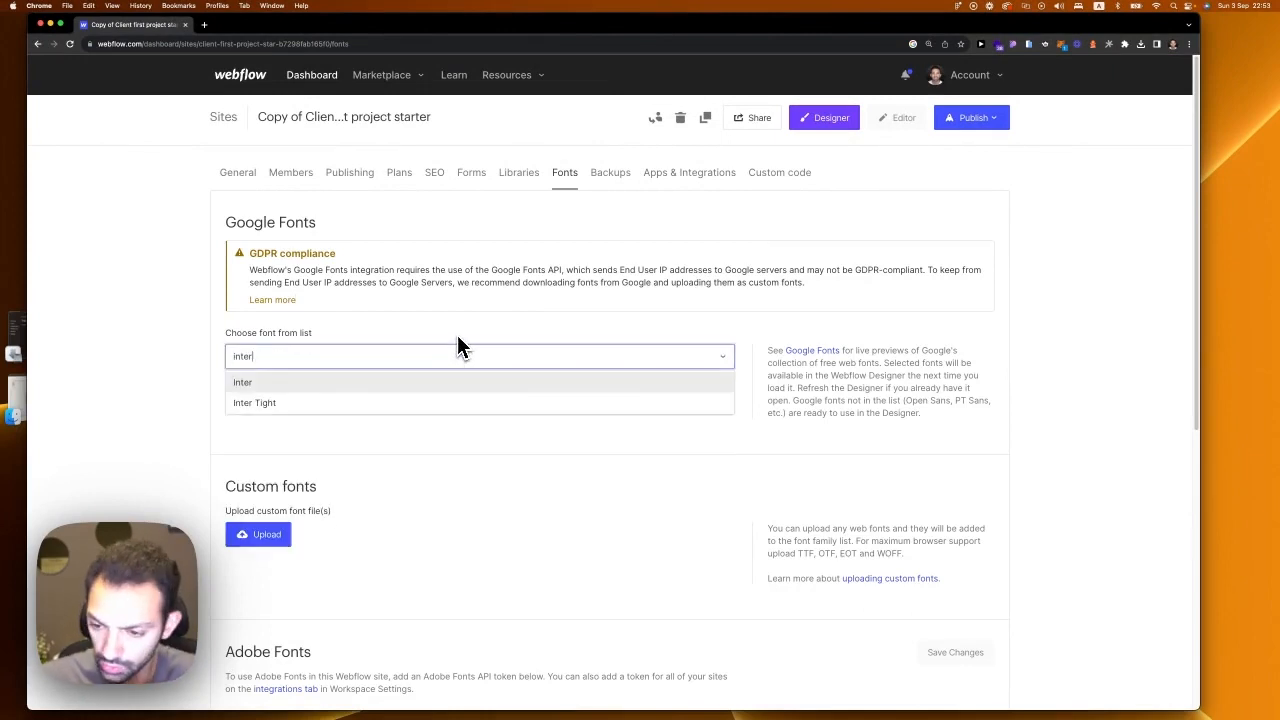
left_click(364, 381)
scroll(367, 433, "down", 3)
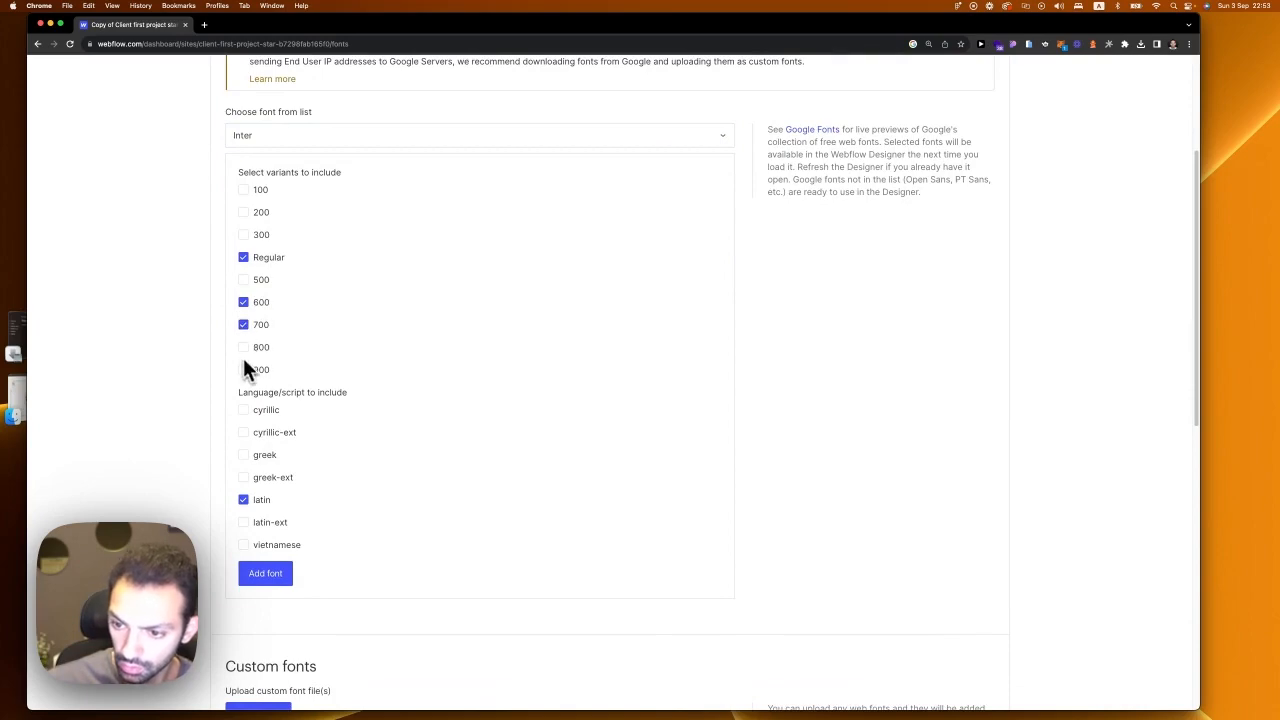
left_click(265, 578)
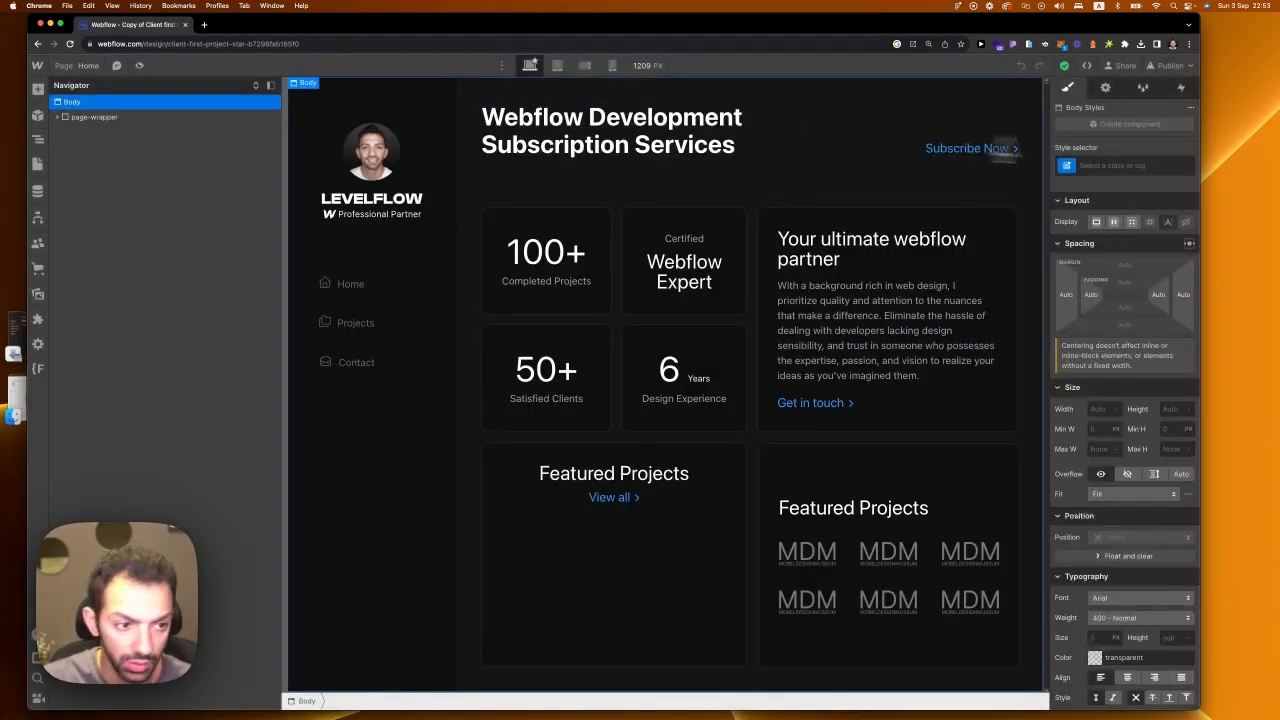
Step: Set the font of the Body (All Pages) tag to Inter in the Designer
left_click(1106, 162)
left_click(1122, 238)
left_click(1138, 556)
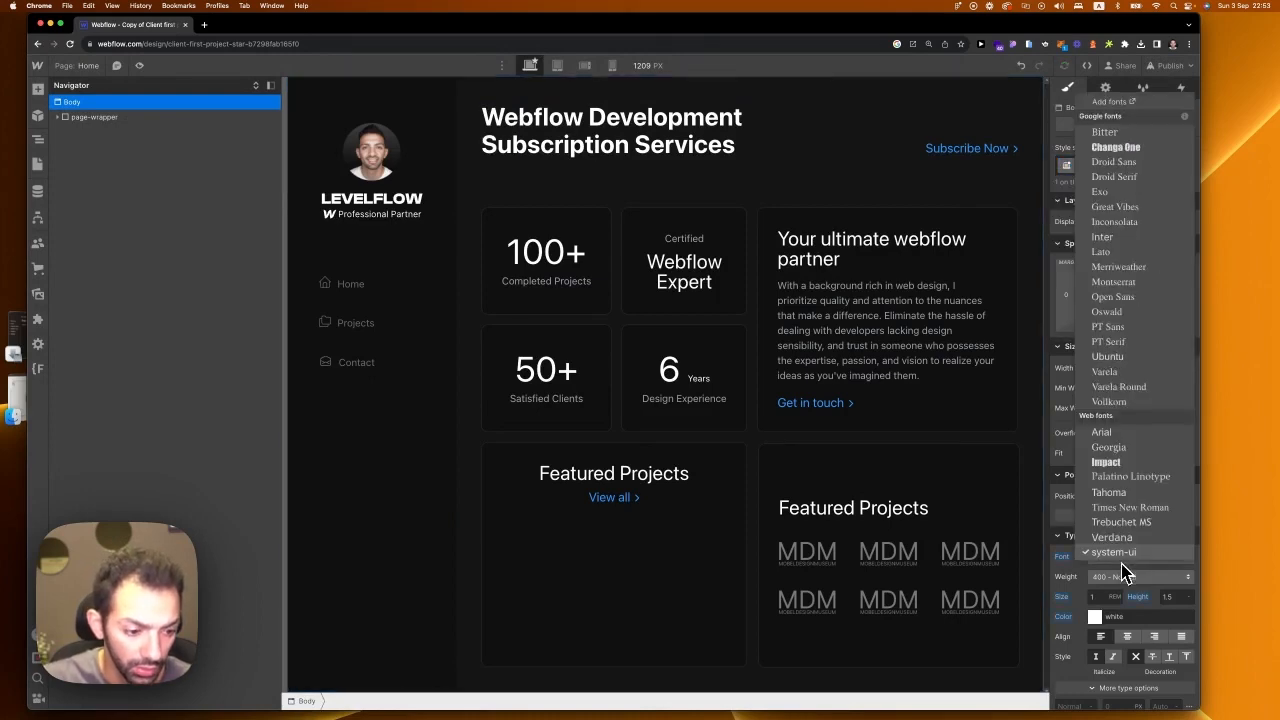
left_click(1140, 238)
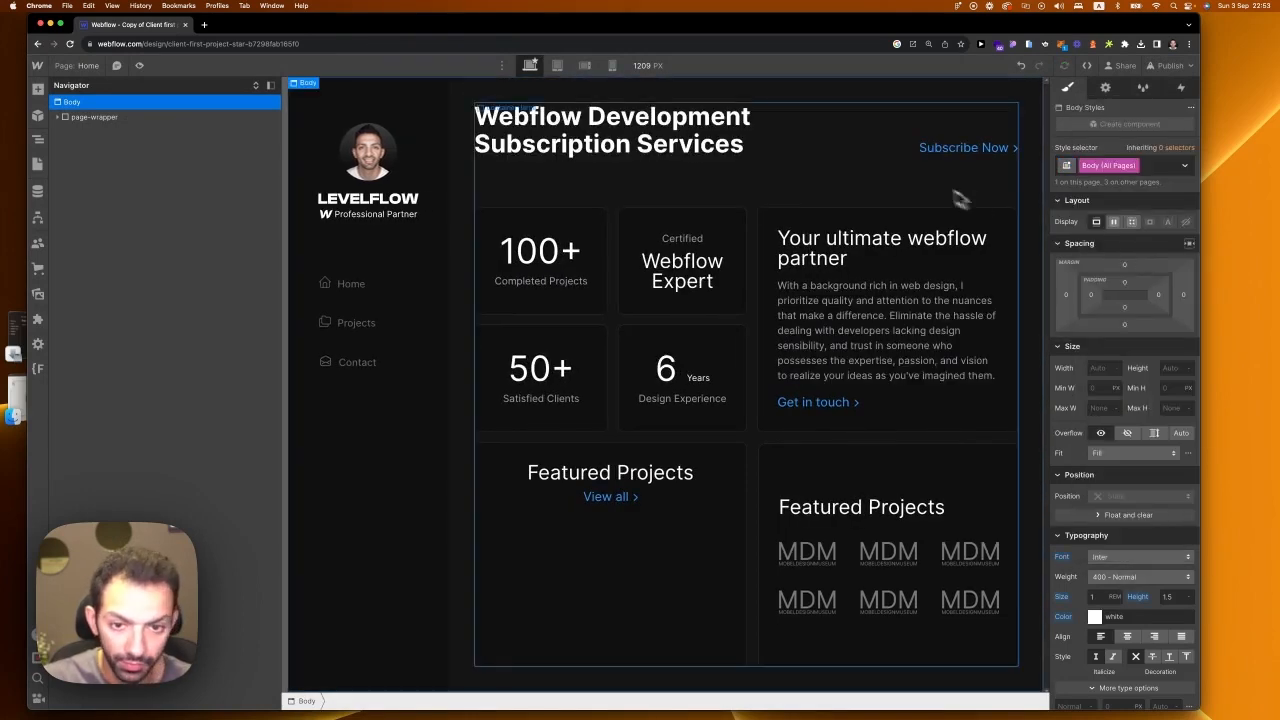
Step: Try the 600 - Semi Bold weight on the heading_main title
left_click(695, 152)
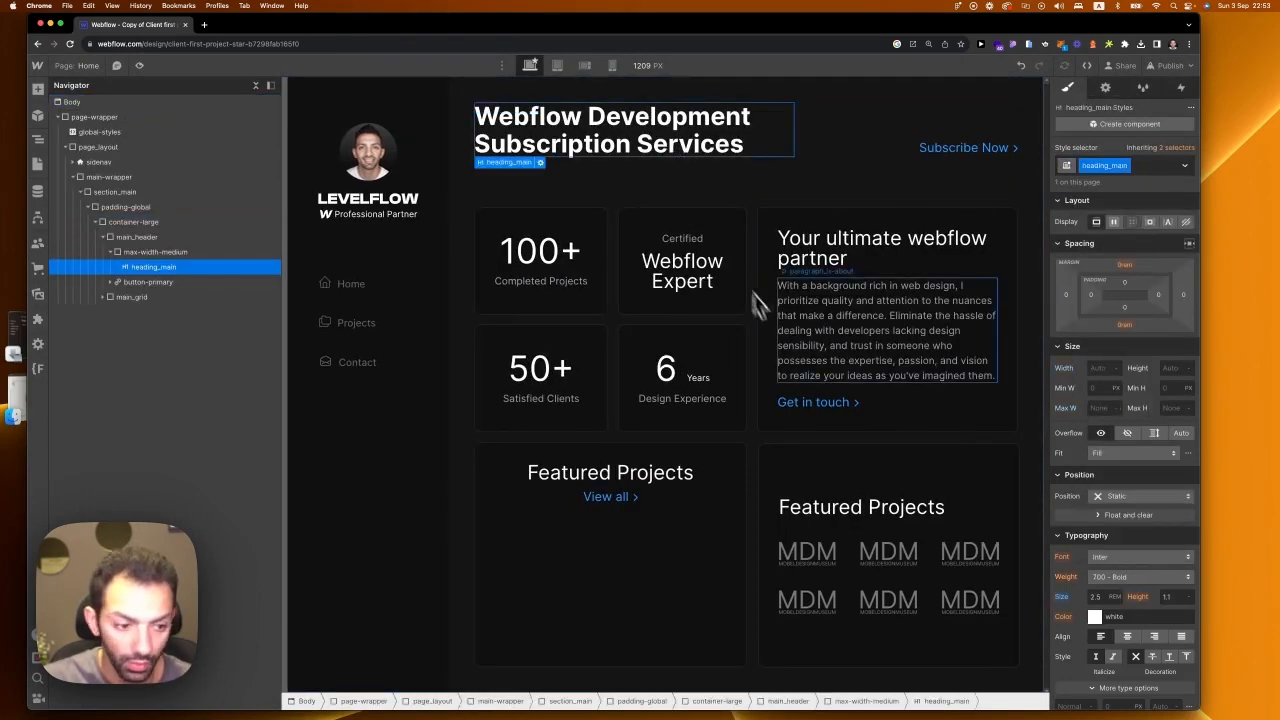
left_click(1138, 580)
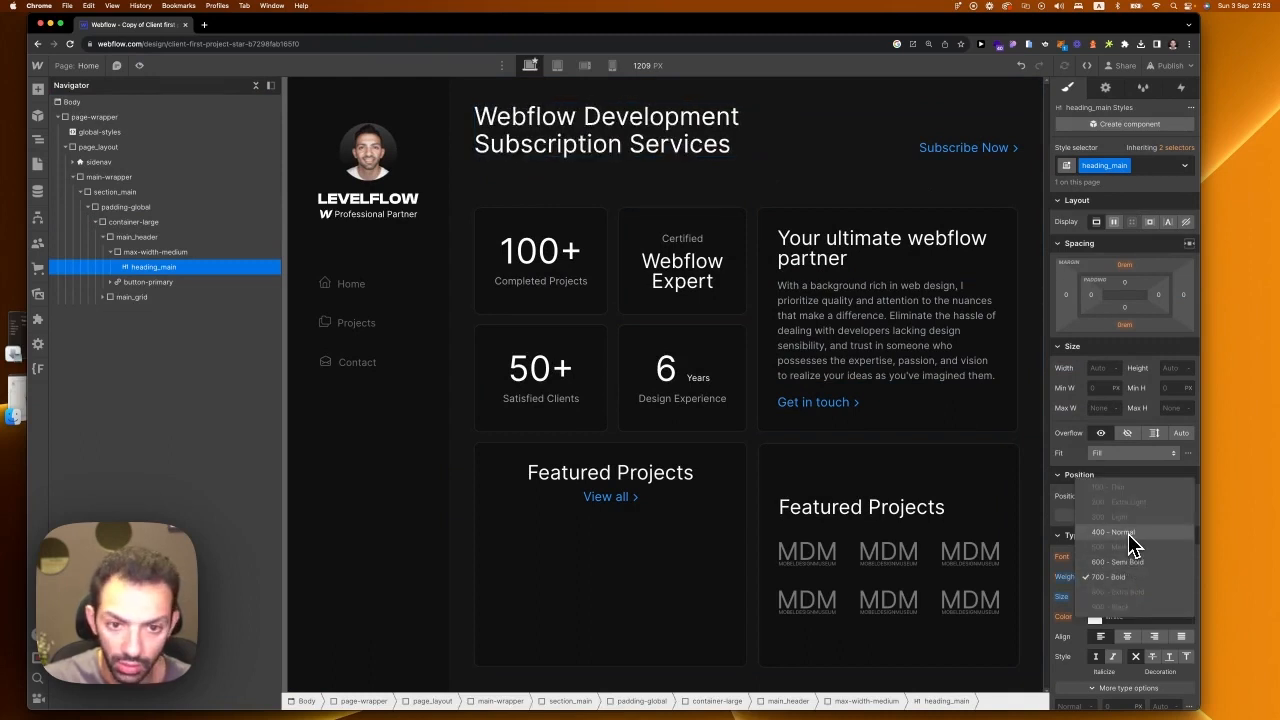
left_click(700, 410)
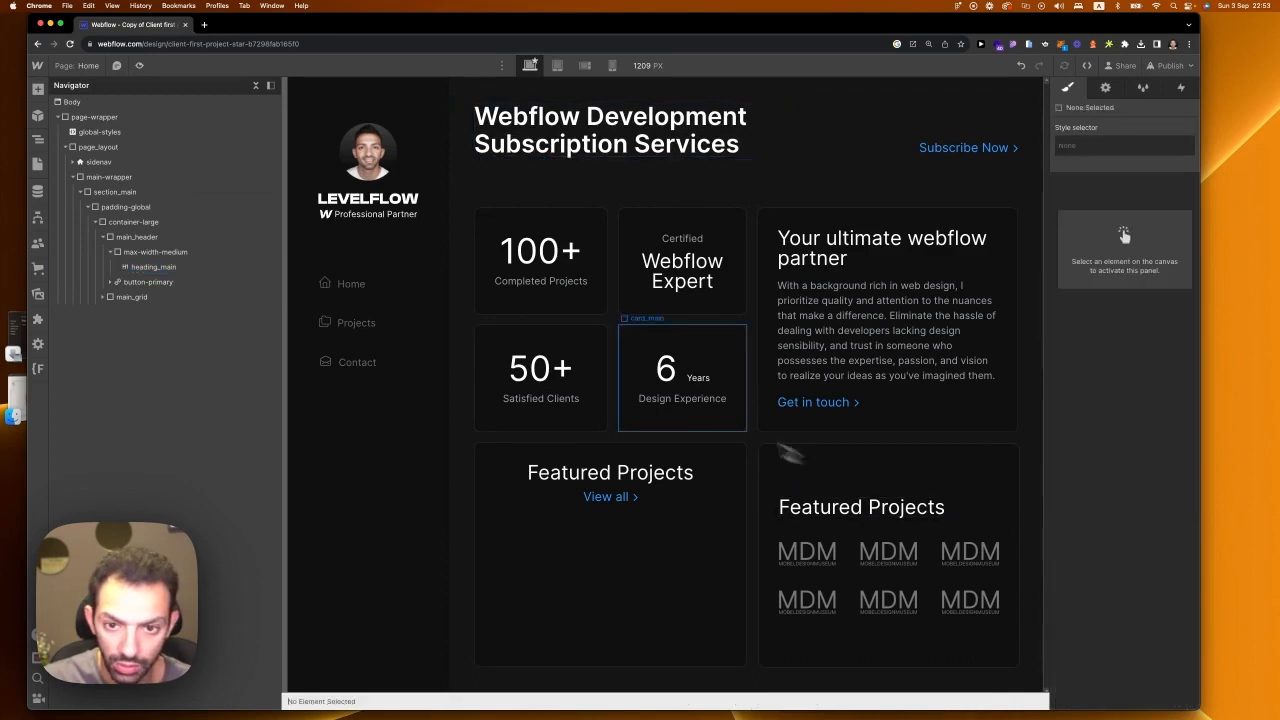
left_click(600, 203)
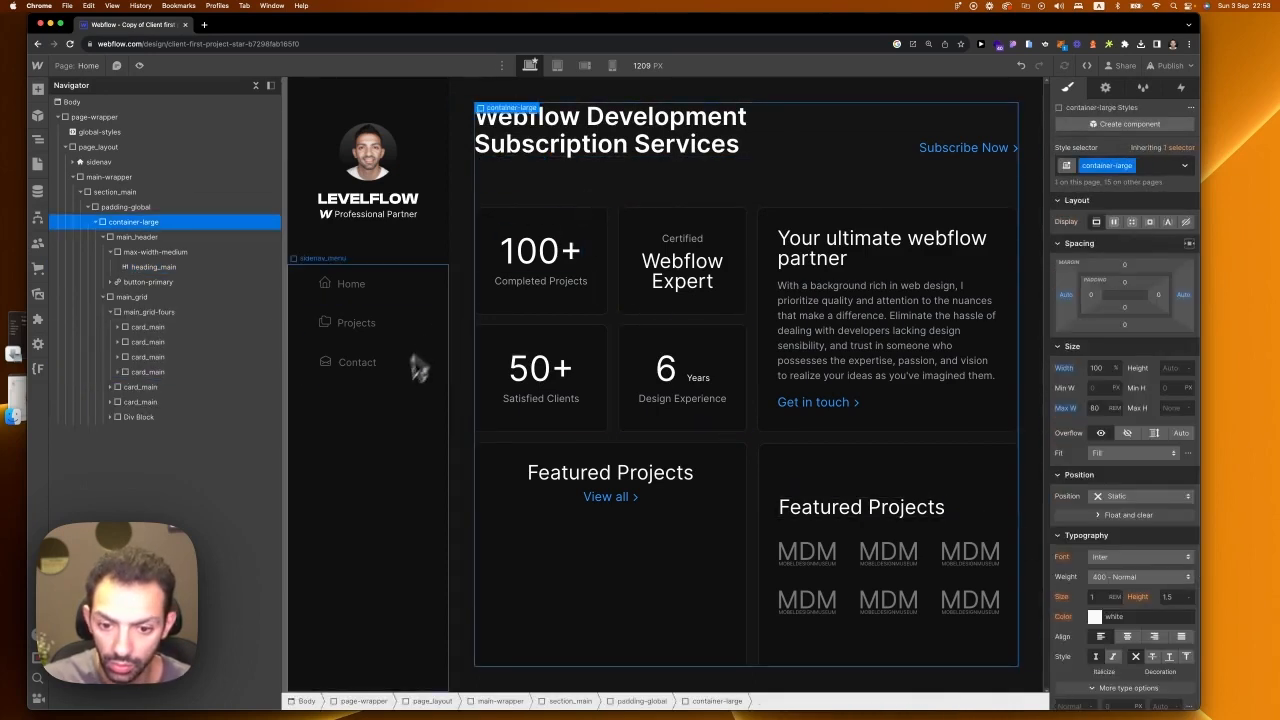
left_click(445, 400)
left_click(529, 560)
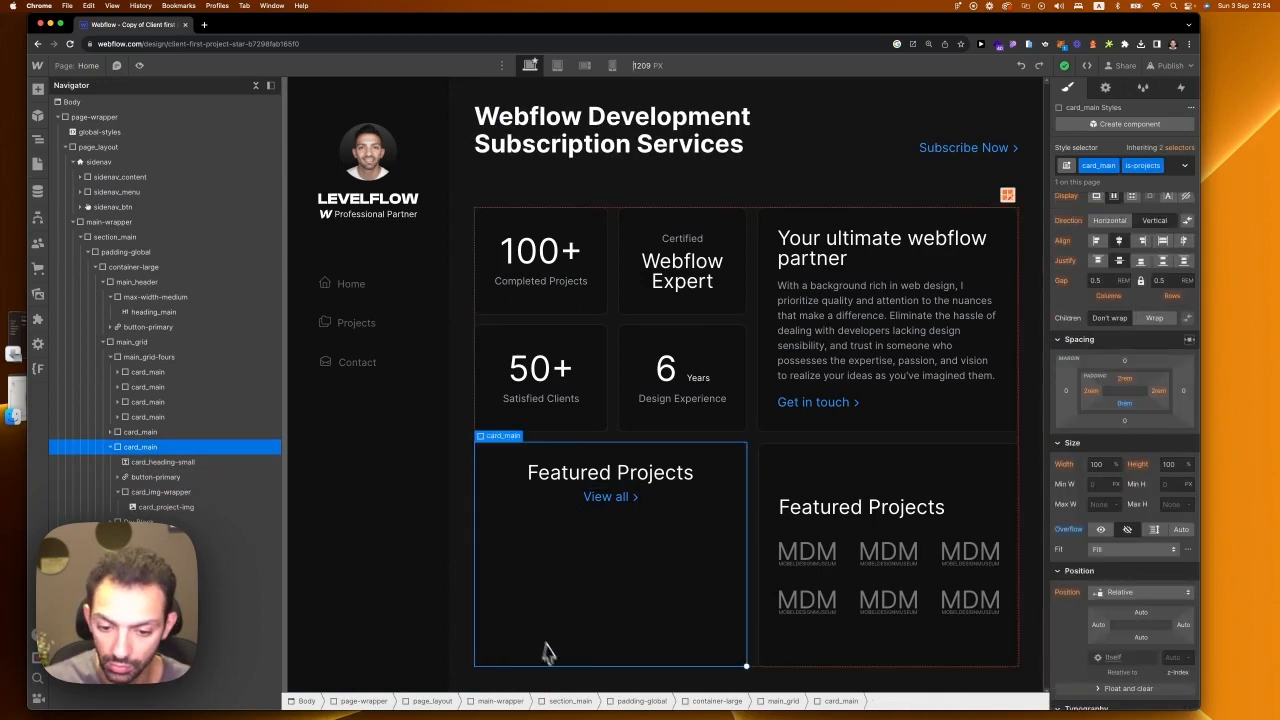
left_click(160, 507)
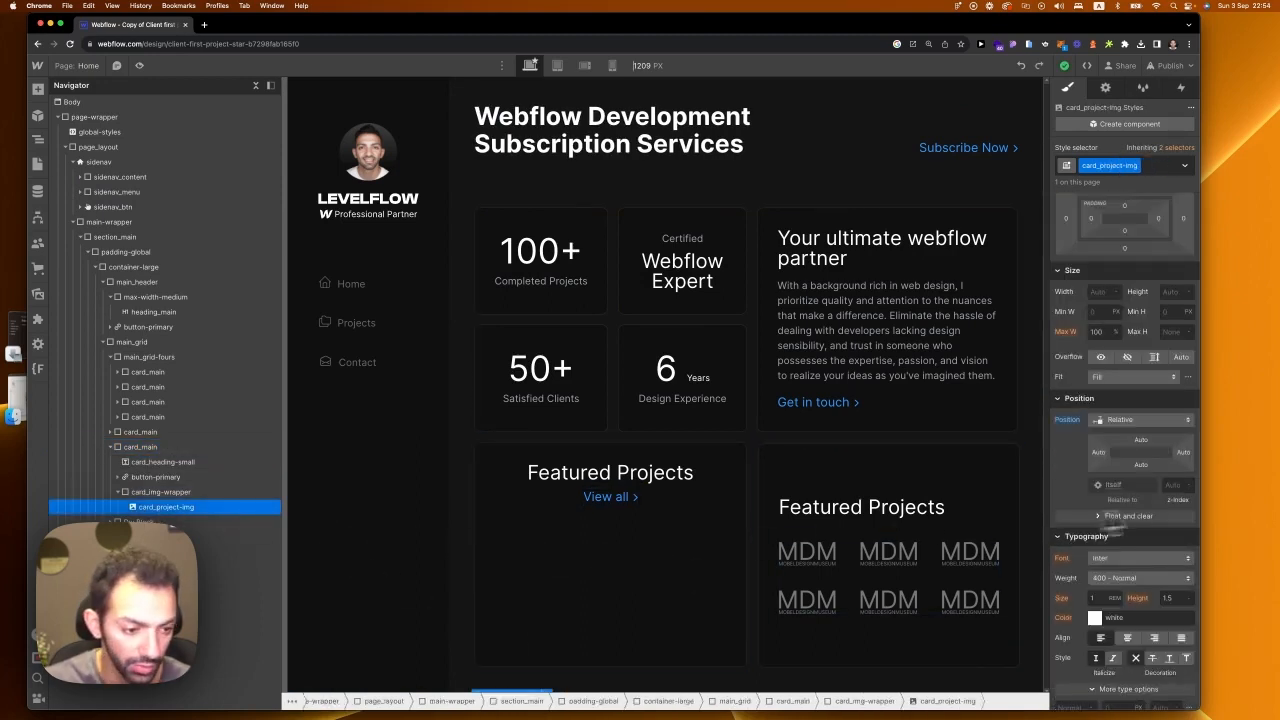
left_click(1119, 66)
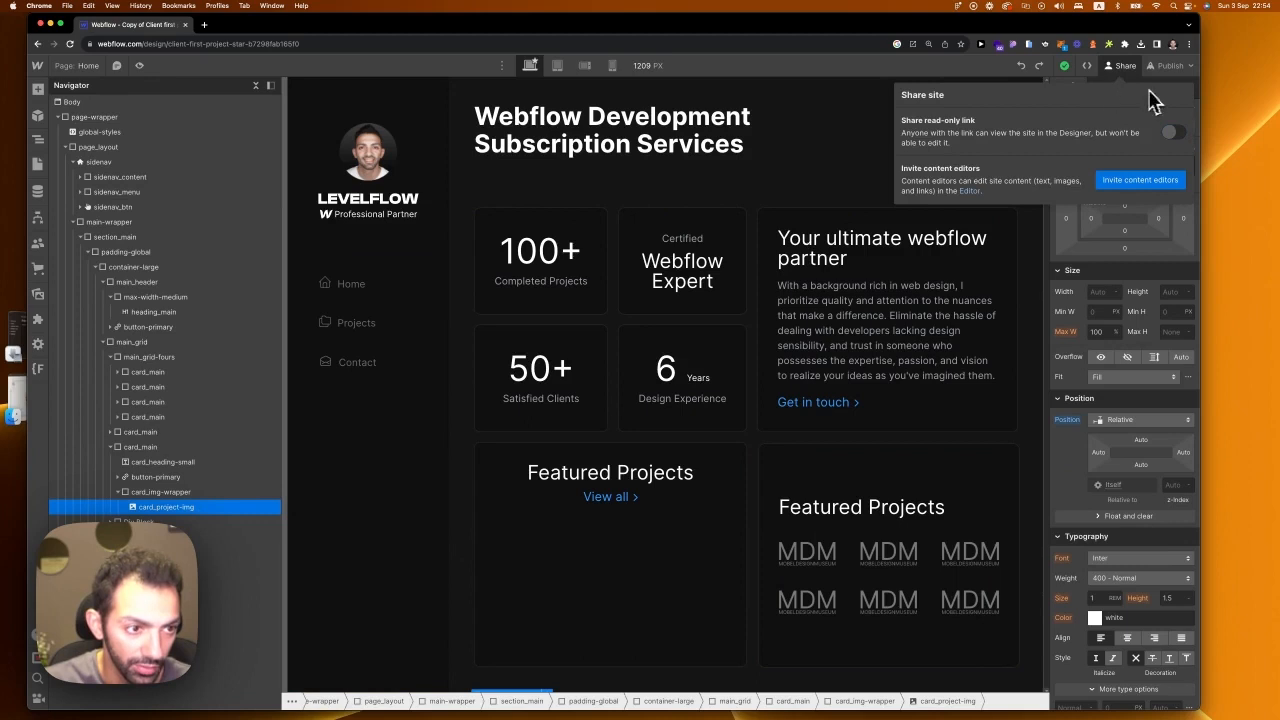
left_click(1106, 89)
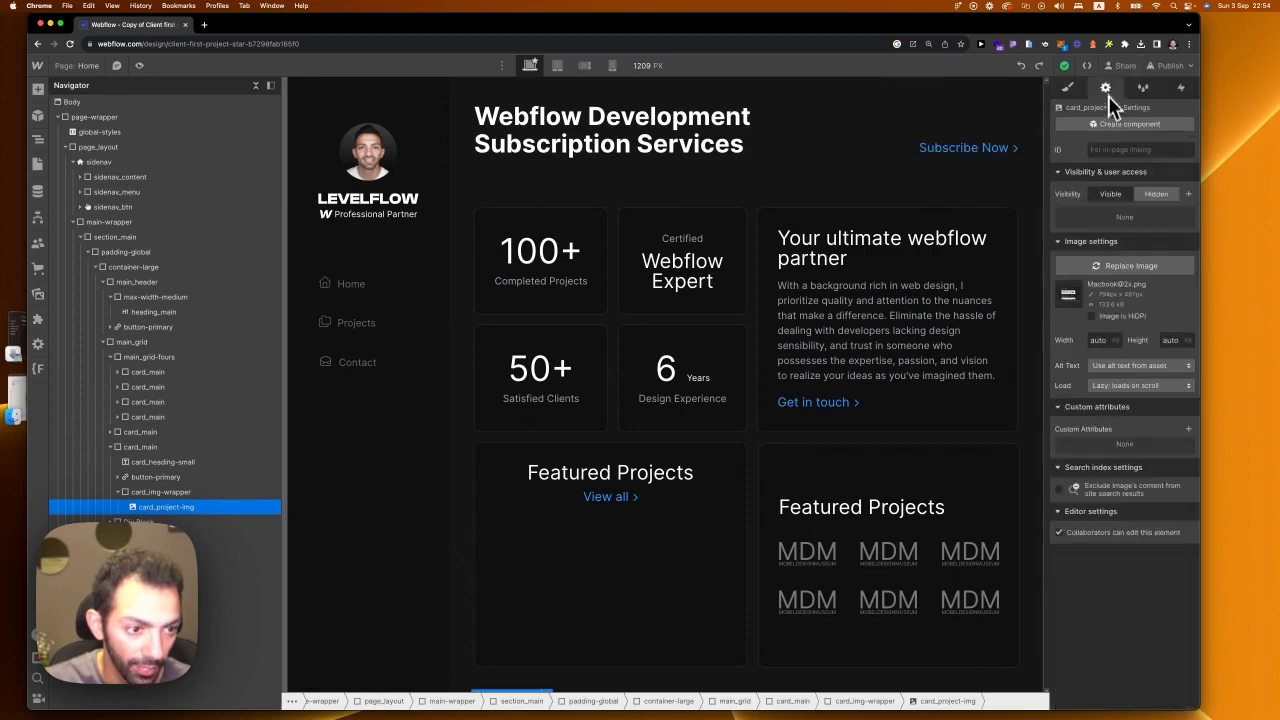
left_click(1125, 268)
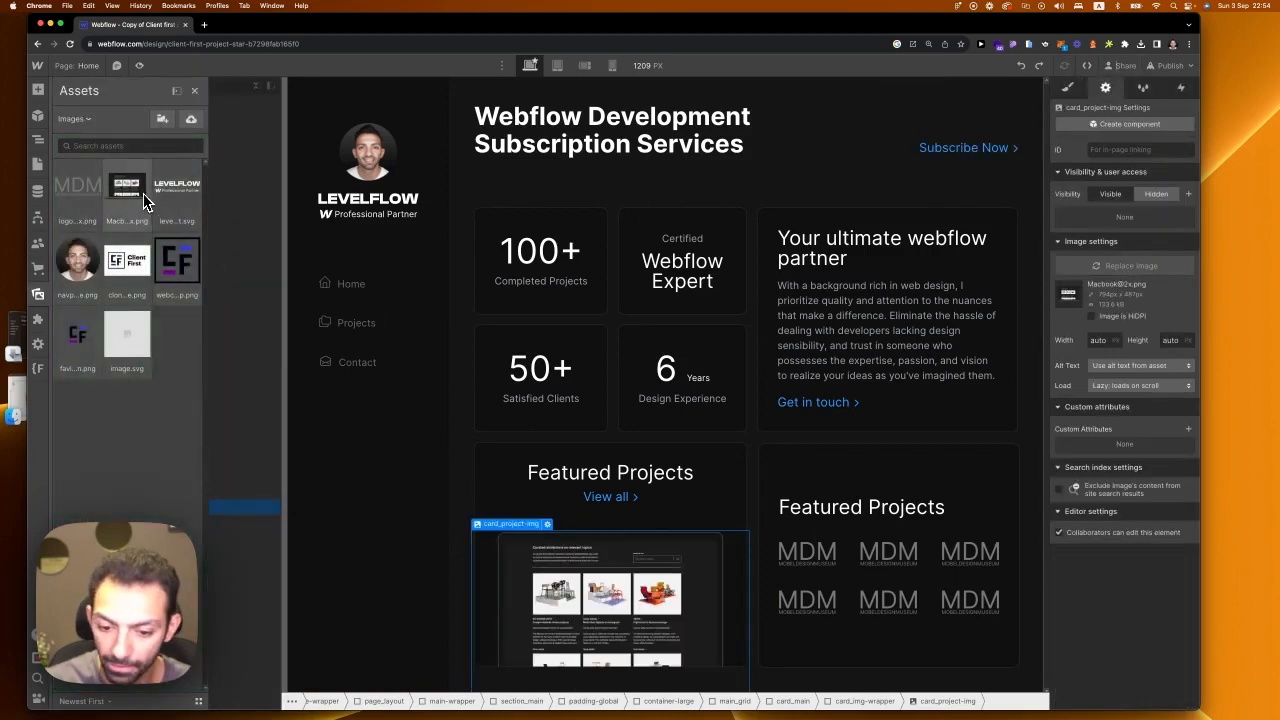
left_click(145, 201)
key("Escape")
left_click(802, 404)
left_click(745, 428)
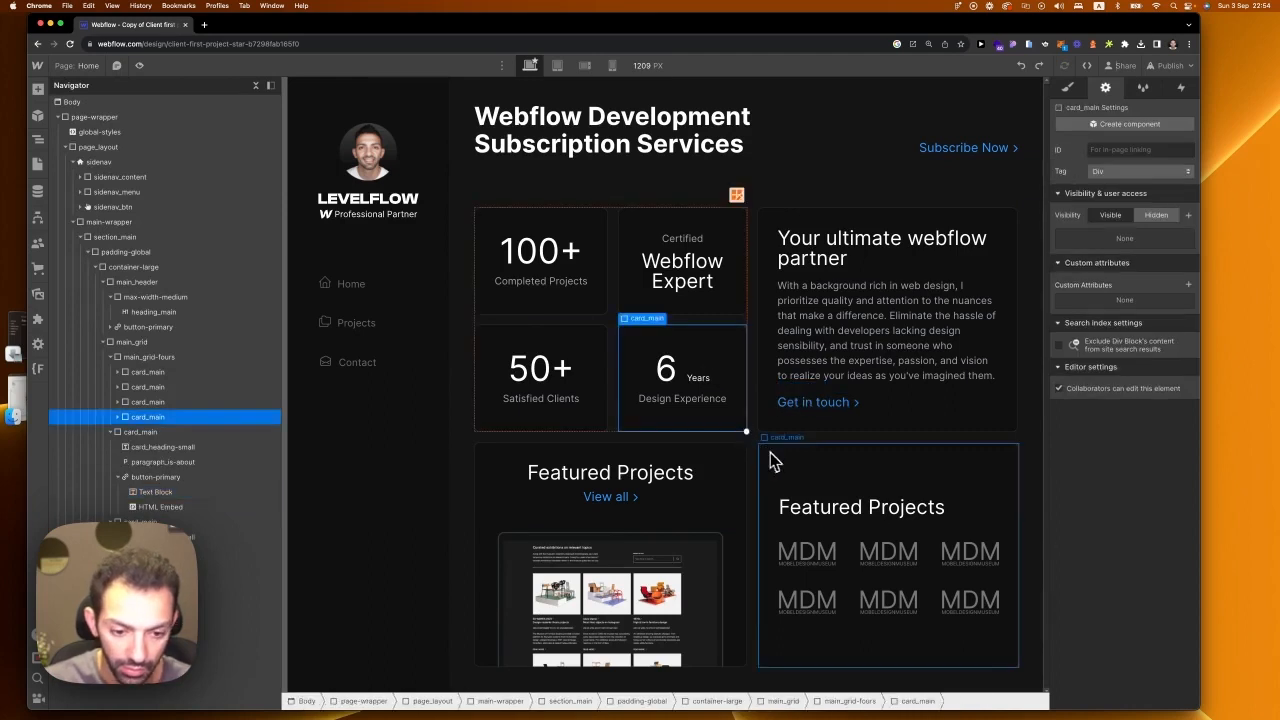
left_click(759, 457)
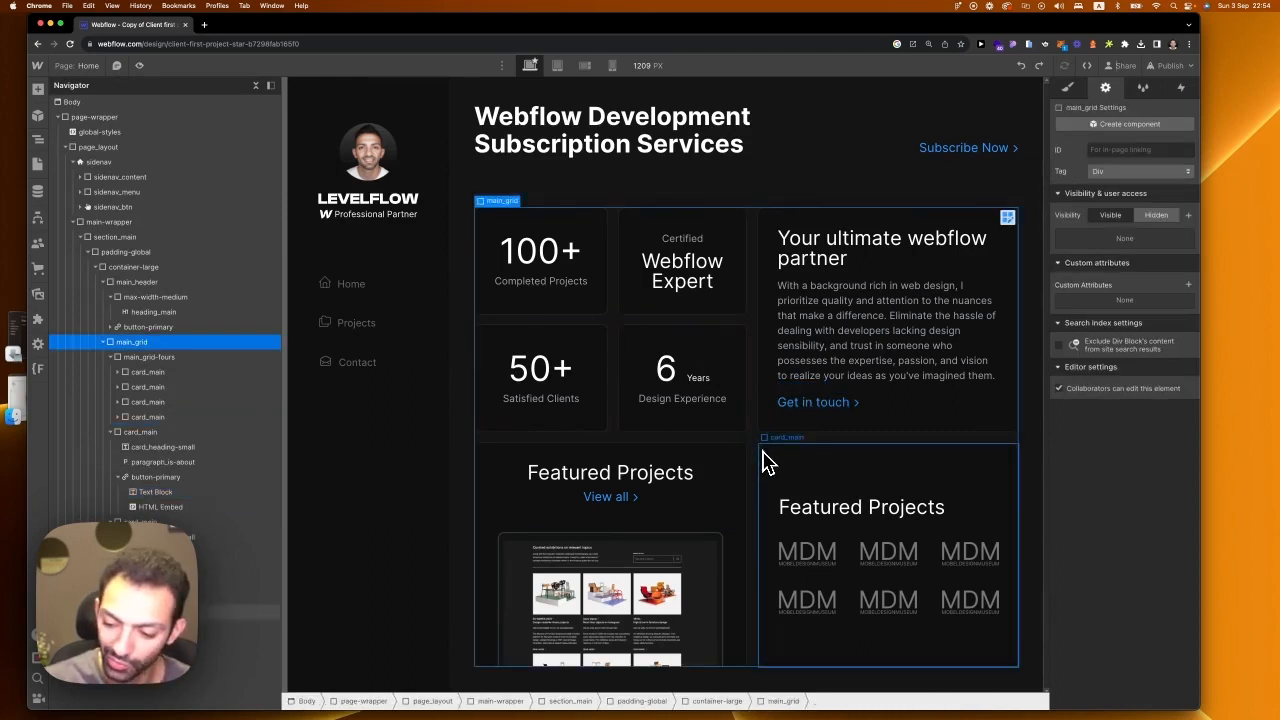
left_click(830, 195)
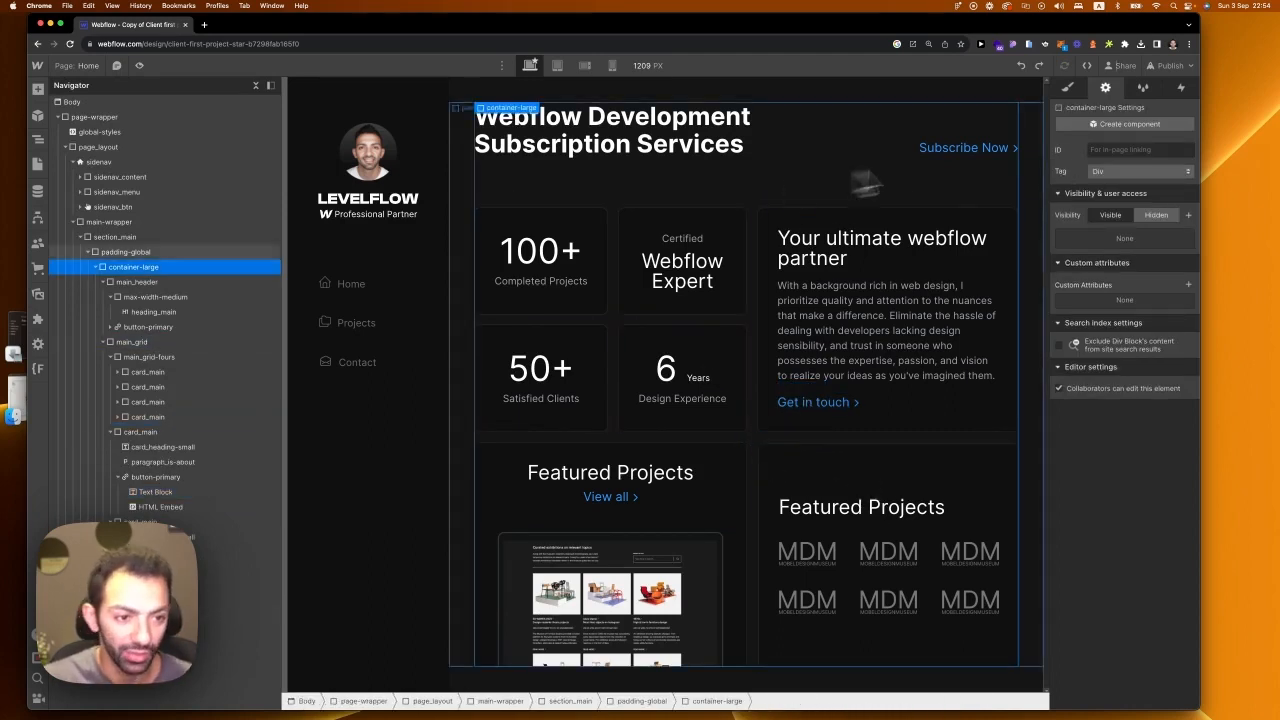
left_click(1005, 155)
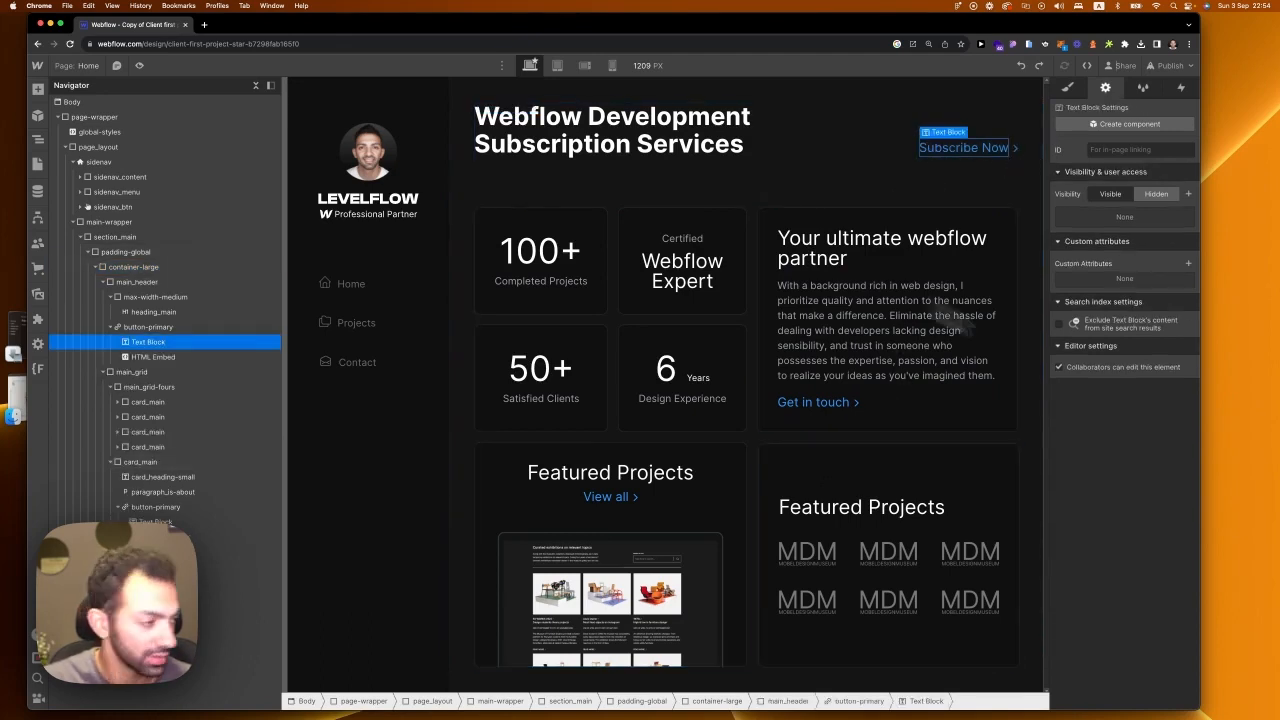
left_click(430, 398)
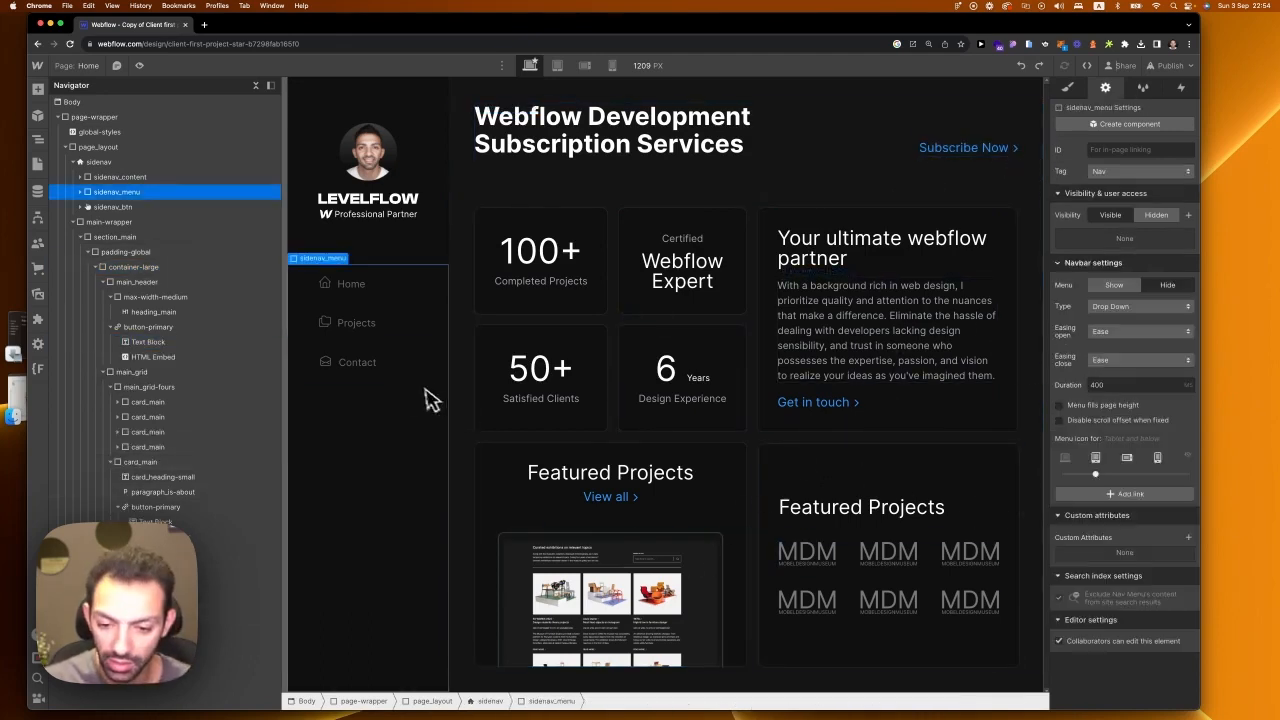
Step: Add two copies of the Contact sidenav_link below it and rename them Videos and About
left_click(313, 376)
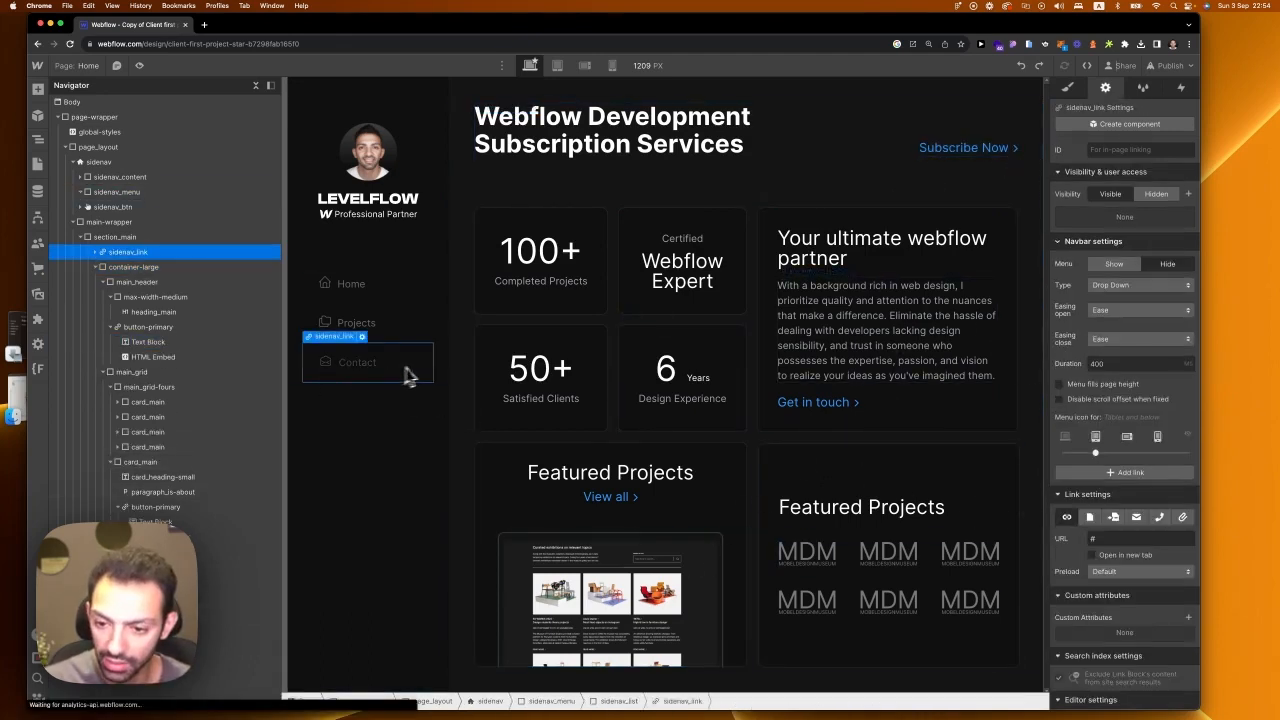
left_click(254, 87)
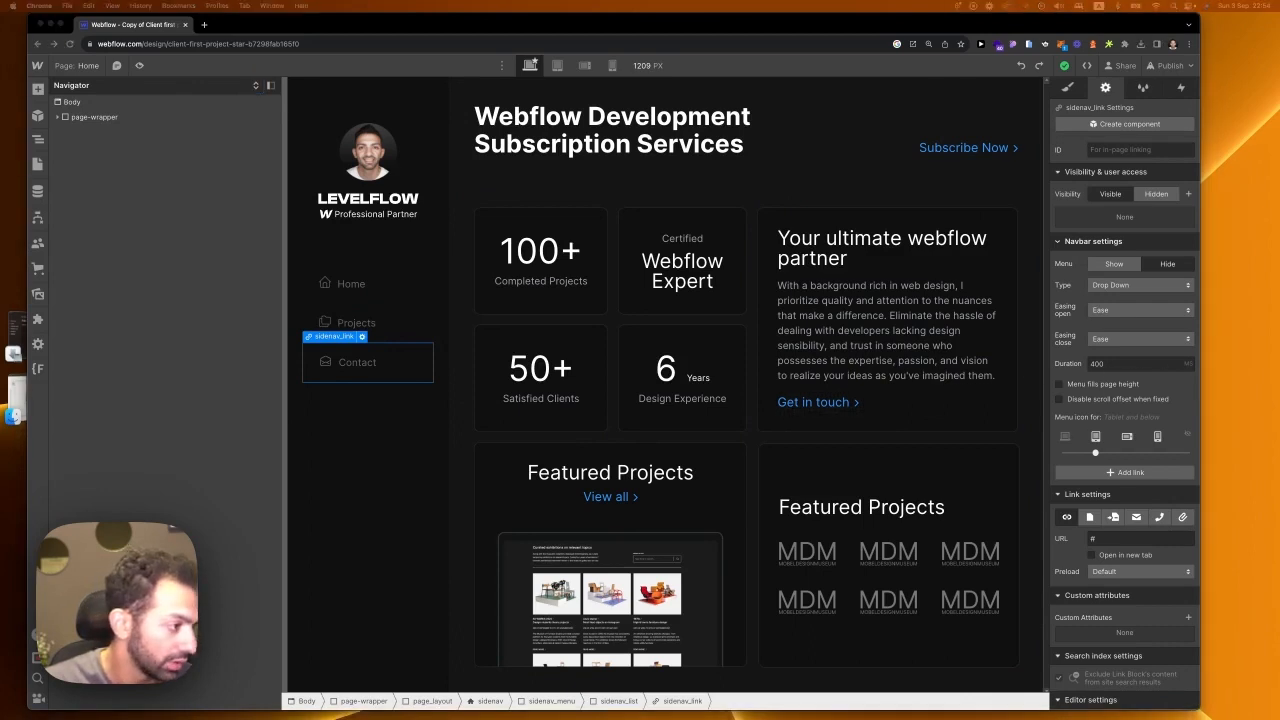
left_click(310, 367)
key("super+v")
left_click(366, 407)
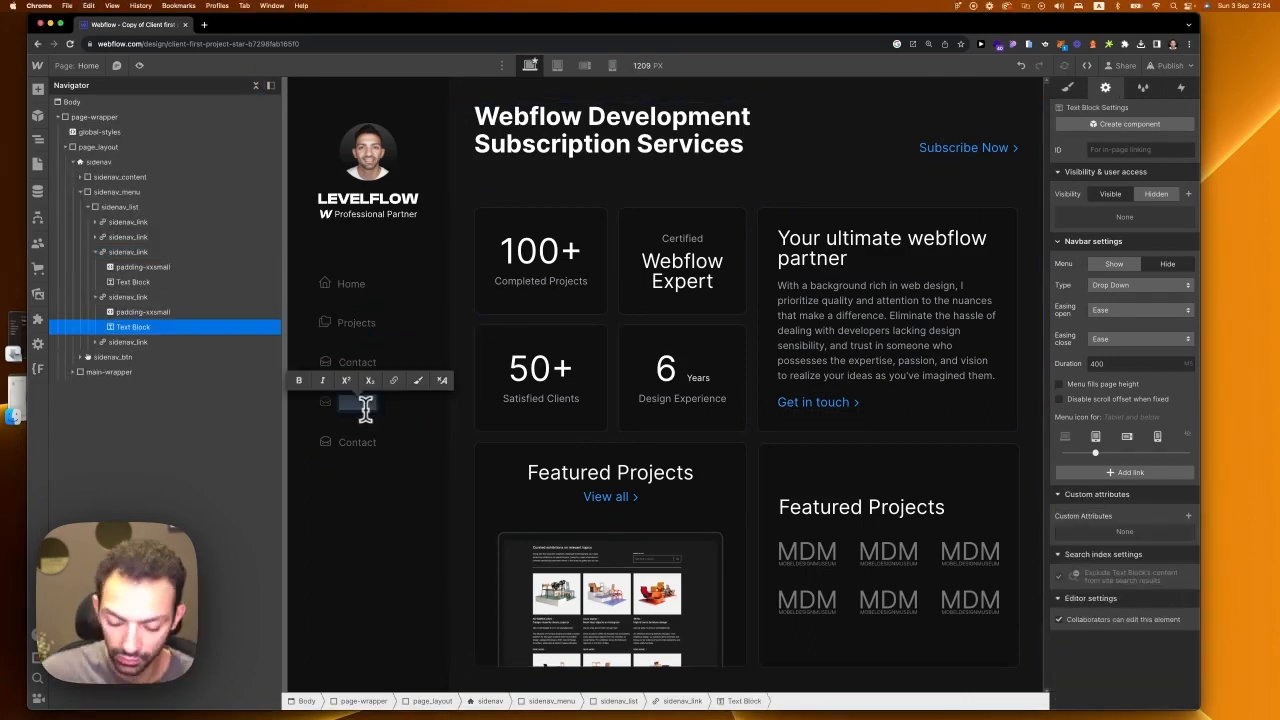
left_click(359, 443)
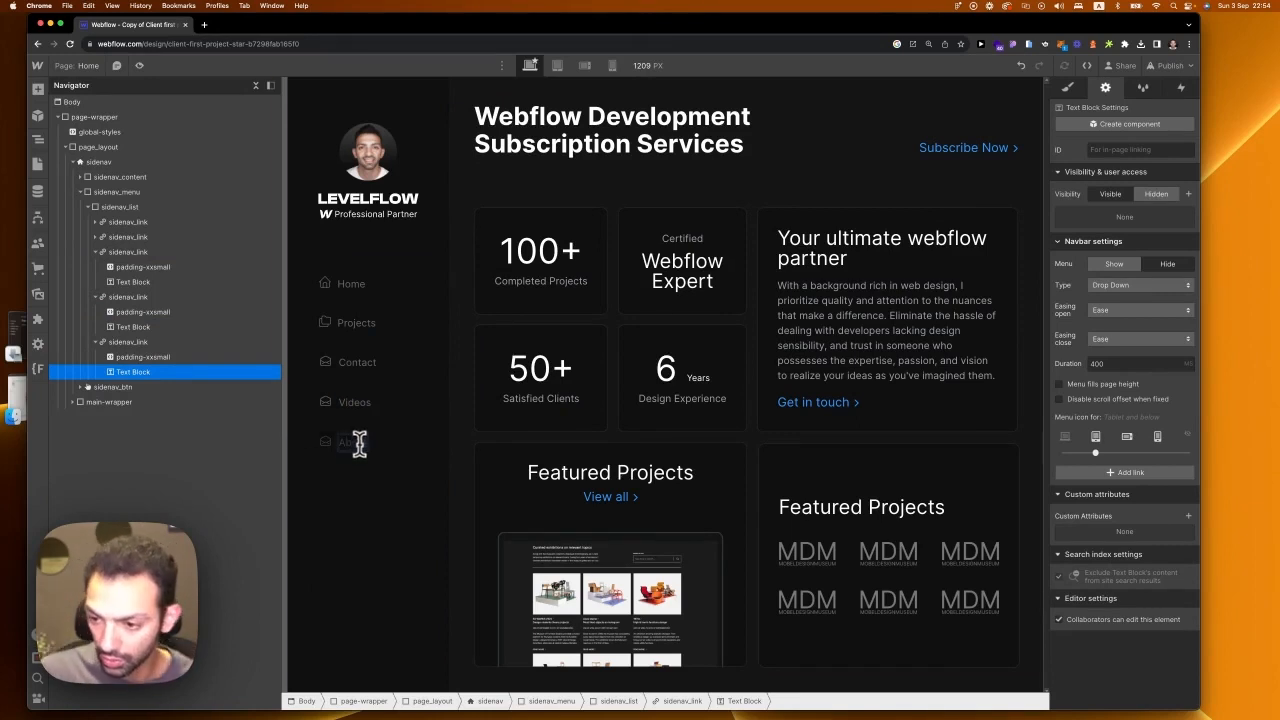
Step: Move the Contact sidenav_link to the end of sidenav_list, after the Videos and About links
left_click(96, 298)
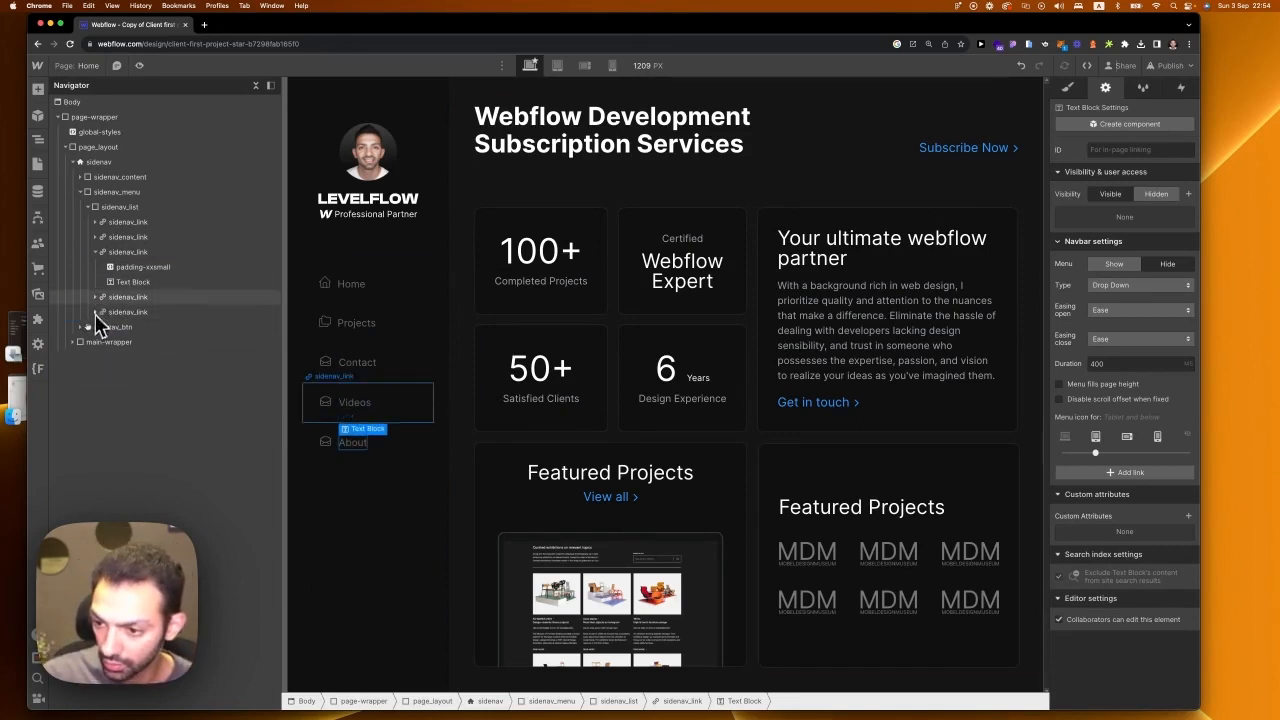
left_click(115, 302)
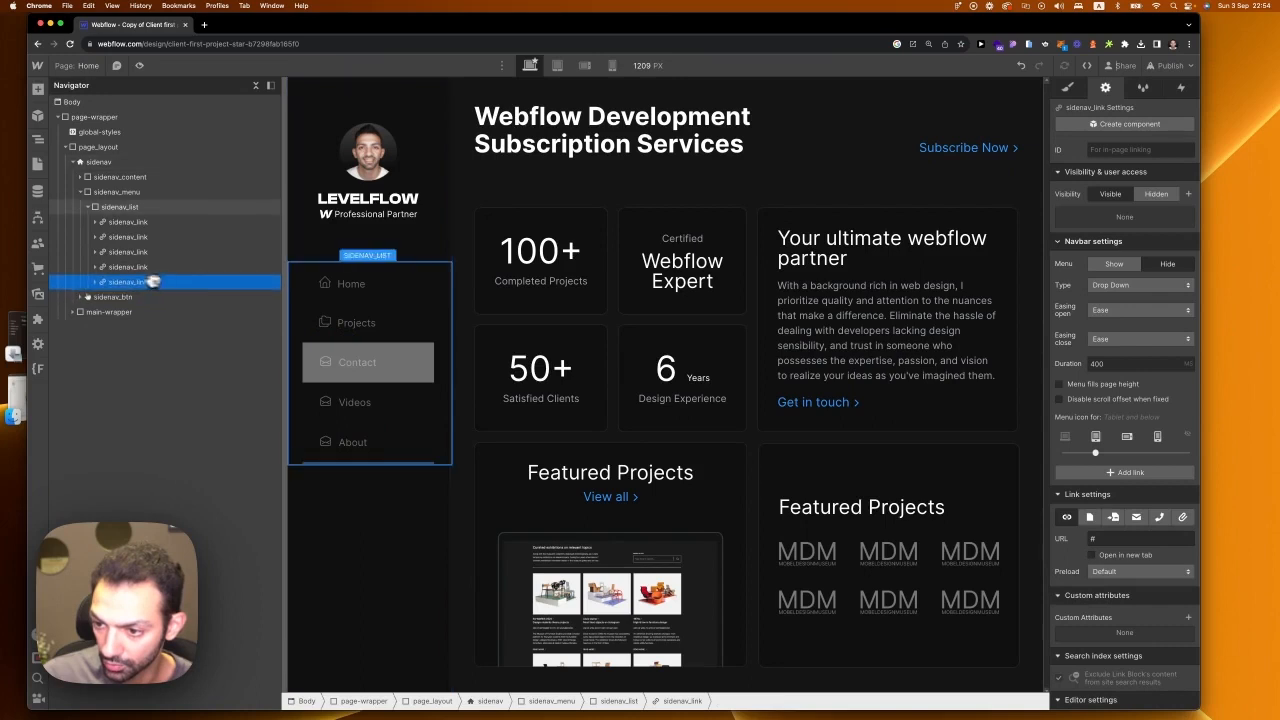
left_click_drag(153, 282, 185, 298)
Step: Replace the About link's icon embed code with an 18 × 18 person icon SVG made of a circle and a path
double_click(366, 374)
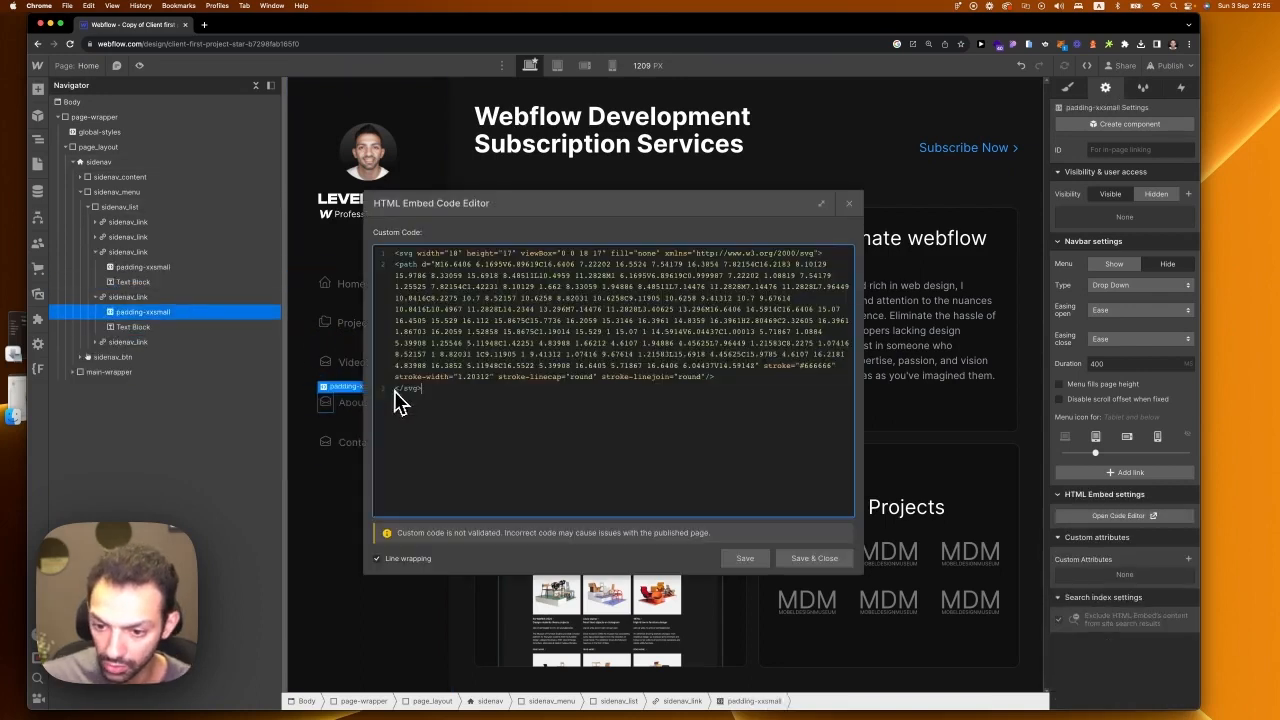
key("super+a")
left_click(692, 440)
mouse_move(895, 712)
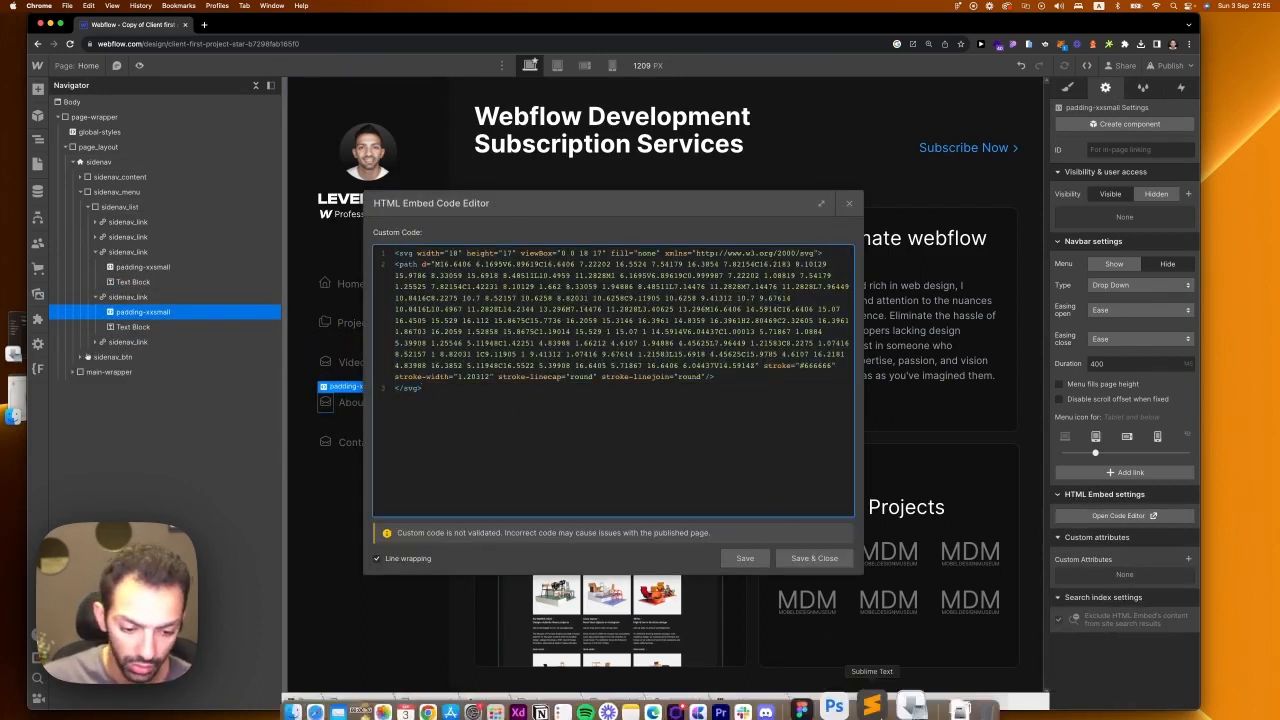
key("super+a")
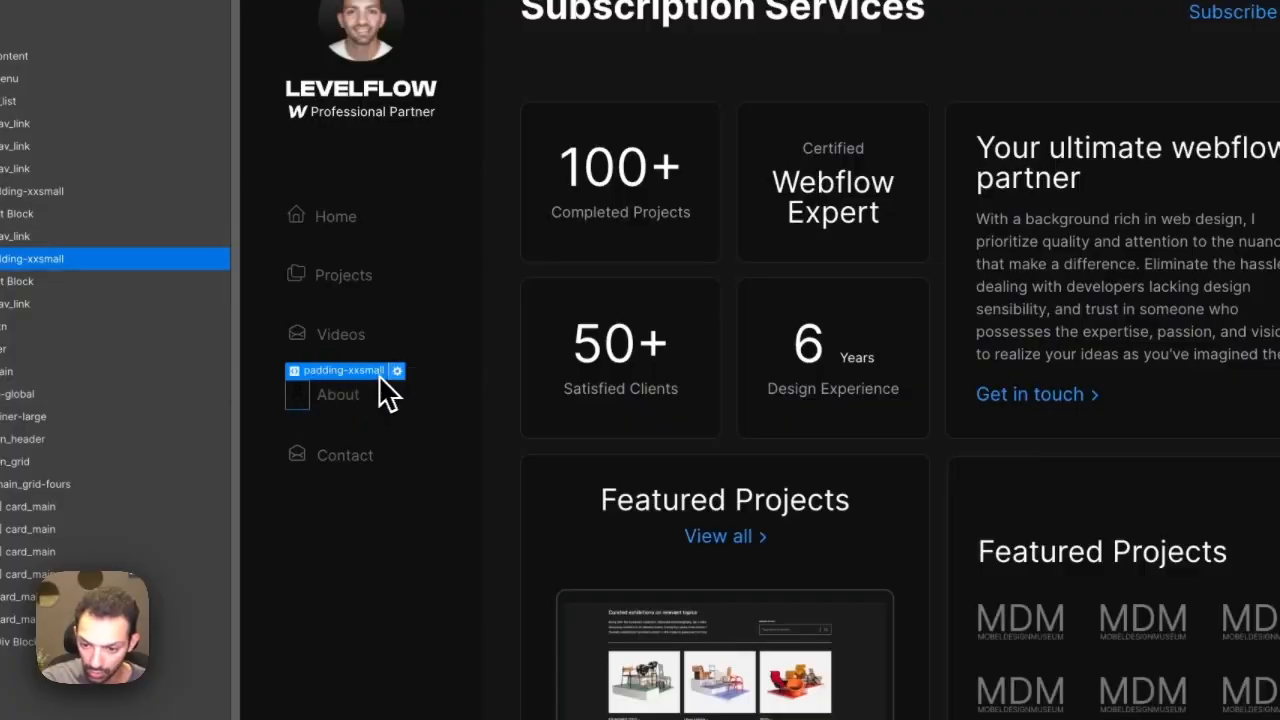
type("<svg width=\"18\" height=\"18\" viewBox=\"0 0 24 24\" fill=\"none\" xmlns=\"http://www.w3.org/2000/svg\"> <circle cx=\"12\" cy=\"7\" r=\"4\" stroke=\"black\" stroke-width=\"2\" stroke-linecap=\"round\" stroke-linejoin=\"round\"/> <path d=\"M6 21V19C6 16.7909 7.79086 15 10 15H14C16.2091 15 18 16.7909 18 19V21\" stroke=\"black\" stroke-width=\"2\" stroke-linecap=\"round\" stroke-linejoin=\"round\"/> </svg>")
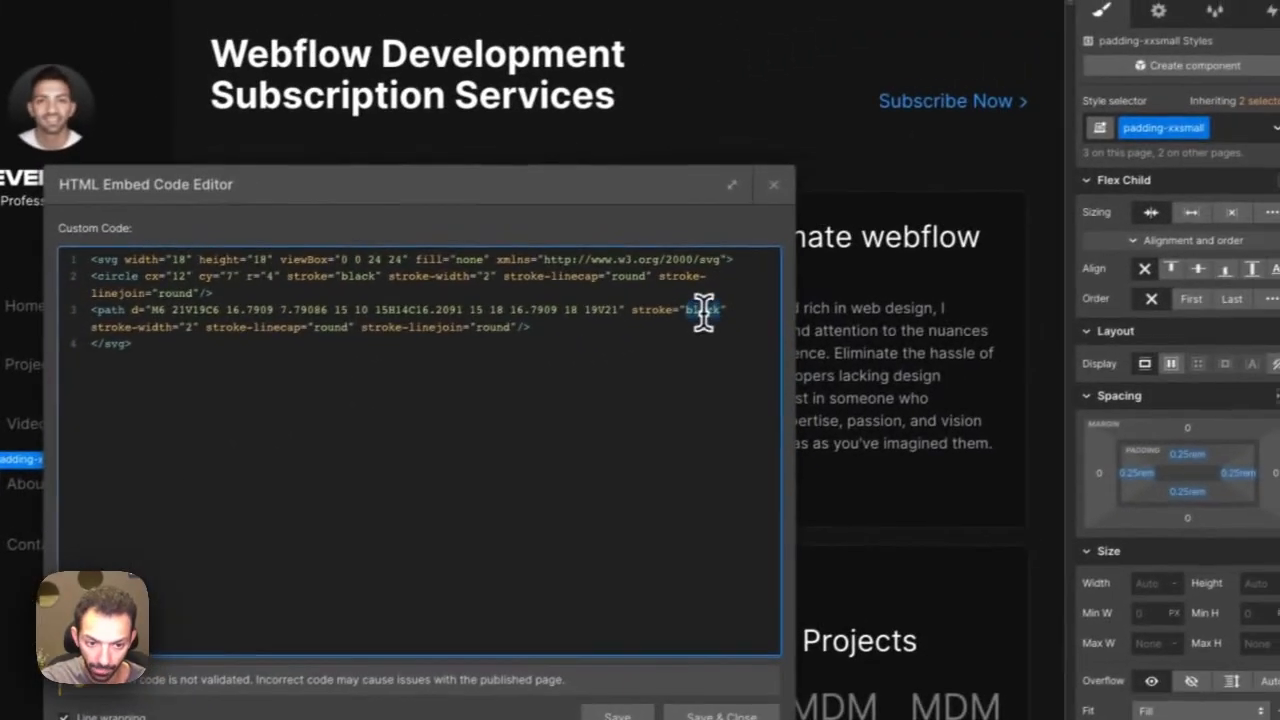
Step: Set the stroke of both the path and the circle in the About icon's SVG to currentColor and save the embed
double_click(1008, 220)
type("currentColor")
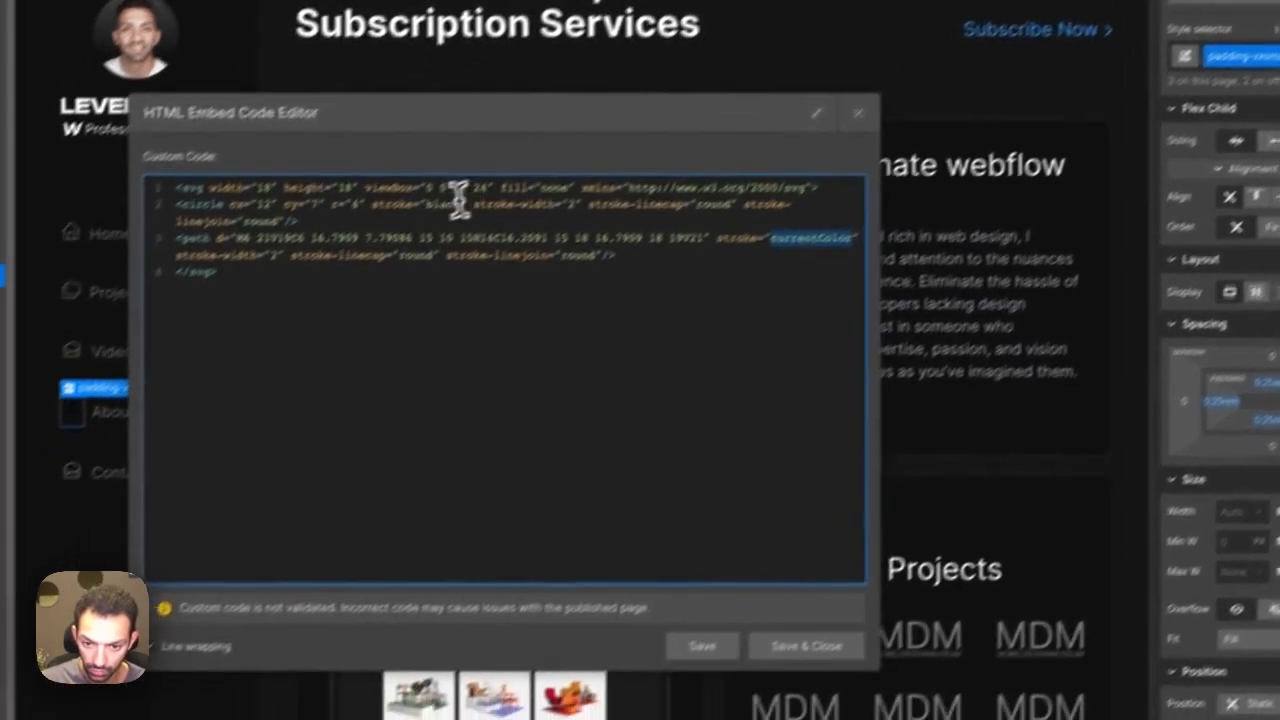
left_click(346, 281)
type("currentColor")
key("super+a")
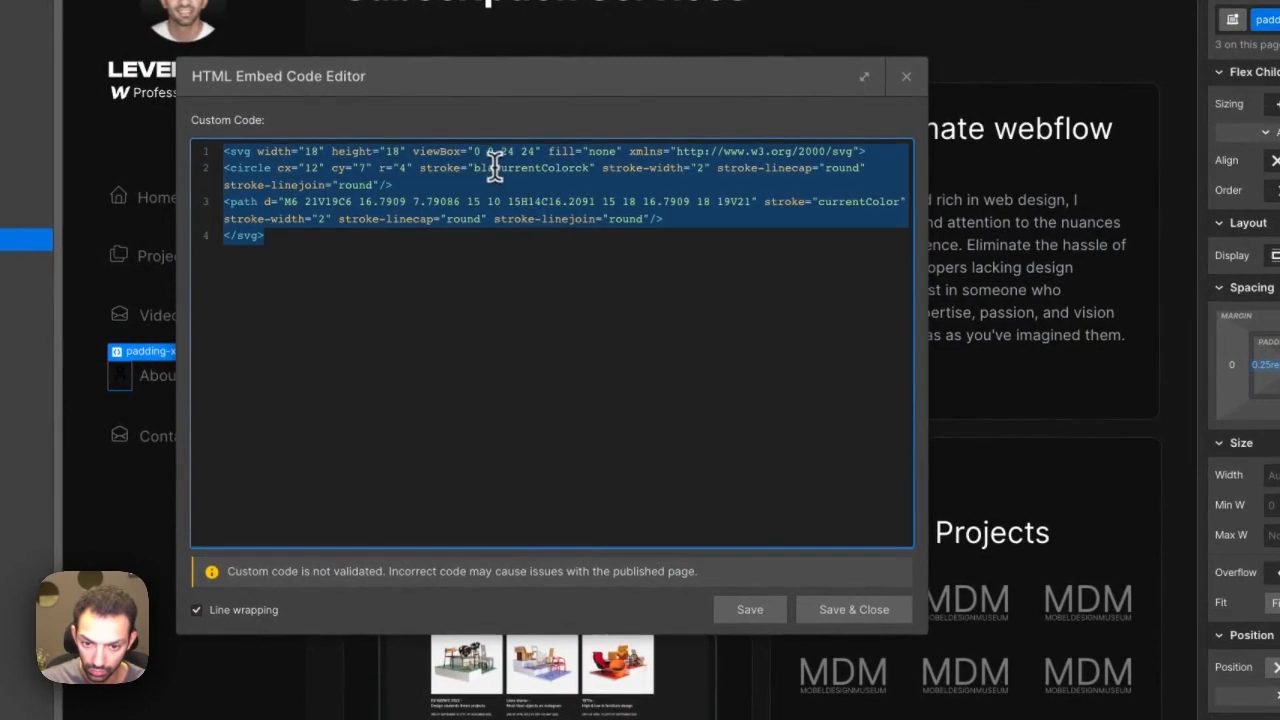
double_click(495, 167)
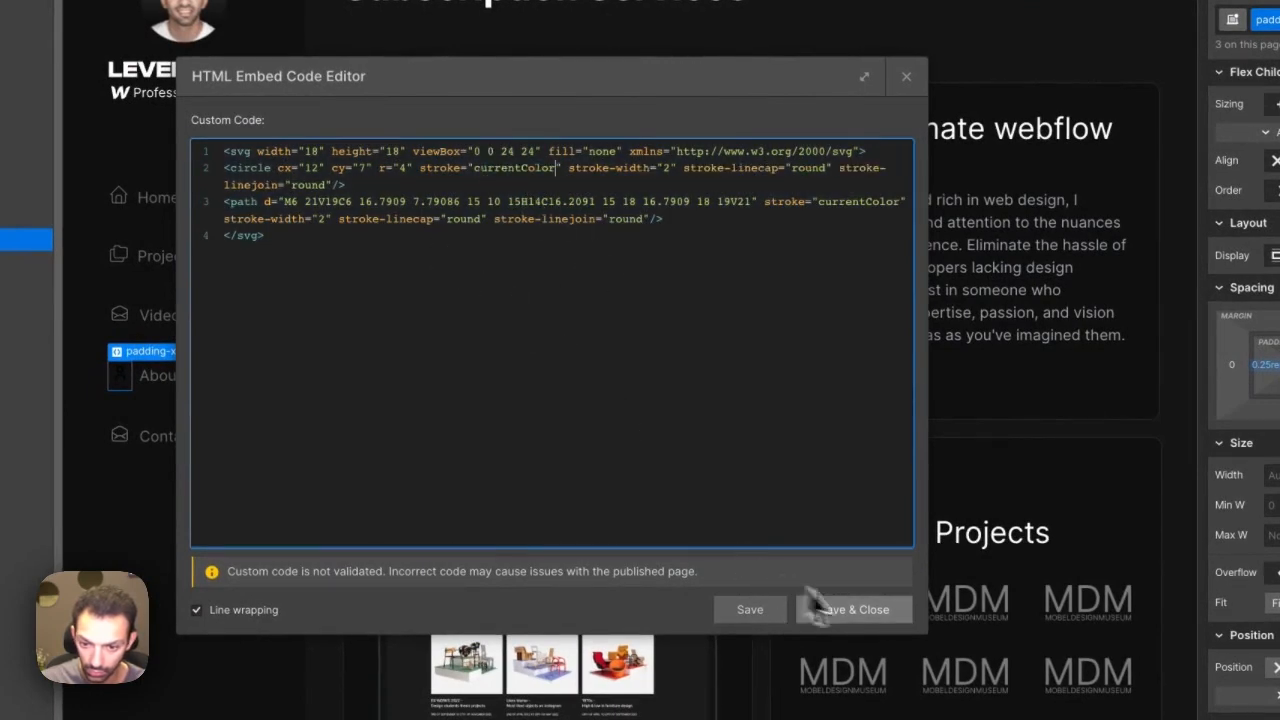
left_click(885, 609)
left_click(878, 612)
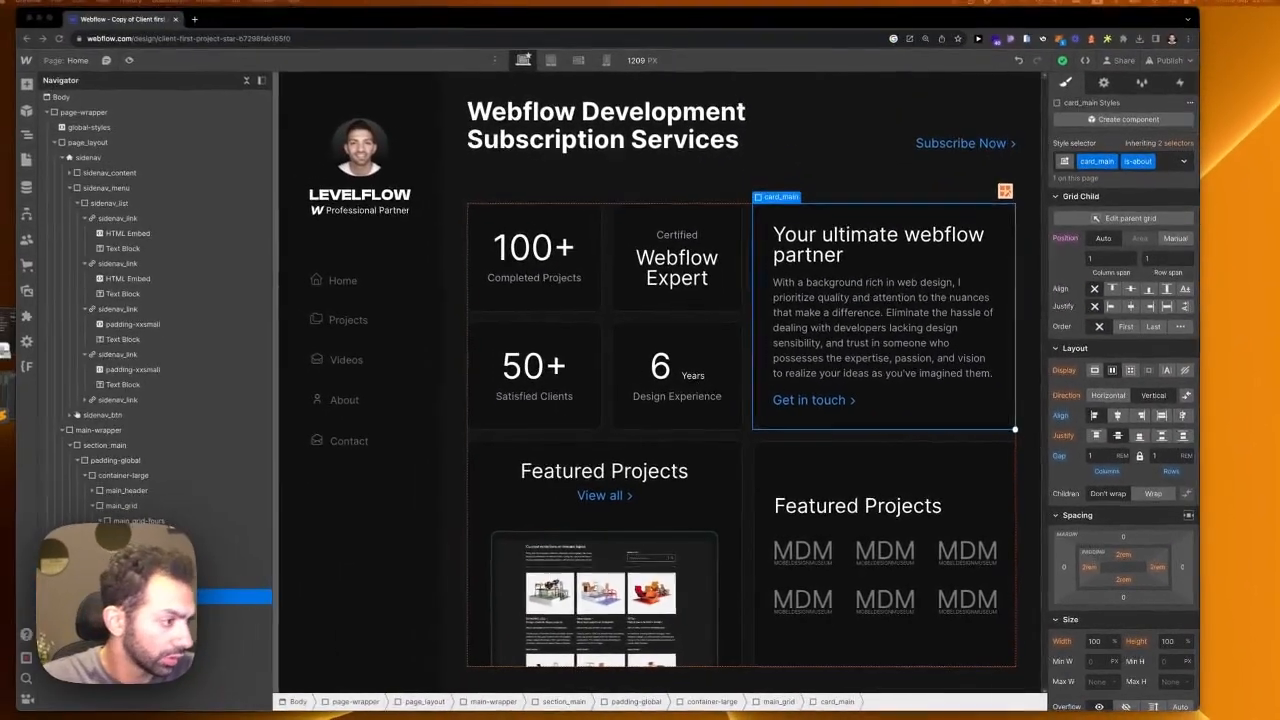
Step: In the Videos icon's SVG embed, set the rectangle's stroke to currecntColor and the SVG size to 18 × 18, saving the code
double_click(325, 322)
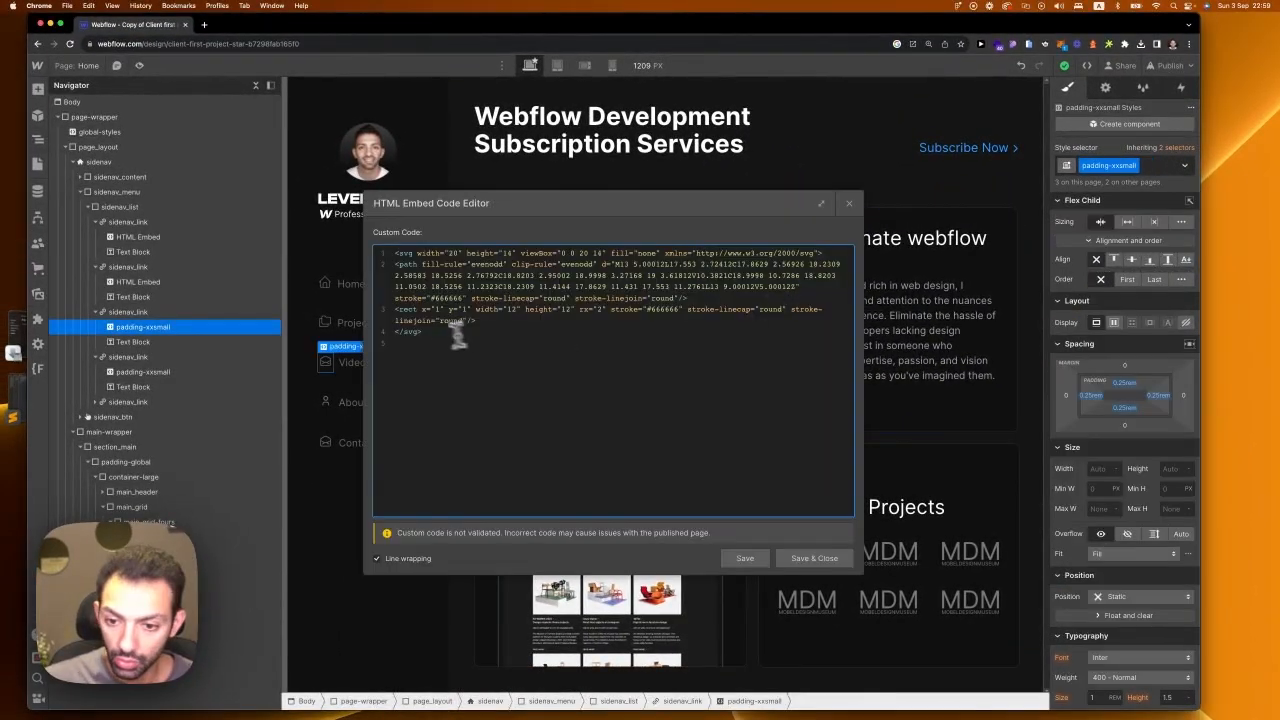
double_click(658, 311)
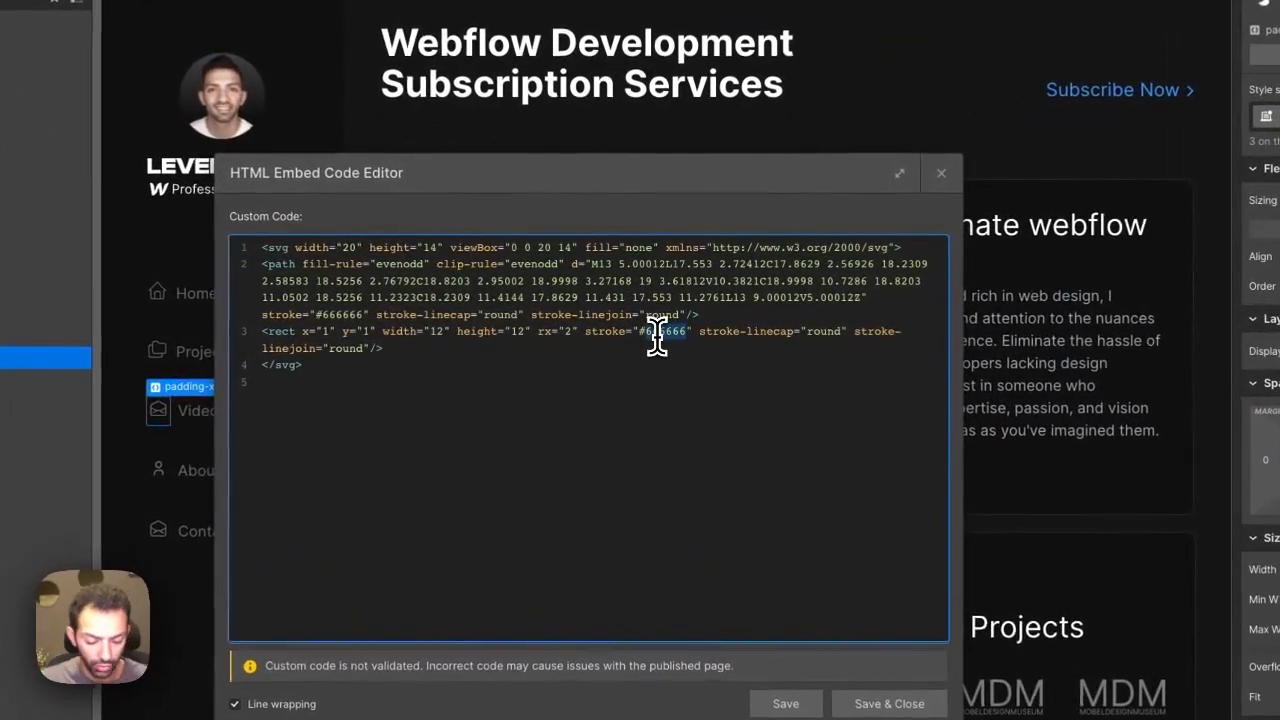
key("BackSpace")
key("BackSpace")
type("currecntColor")
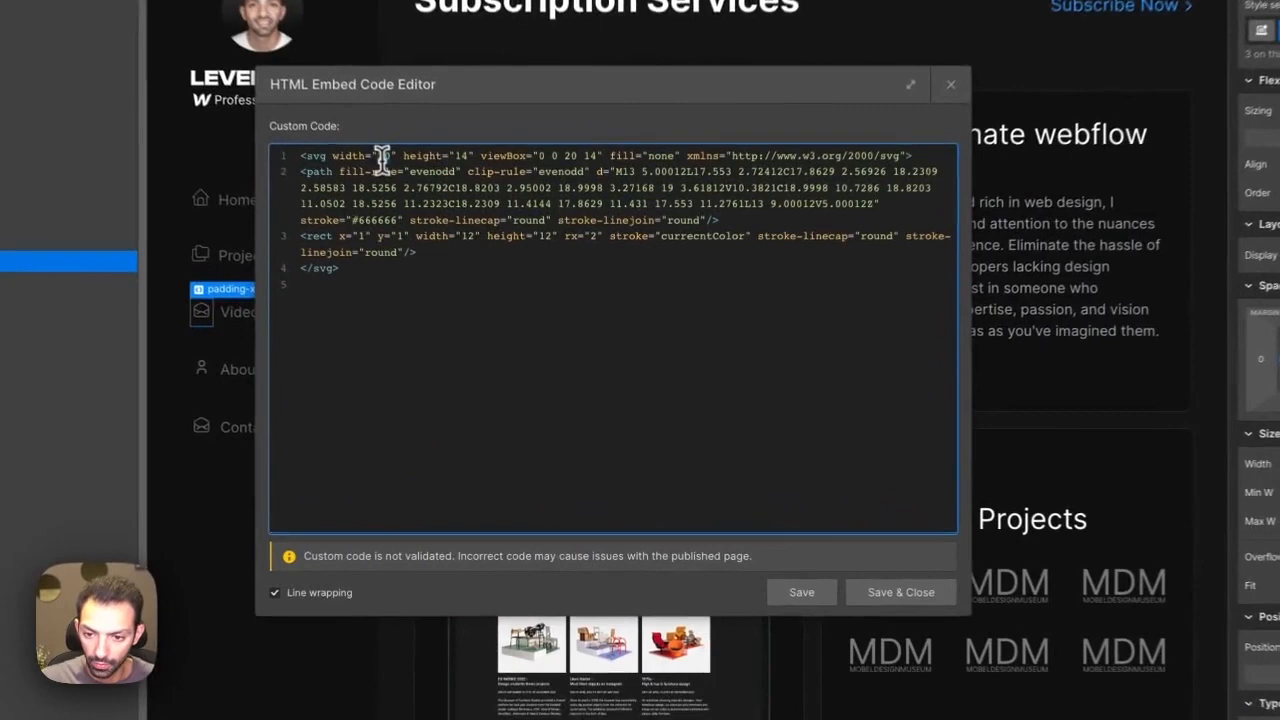
double_click(448, 253)
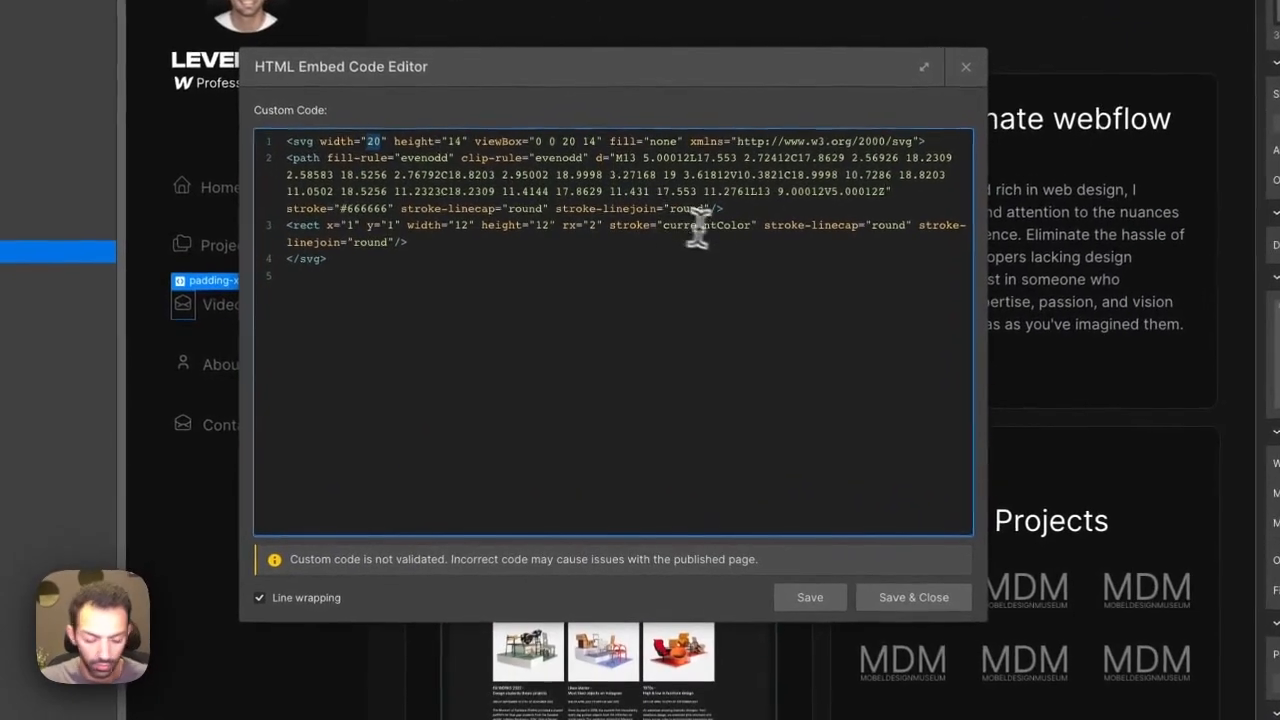
type("18")
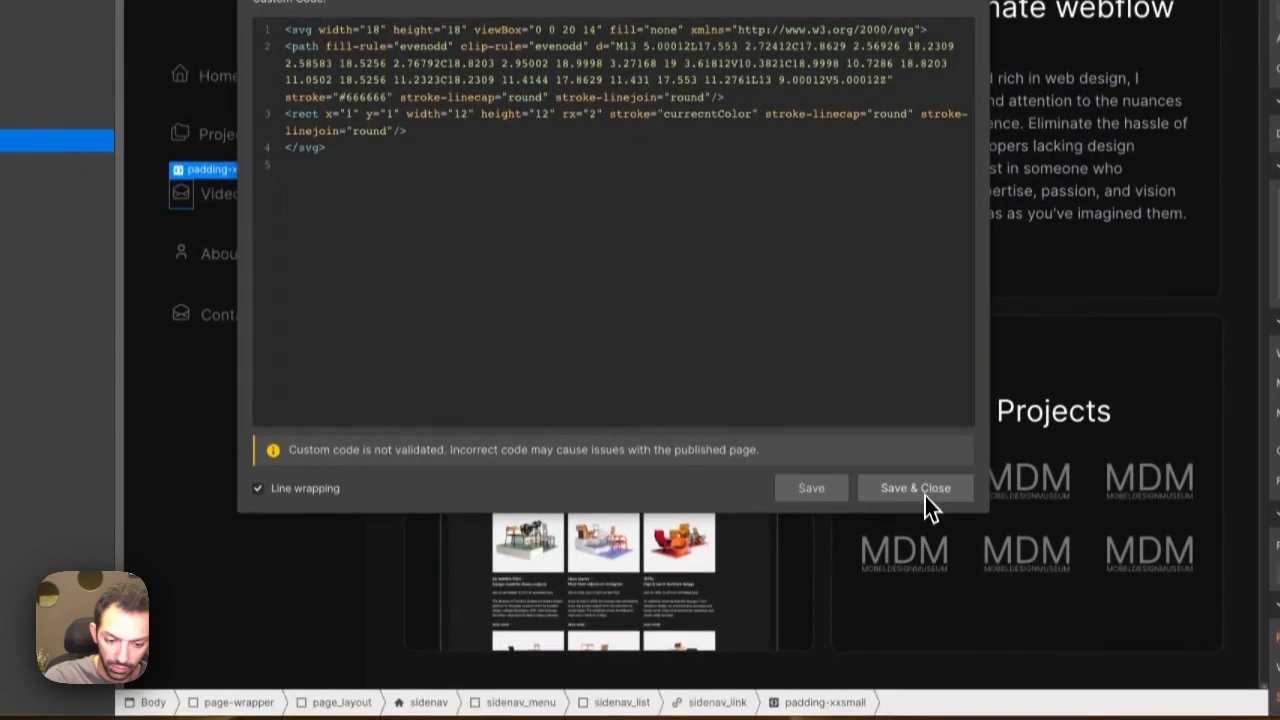
left_click(915, 598)
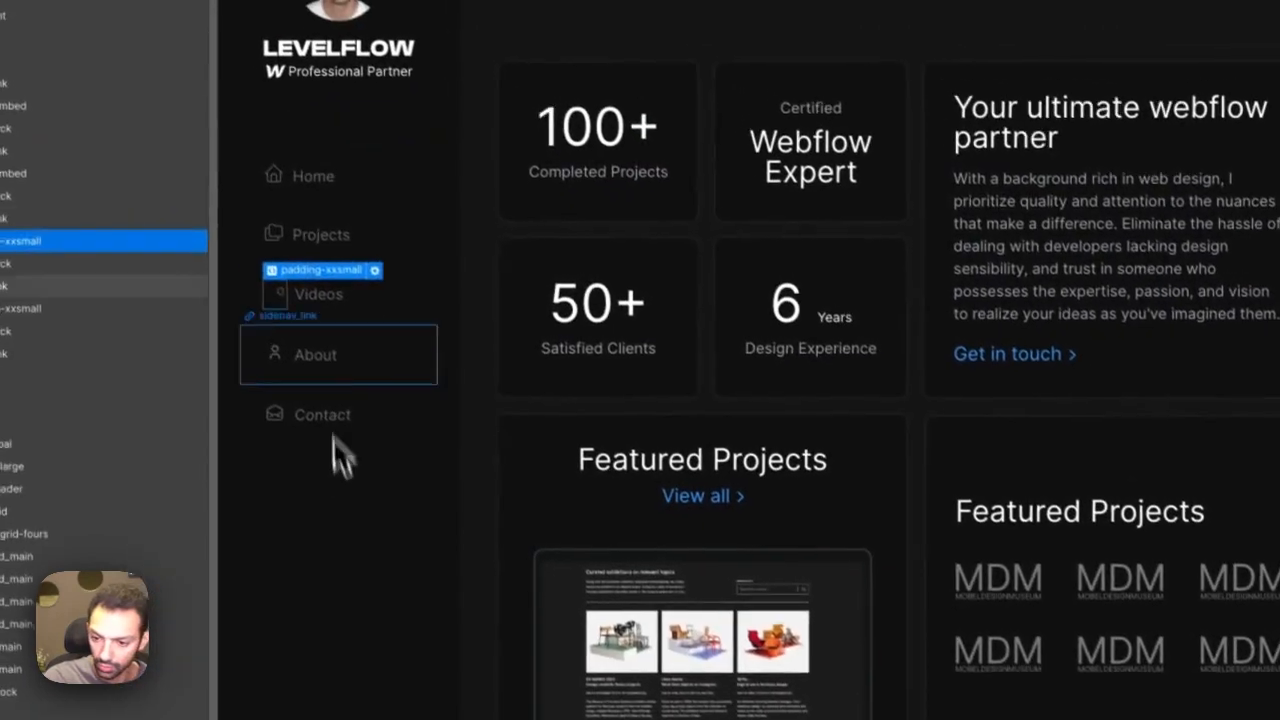
Step: Set the Videos icon's path stroke to currentColor, correct the rectangle's stroke to currentColor, and save the embed
double_click(378, 290)
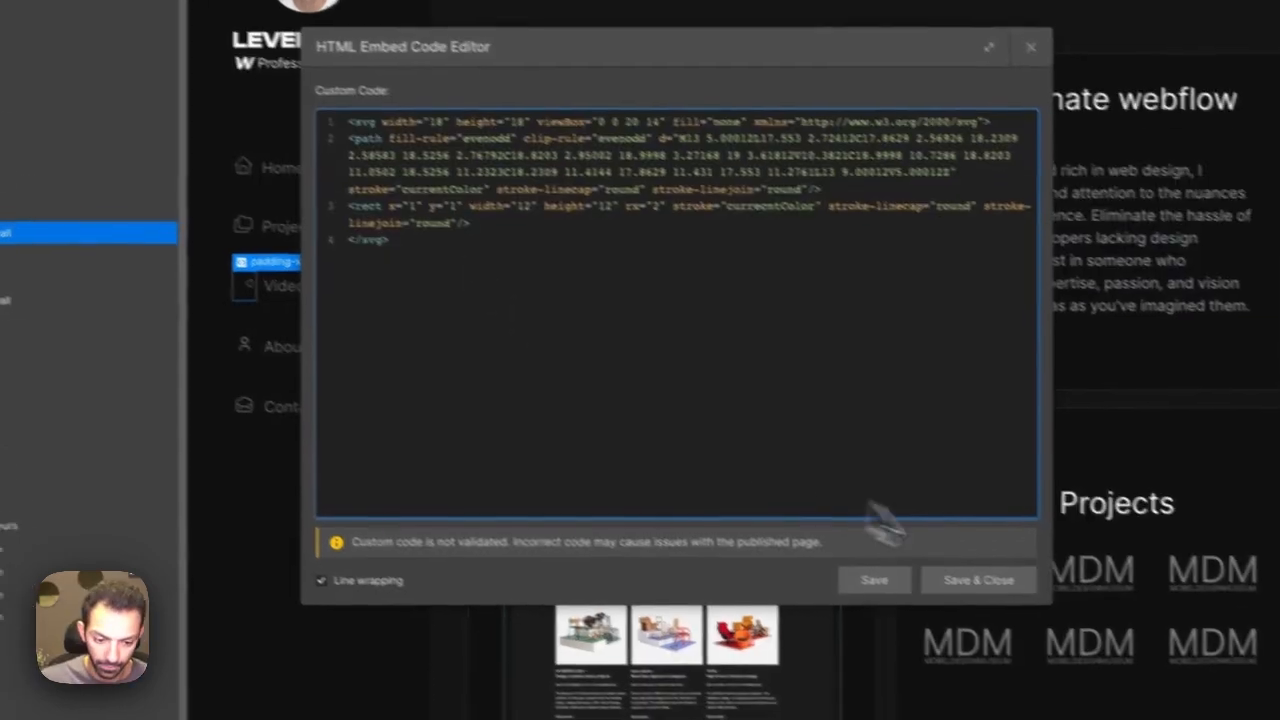
left_click(1016, 597)
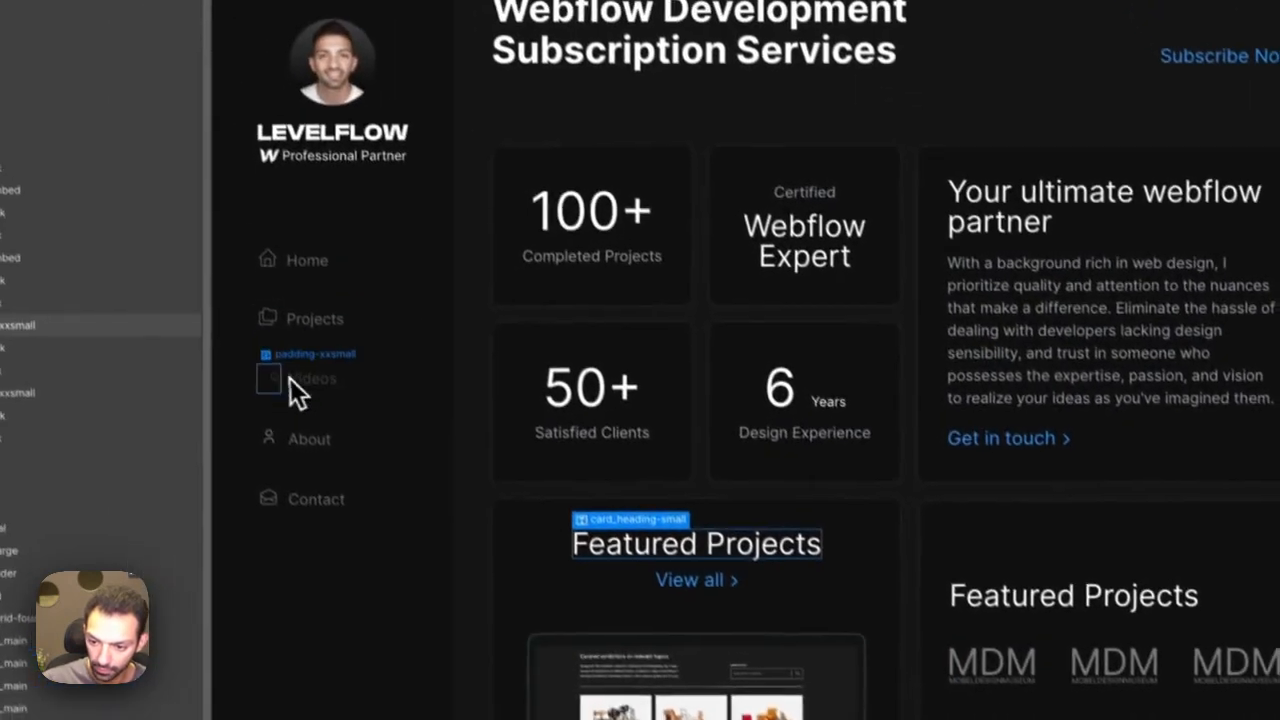
double_click(291, 263)
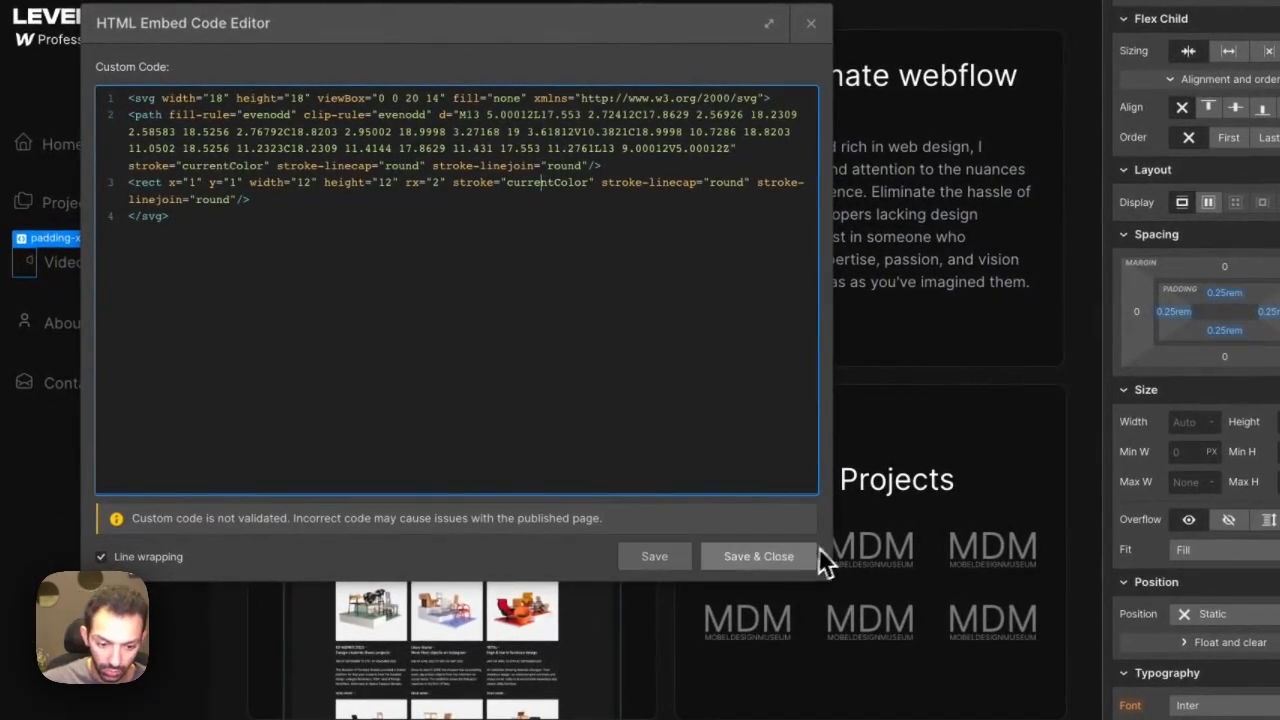
left_click(816, 556)
left_click(554, 371)
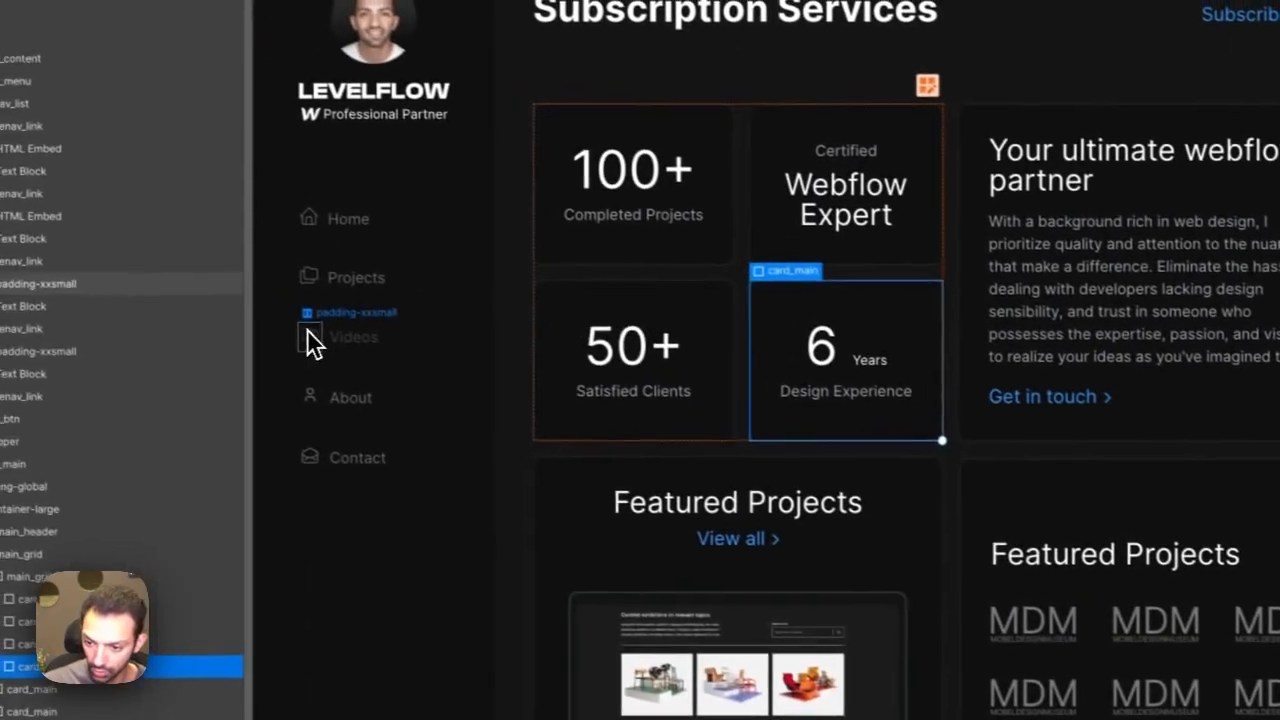
left_click(307, 341)
left_click(570, 340)
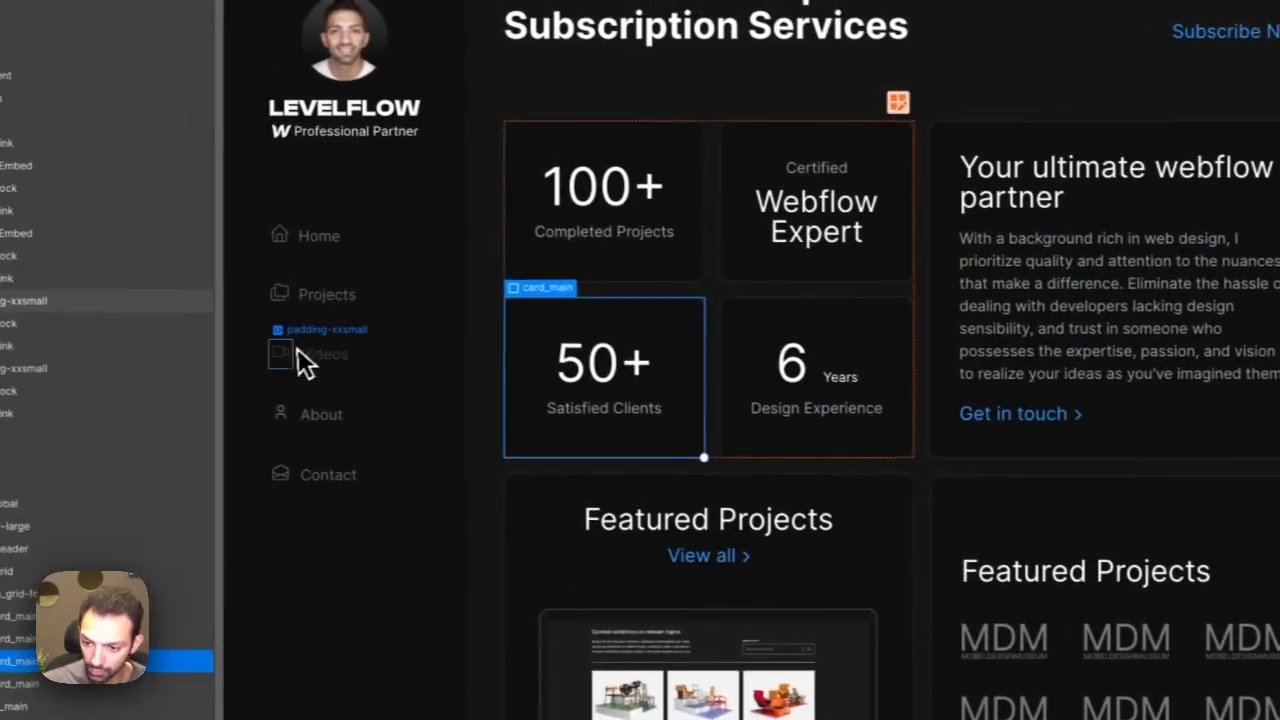
left_click(298, 349)
left_click(993, 437)
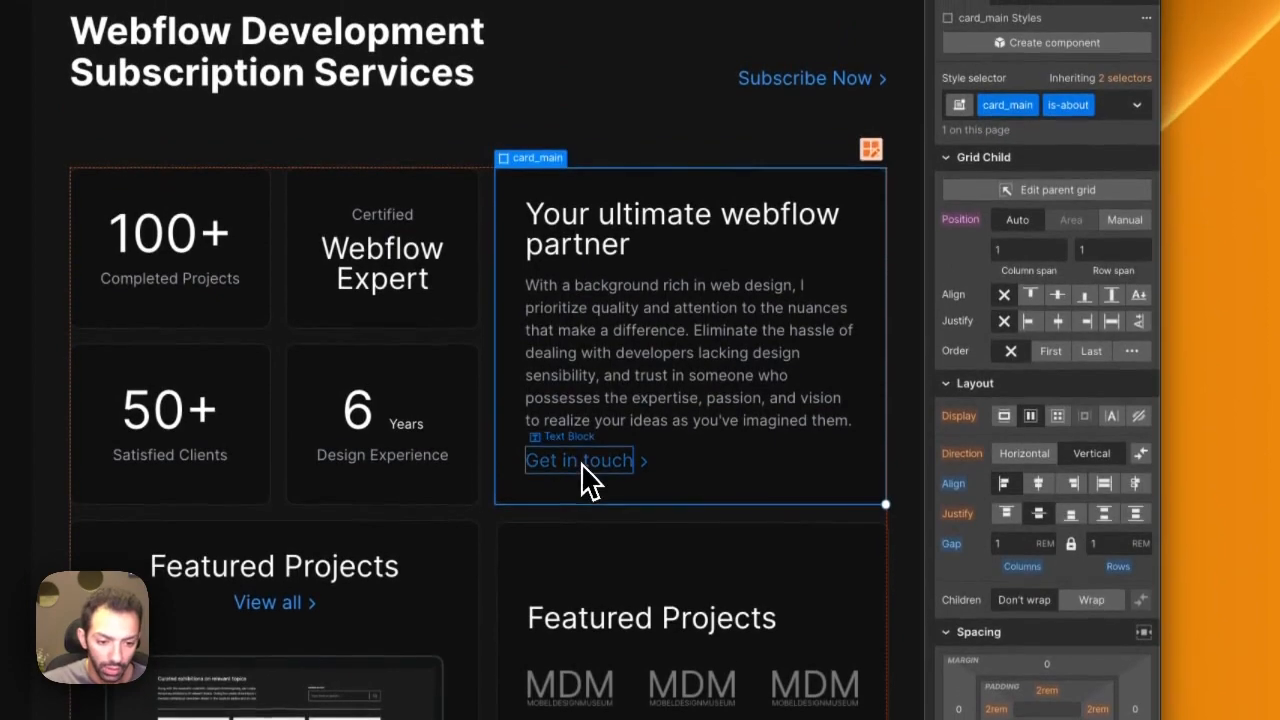
Step: Wrap the header's Subscribe Now text block in a div block
left_click(580, 274)
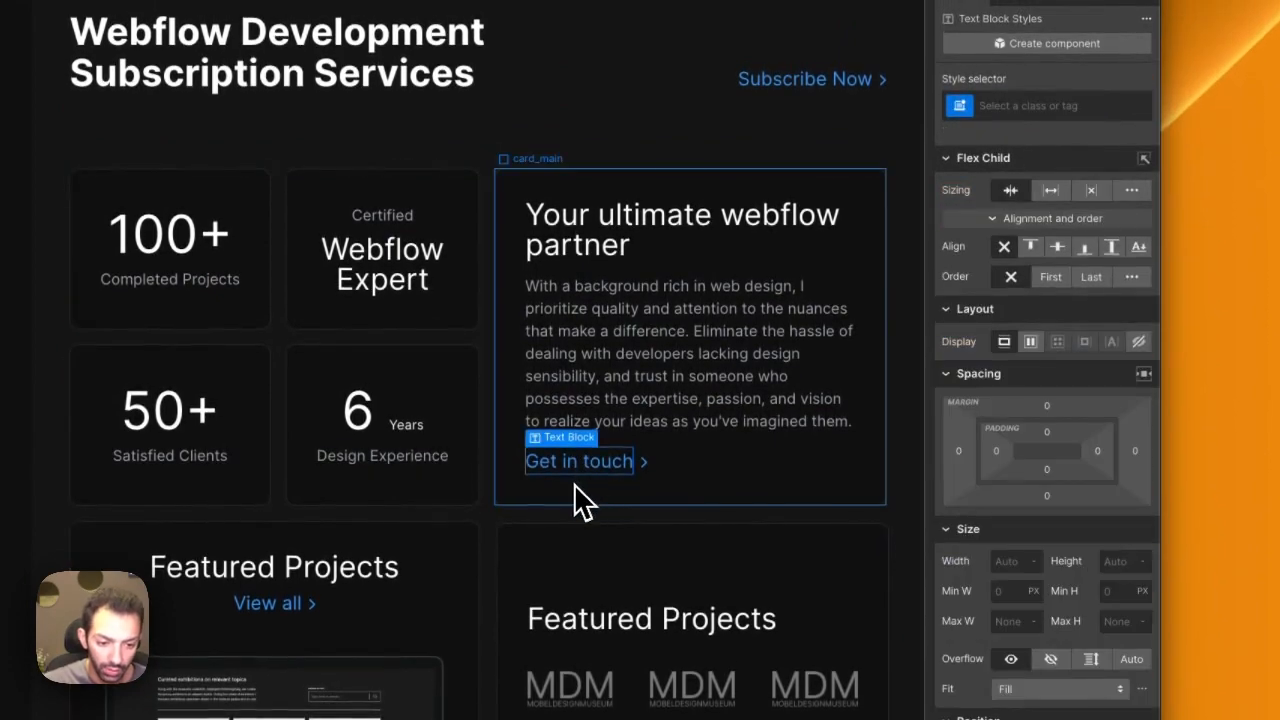
left_click(638, 474)
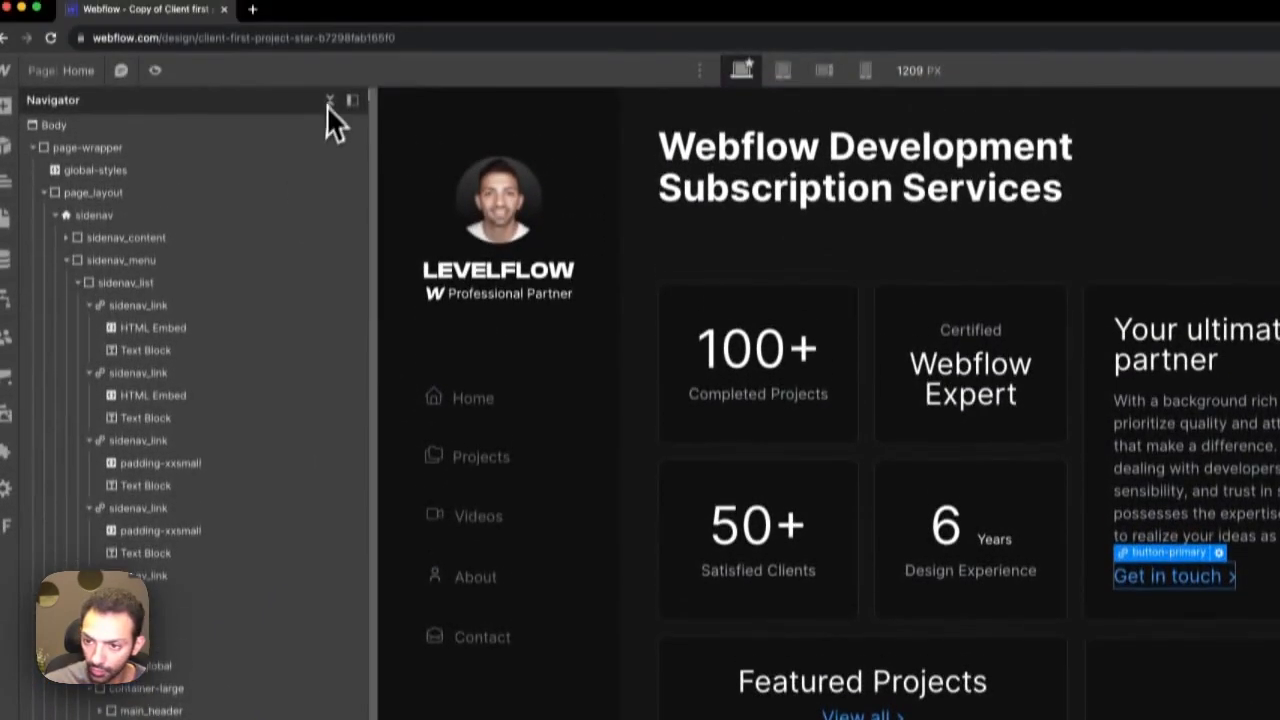
left_click(330, 118)
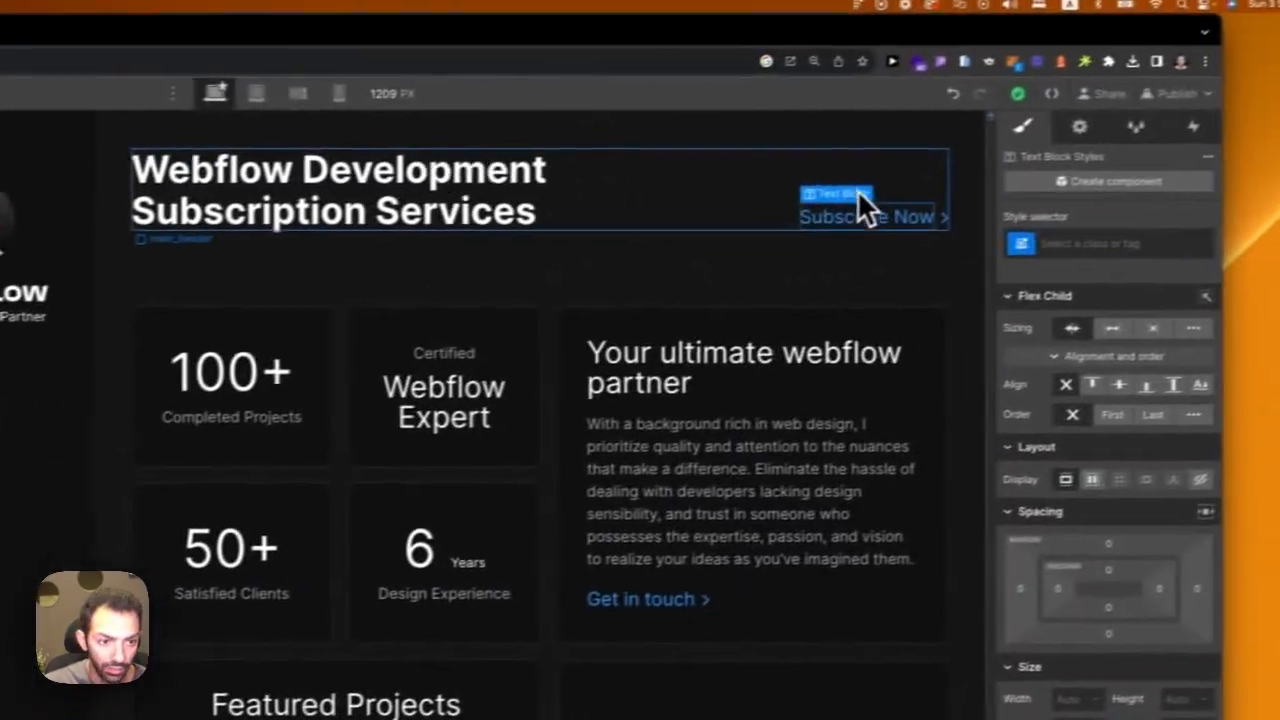
right_click(807, 202)
mouse_move(713, 250)
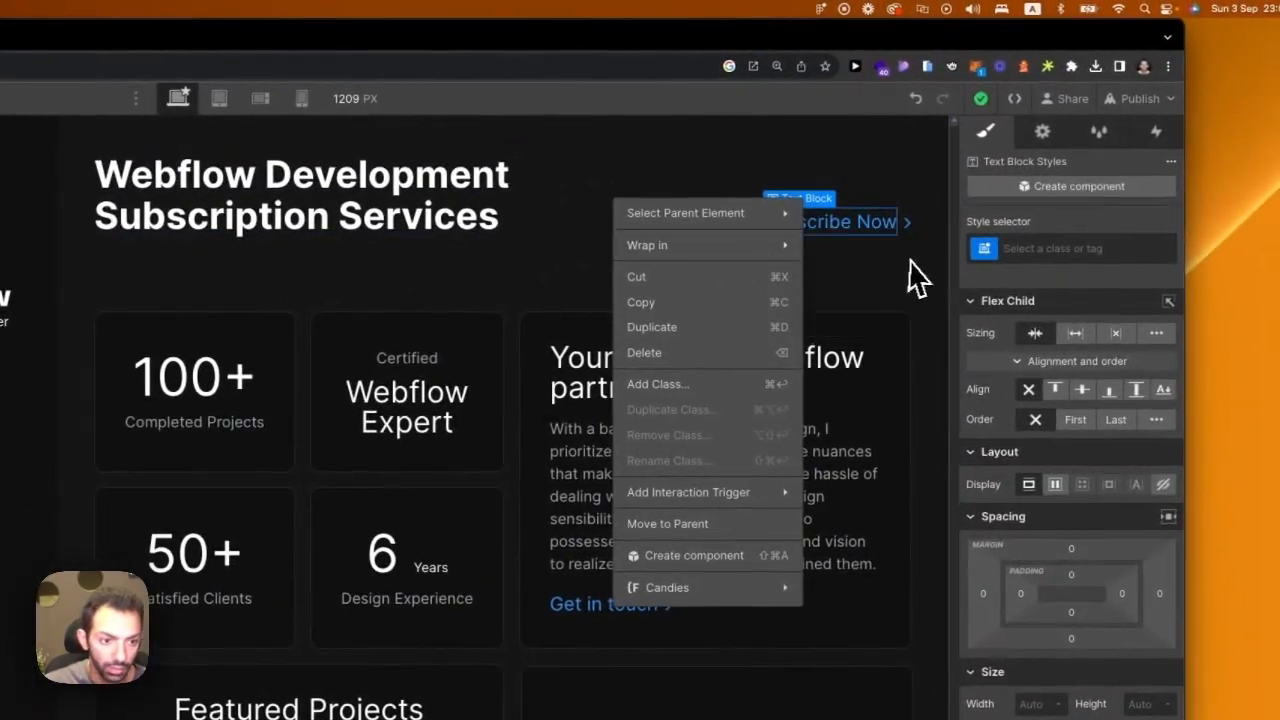
left_click(895, 247)
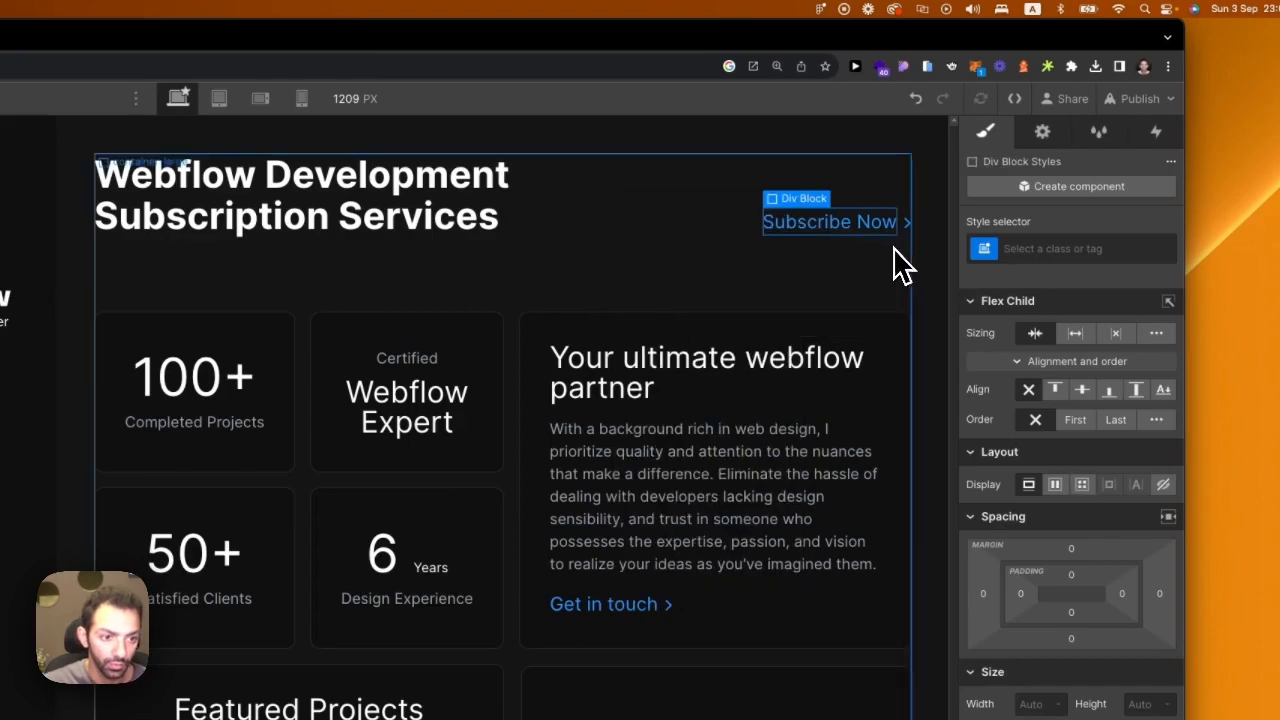
Step: Add a div block below the Subscribe Now text inside its wrapper and give it the class line
key("a")
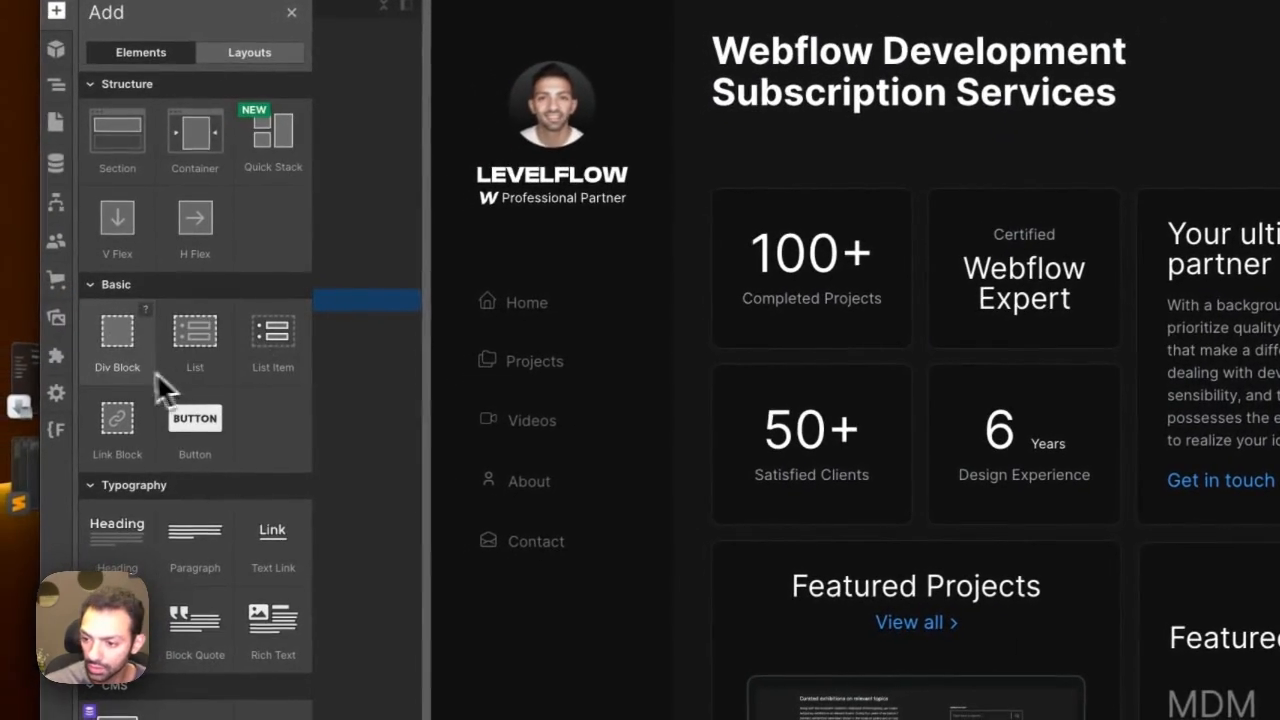
left_click(114, 347)
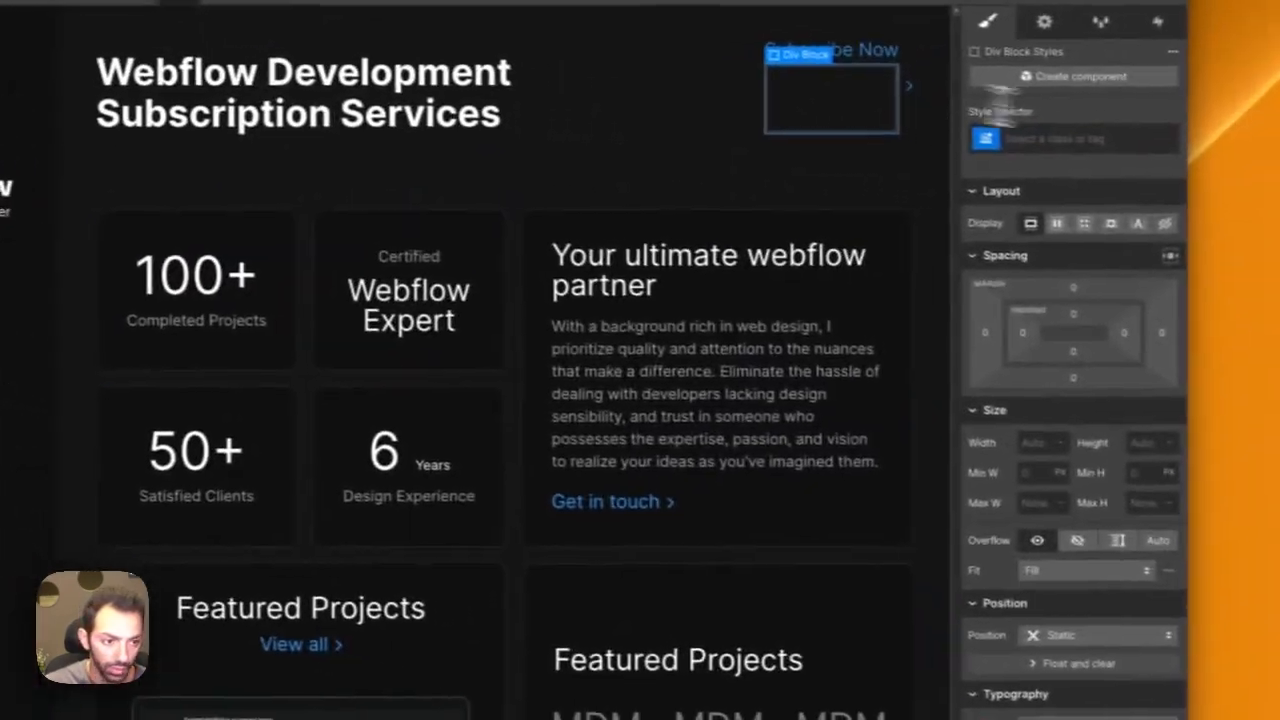
left_click(1260, 177)
type("line")
key("Return")
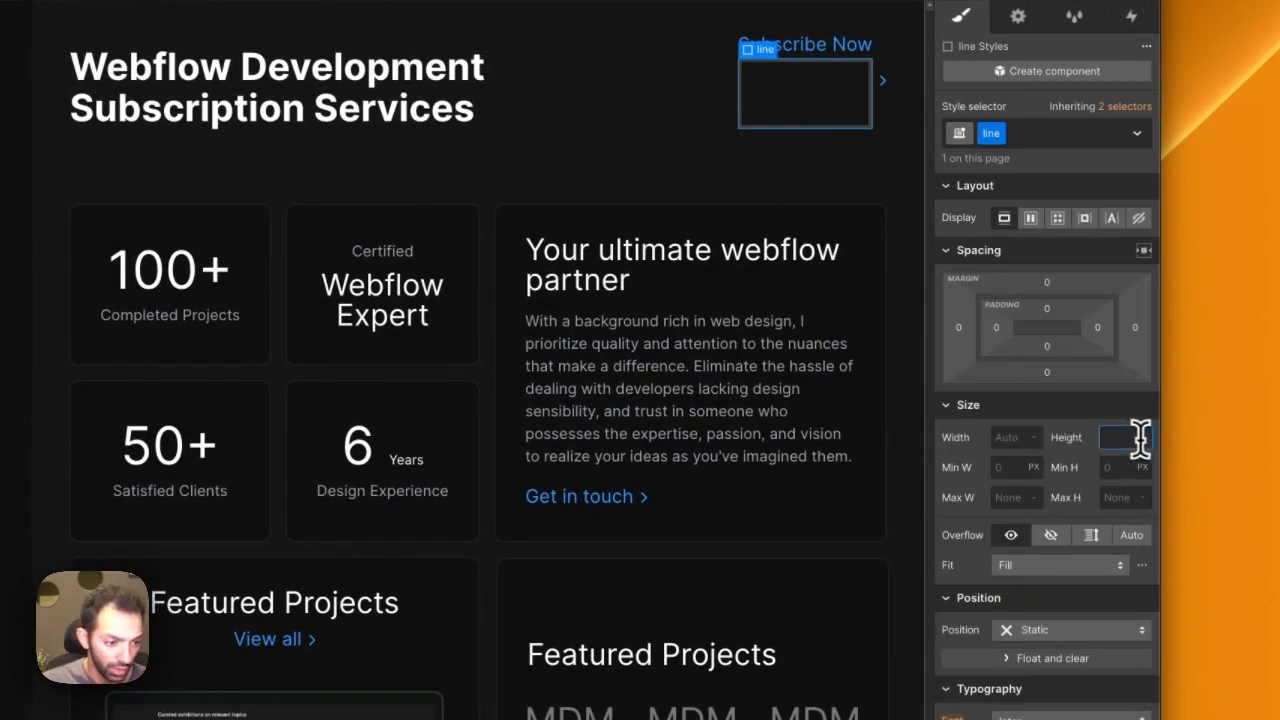
Step: Size the line div to 100% width and 1 px height and set its background color to #2997ff
type("1")
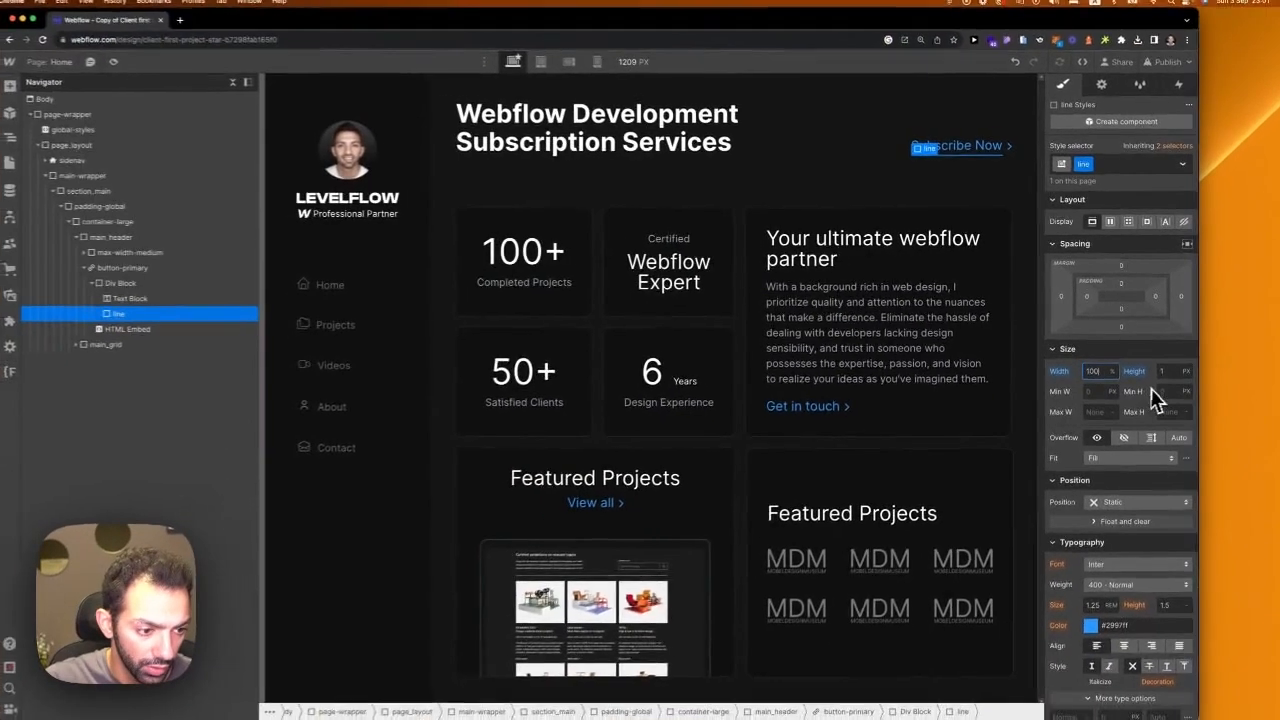
scroll(1108, 518, "down", 5)
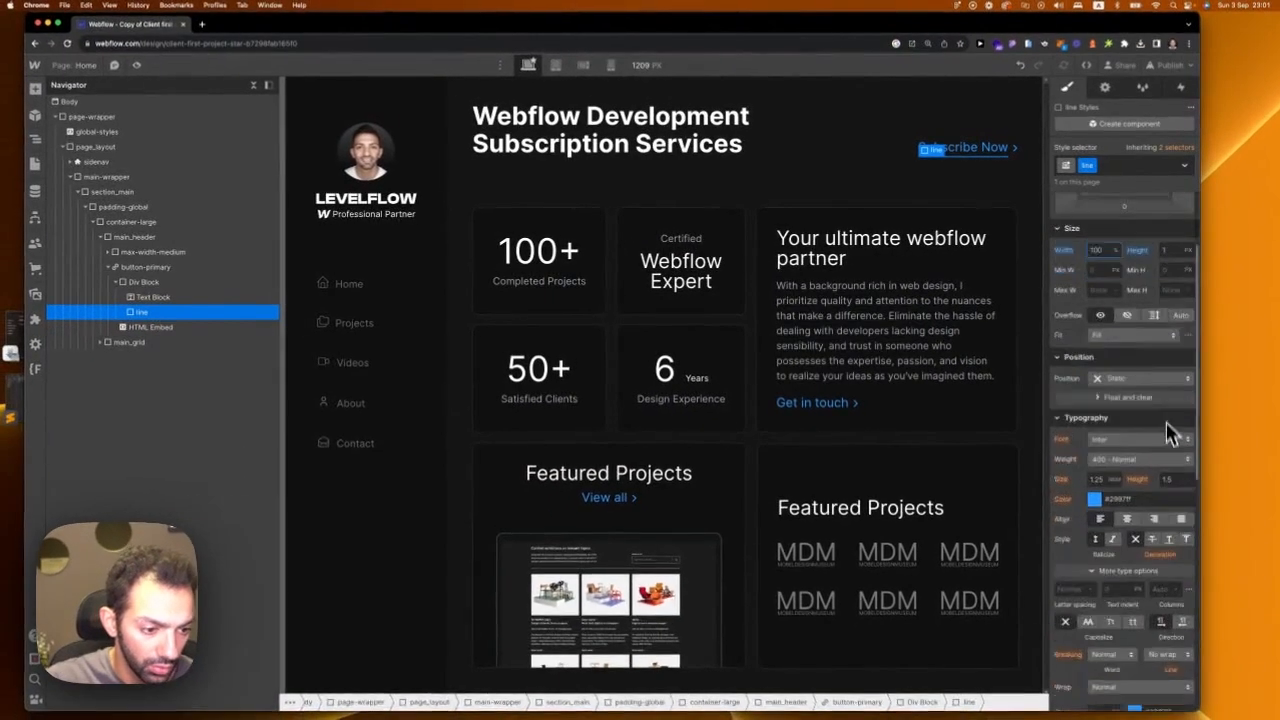
scroll(1131, 508, "down", 3)
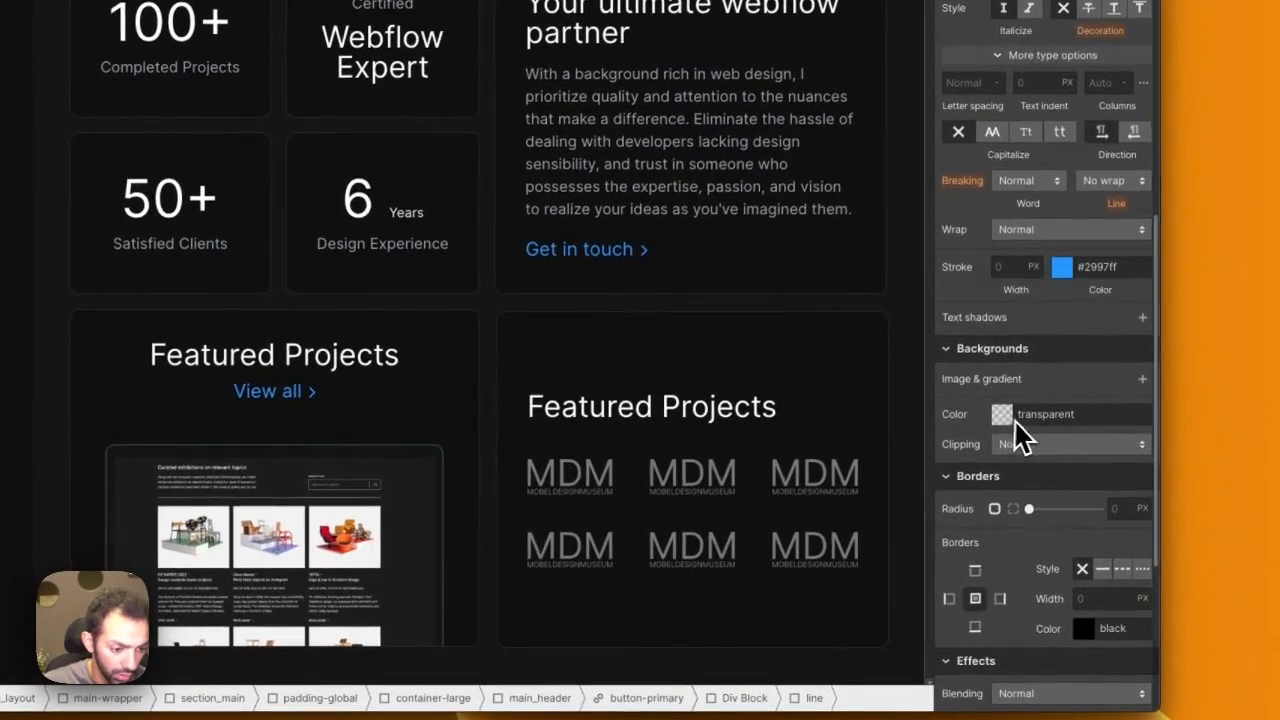
left_click(1048, 416)
key("Return")
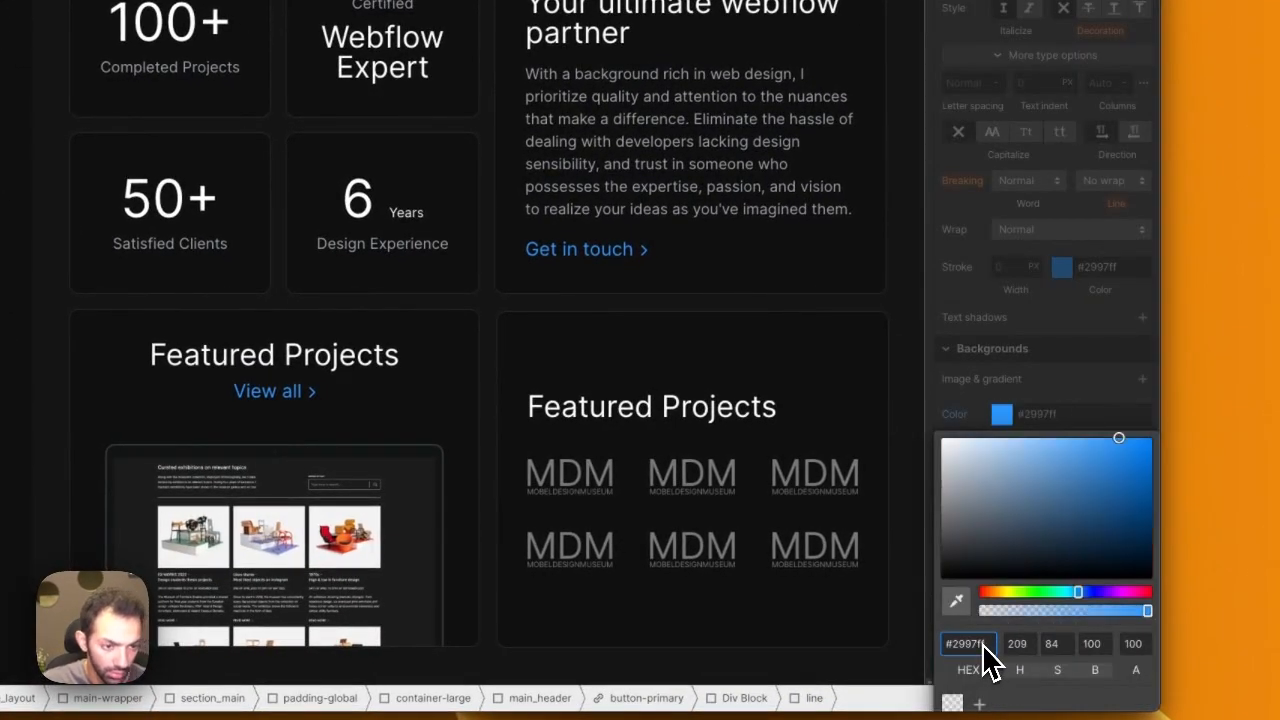
left_click(578, 329)
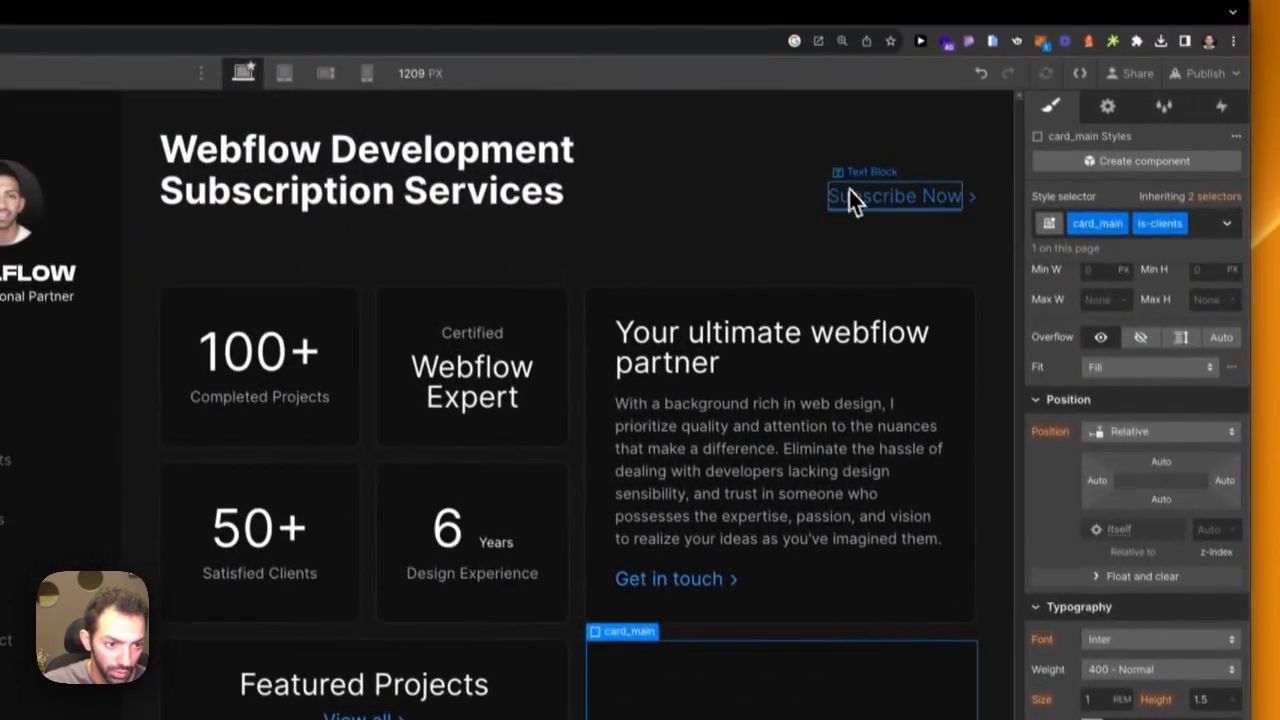
Step: Give the Subscribe Now text block the class btn-text and adjust its line height
left_click(851, 196)
left_click(1109, 237)
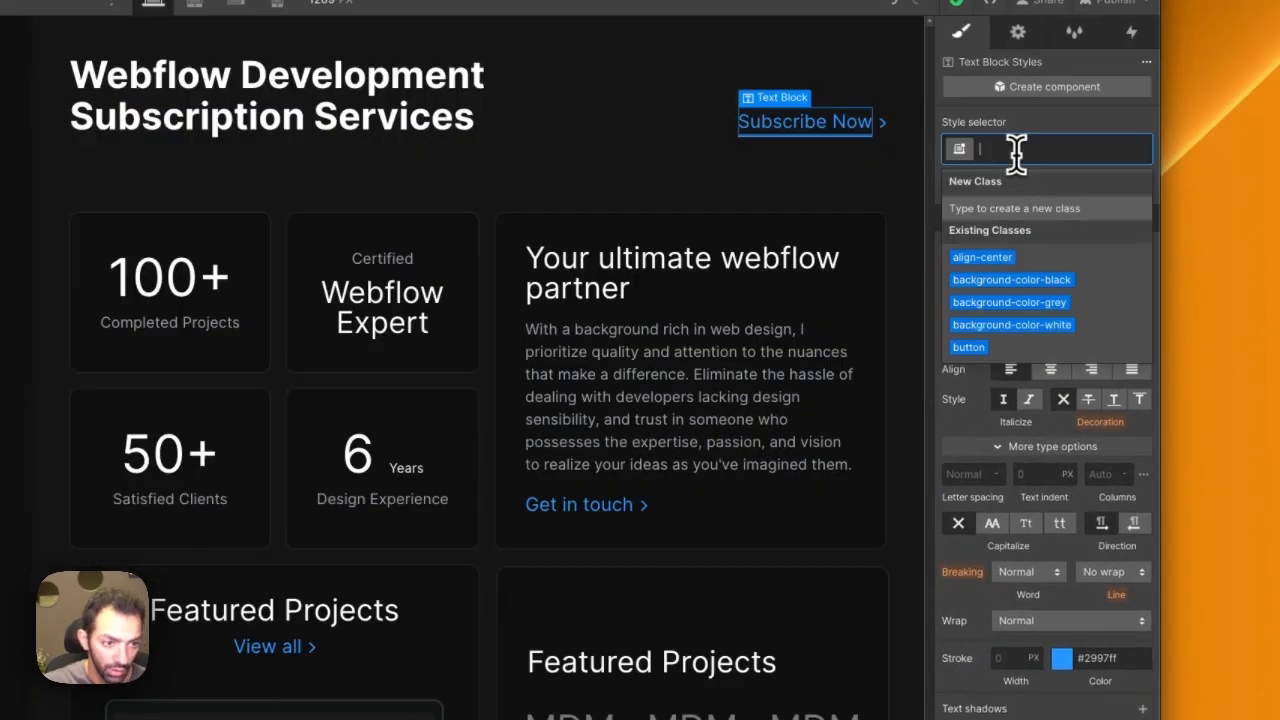
type("bt")
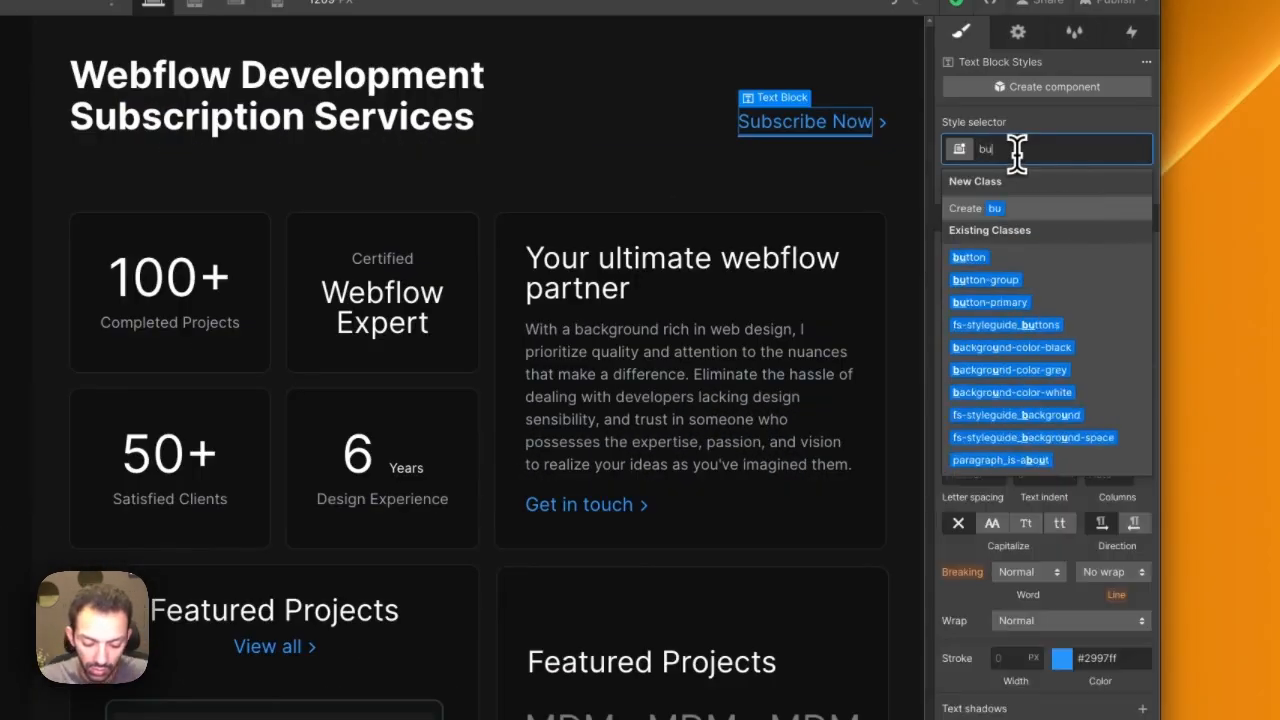
type("n-")
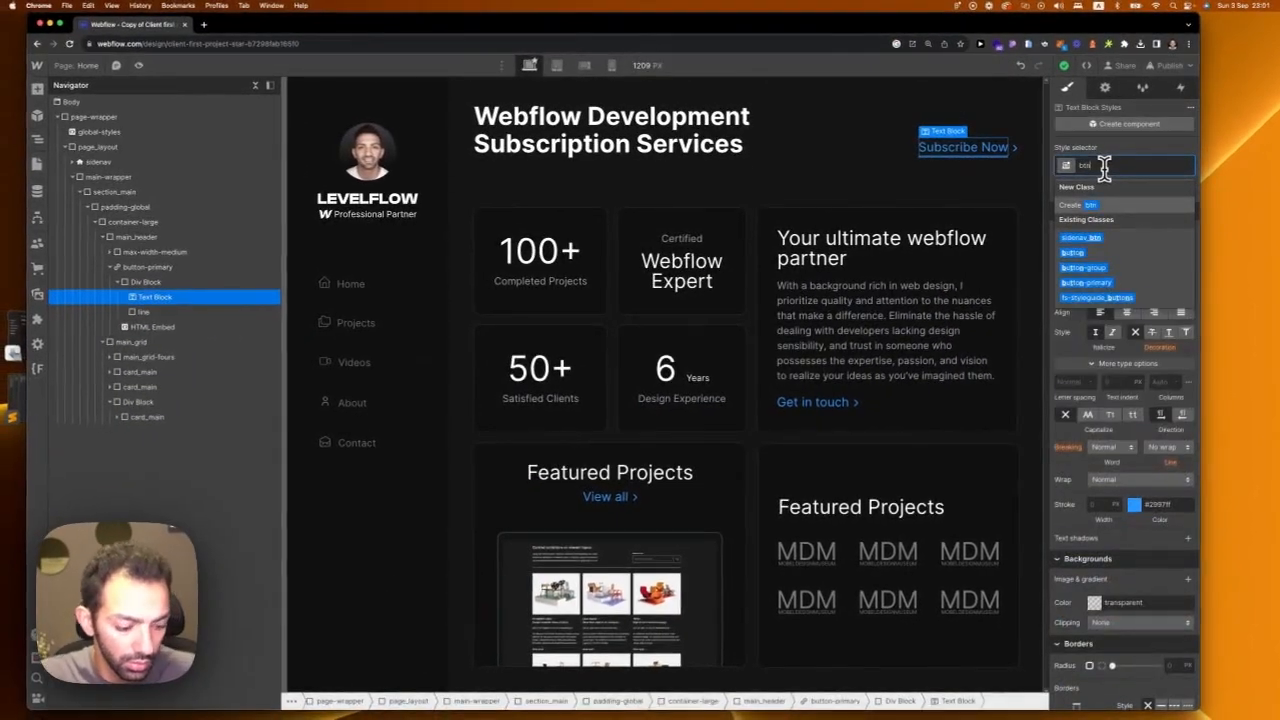
type("text")
key("Return")
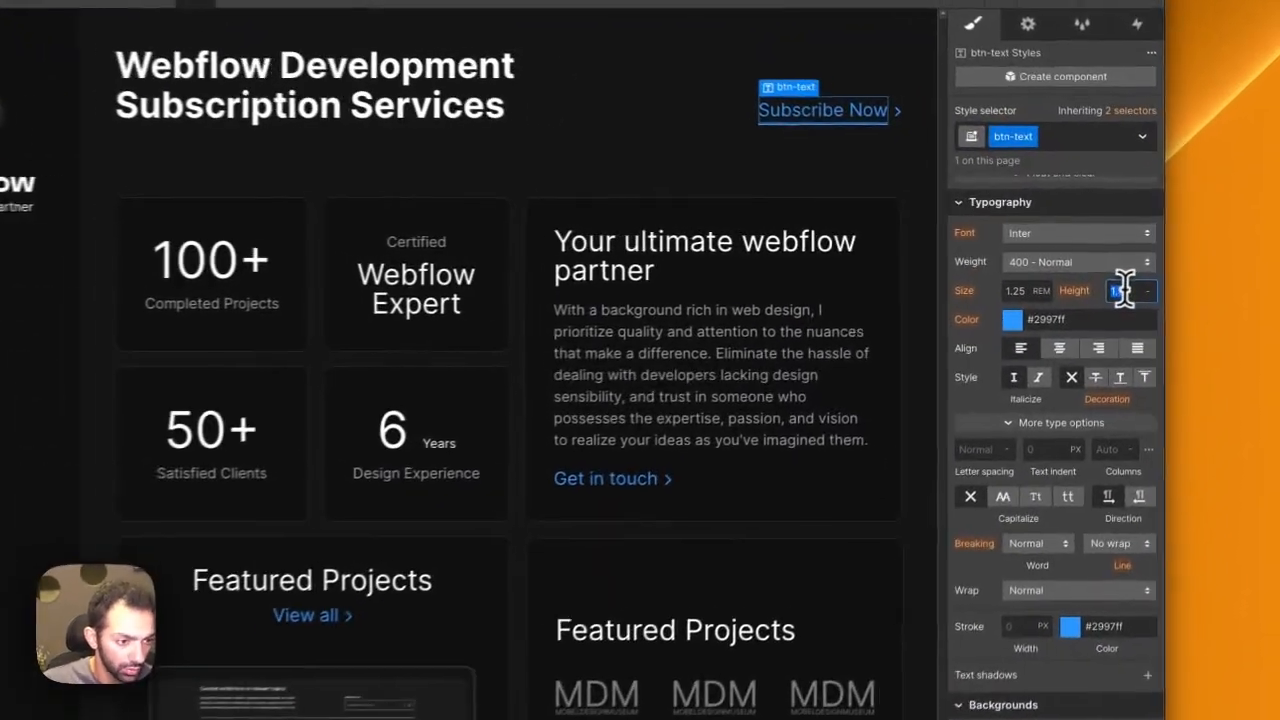
left_click(1170, 272)
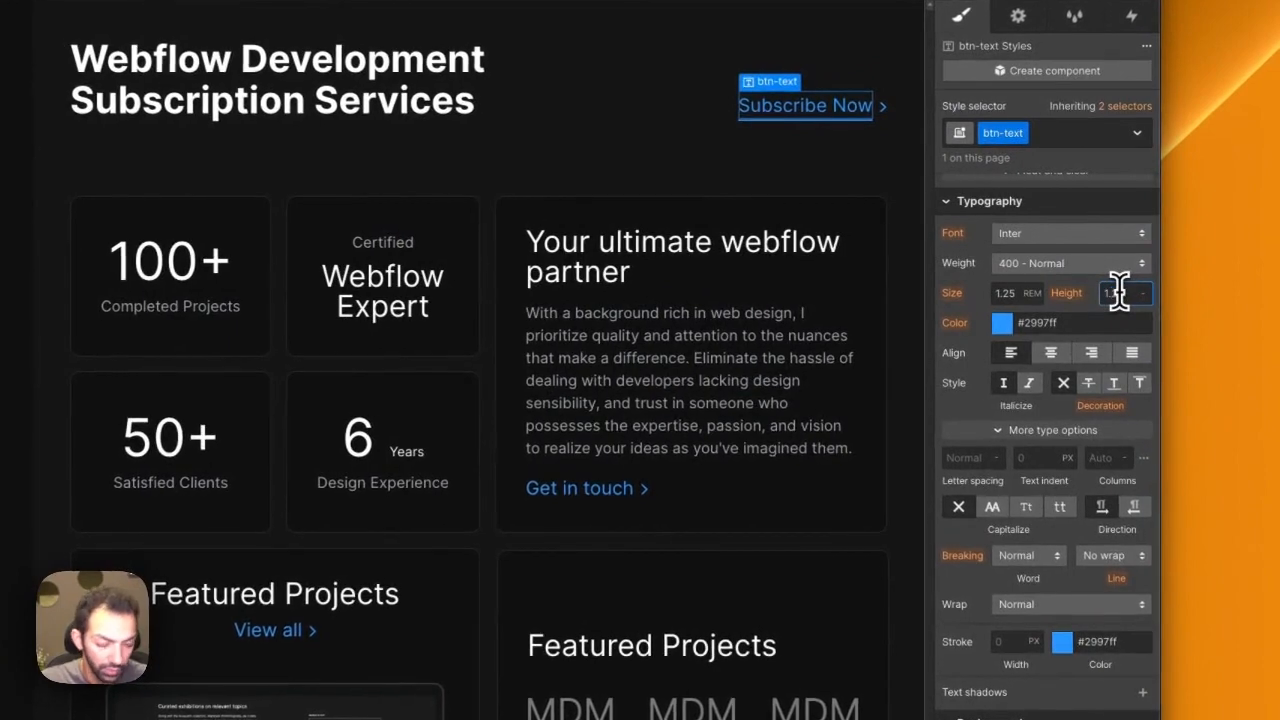
left_click(663, 480)
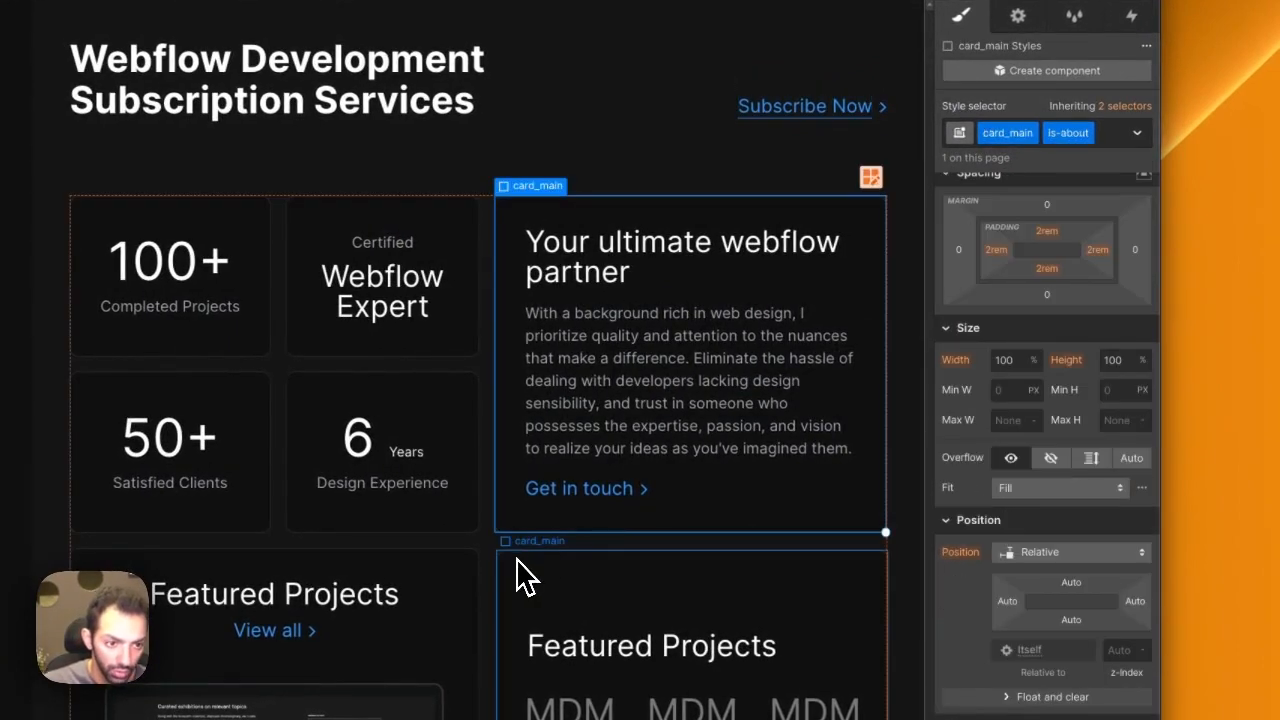
Step: Give the div block wrapping the header's Subscribe Now text and line the class btn-text_line-wrapper
left_click(755, 112)
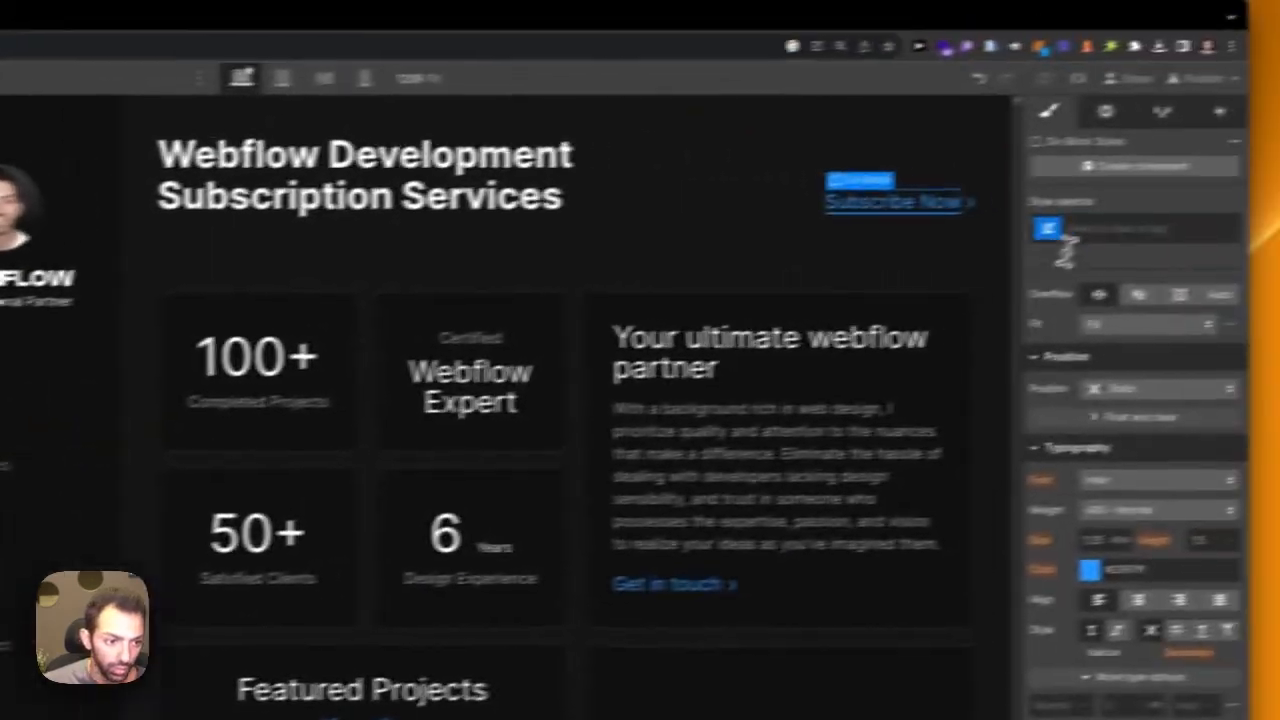
left_click(1045, 232)
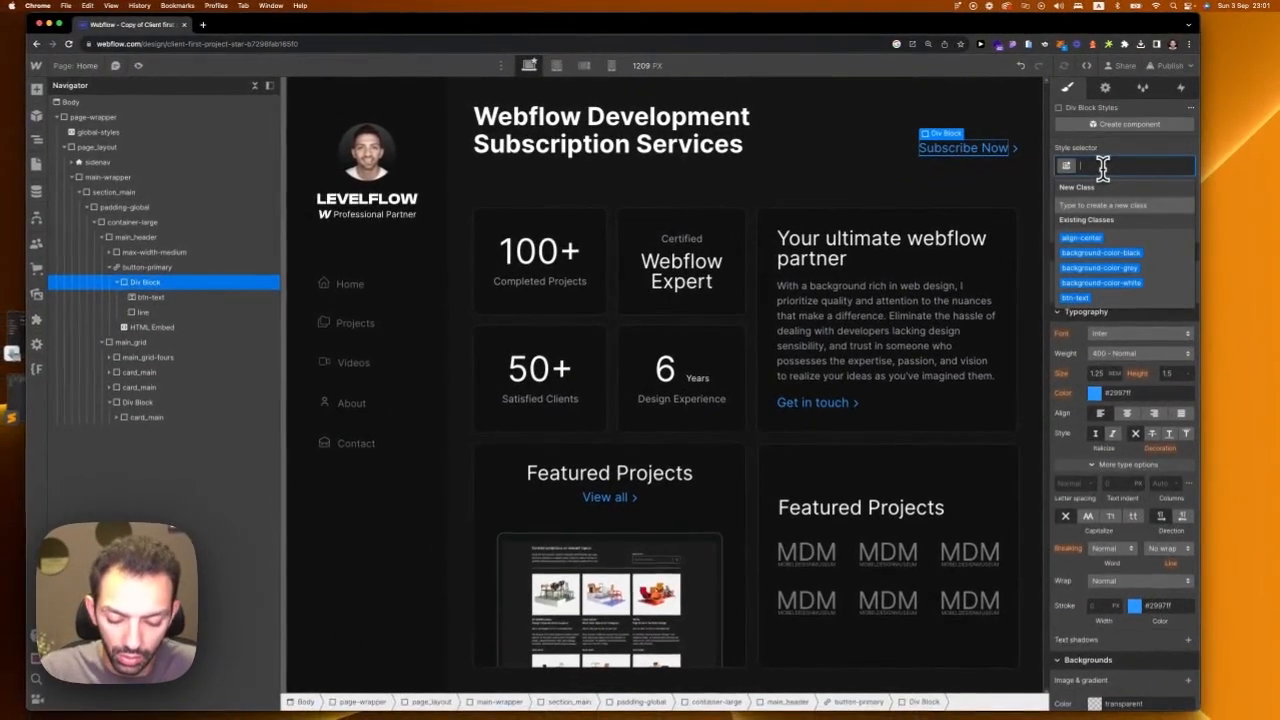
type("line")
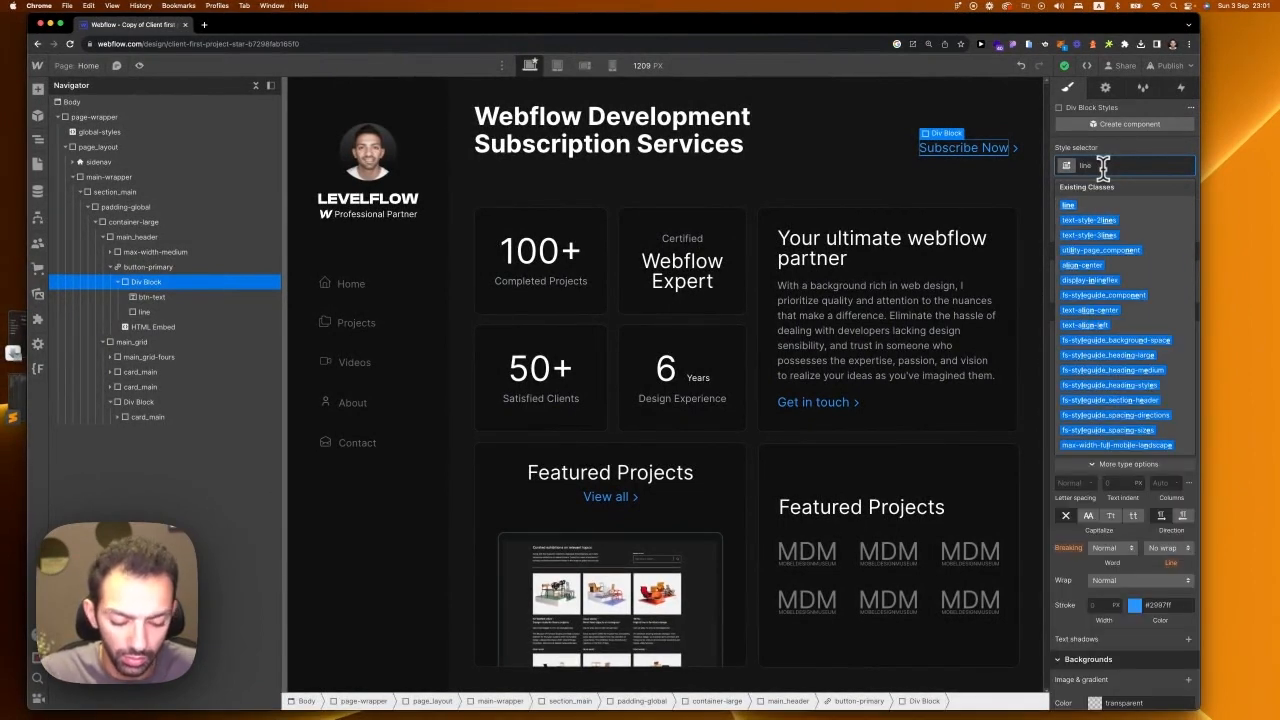
key("BackSpace")
key("BackSpace")
key("BackSpace")
key("BackSpace")
type("btn")
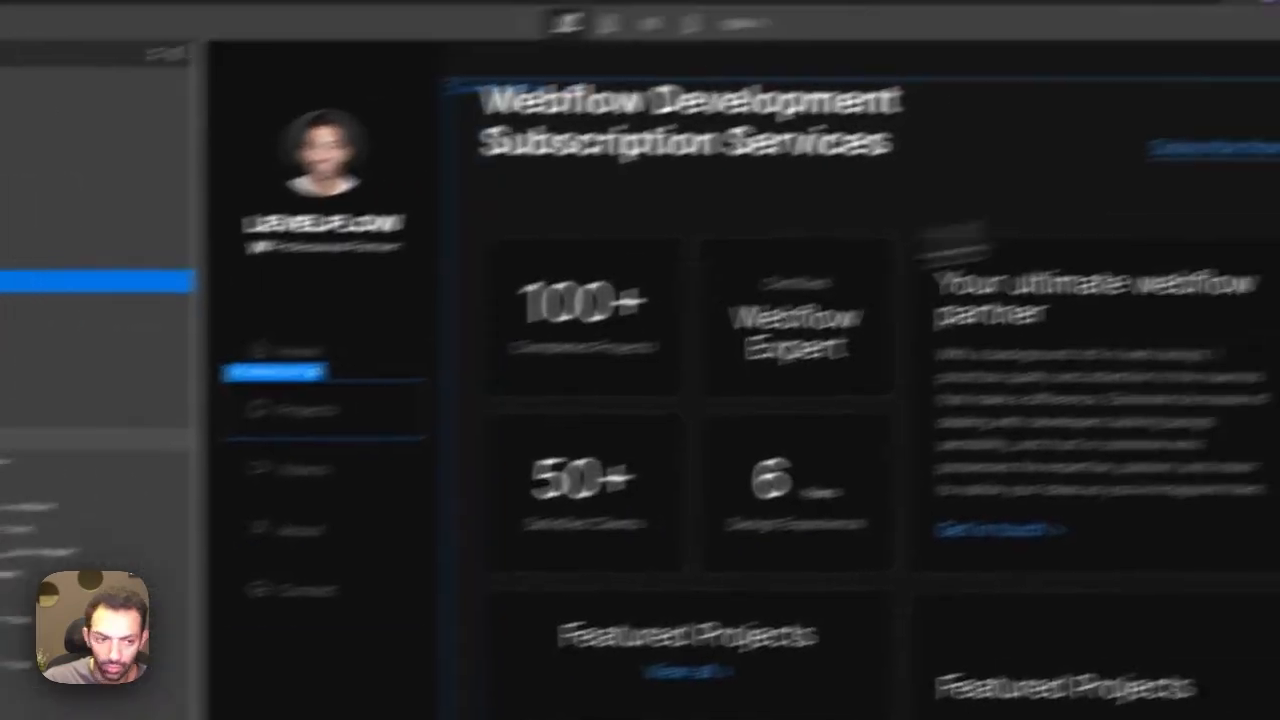
Step: Examine the Hover state's border, effects and transition styles on the header's Subscribe Now button
left_click(1265, 150)
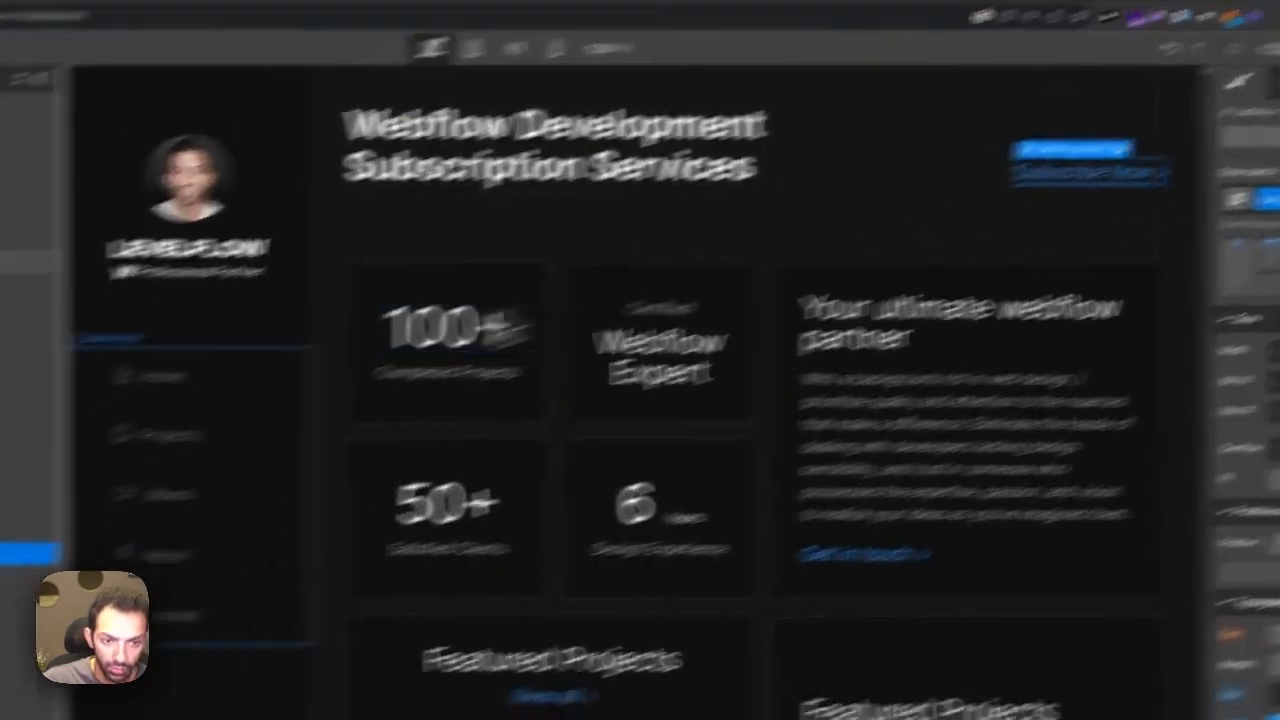
left_click(1145, 97)
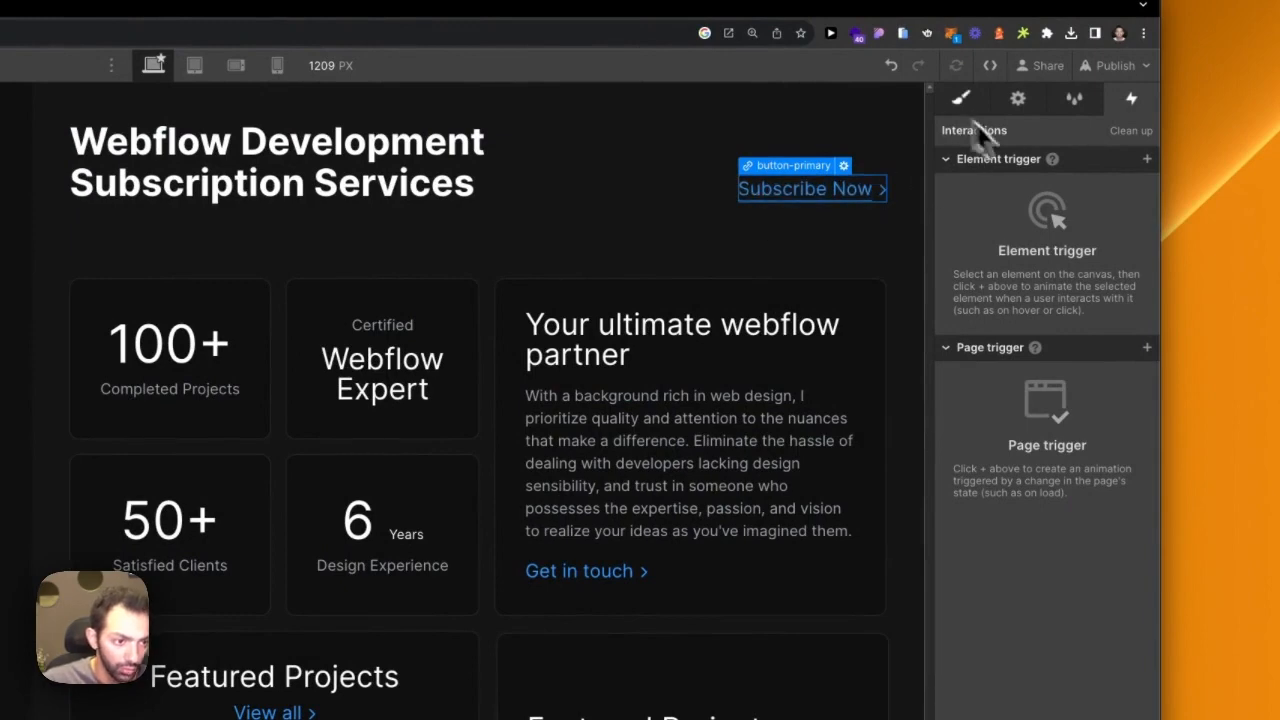
left_click(960, 97)
left_click(1130, 214)
left_click(1060, 294)
scroll(1065, 500, "down", 10)
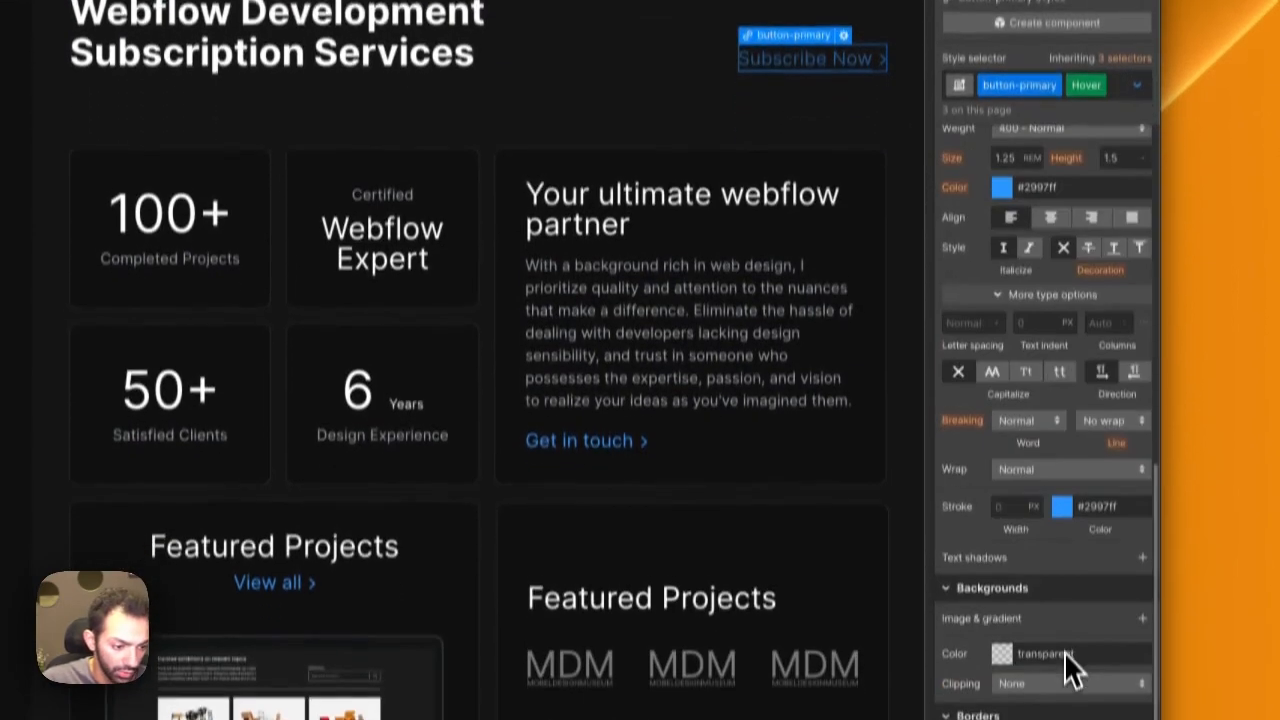
scroll(1071, 643, "down", 3)
scroll(990, 500, "down", 1)
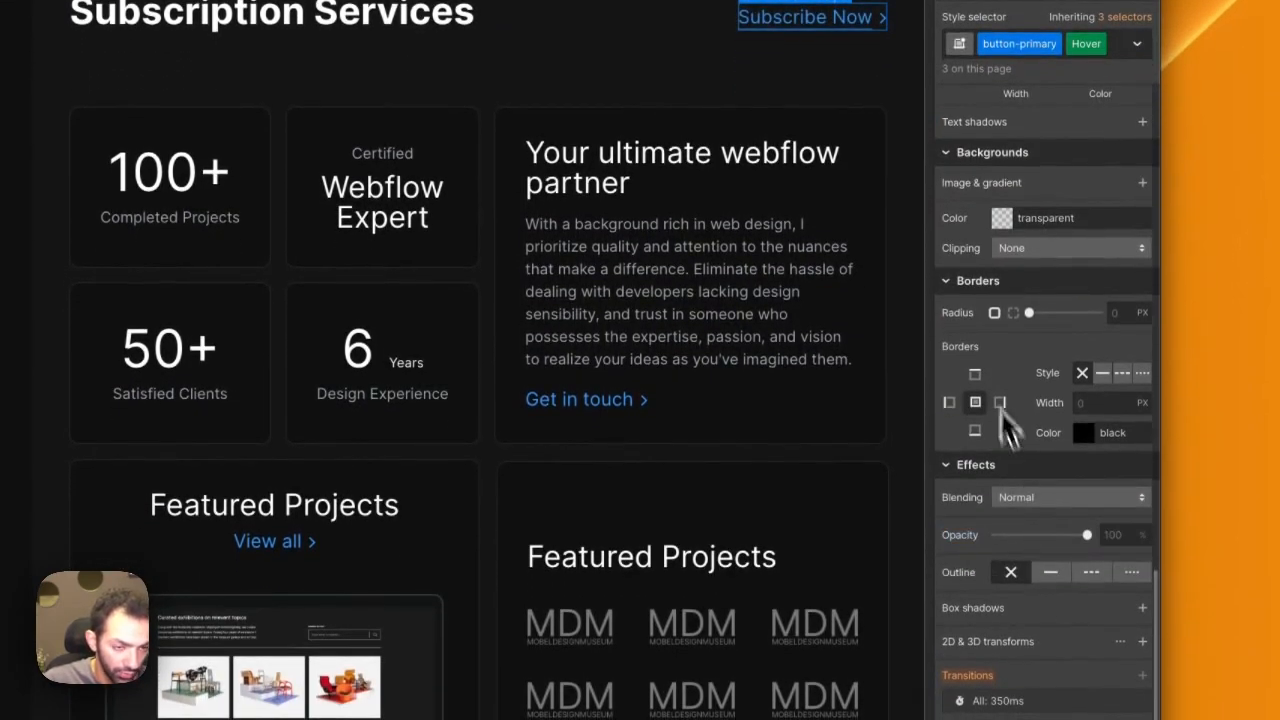
left_click(749, 200)
left_click(865, 22)
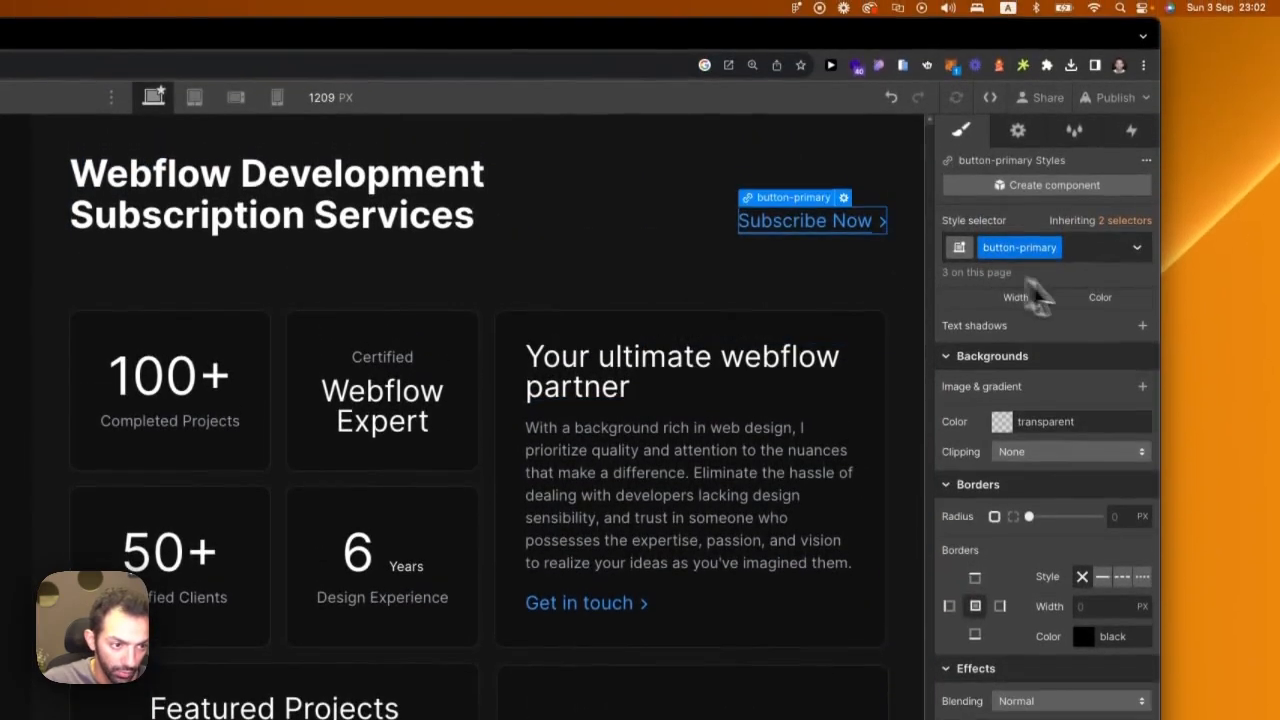
left_click(1137, 247)
left_click(1089, 229)
Step: Add a Mouse hover element trigger to the header's Subscribe Now button
left_click(1131, 131)
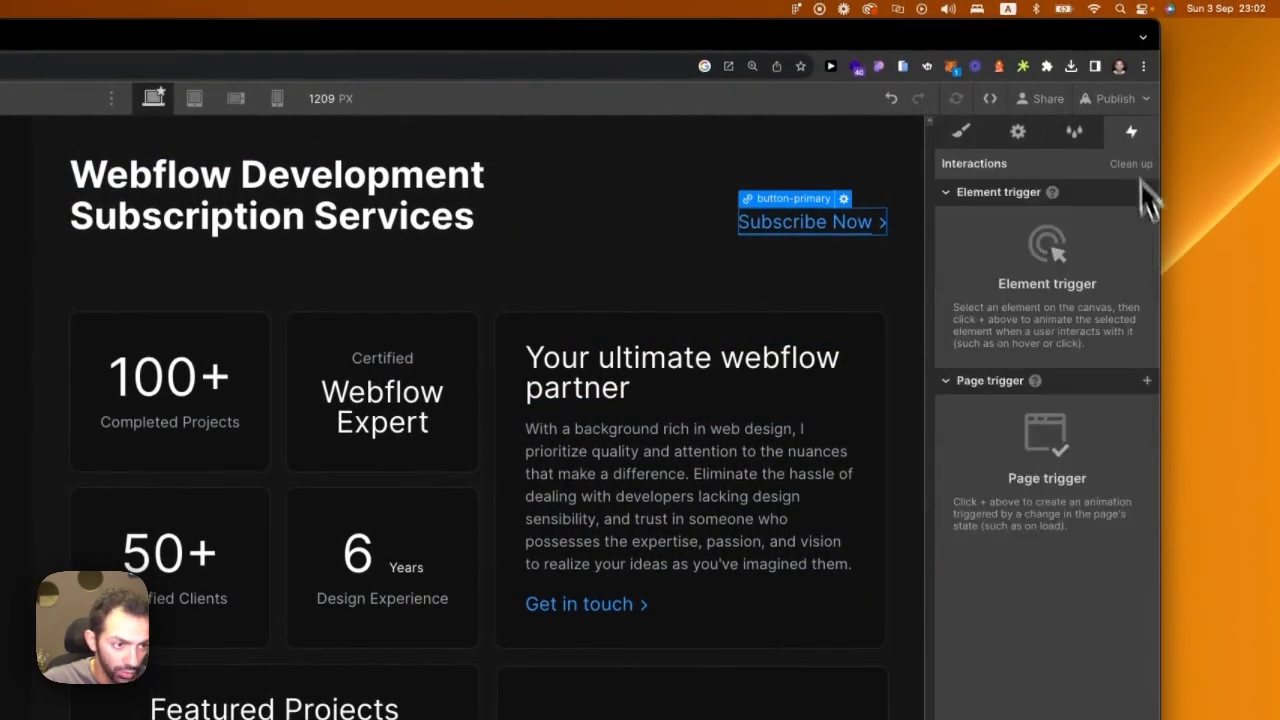
left_click(1000, 193)
left_click(1005, 193)
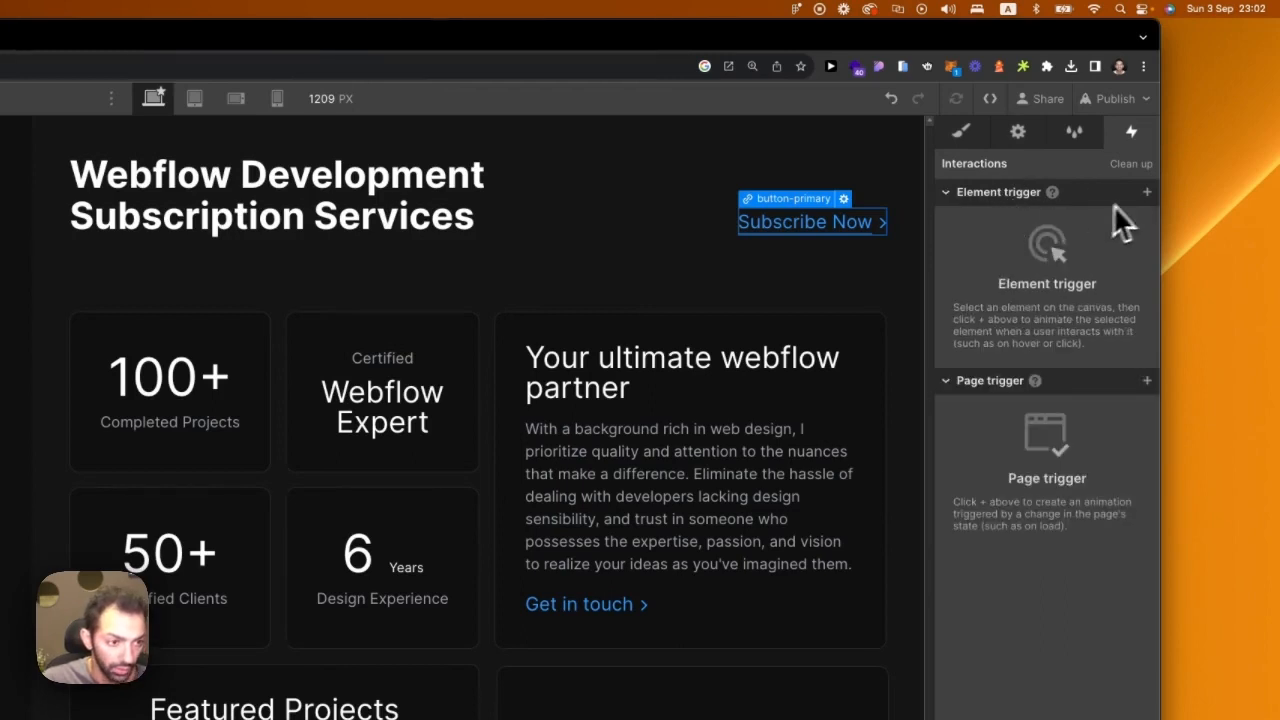
left_click(1145, 192)
left_click(1062, 246)
scroll(1050, 300, "down", 1)
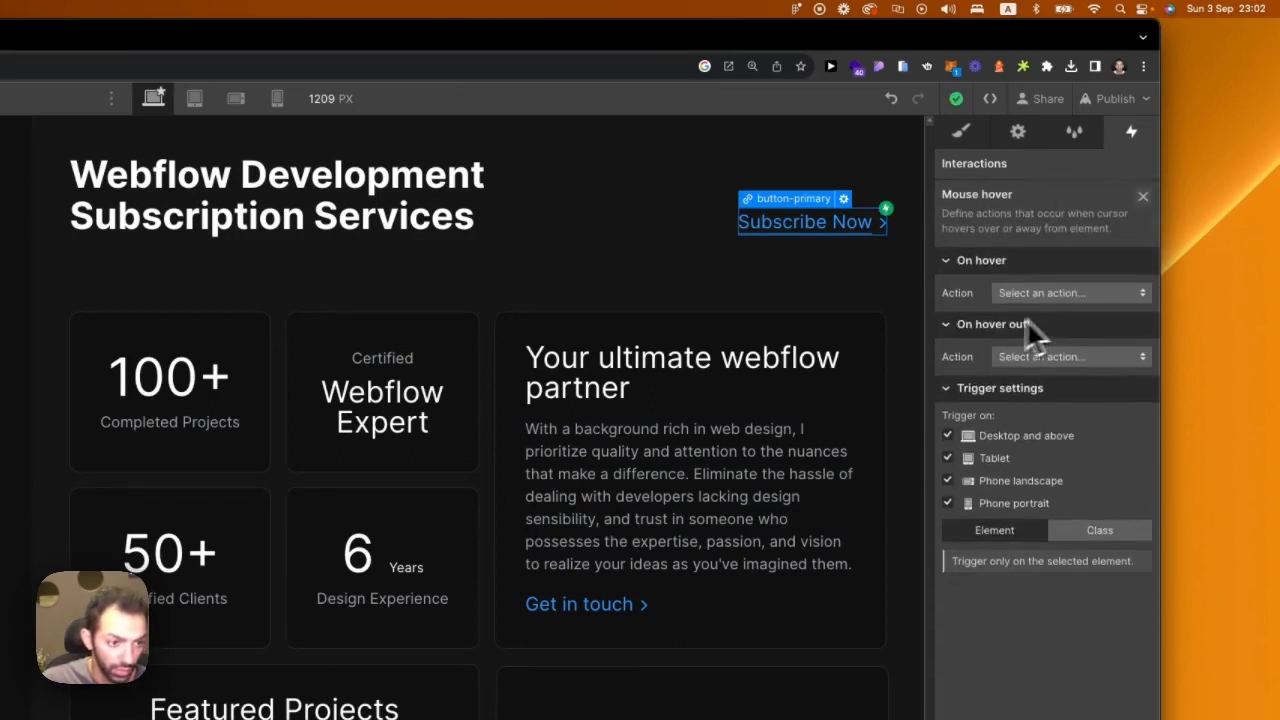
Step: Set the On hover action to Start an animation and create a timed animation named Btn-line-animation
left_click(1066, 294)
left_click(1019, 338)
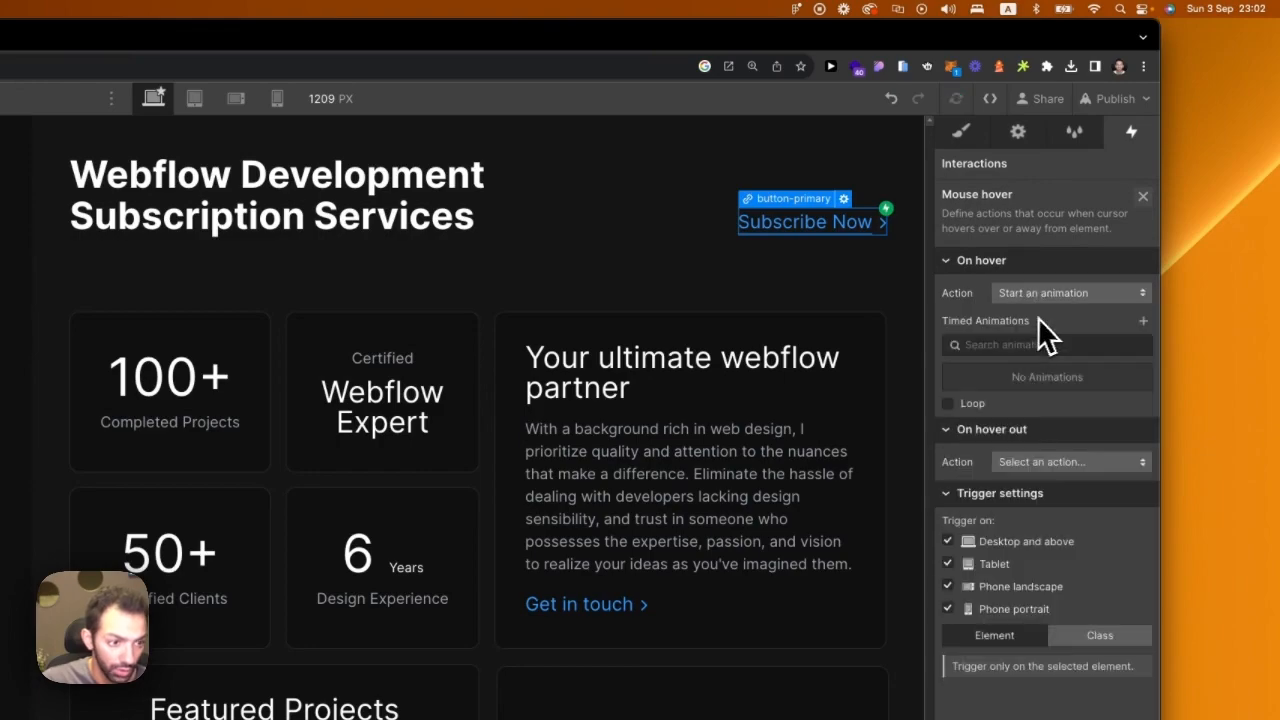
left_click(1046, 292)
left_click(1040, 290)
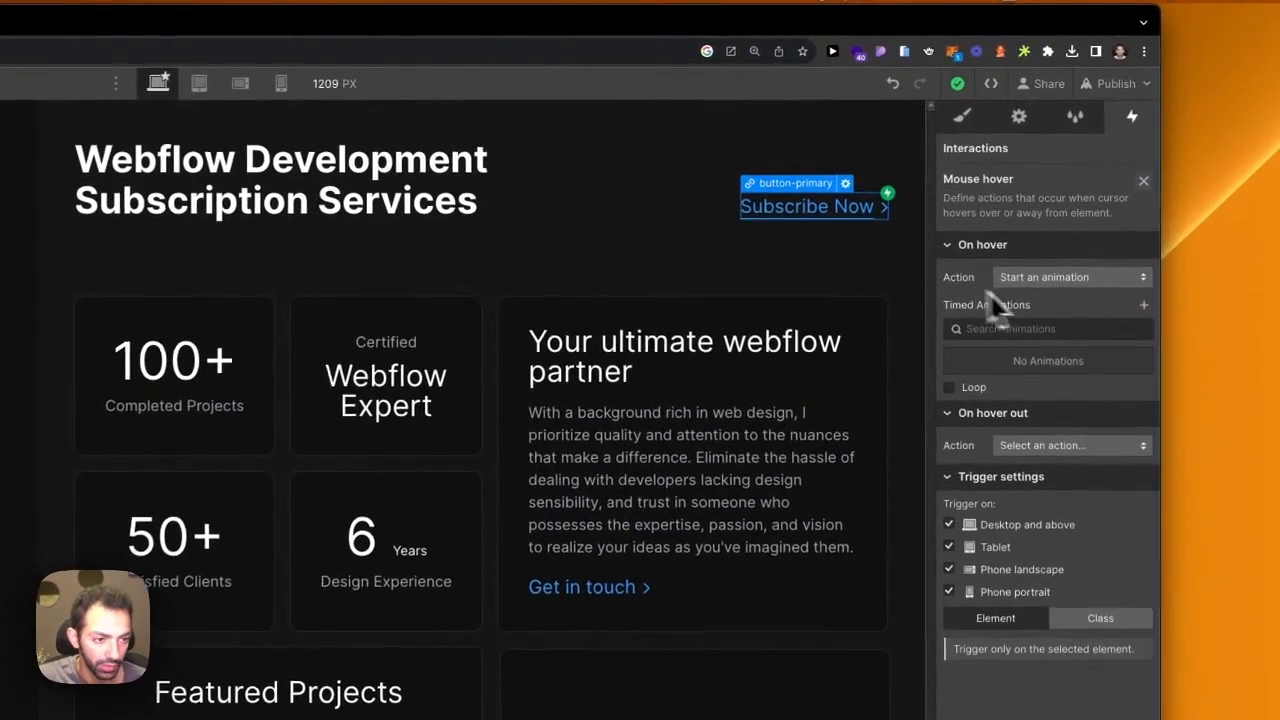
left_click(1141, 305)
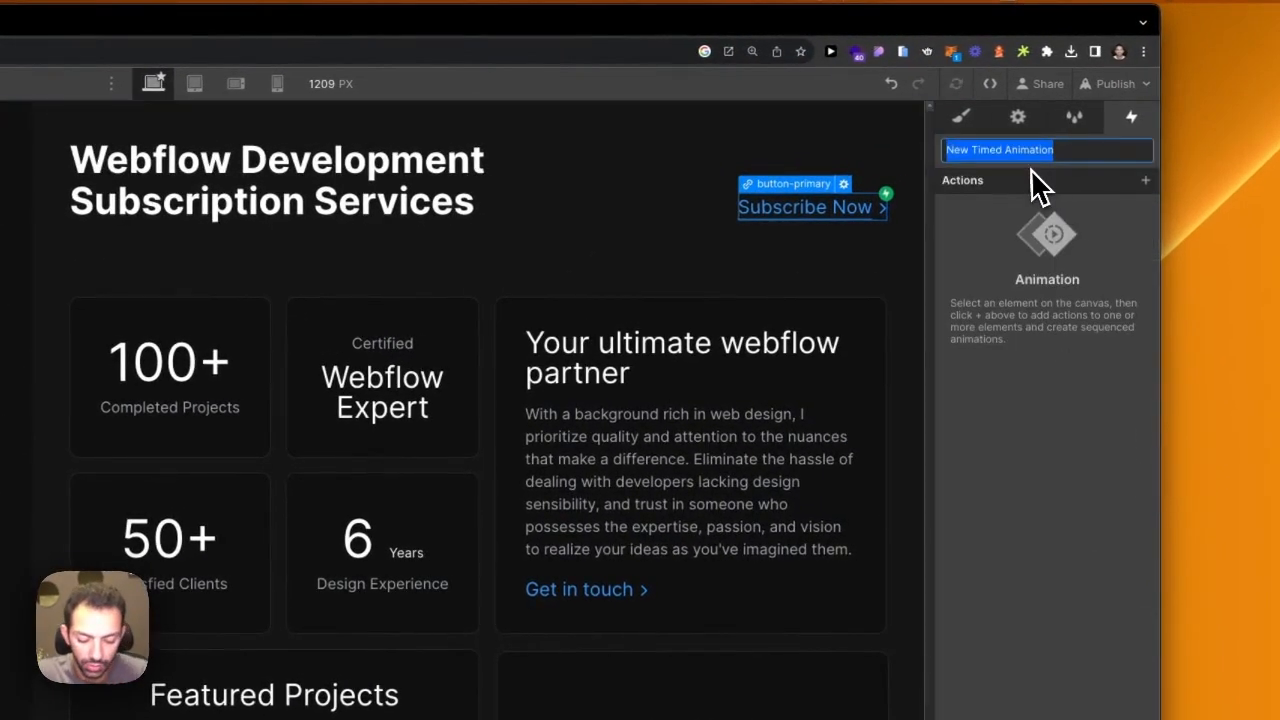
type("Btn-line-animation")
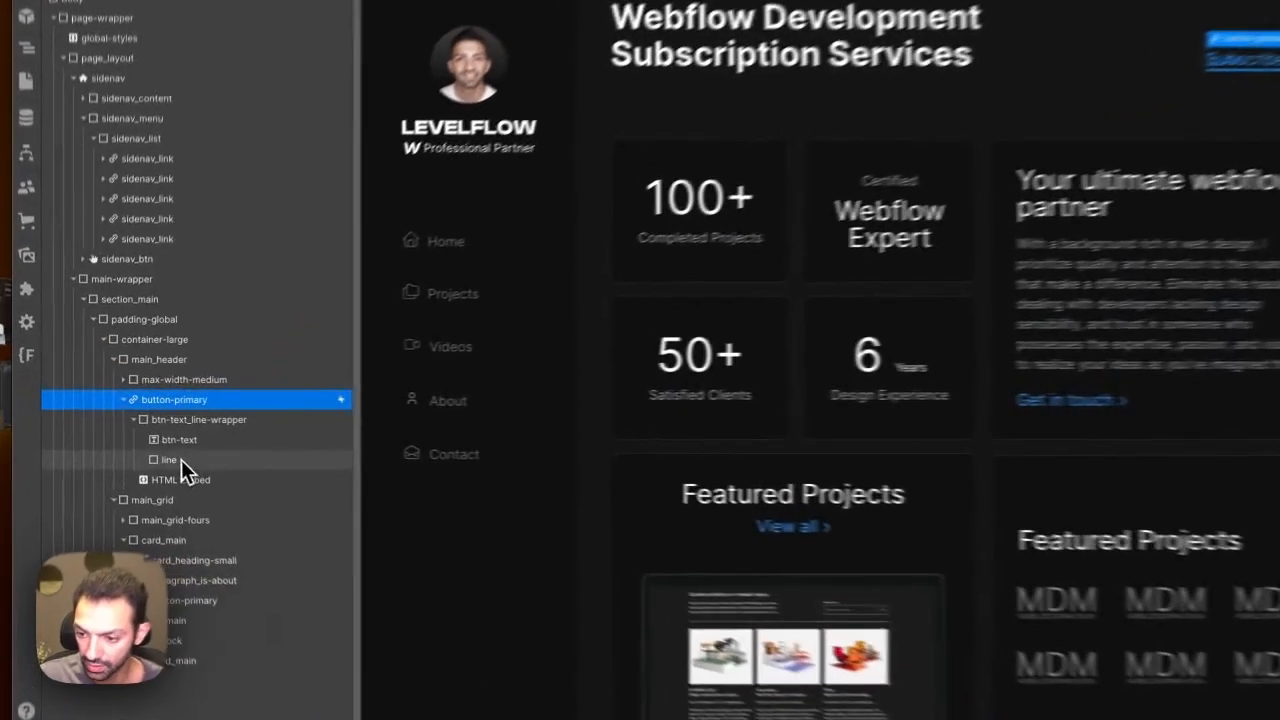
Step: Add a Move action for the line element with X at -100% and set it as the initial state
left_click(148, 447)
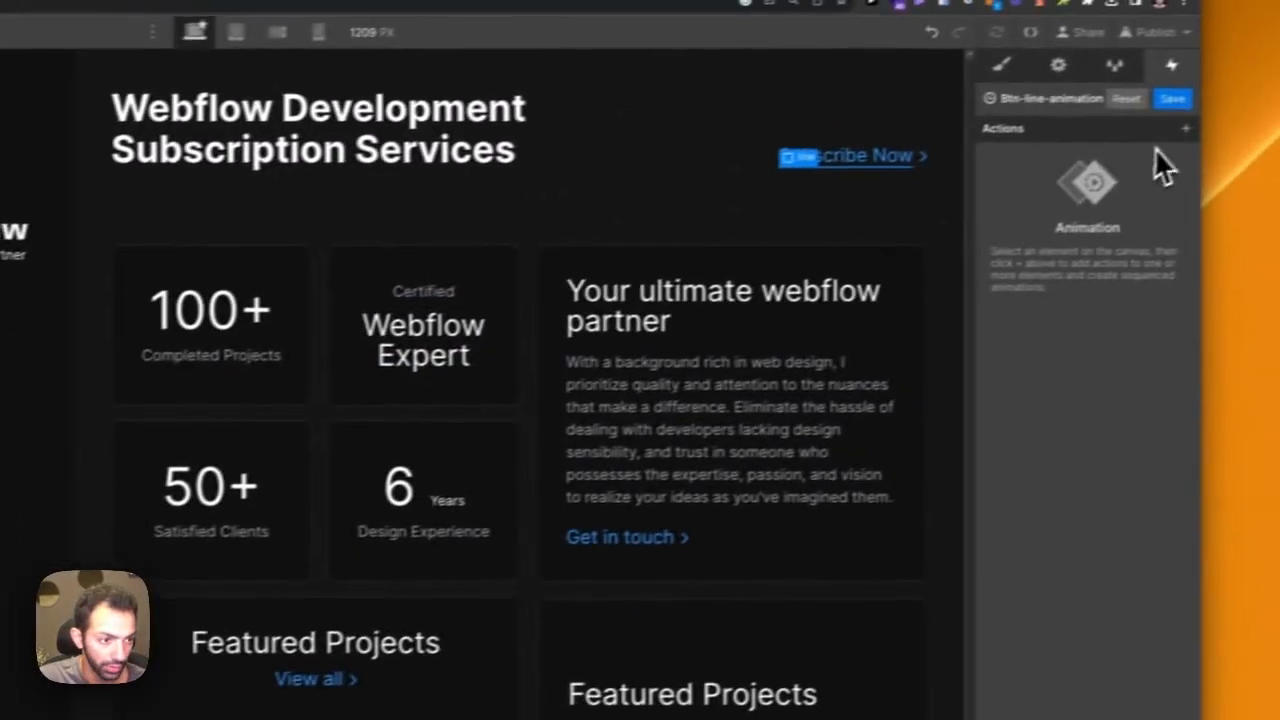
left_click(1185, 128)
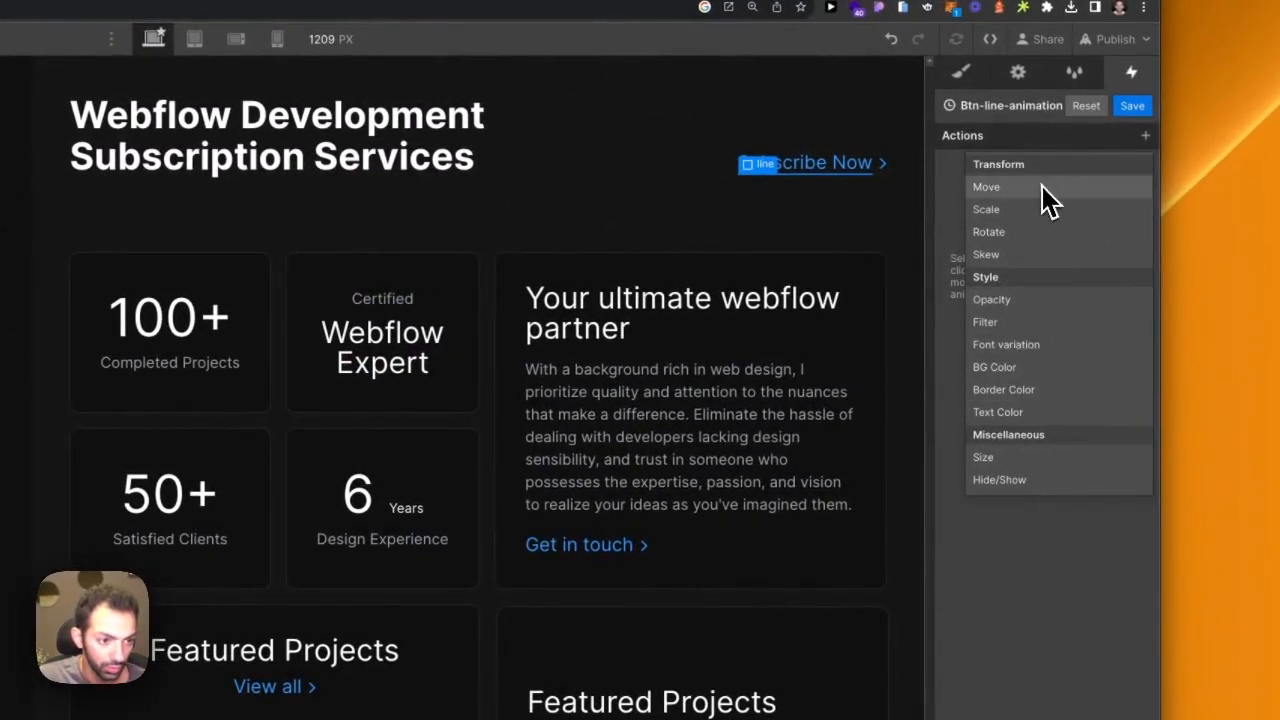
left_click(1042, 186)
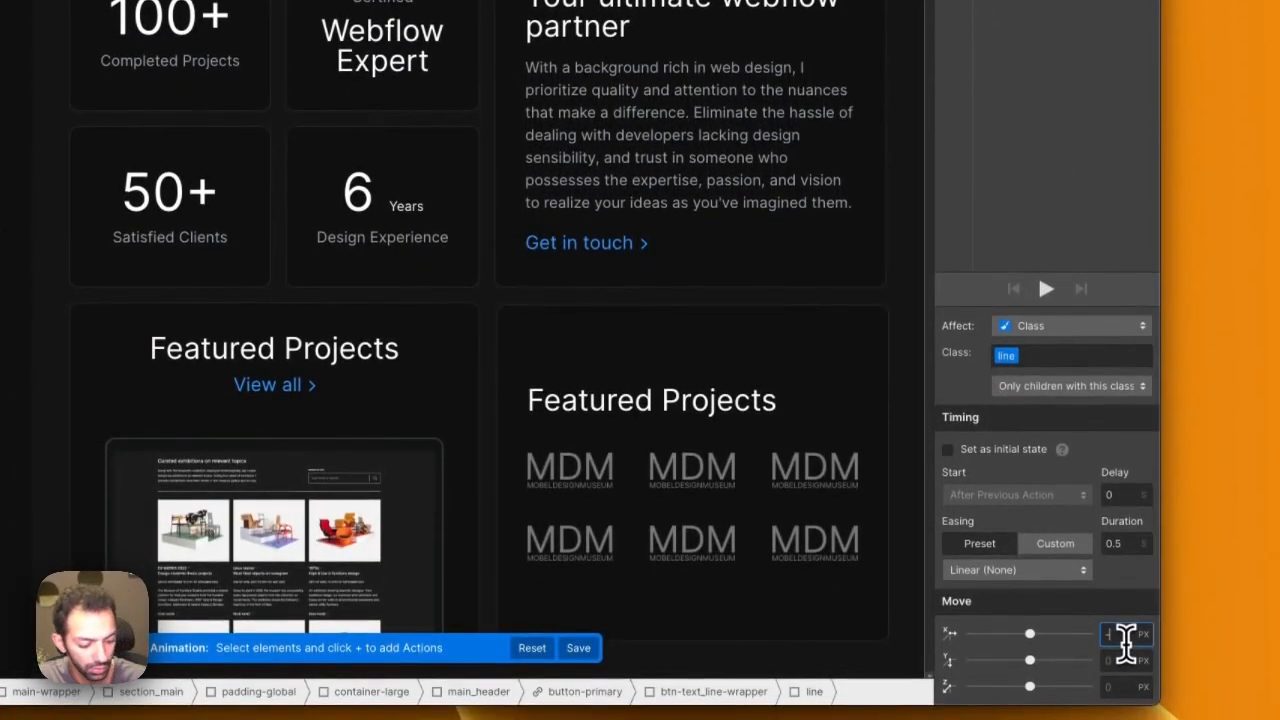
left_click(1126, 641)
type("-100%")
key("Return")
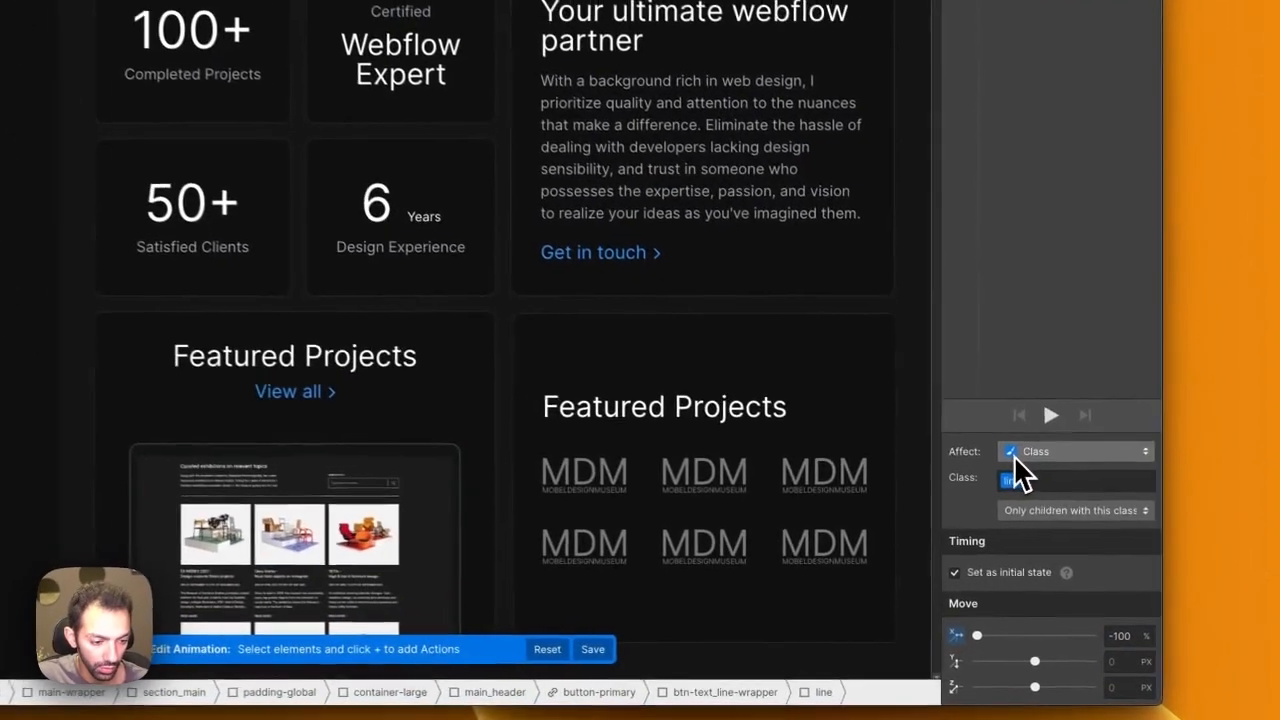
left_click(1122, 636)
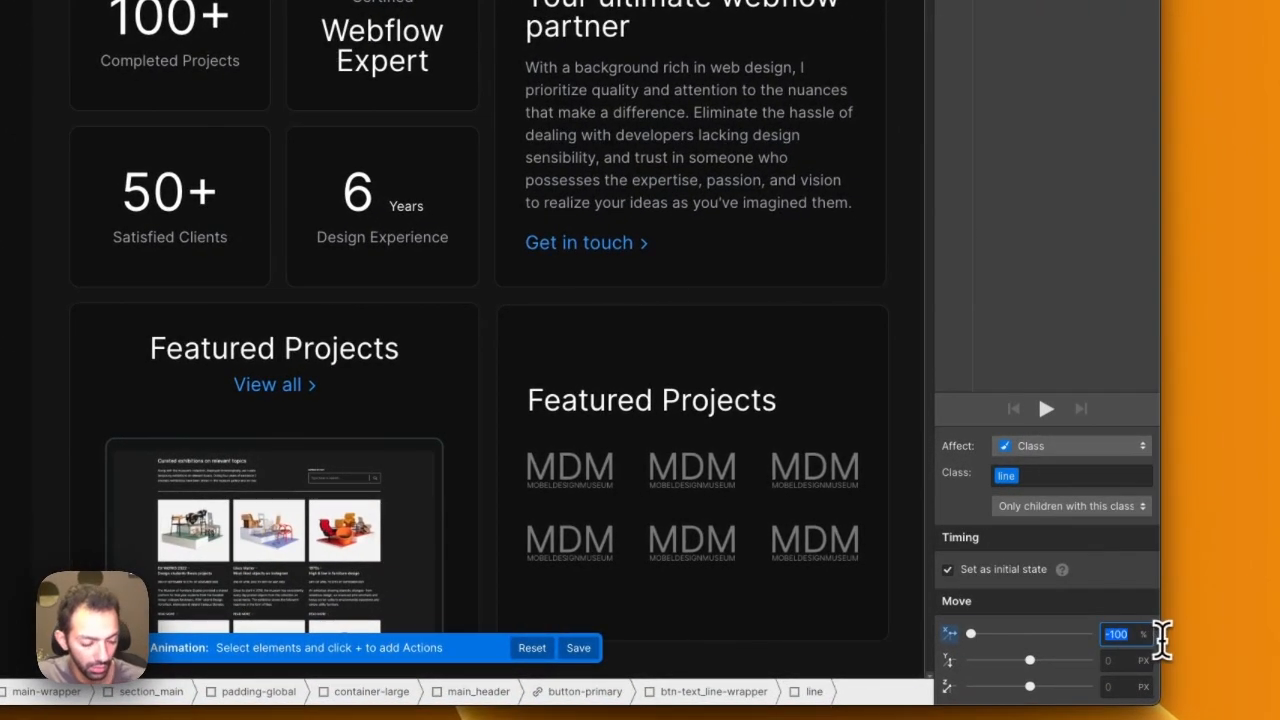
type("100")
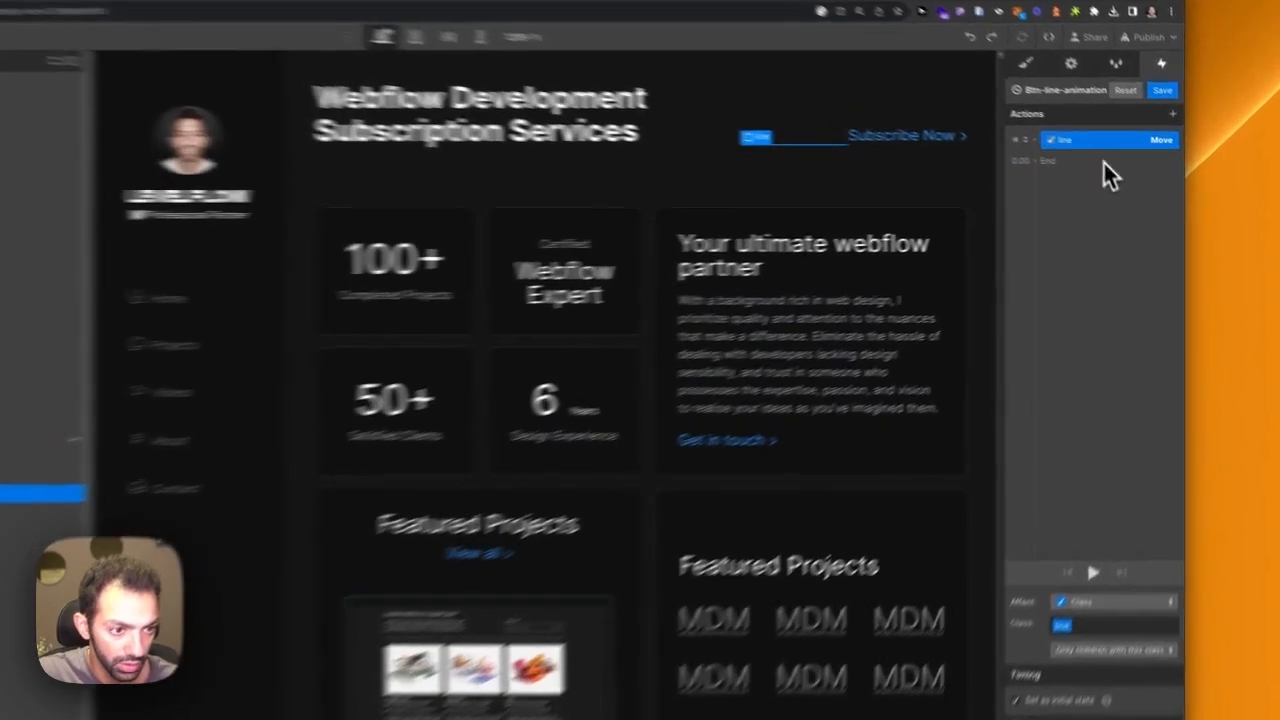
Step: Duplicate the line's Move action, set the copy's X to 0%, and save the animation
right_click(1100, 154)
left_click(1117, 197)
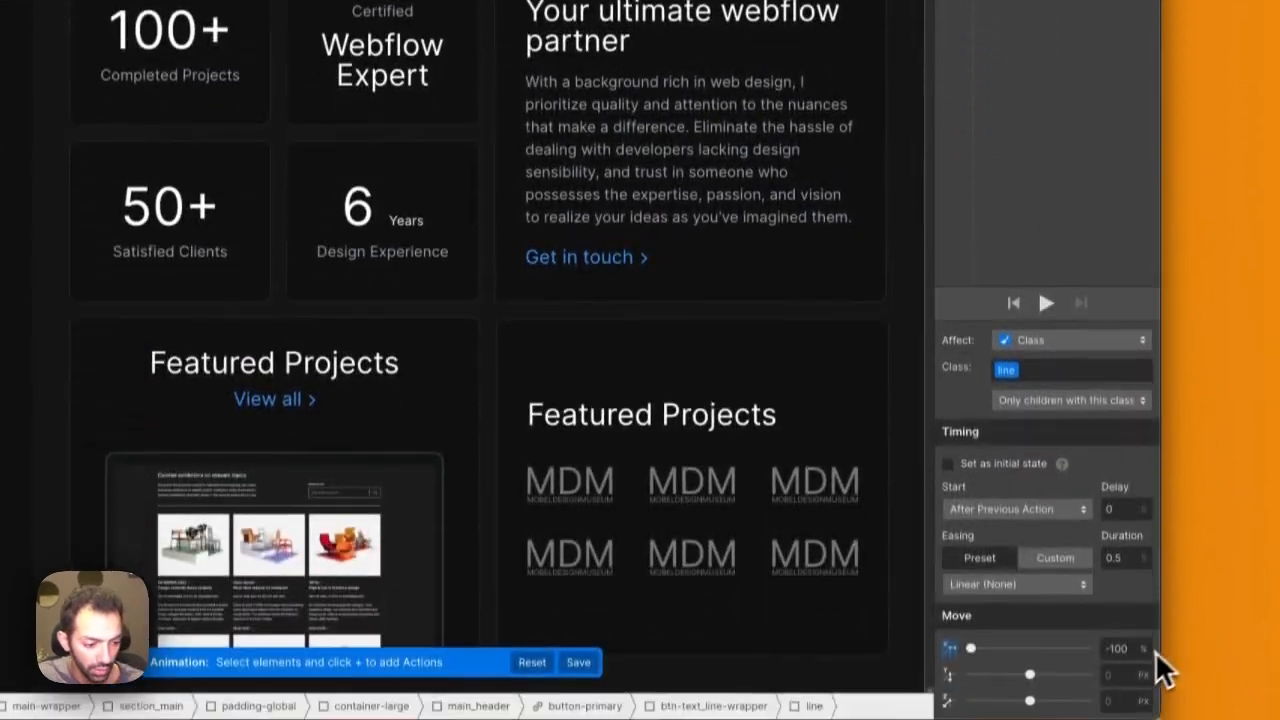
double_click(1128, 643)
type("0")
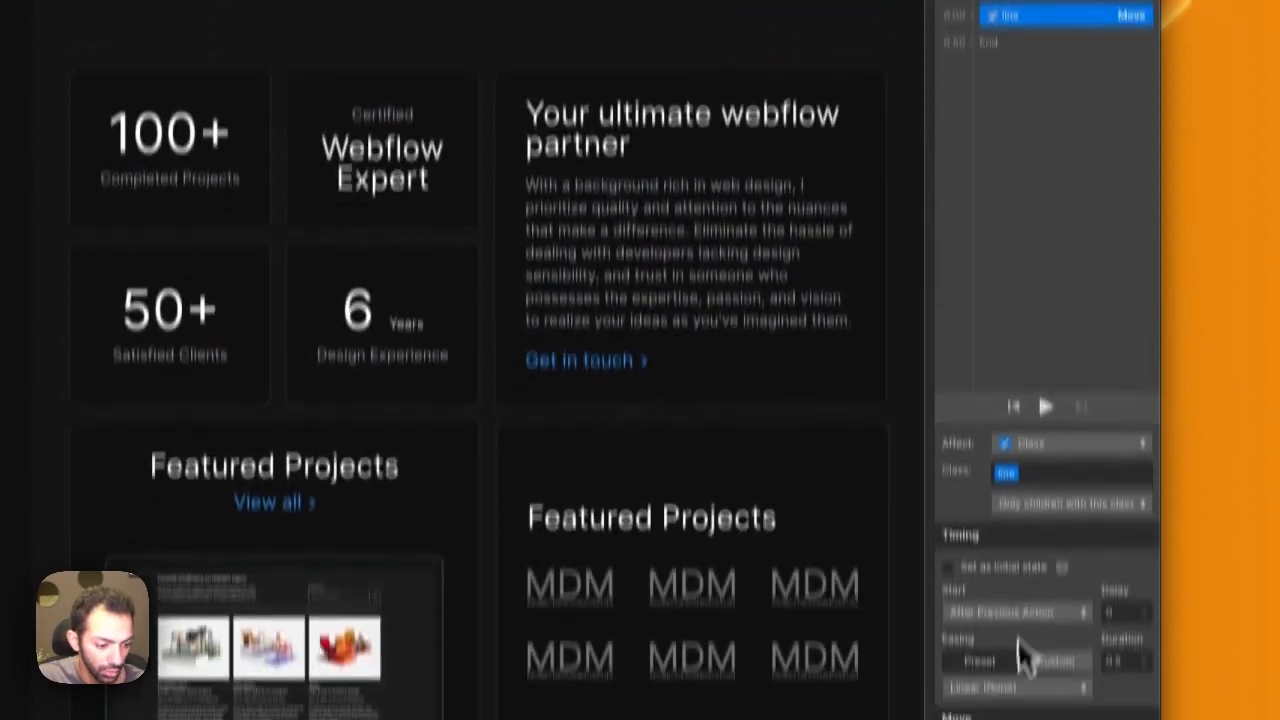
left_click(1015, 575)
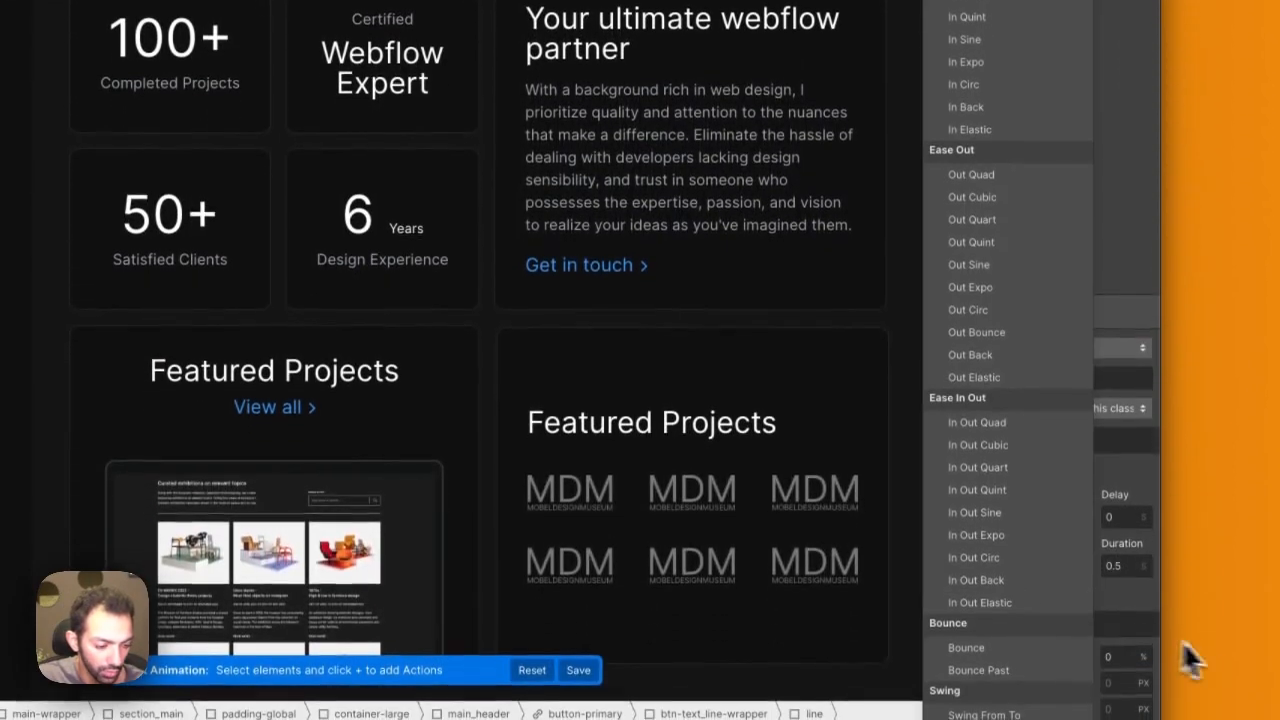
left_click(1182, 640)
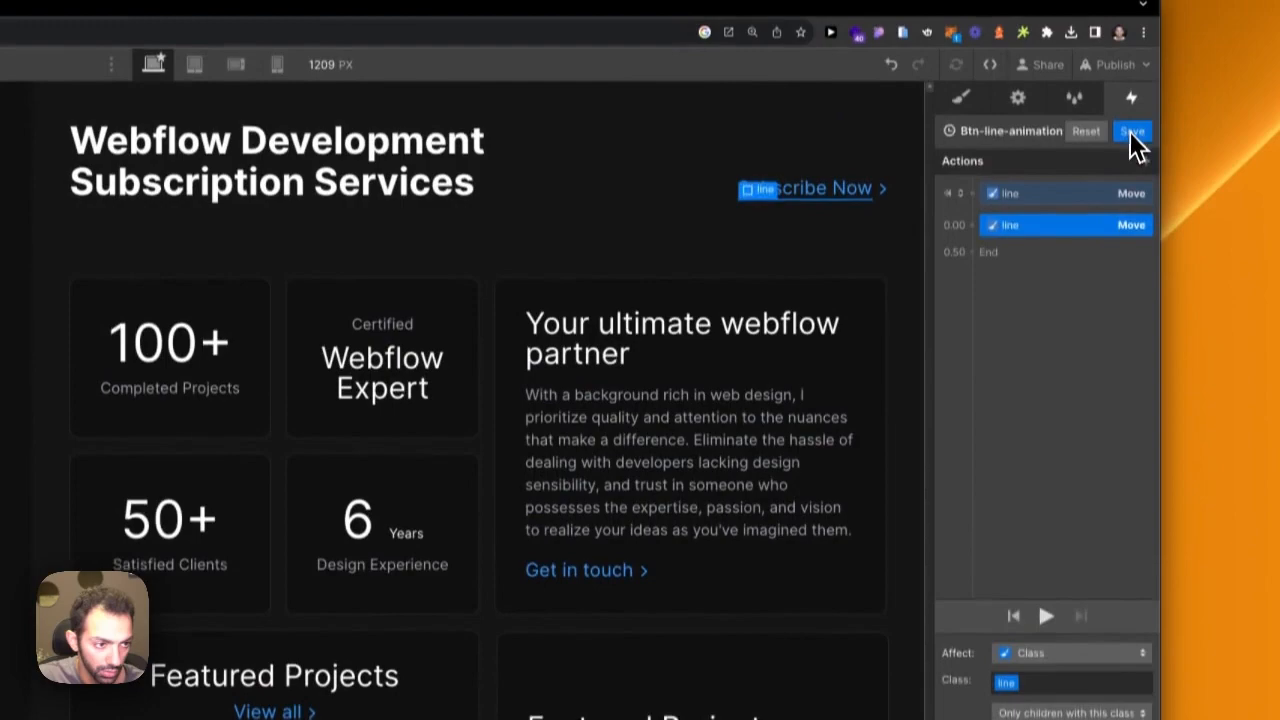
left_click(1132, 133)
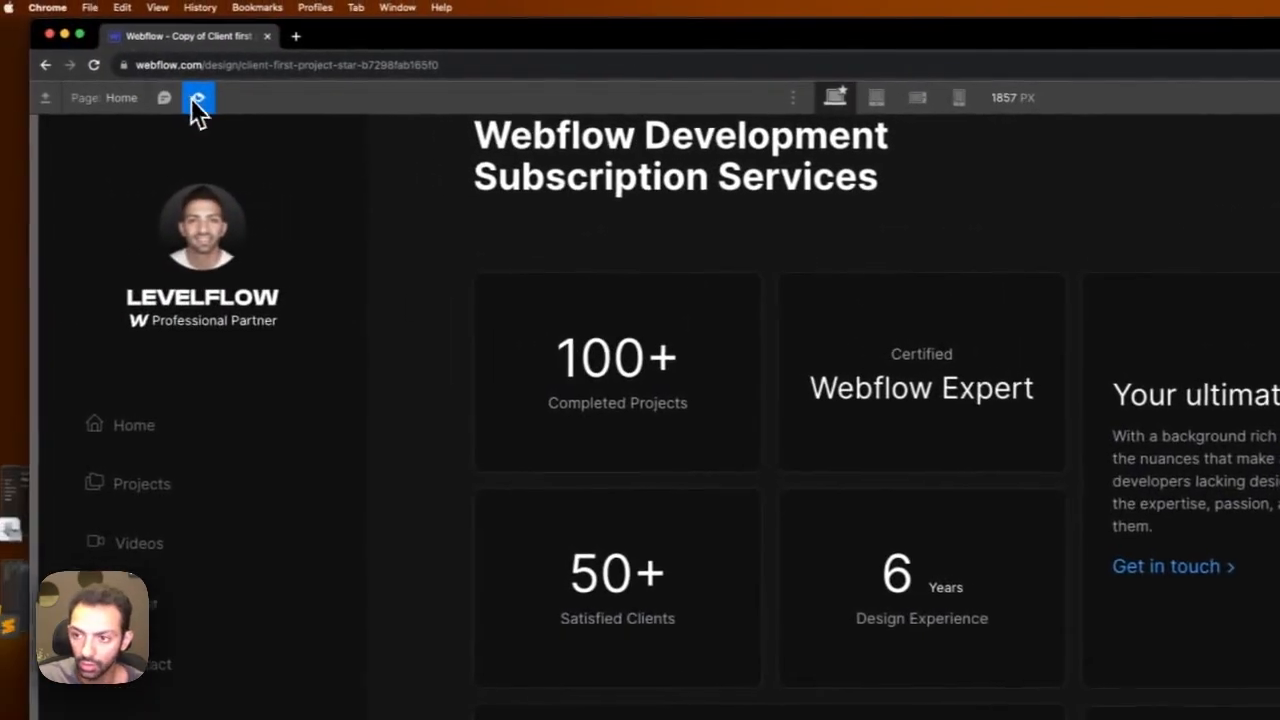
Step: Set the Subscribe Now button's On hover out action to Start an animation, using Btn-line-animation
left_click(860, 155)
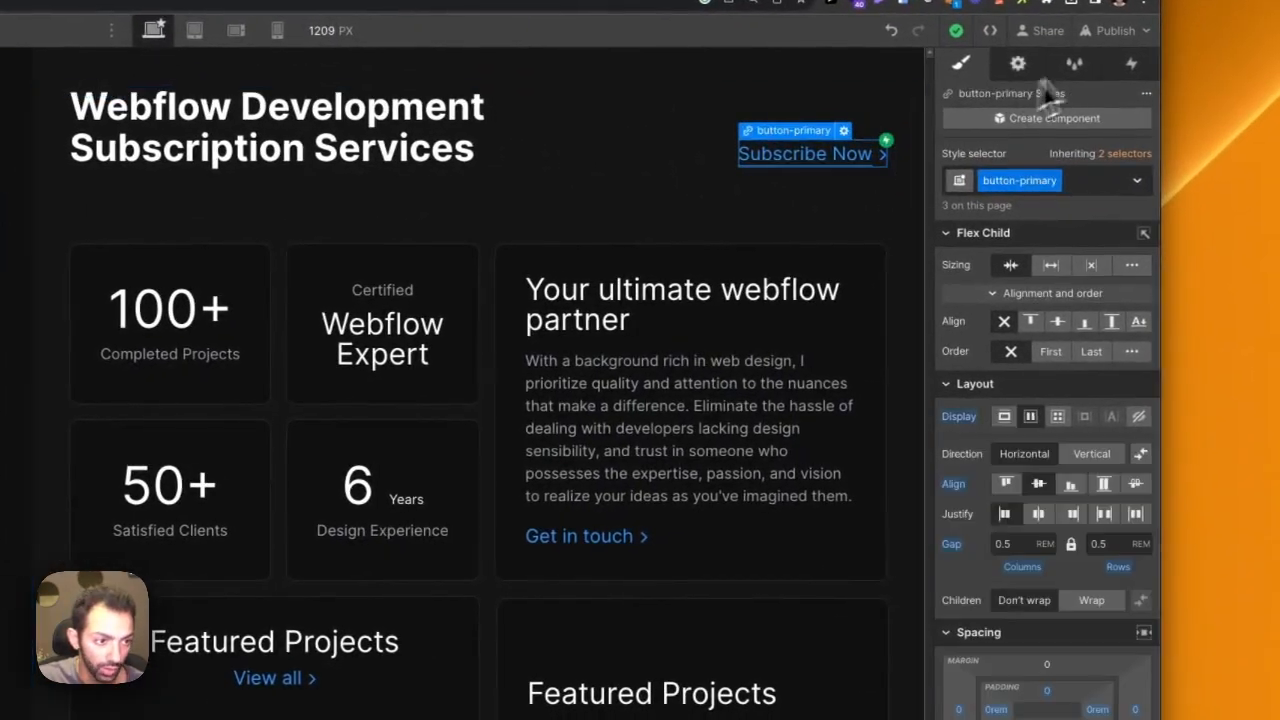
left_click(1133, 63)
left_click(988, 165)
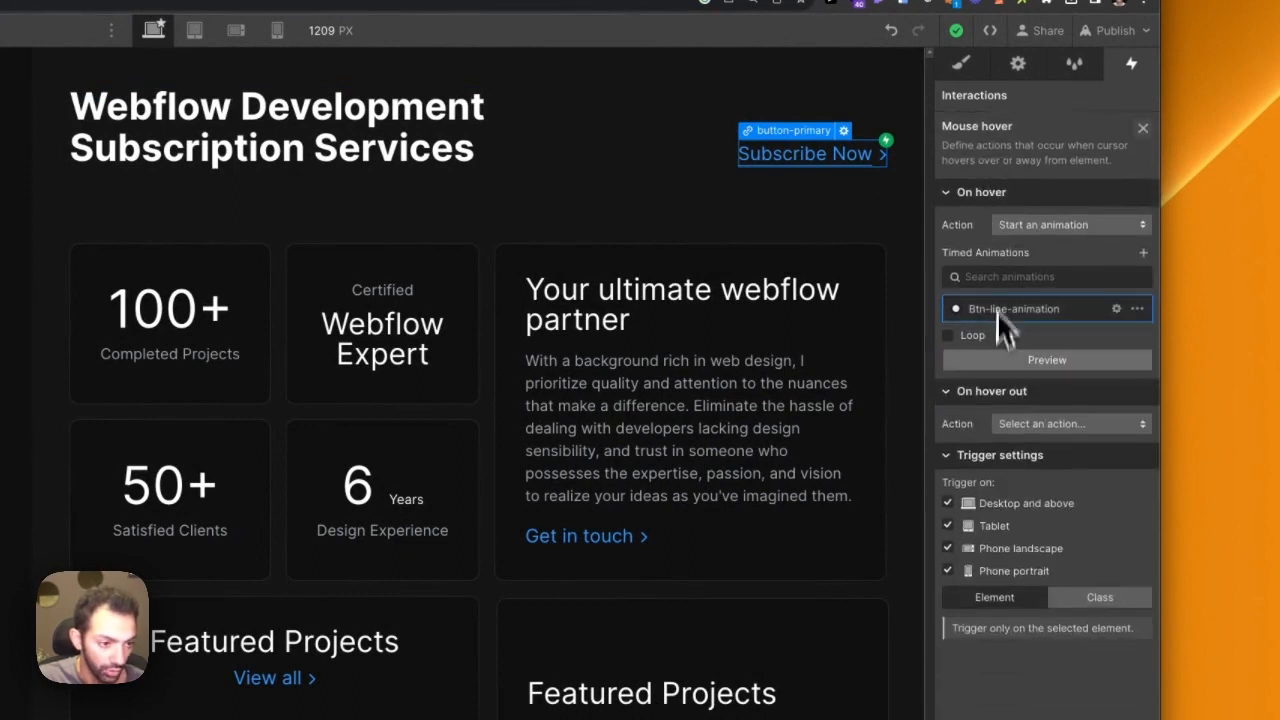
left_click(1020, 424)
left_click(1025, 443)
left_click(1030, 509)
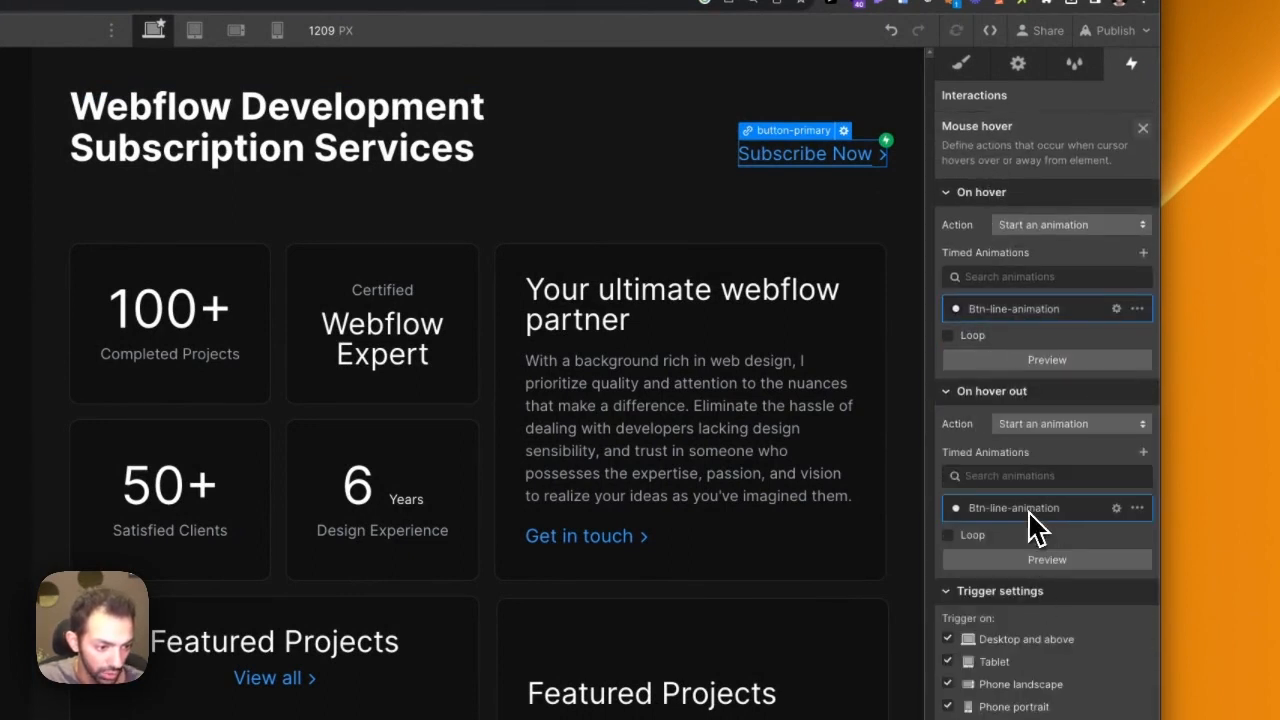
Step: Duplicate Btn-line-animation, assign the copy to On hover out, and rename it Btn-line-animation OUT
left_click(1137, 508)
left_click(1110, 588)
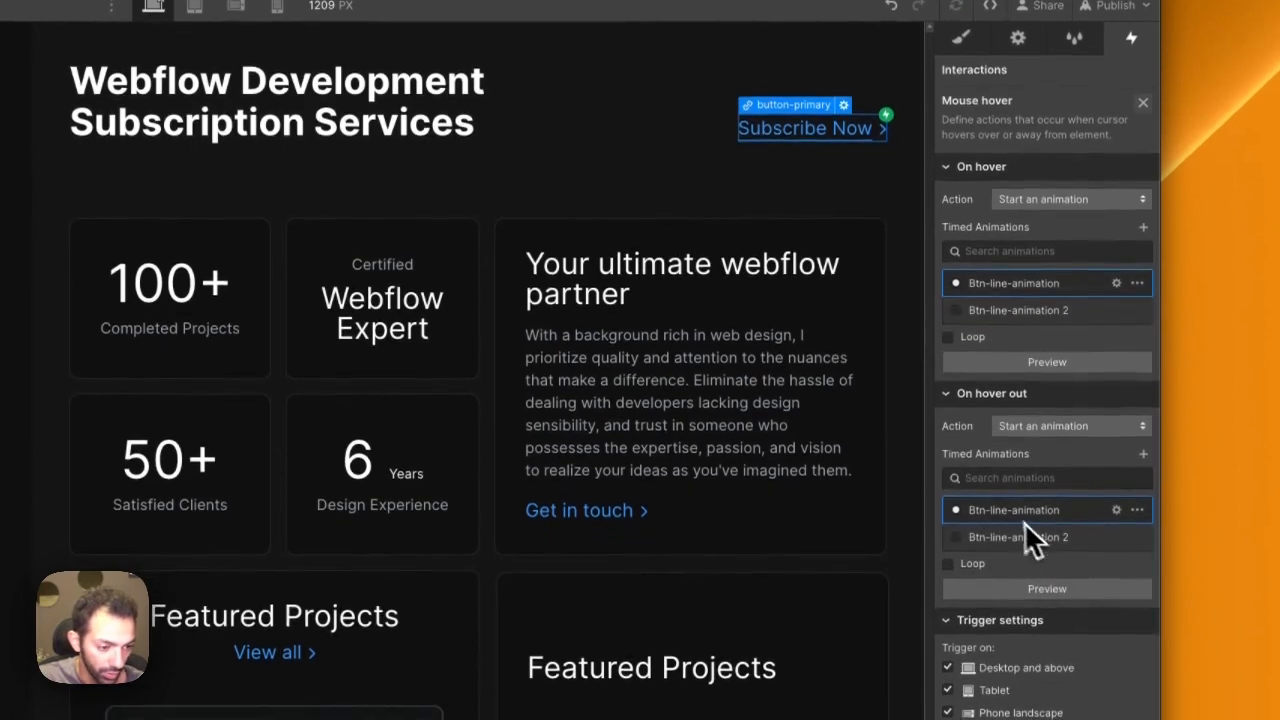
left_click(1020, 565)
left_click(1025, 548)
left_click(1085, 72)
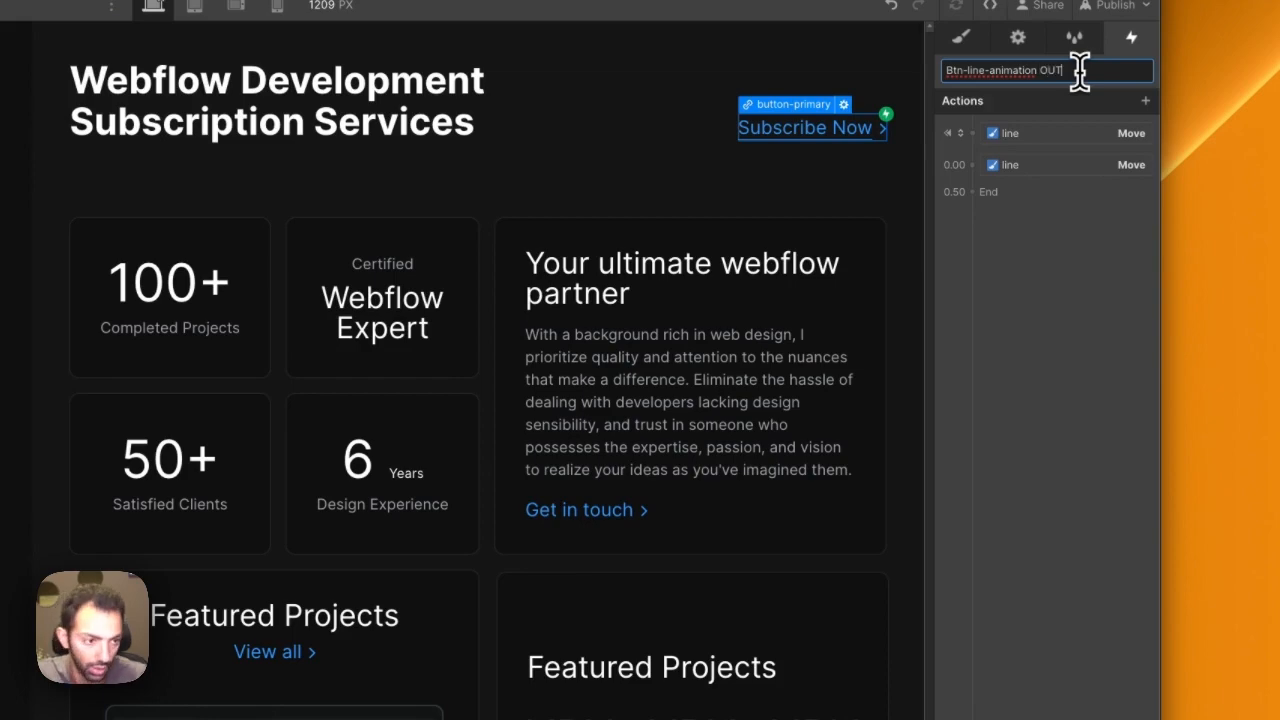
Step: Remove the initial-state Move action from the hover-out animation and set the remaining line Move's X to 100%
left_click(1030, 134)
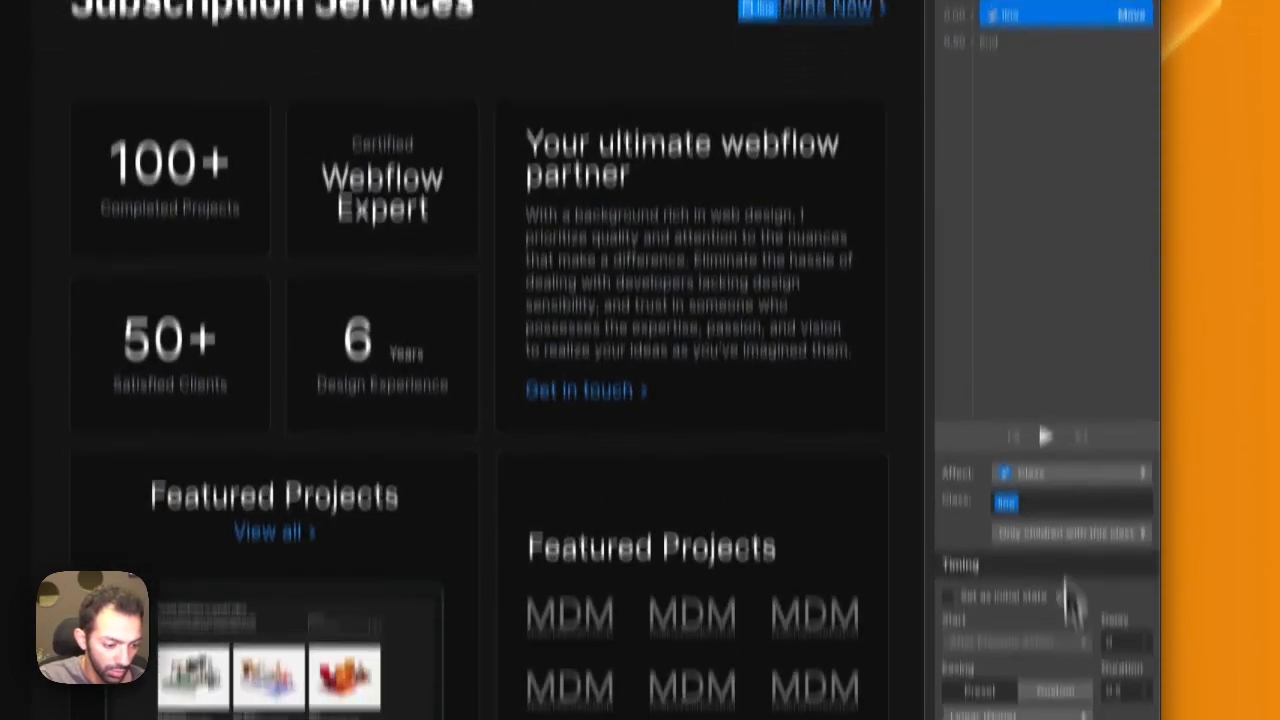
left_click(1120, 651)
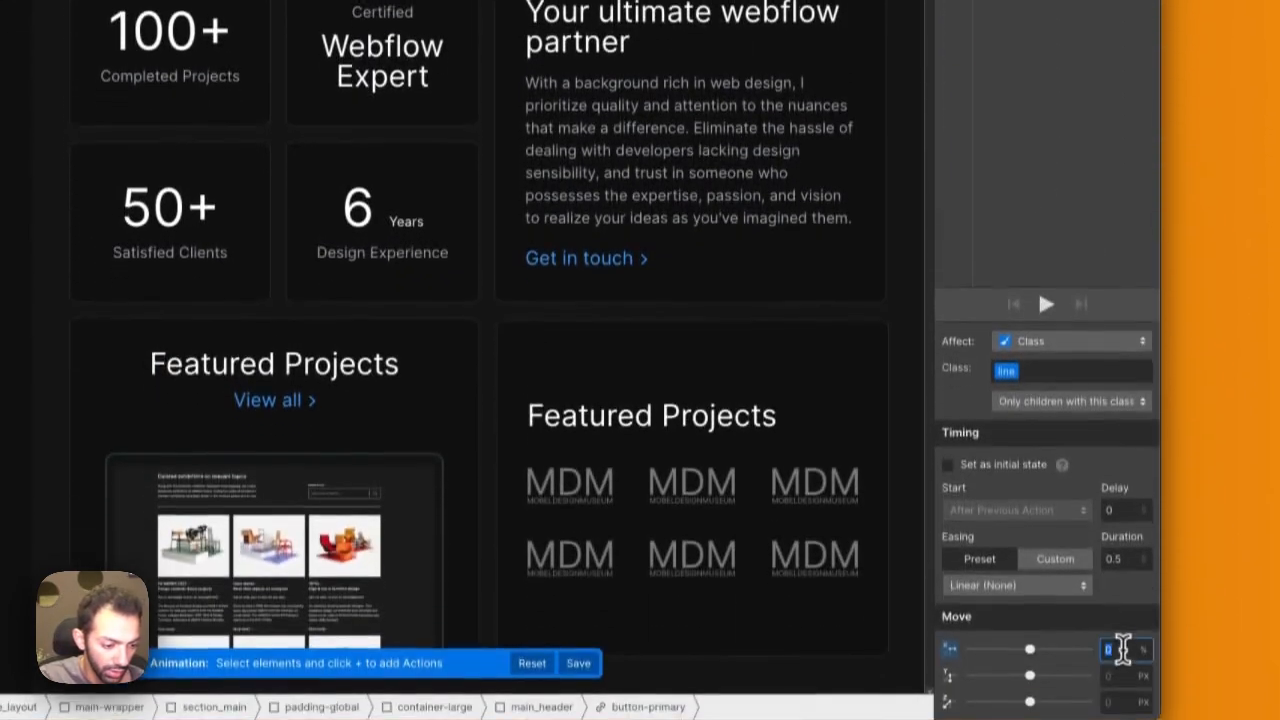
type("100")
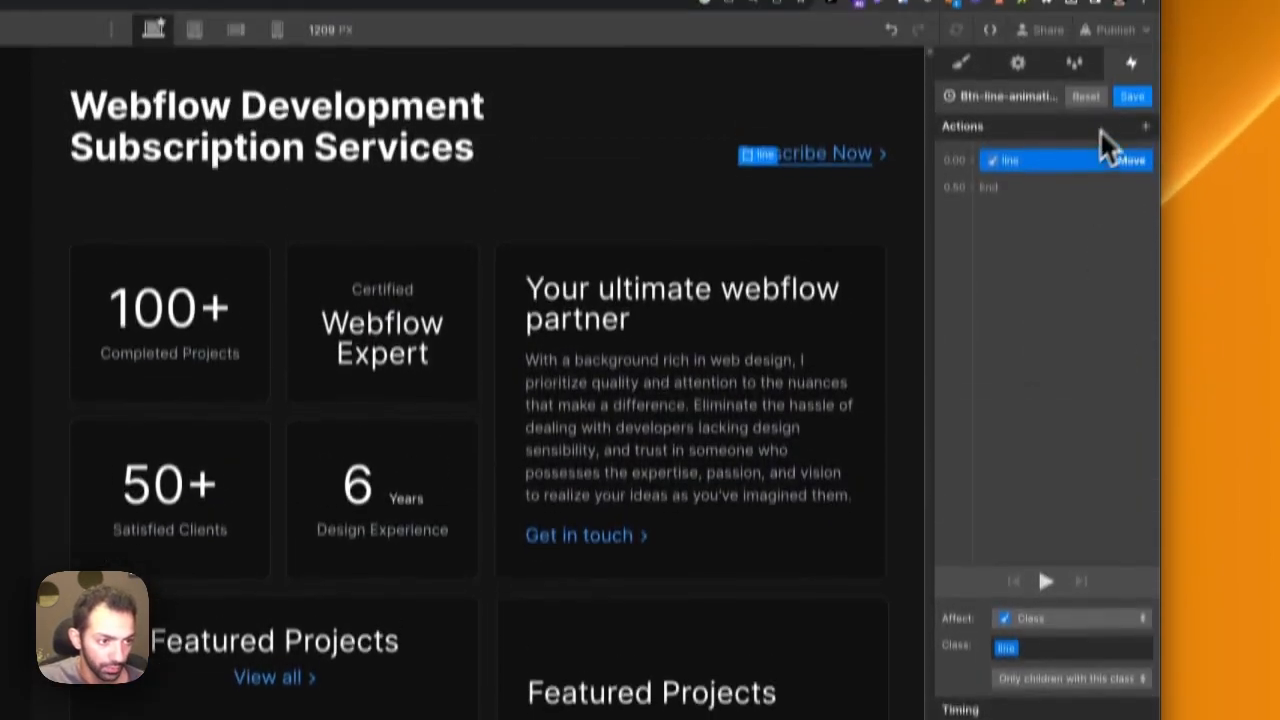
Step: Save the hover-out animation and turn off the initial state for the first line Move in Btn-line-animation
left_click(1134, 98)
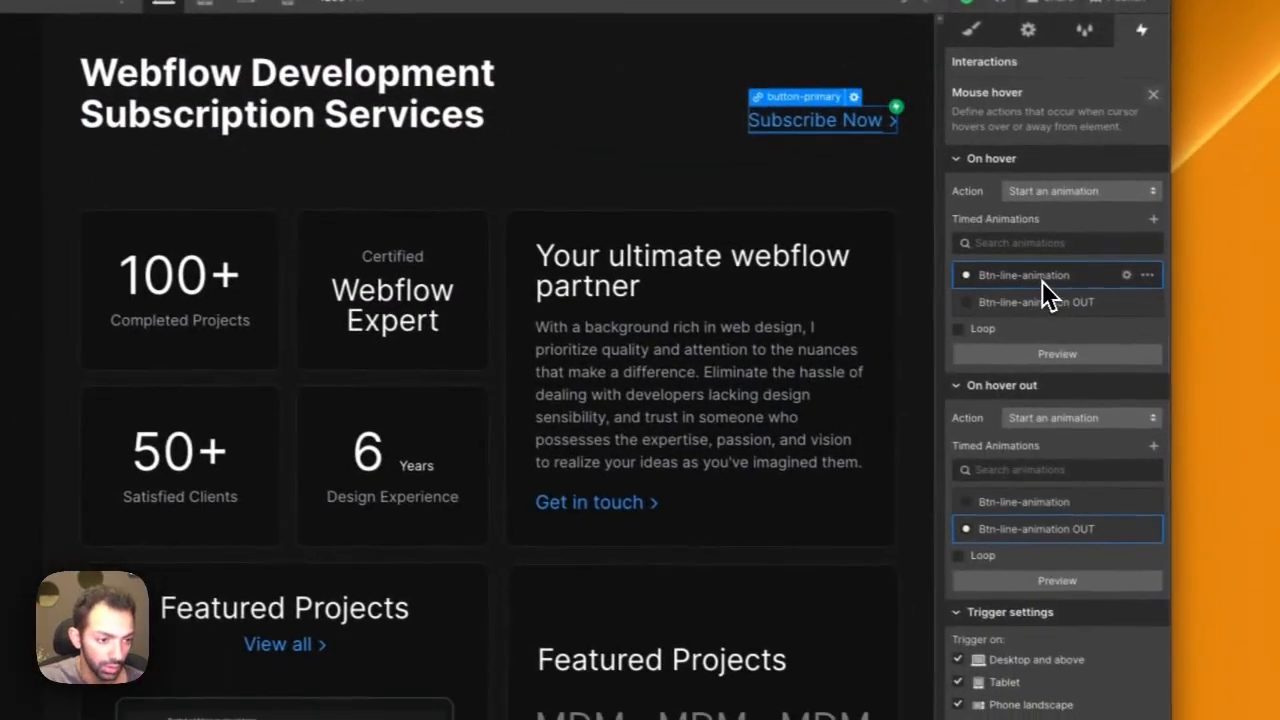
left_click(1042, 278)
left_click(1052, 157)
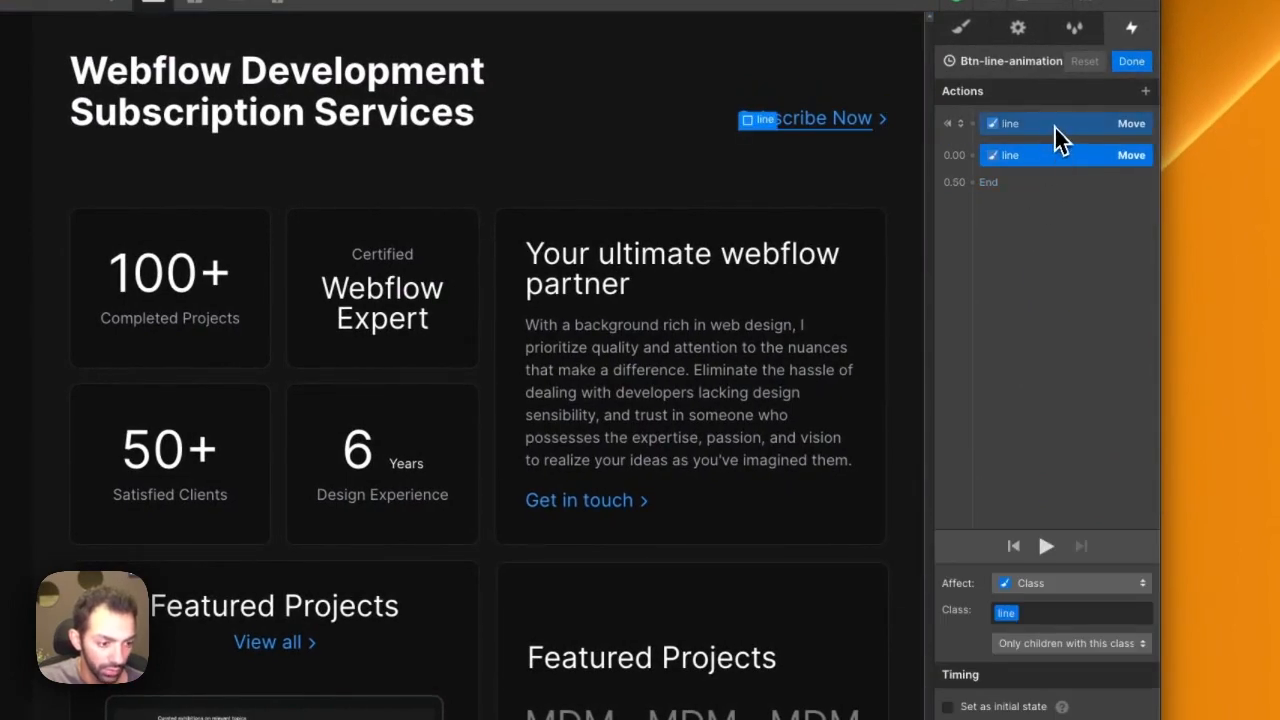
left_click(1054, 125)
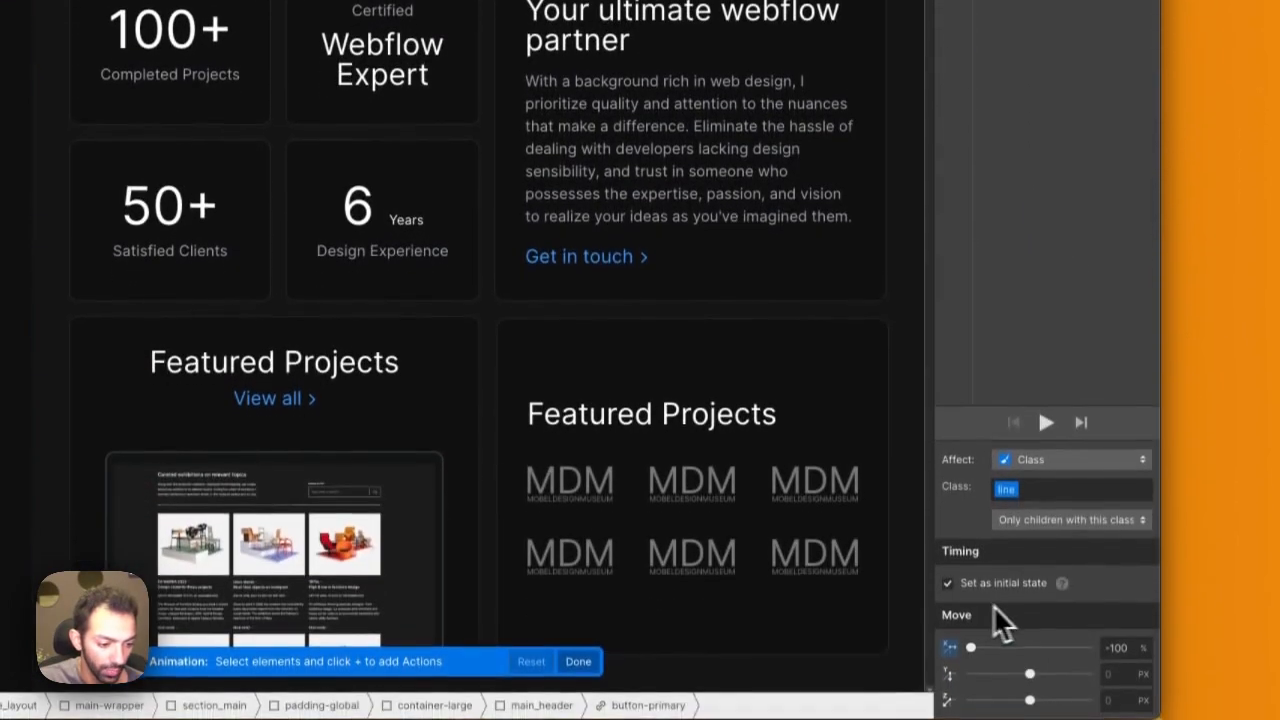
left_click(995, 583)
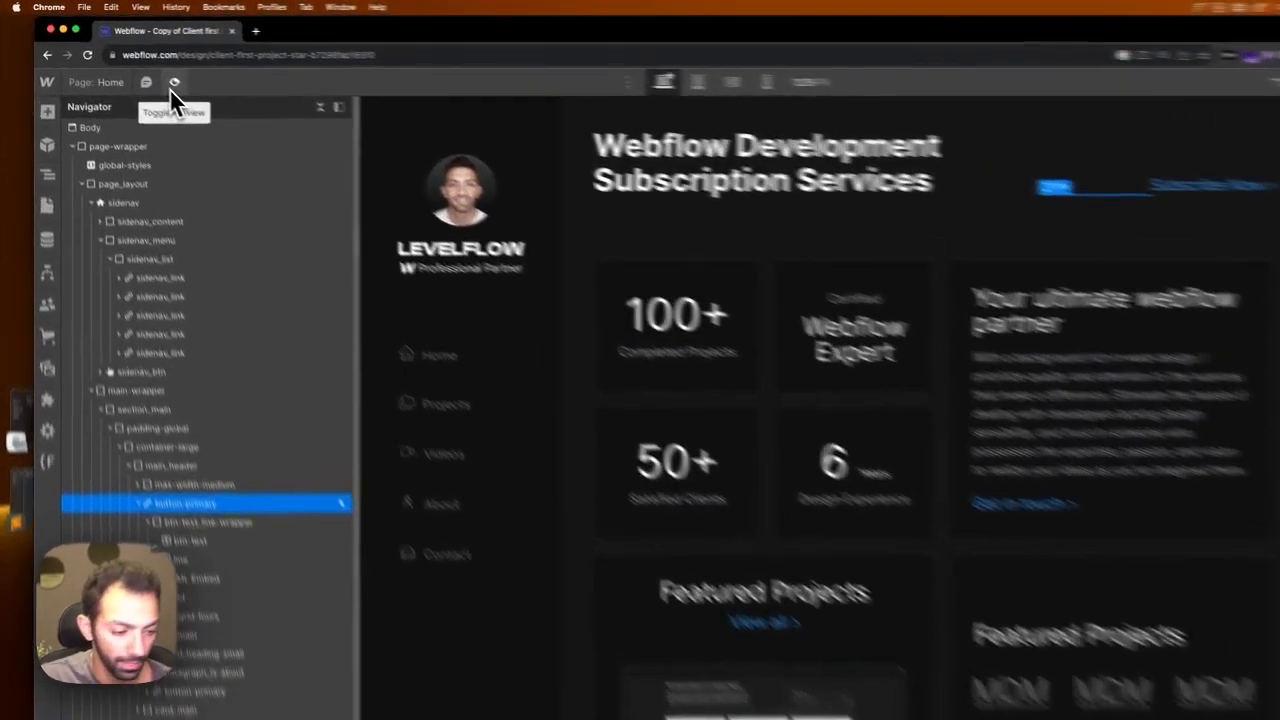
Step: Preview the Subscribe Now underline animation and save Btn-line-animation
left_click(139, 66)
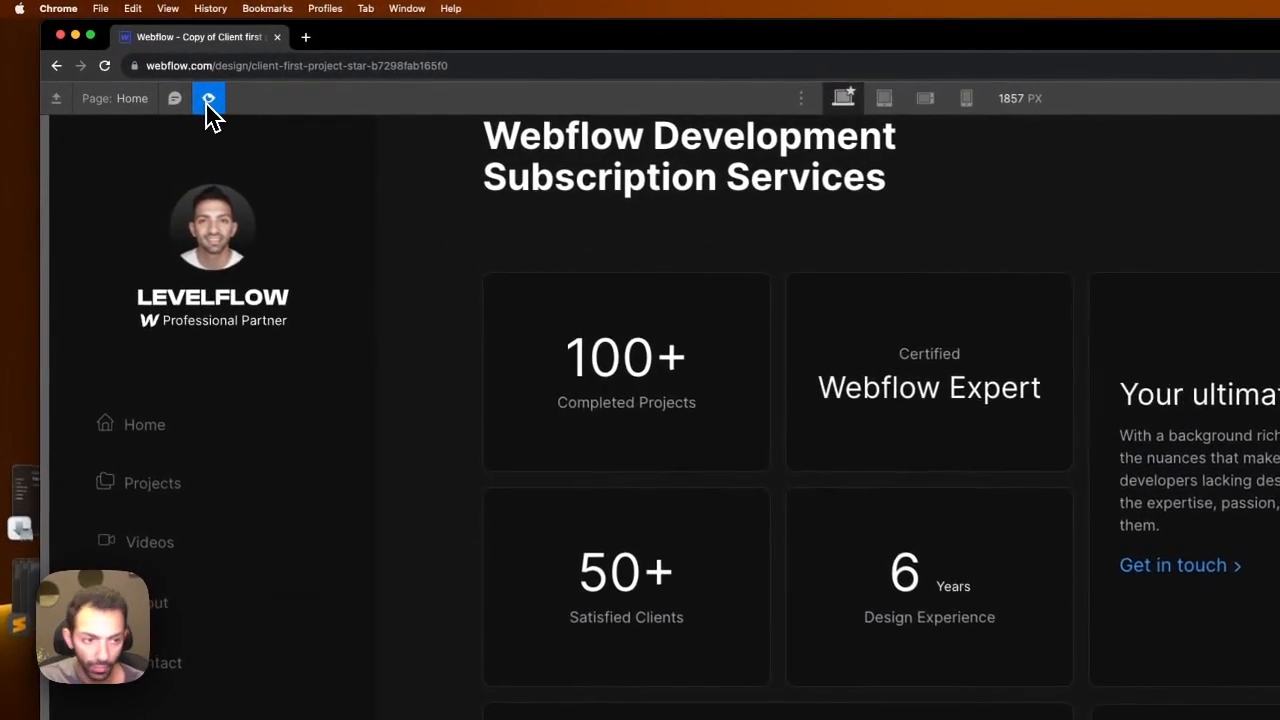
left_click(139, 65)
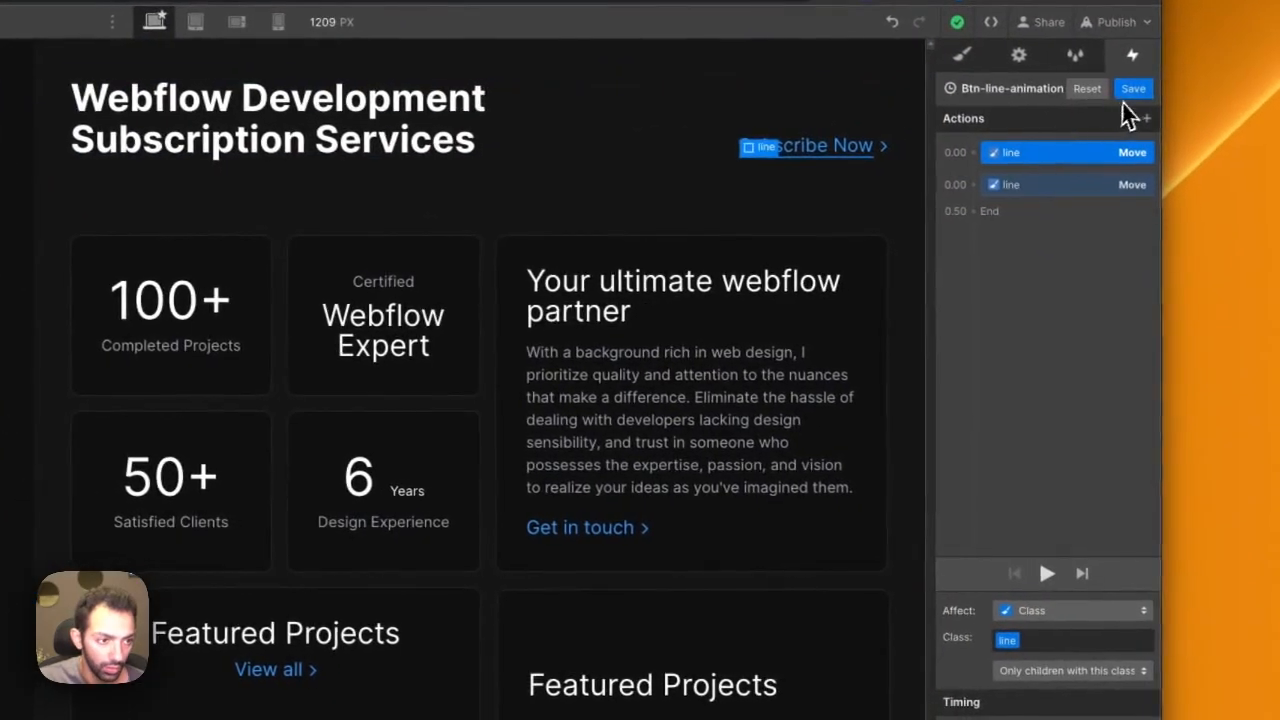
left_click(1131, 89)
Step: Copy the animated Subscribe Now button and paste it beneath the Get in touch link in the about card
key("s")
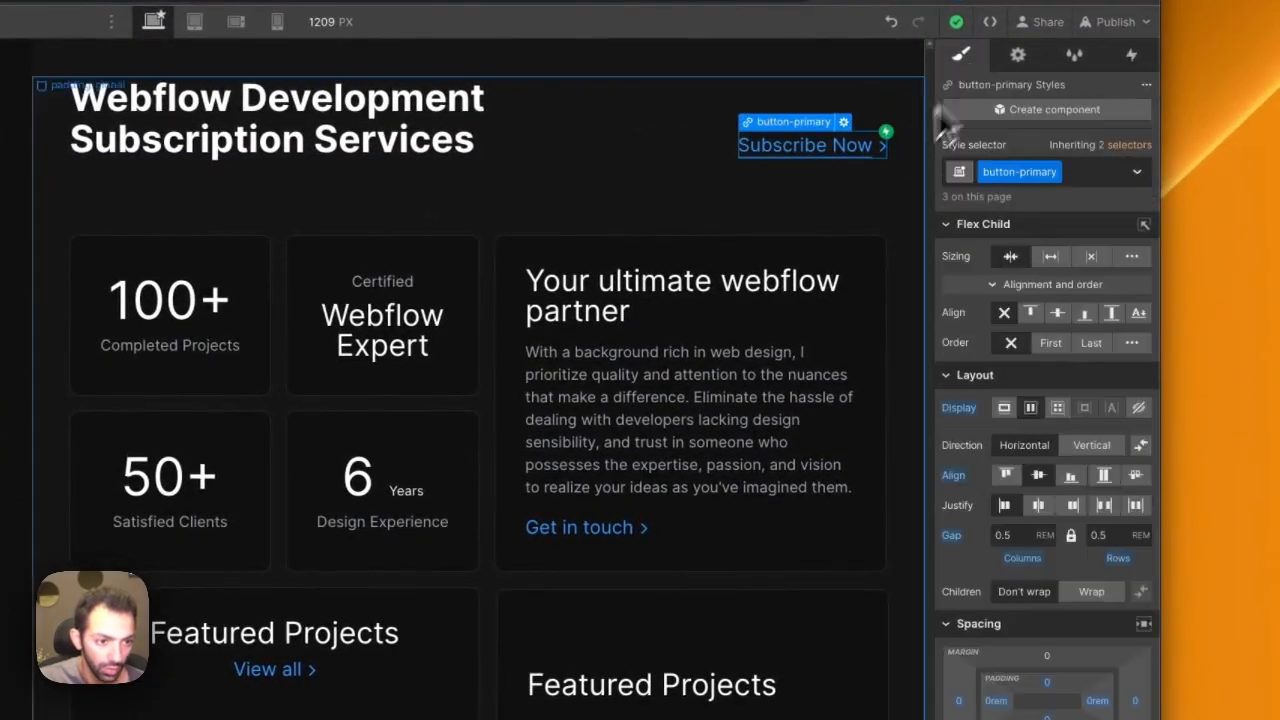
left_click(584, 533)
scroll(1100, 640, "down", 5)
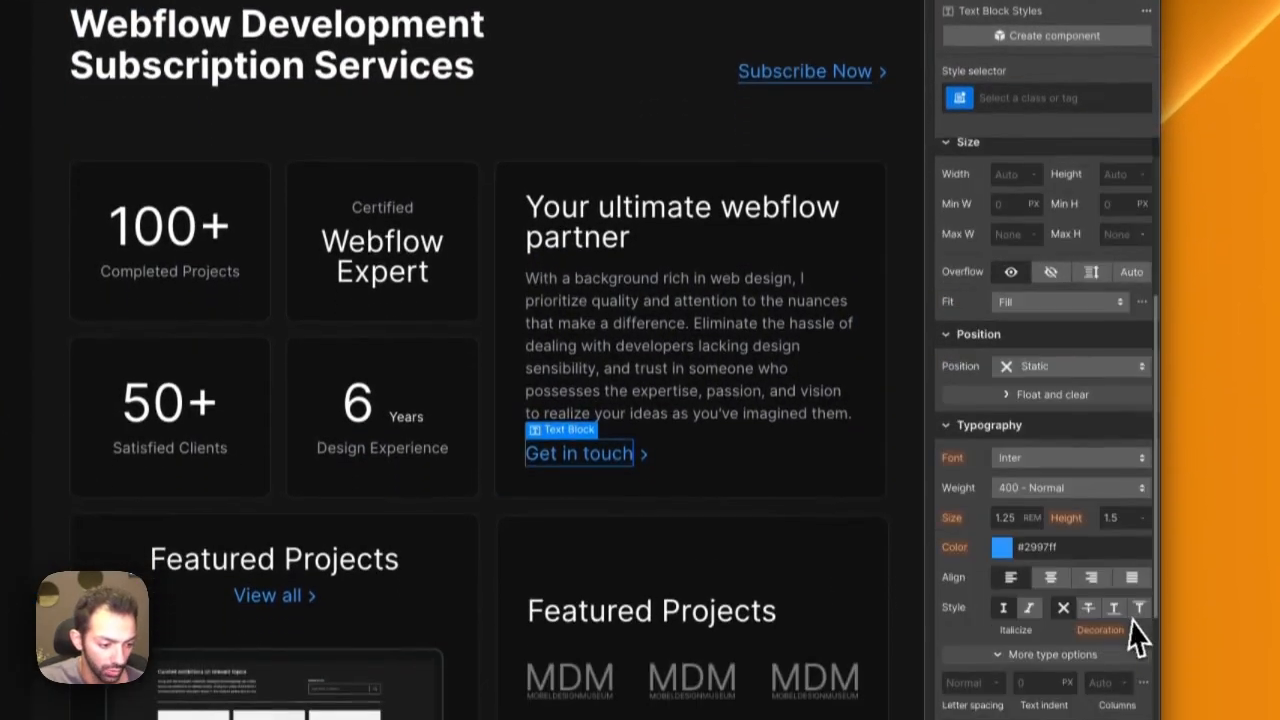
left_click(824, 150)
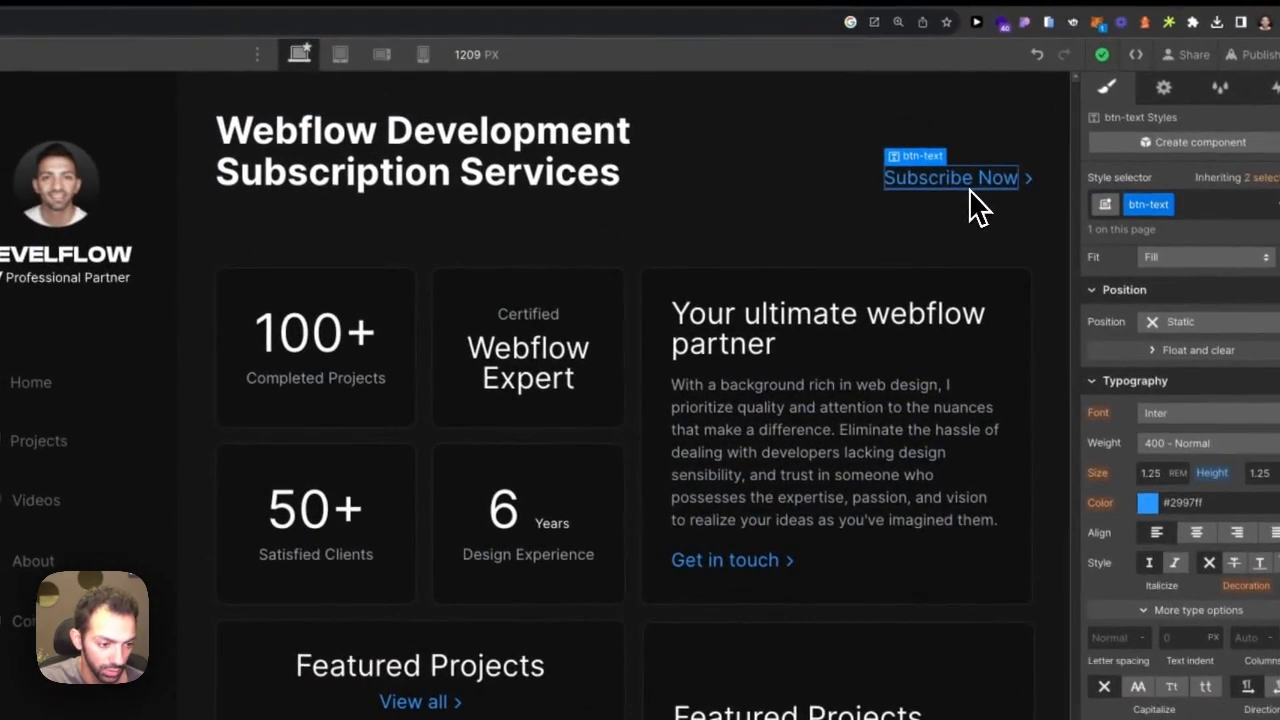
key("z")
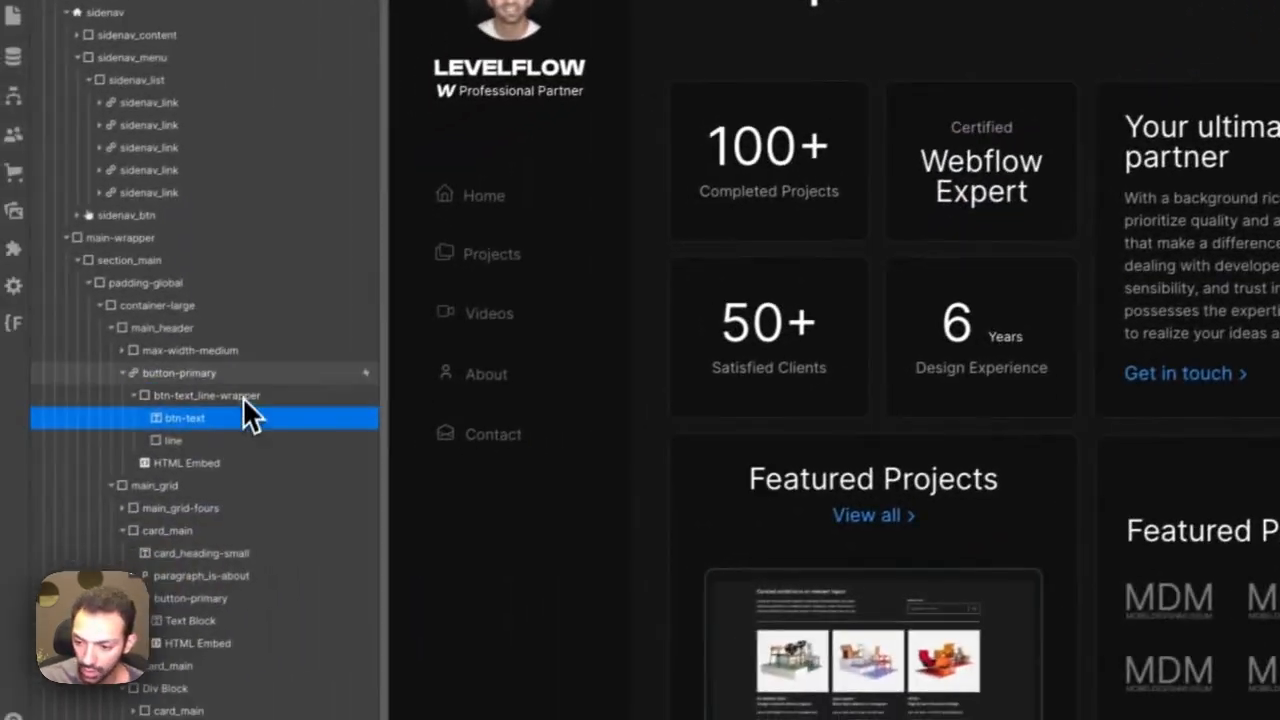
left_click(255, 374)
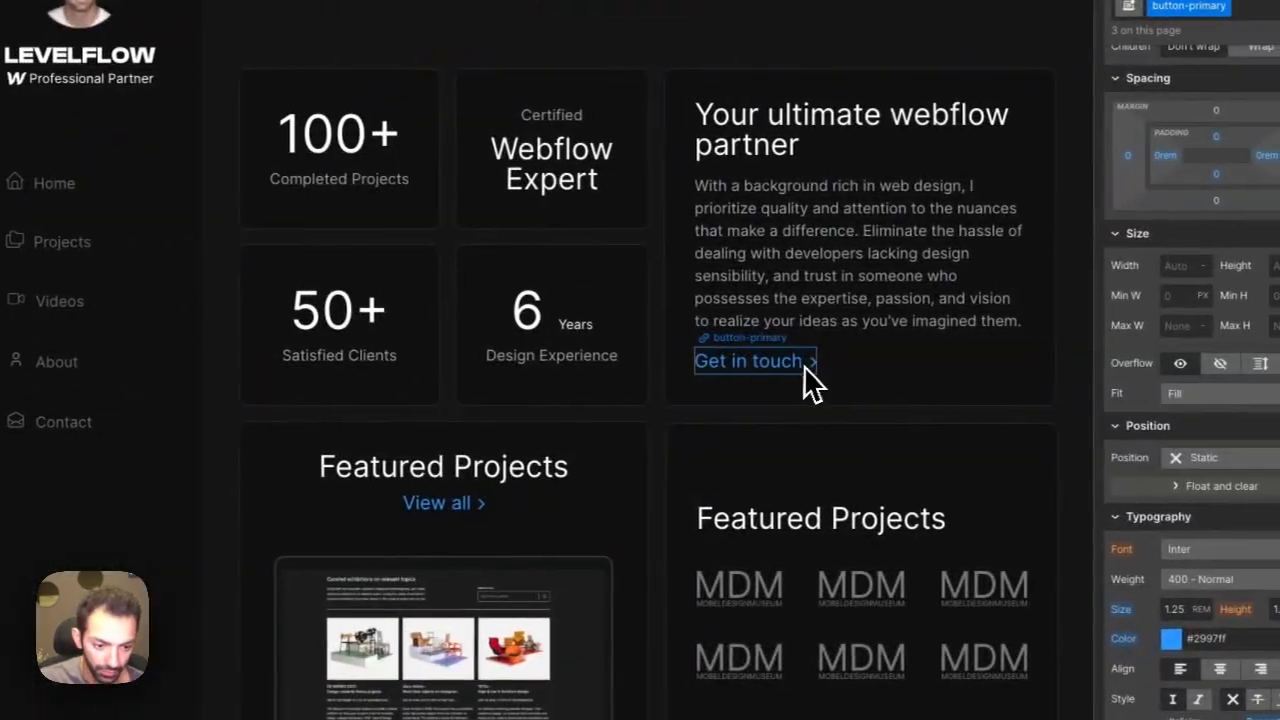
left_click(850, 386)
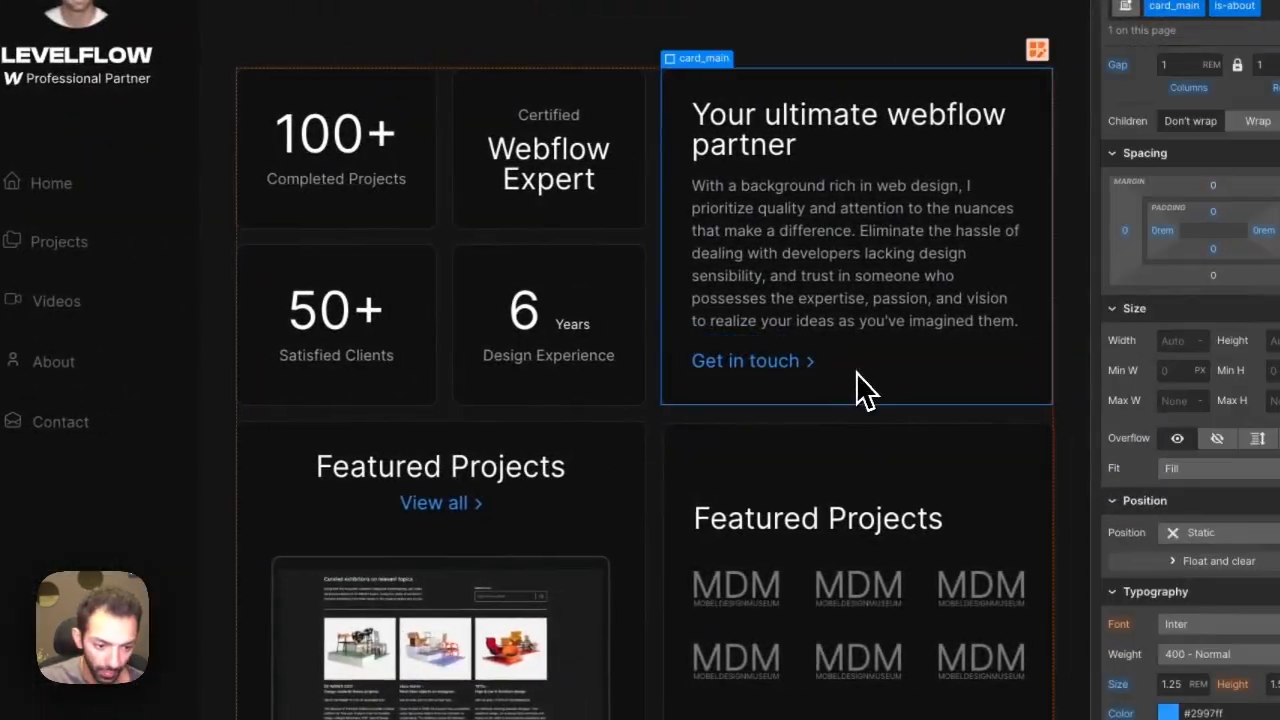
left_click(771, 366)
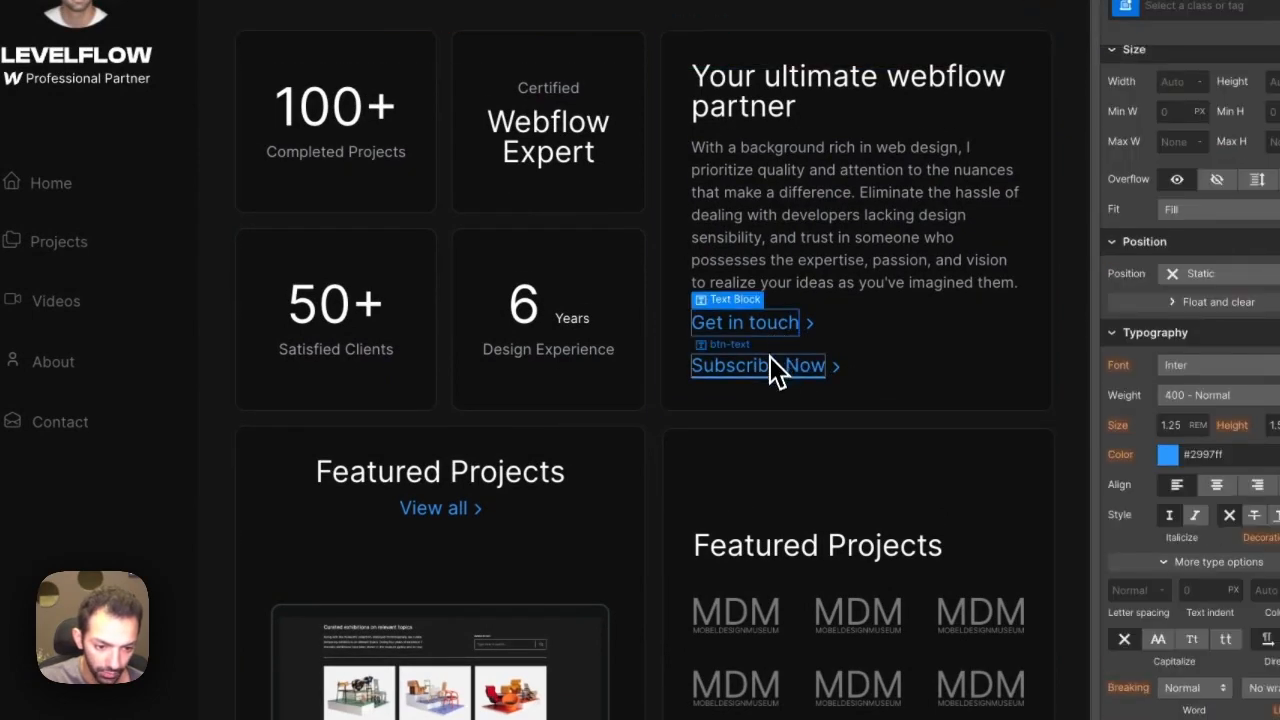
Step: Change the pasted button's text to "Get in touch" and delete the old Get in touch link above it
double_click(771, 367)
double_click(771, 366)
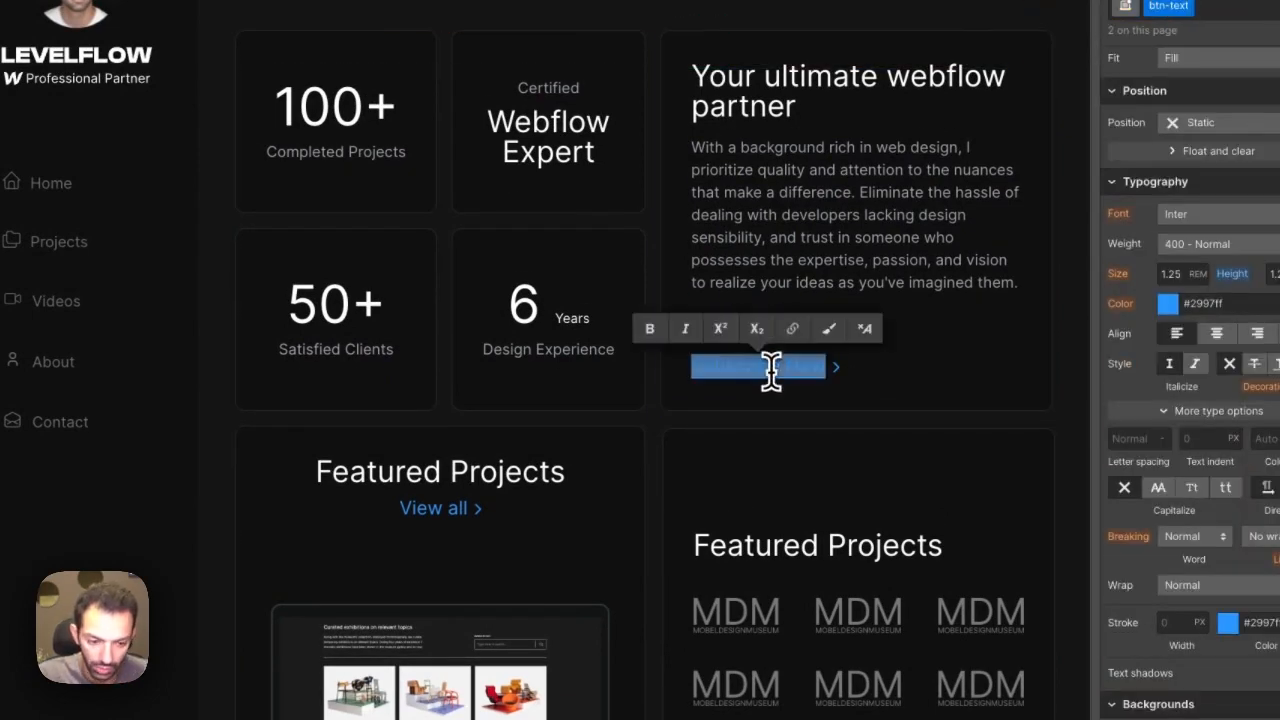
type("Get in touch")
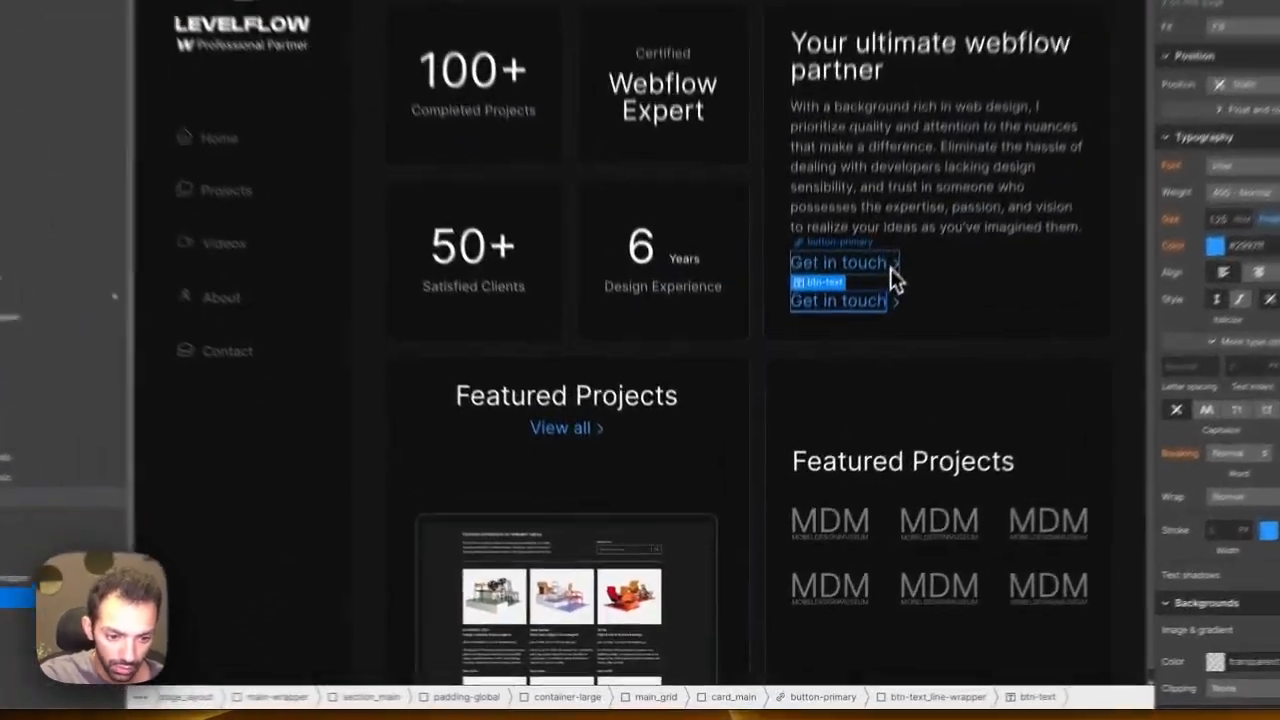
left_click(855, 380)
key("Delete")
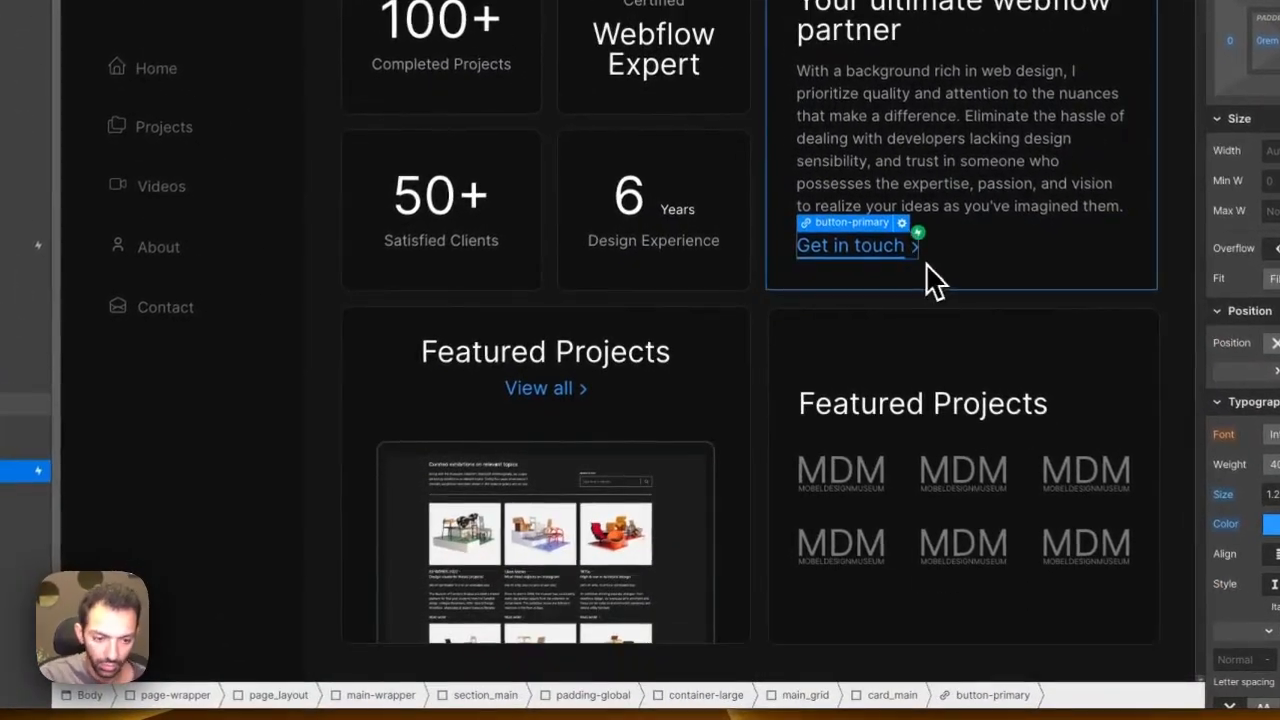
Step: Paste the animated button below the heading in the Featured Projects image card and remove the card's old View all link
left_click(594, 423)
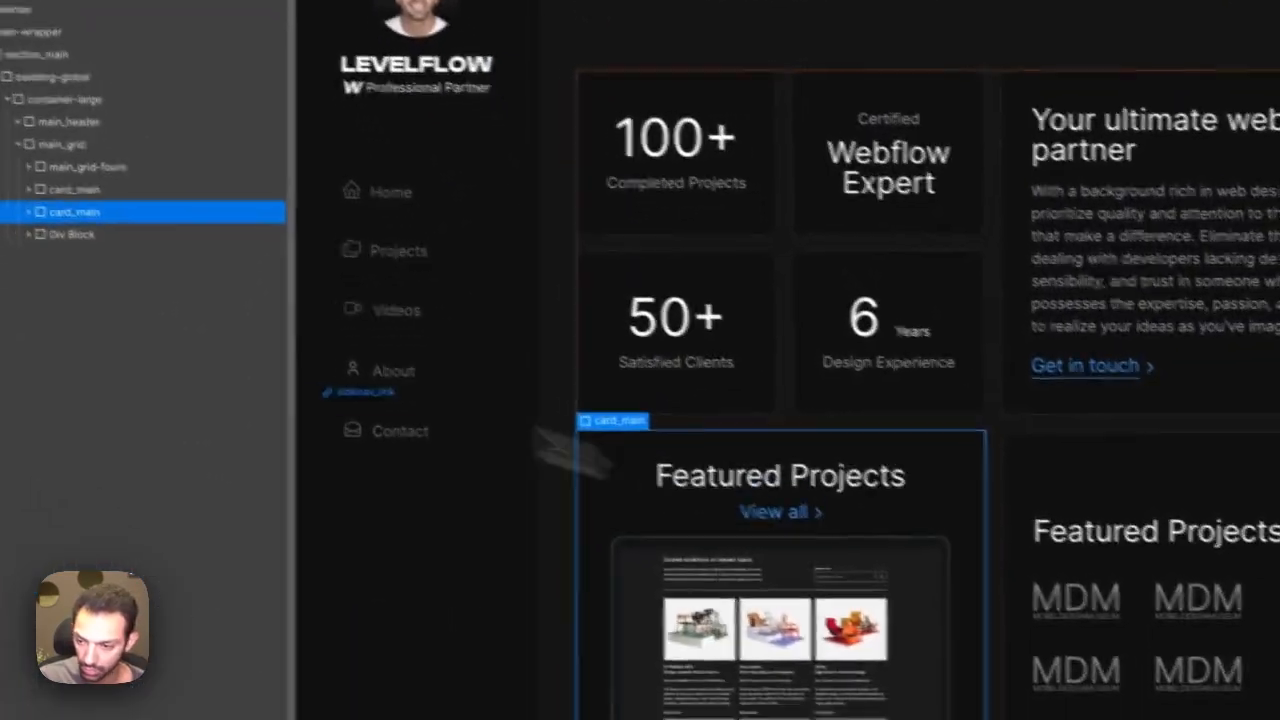
left_click(29, 211)
left_click_drag(107, 306, 112, 266)
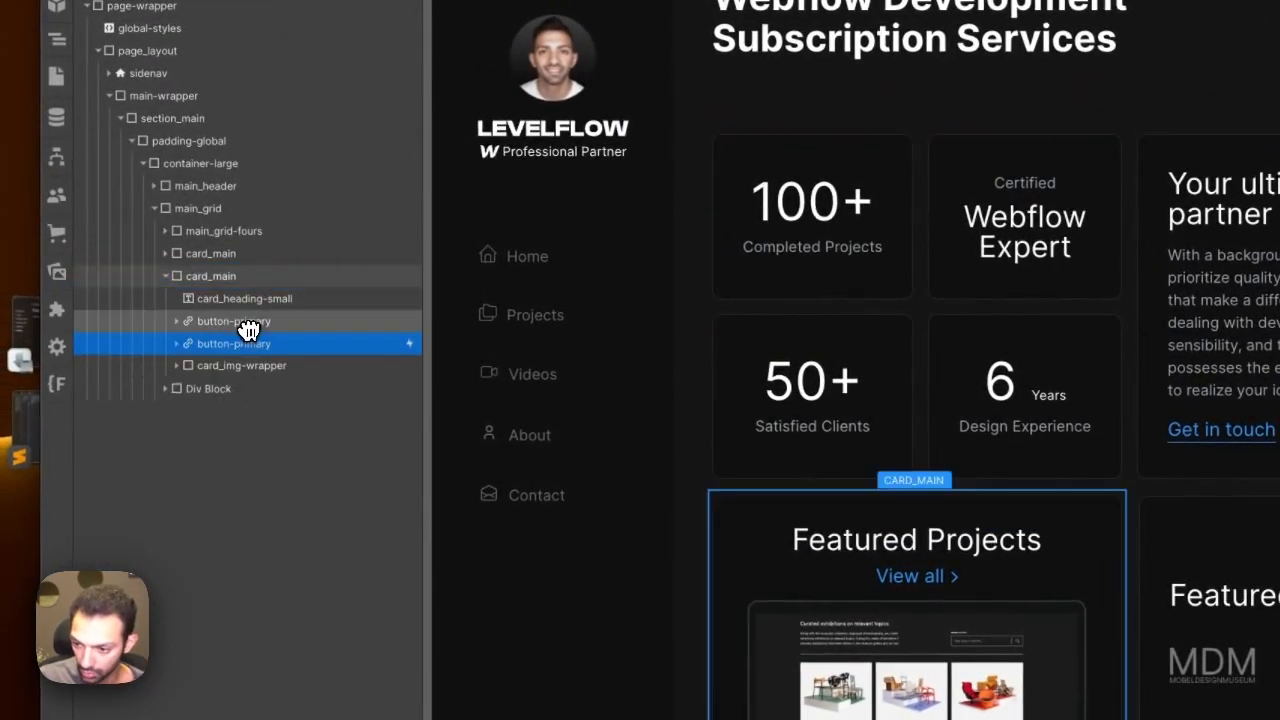
left_click(247, 330)
left_click_drag(918, 576, 976, 609)
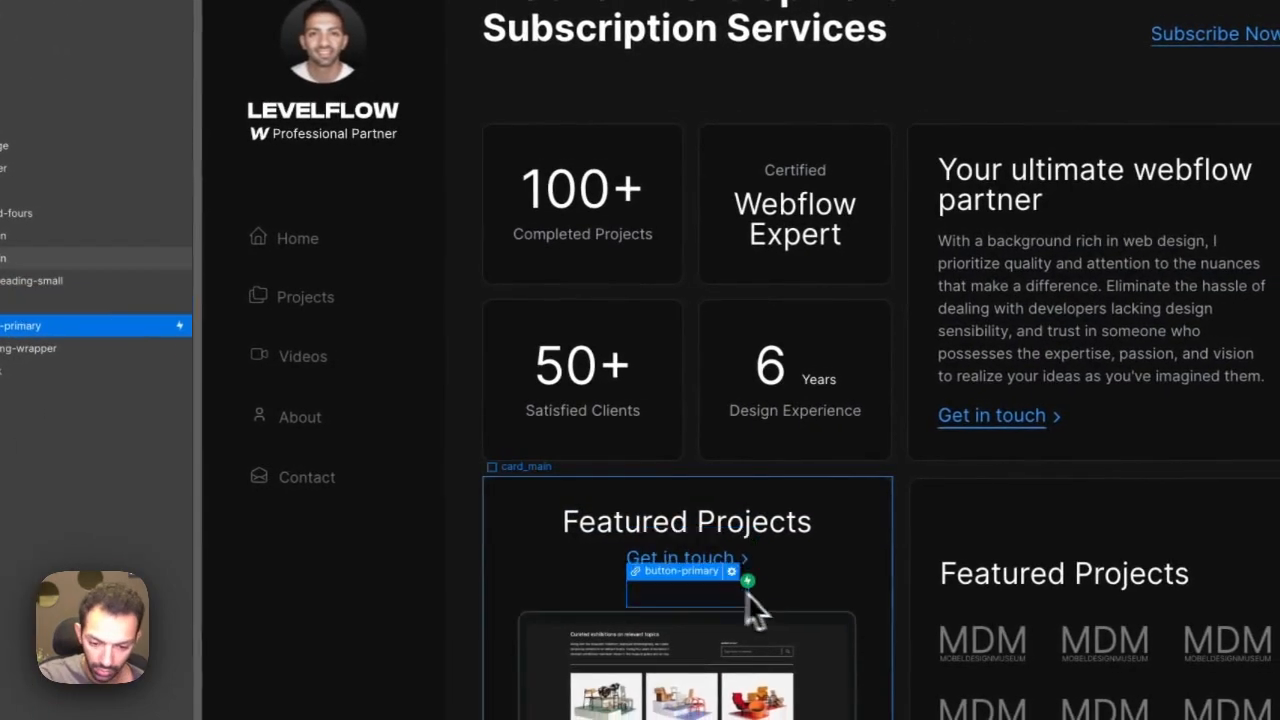
Step: Change the Featured Projects button's text to "View all" and preview the hover animations on the page's link buttons
left_click(695, 560)
double_click(690, 558)
type("View")
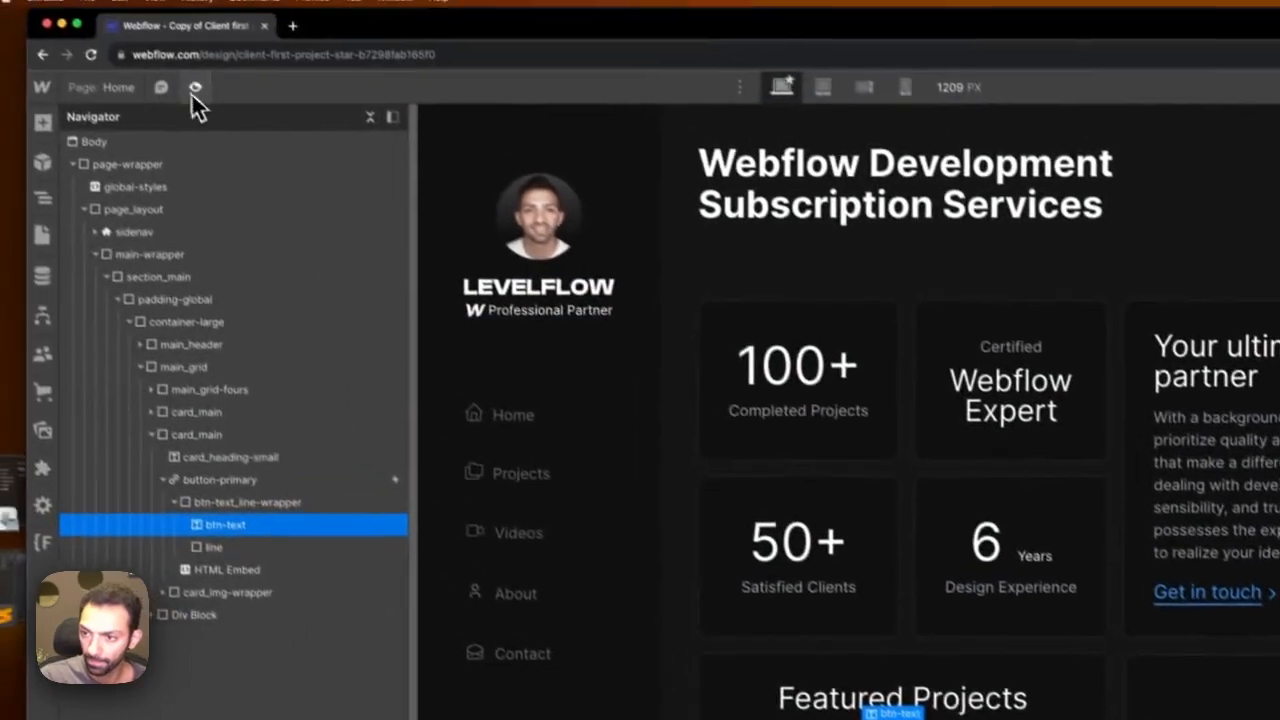
left_click(191, 100)
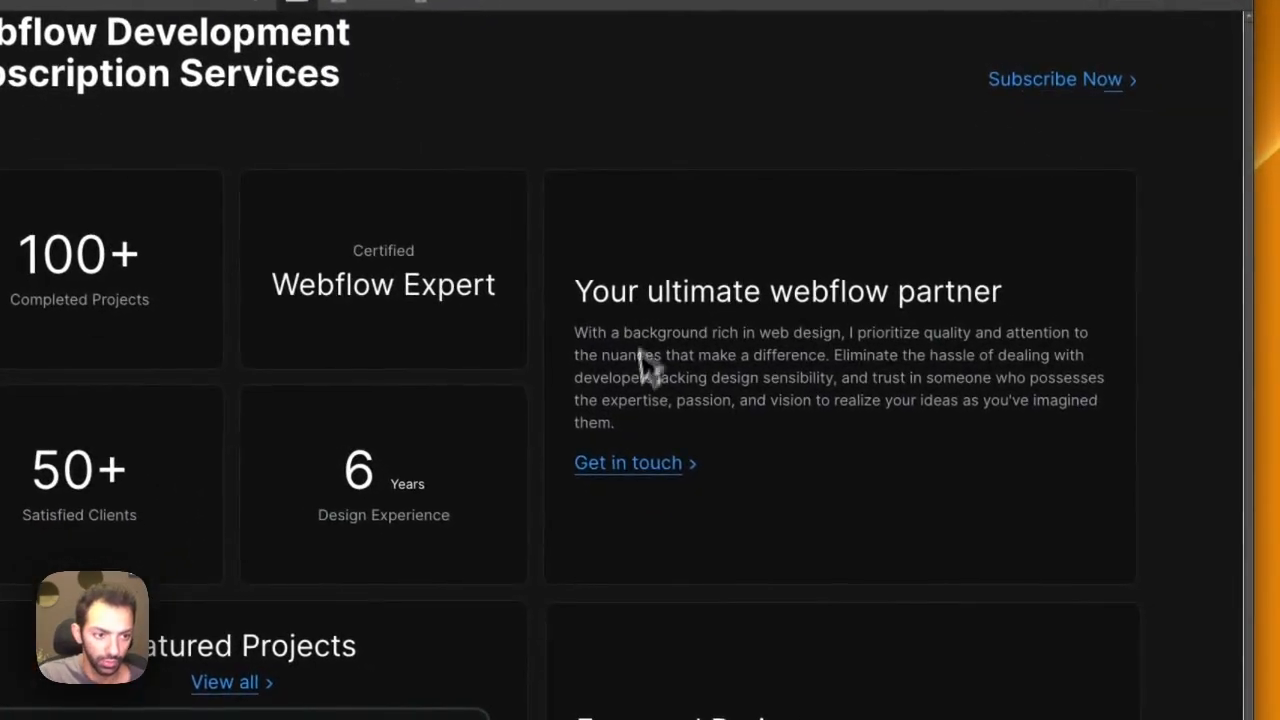
left_click(131, 9)
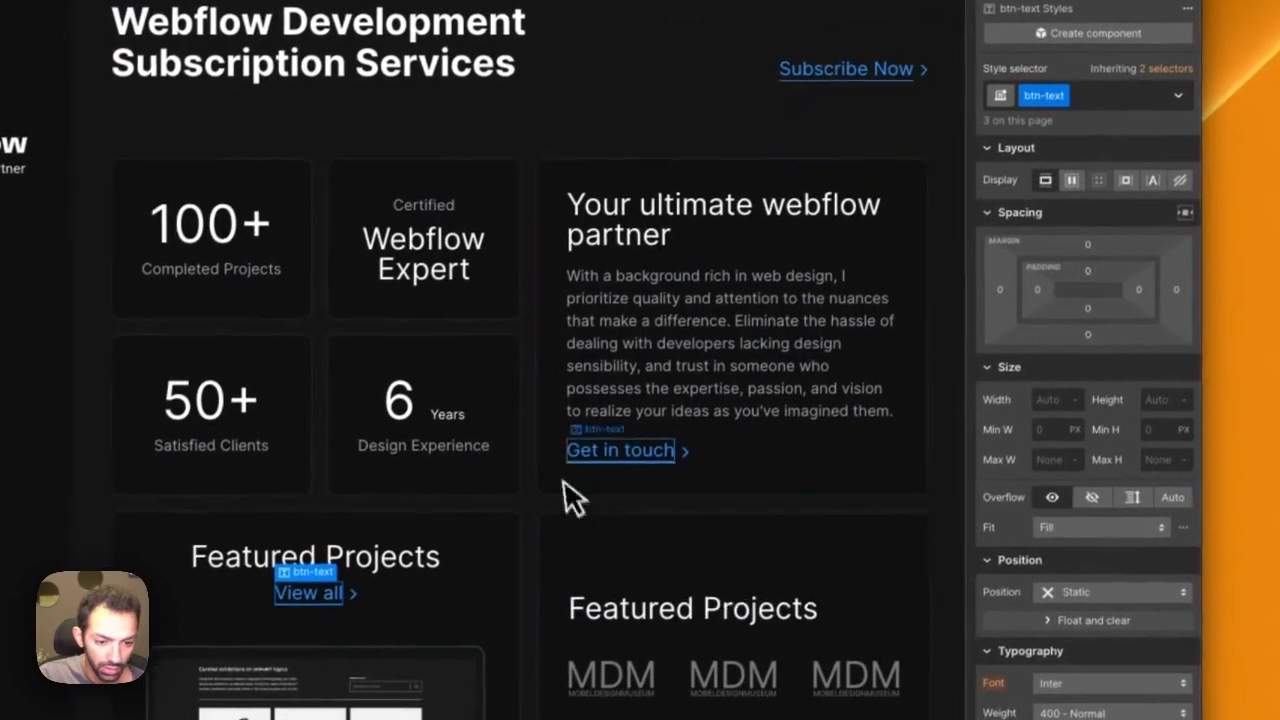
Step: In the Get in touch button's Btn-line-animation, duplicate the first line Move, set the top Move as initial state, then save and preview
left_click(622, 452)
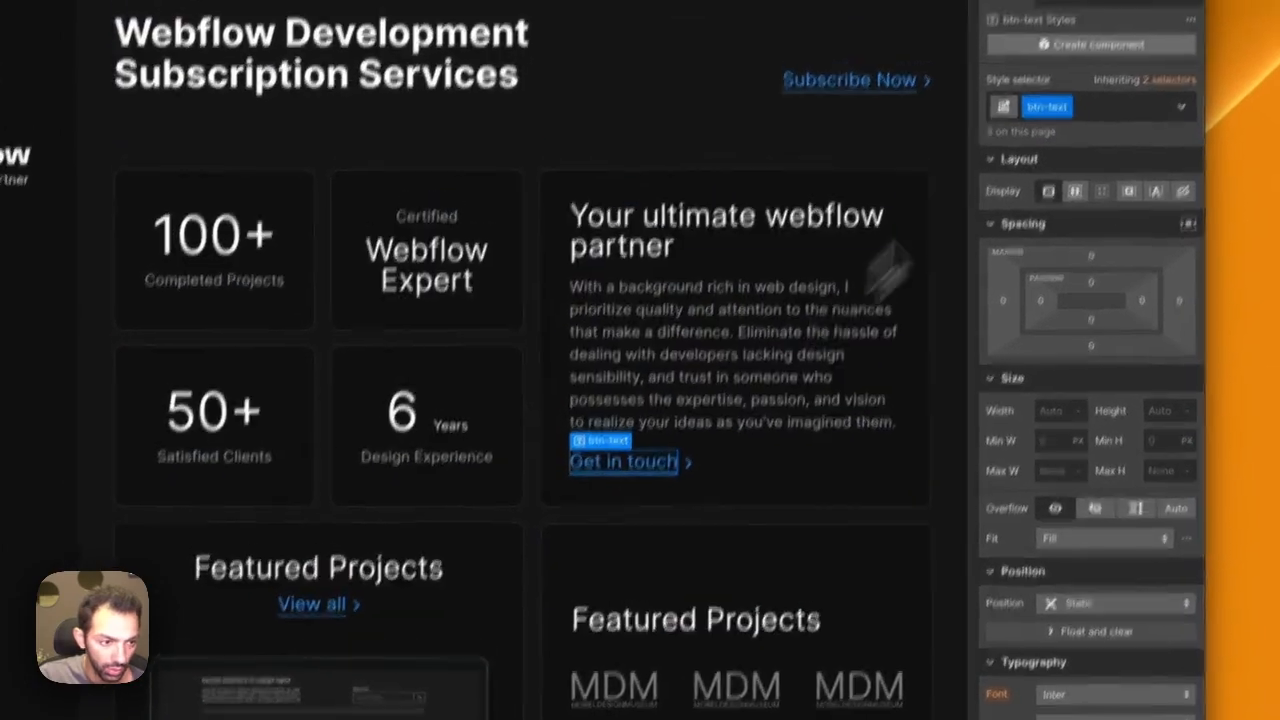
left_click(1133, 131)
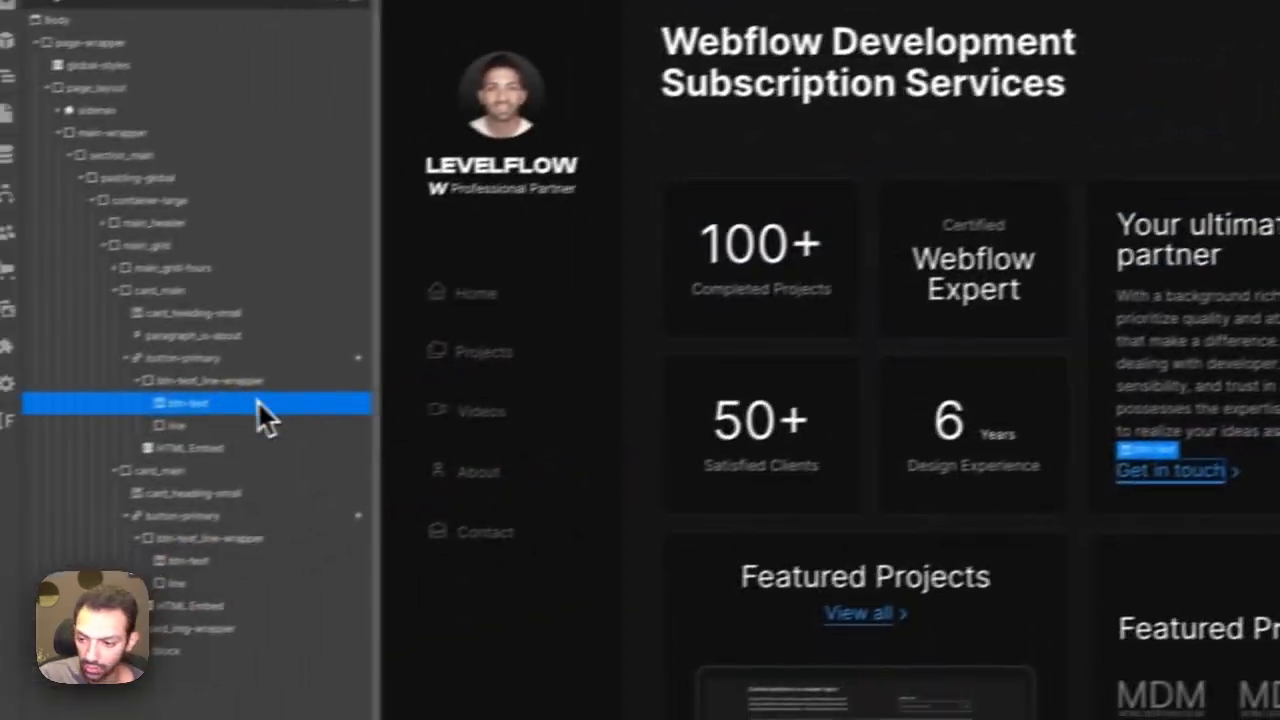
left_click(240, 355)
left_click(1121, 199)
left_click(1108, 271)
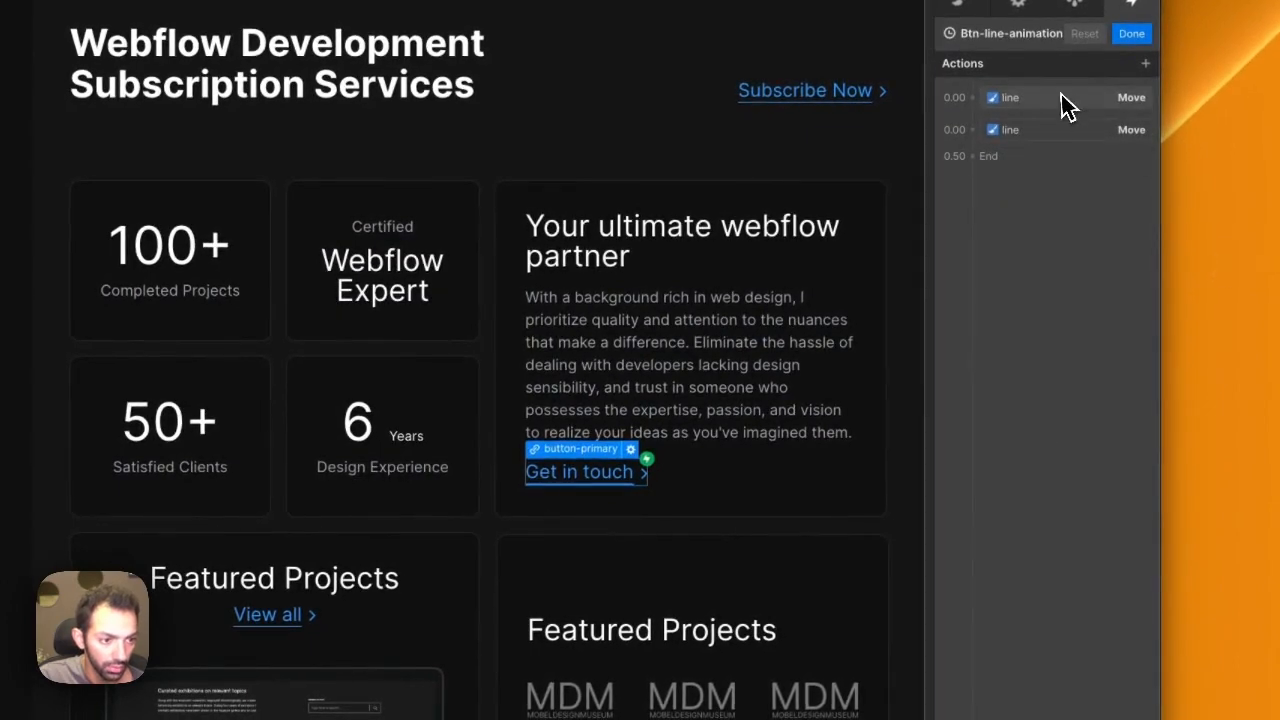
right_click(1042, 102)
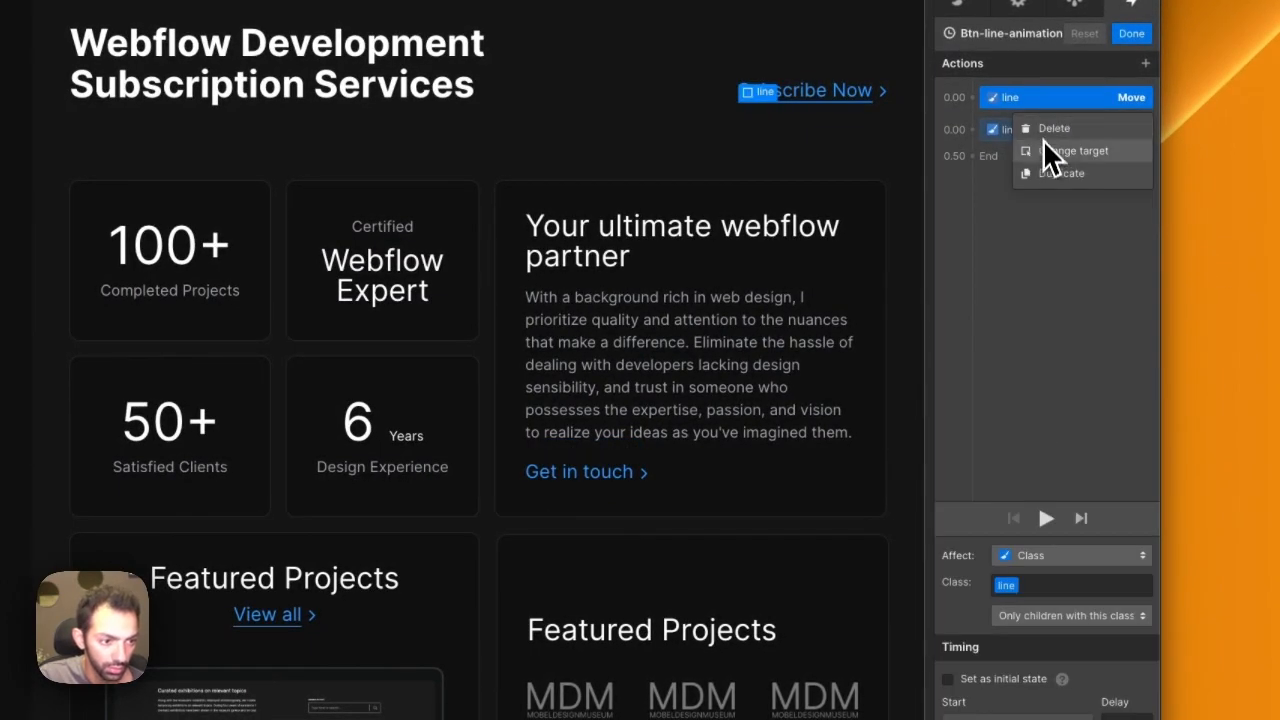
left_click(1047, 170)
left_click(1035, 99)
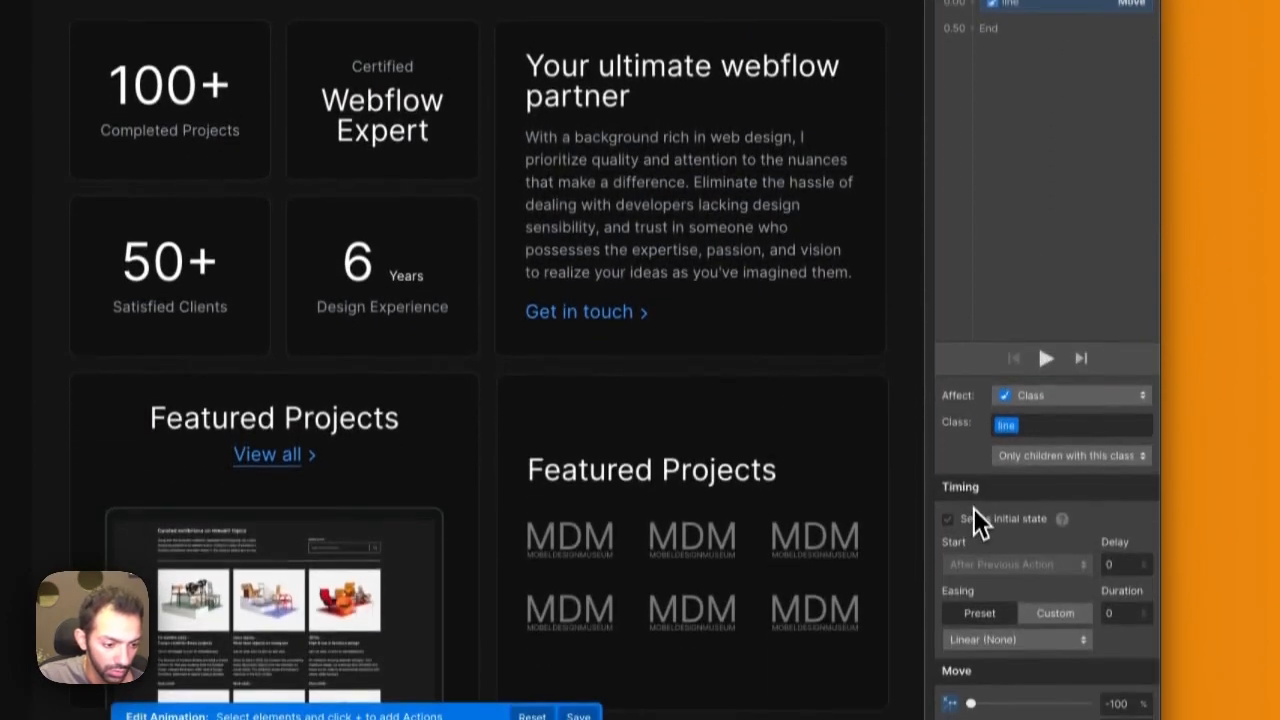
left_click(972, 678)
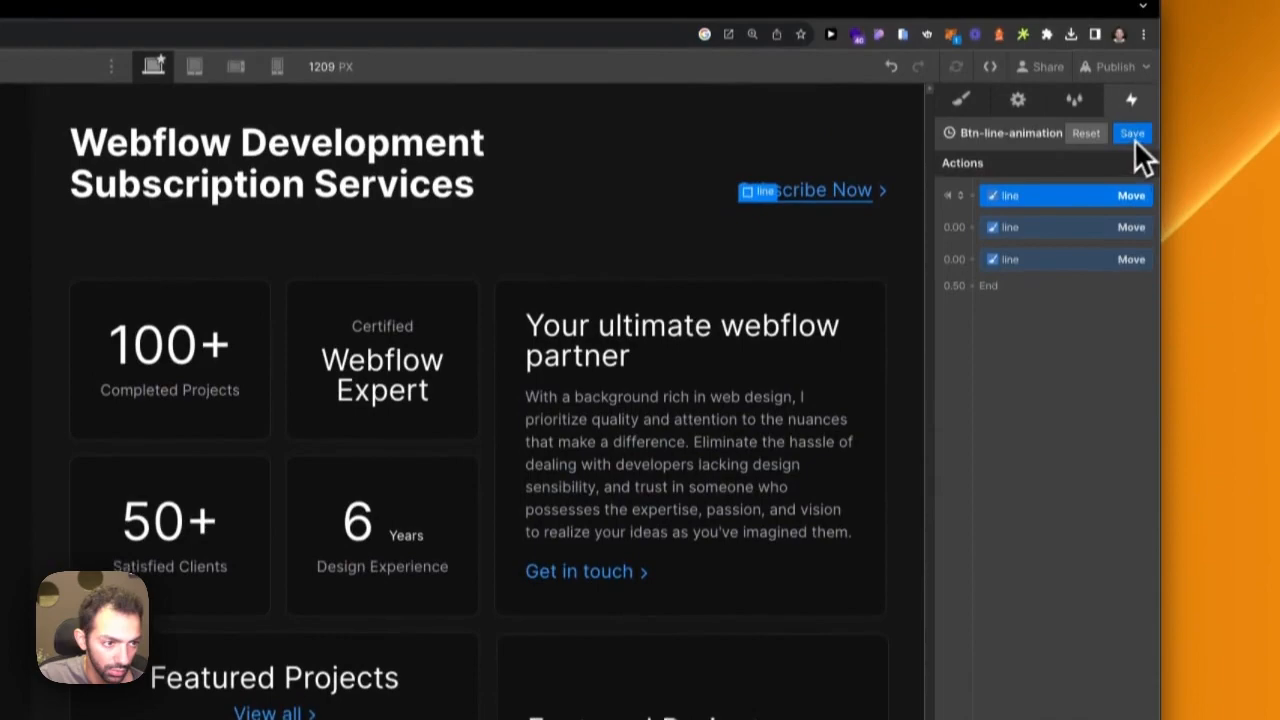
left_click(1132, 131)
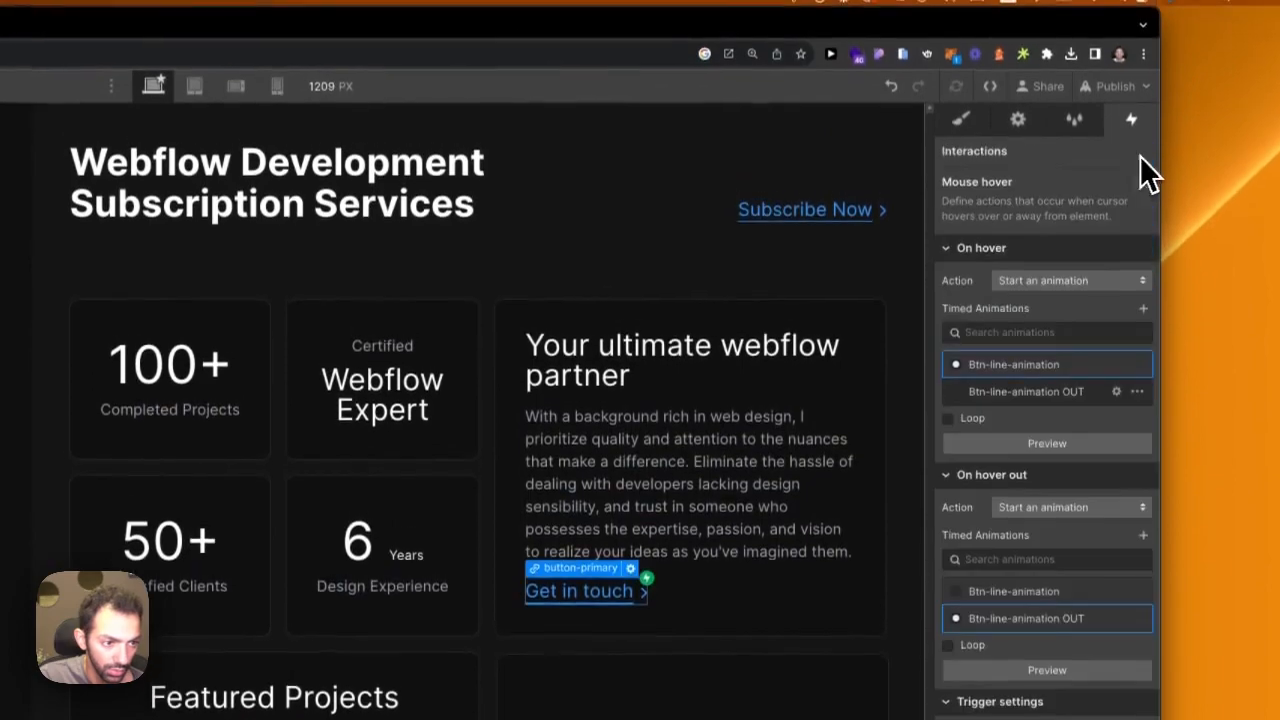
left_click(188, 99)
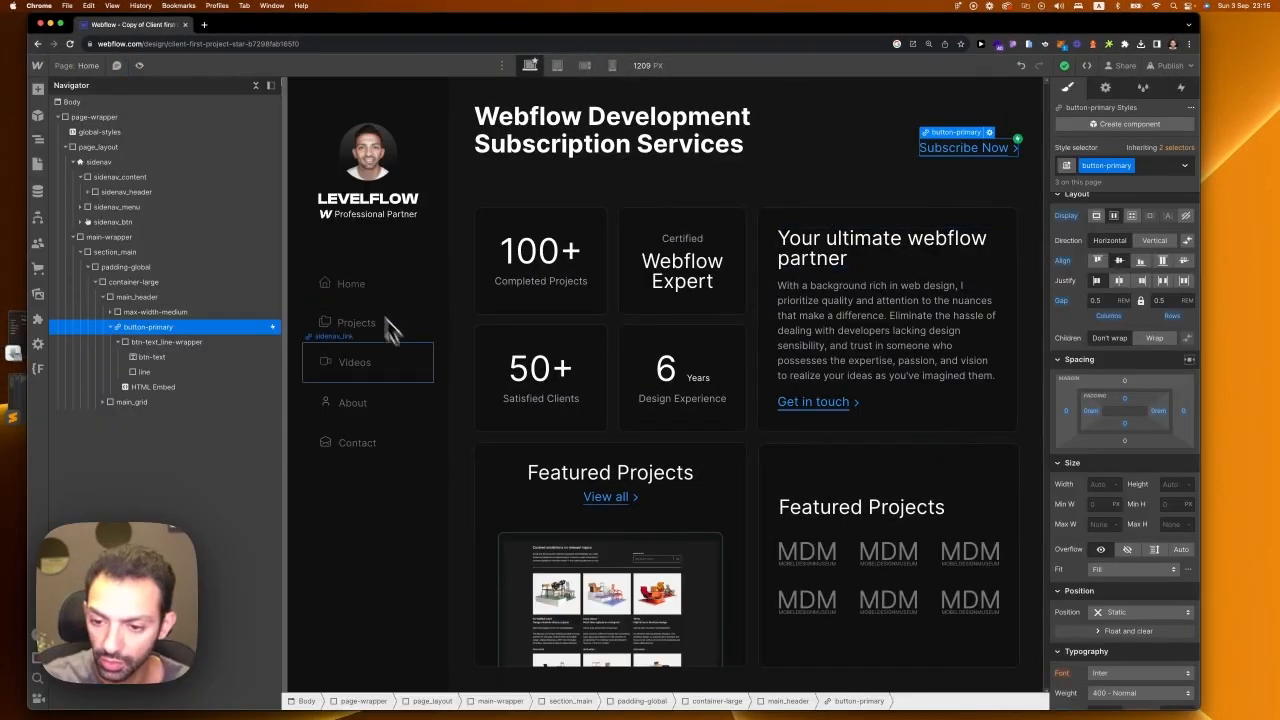
Step: Open the site's general settings and set the site name to Levelflow-2023
left_click(386, 378)
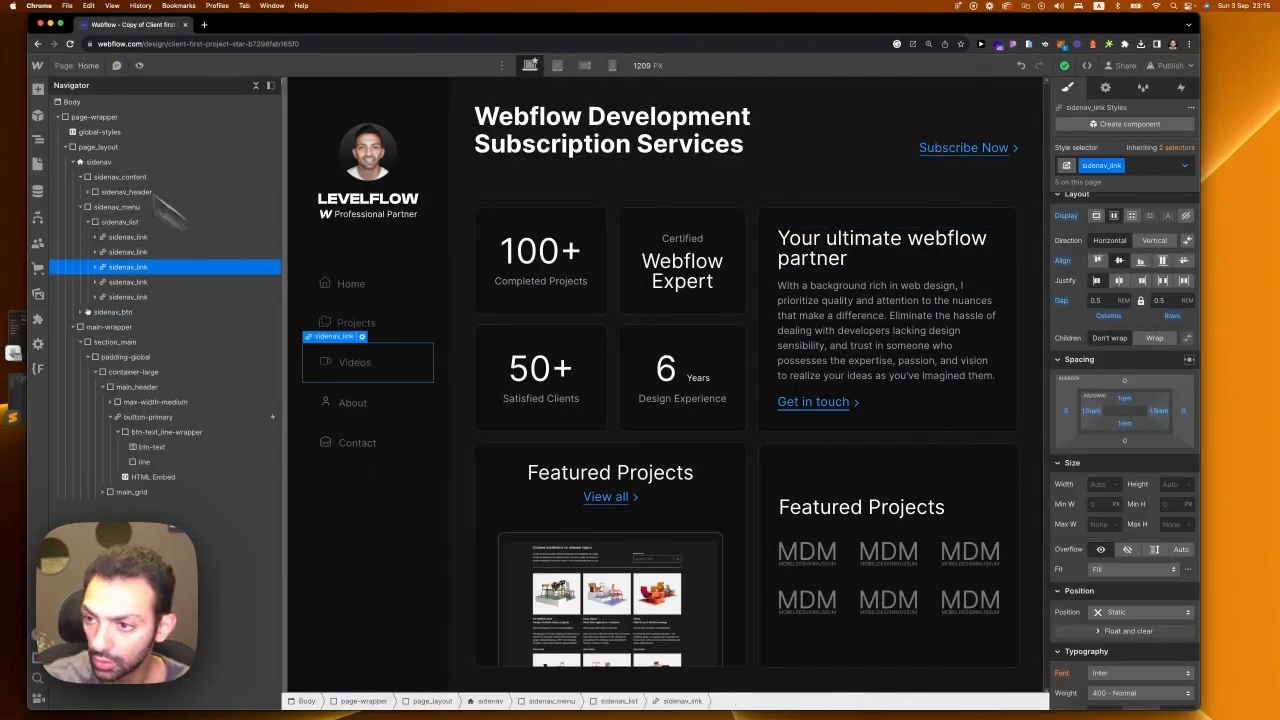
left_click(38, 66)
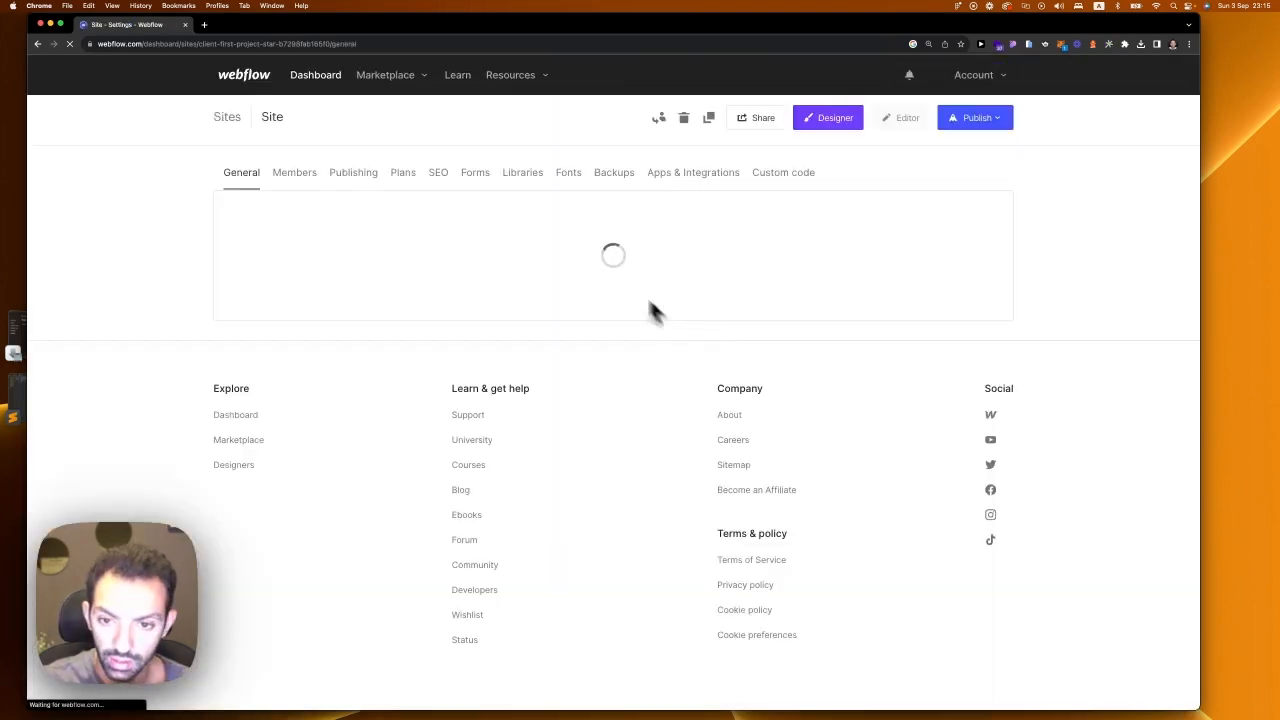
left_click(292, 173)
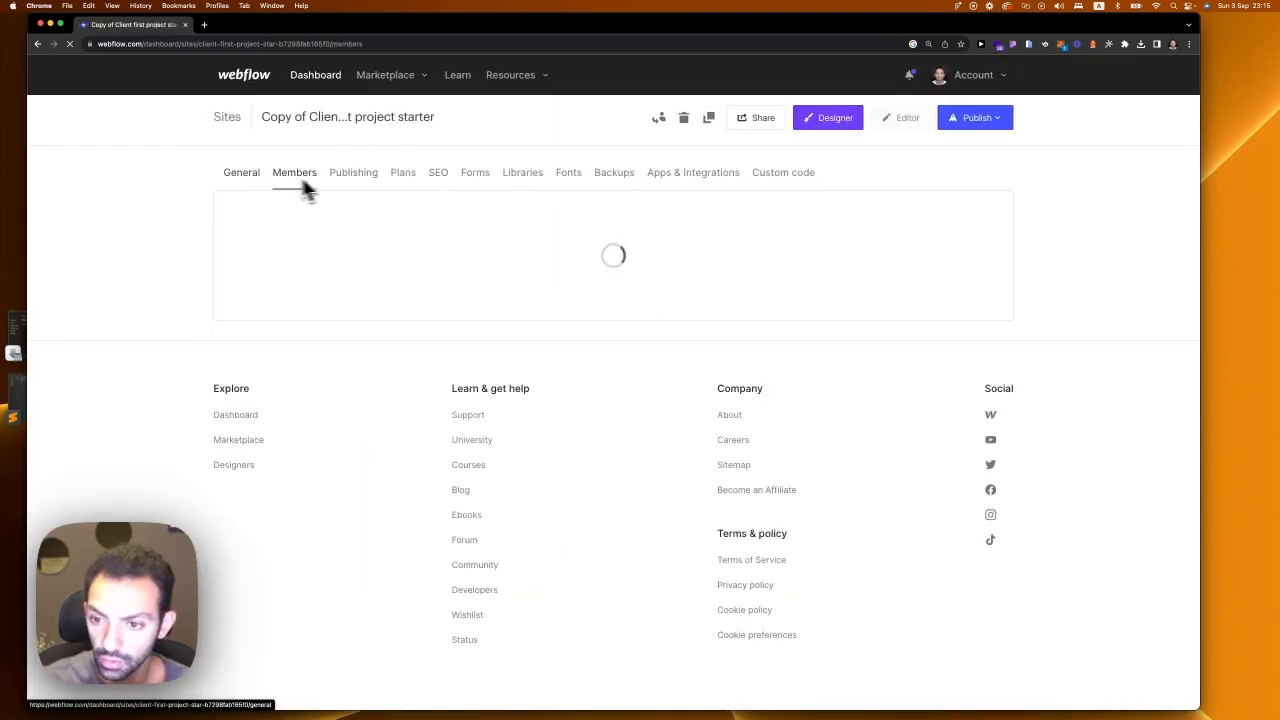
left_click(230, 174)
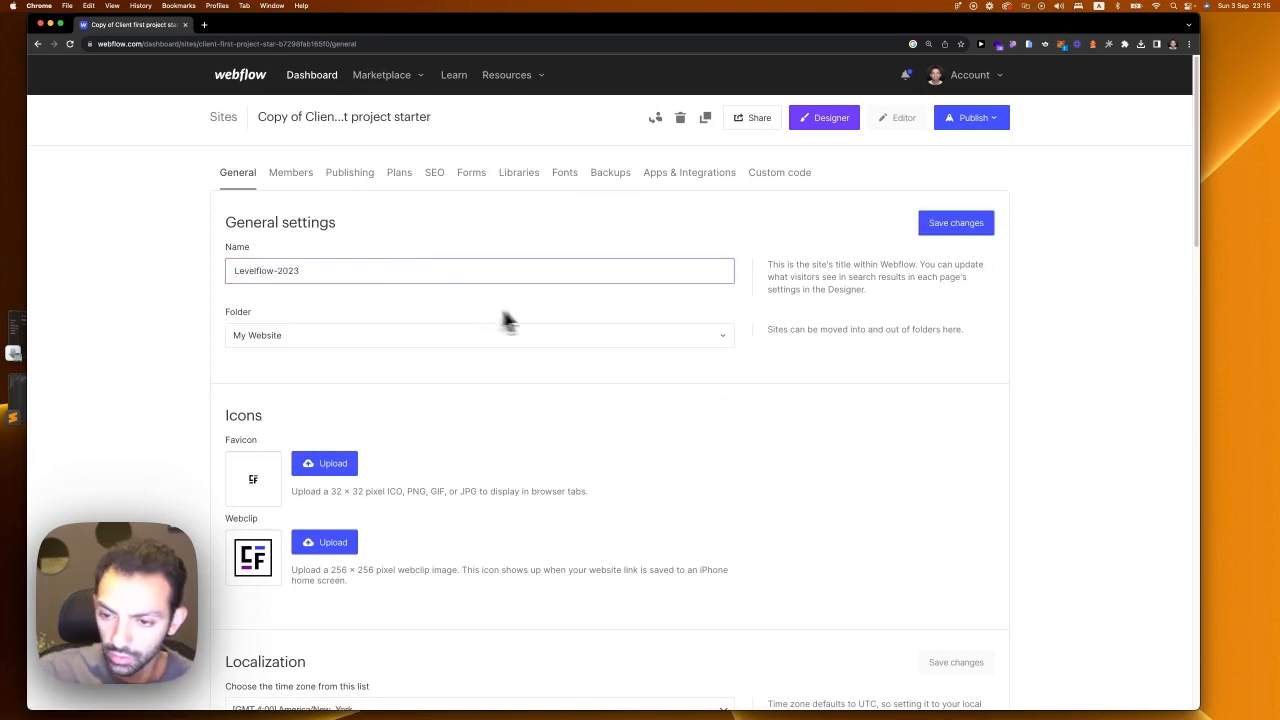
Step: Set the site's Webflow.io staging domain to levelflow-2023, save the change, and publish the site to that domain
left_click(348, 173)
triple_click(362, 330)
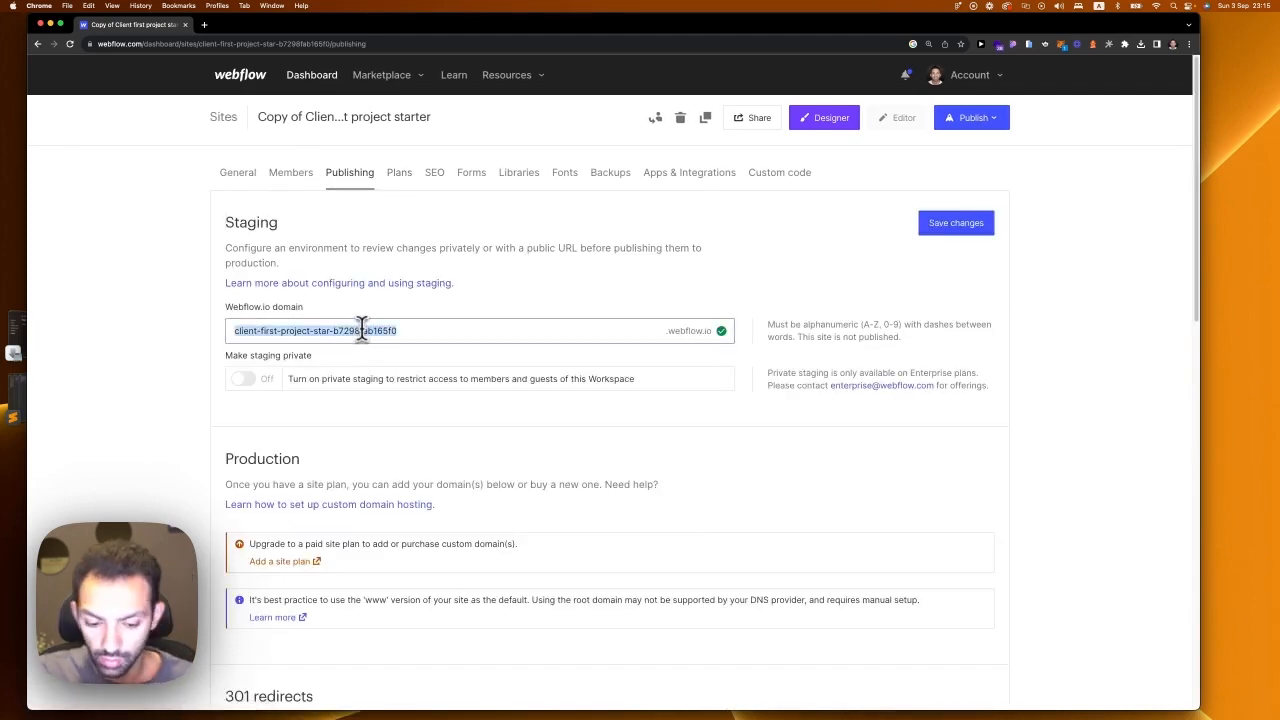
type("levelflow-")
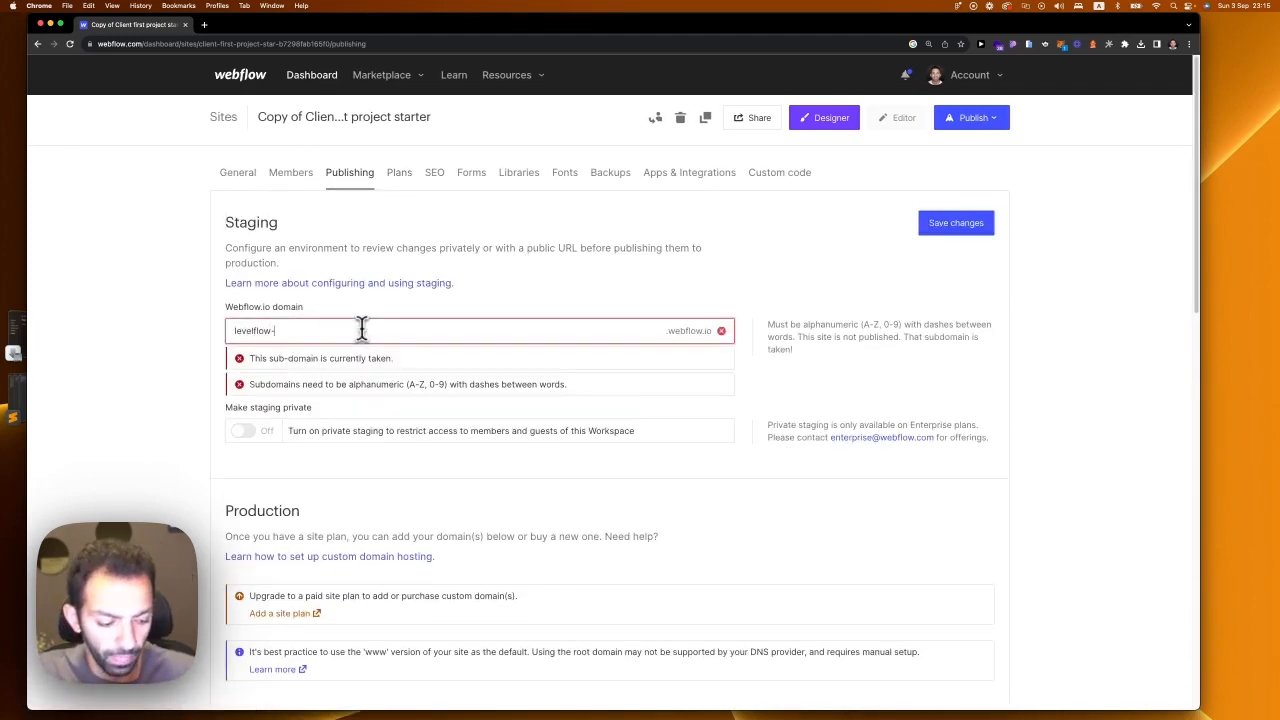
type("2023")
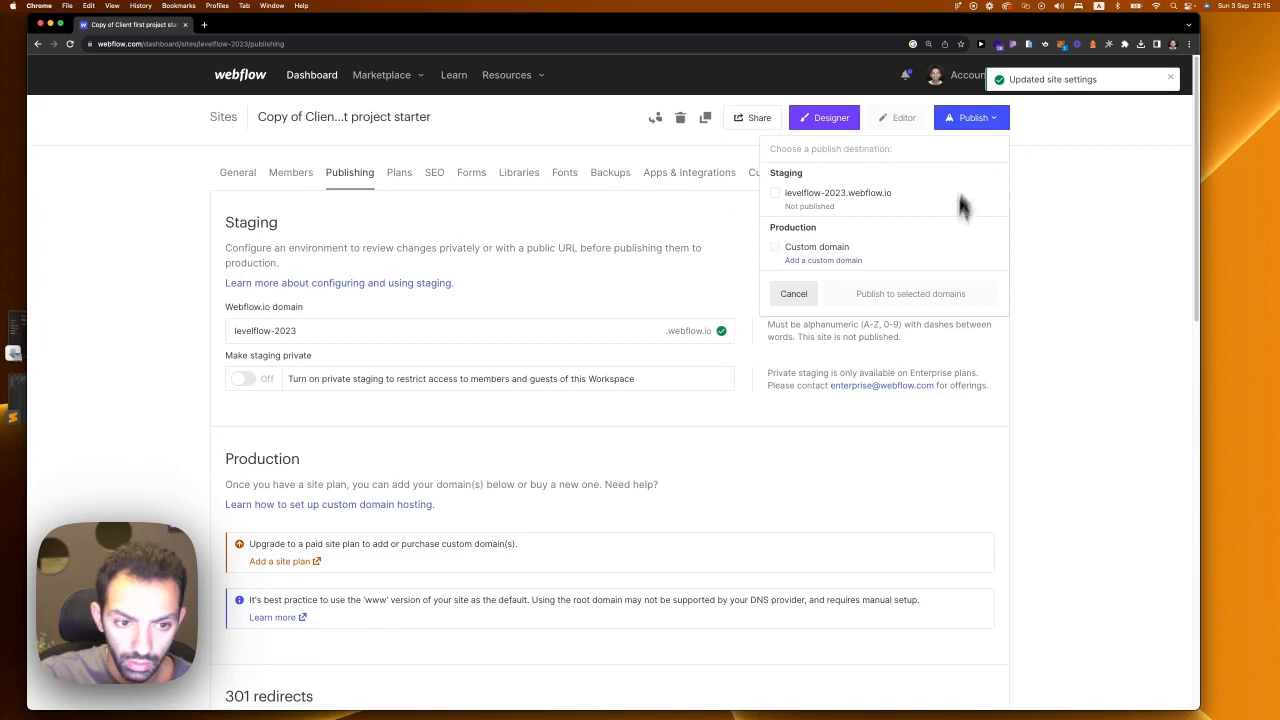
left_click(826, 195)
left_click(857, 292)
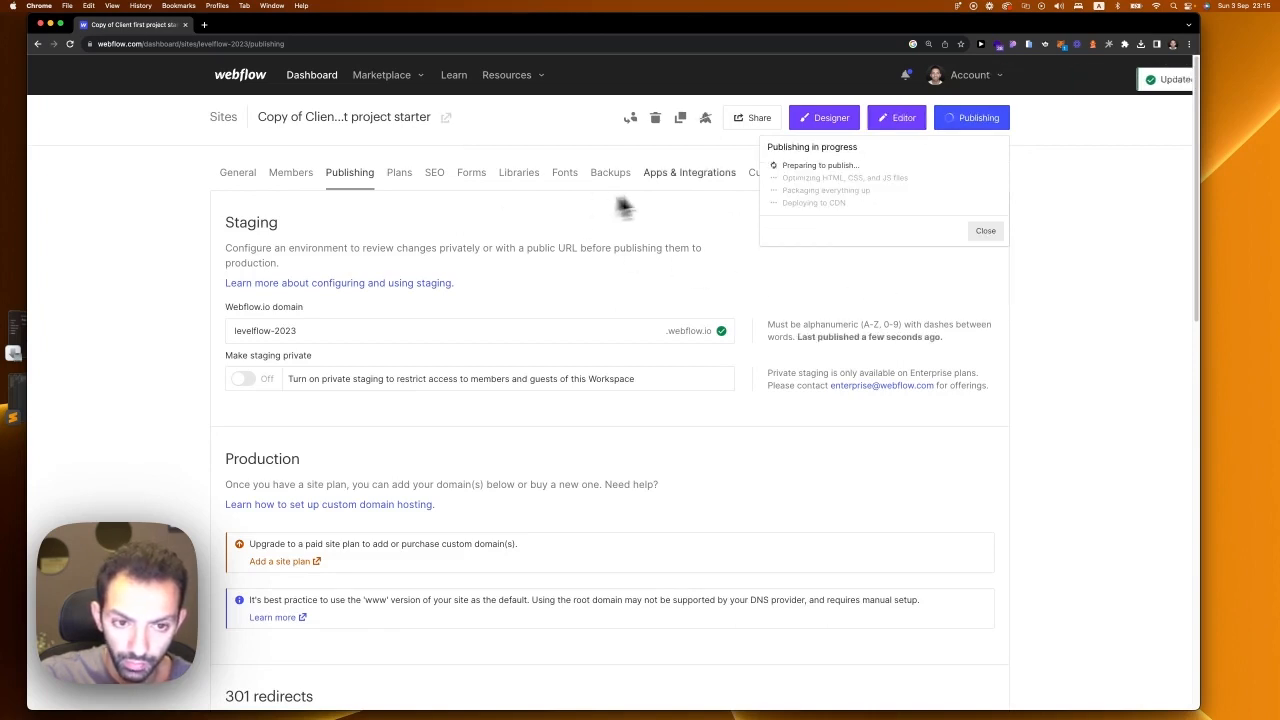
Step: Review the available site plans and compare their publishing and site features
left_click(403, 178)
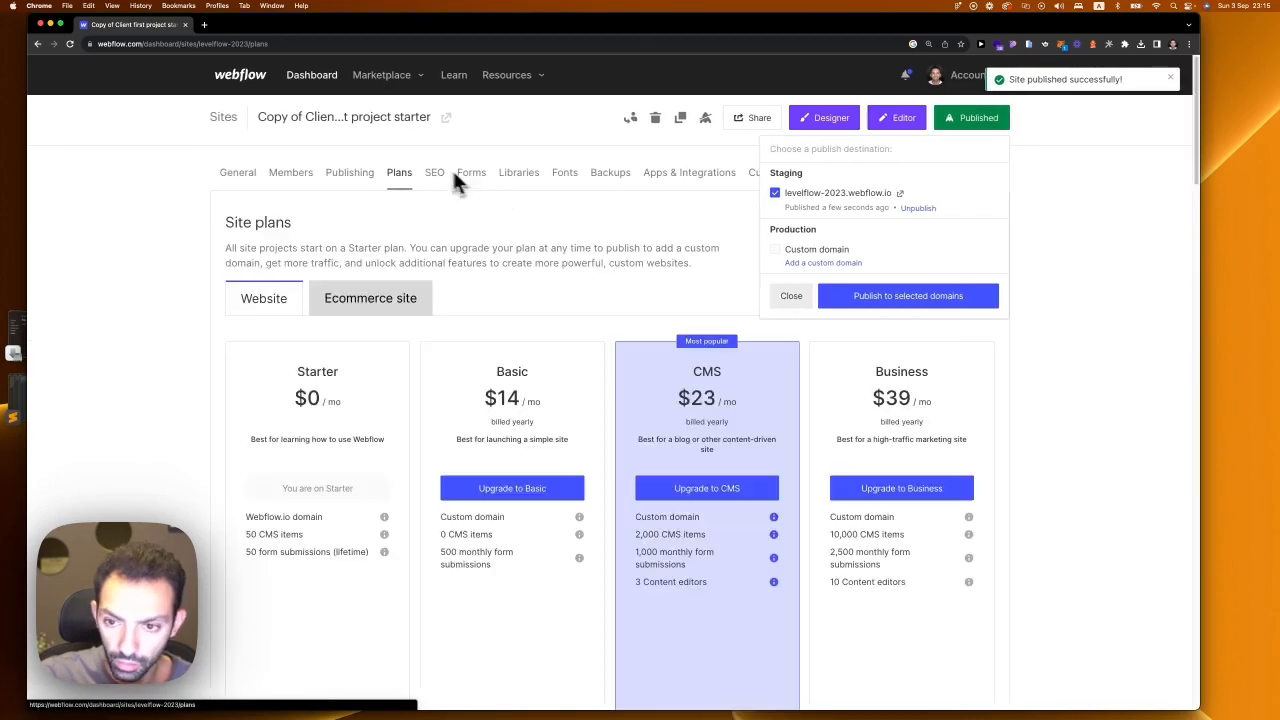
left_click(440, 178)
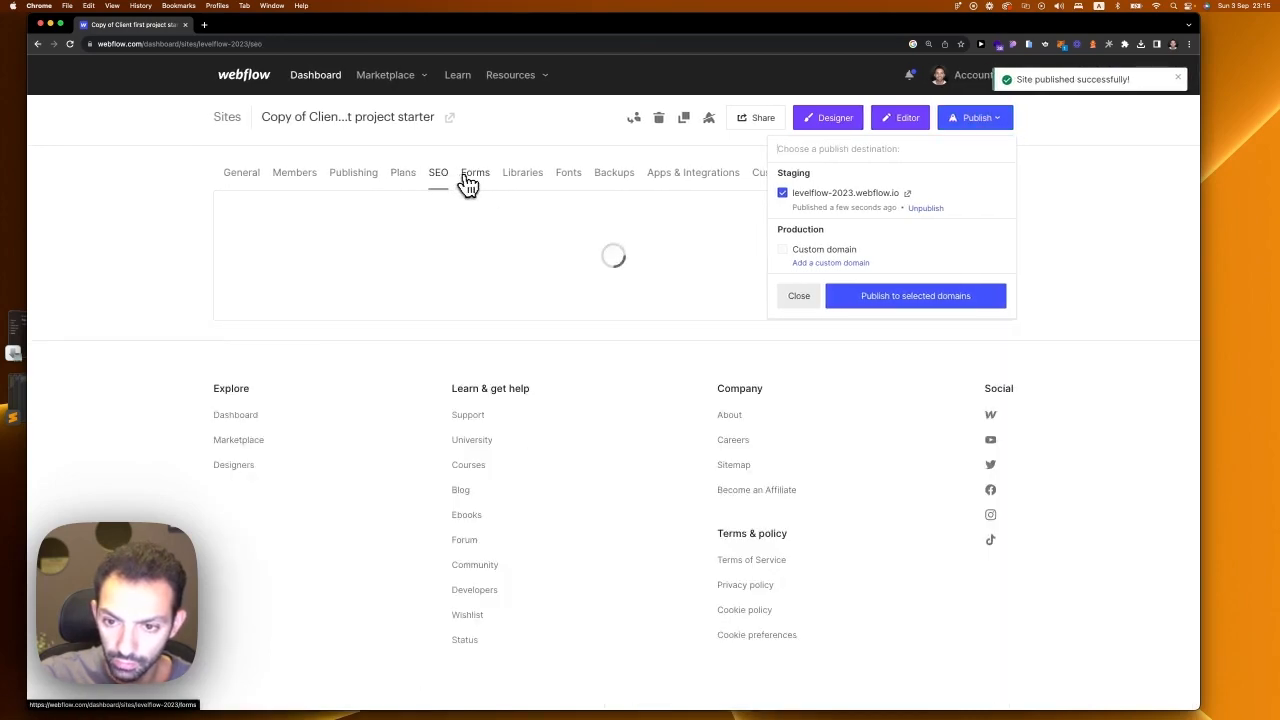
left_click(401, 177)
scroll(660, 480, "down", 4)
scroll(660, 500, "down", 4)
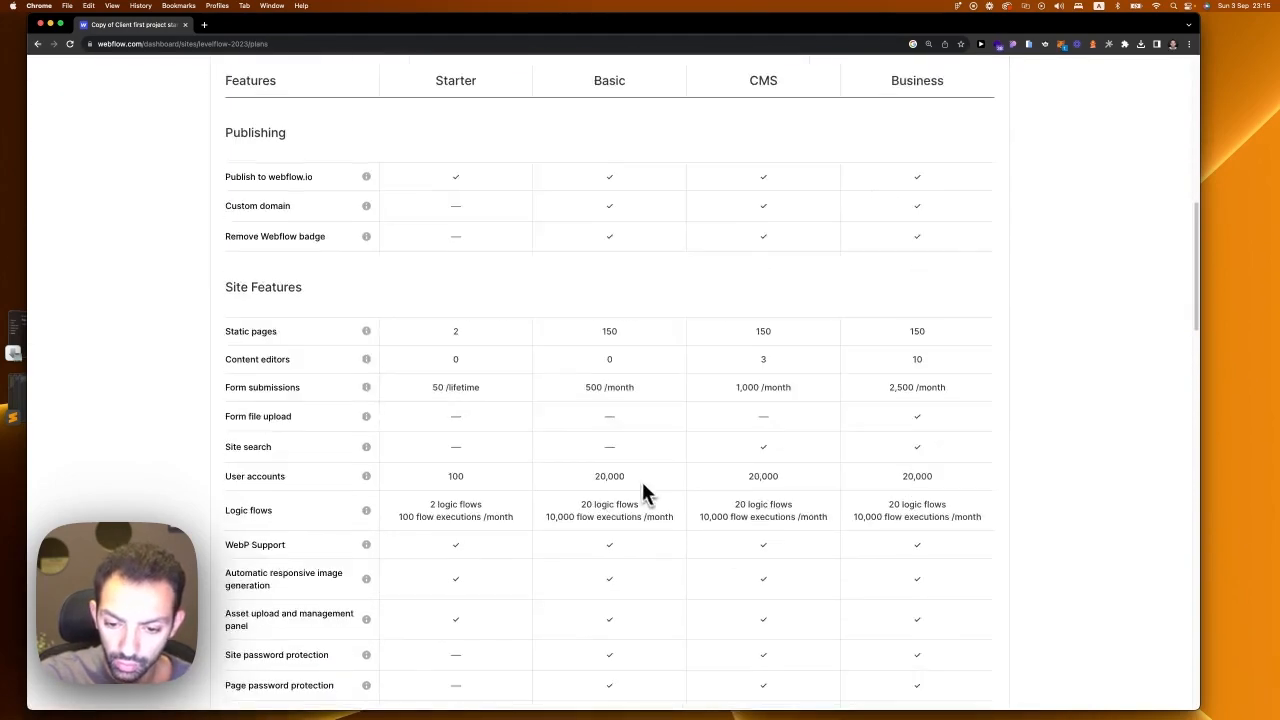
scroll(600, 450, "up", 8)
Step: View the published levelflow-2023.webflow.io page from the Designer, then return to the Designer
left_click(249, 180)
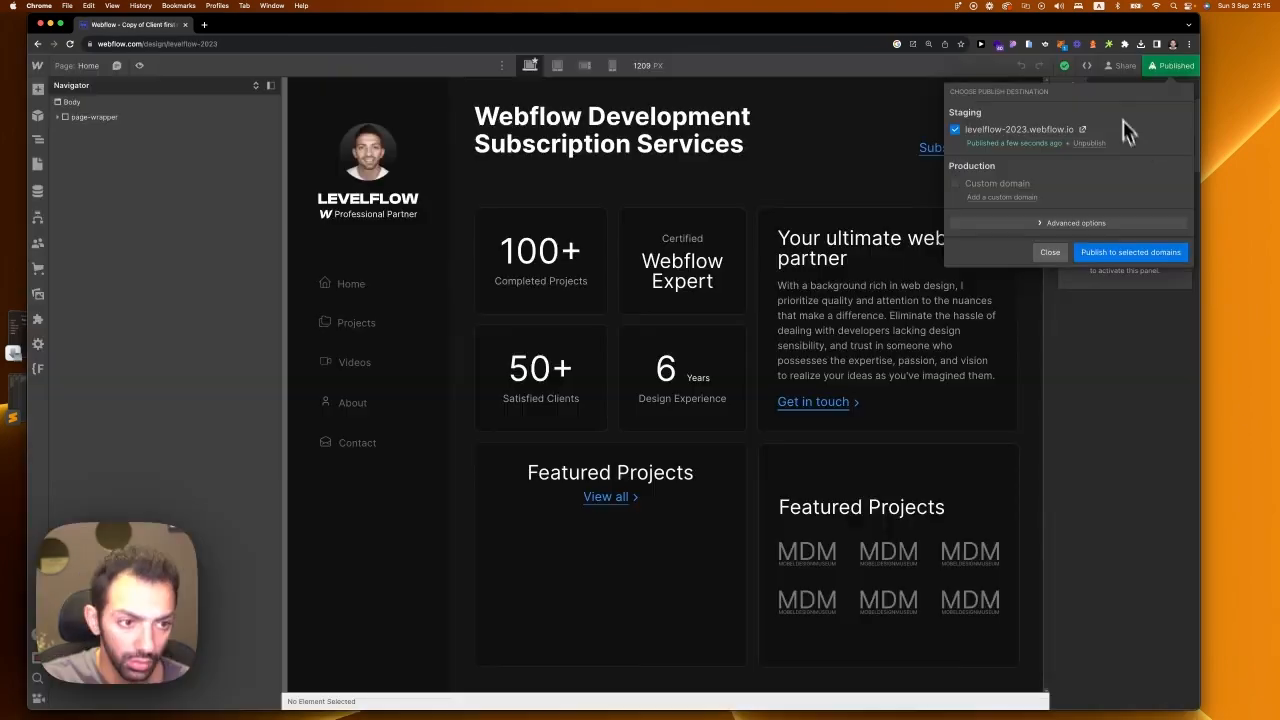
left_click(1075, 128)
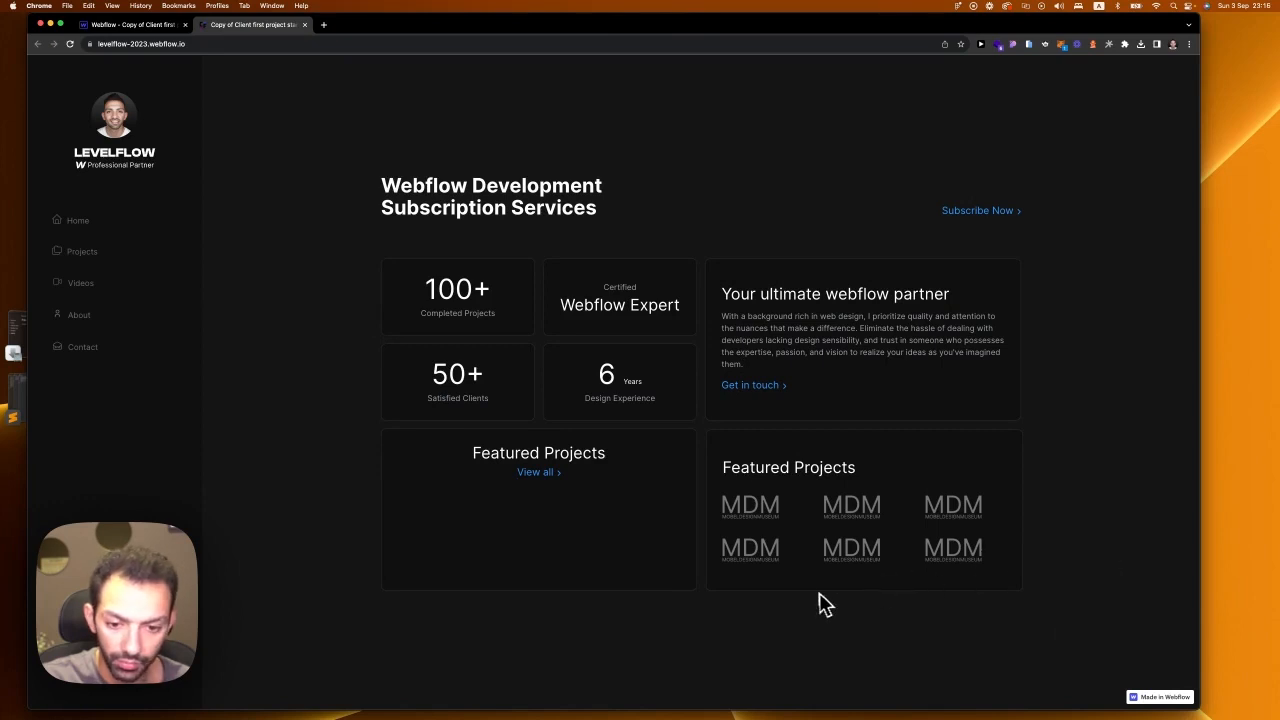
key("ctrl+shift+Tab")
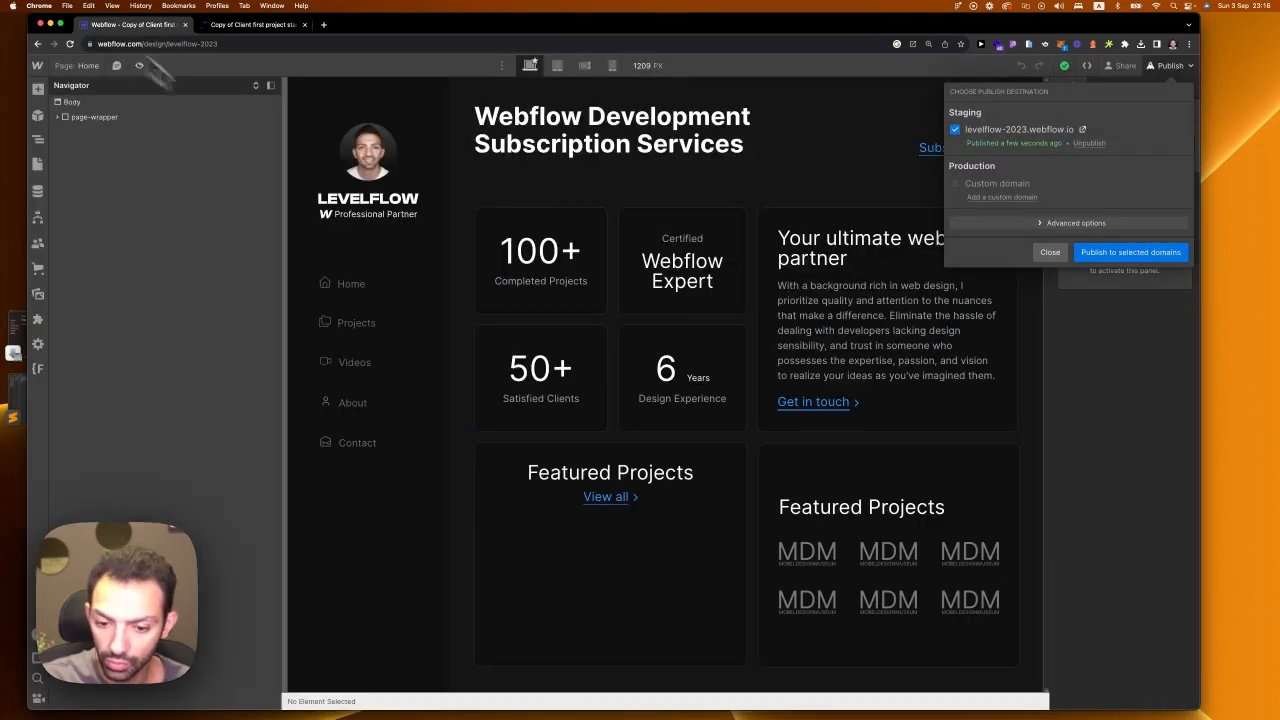
left_click(628, 590)
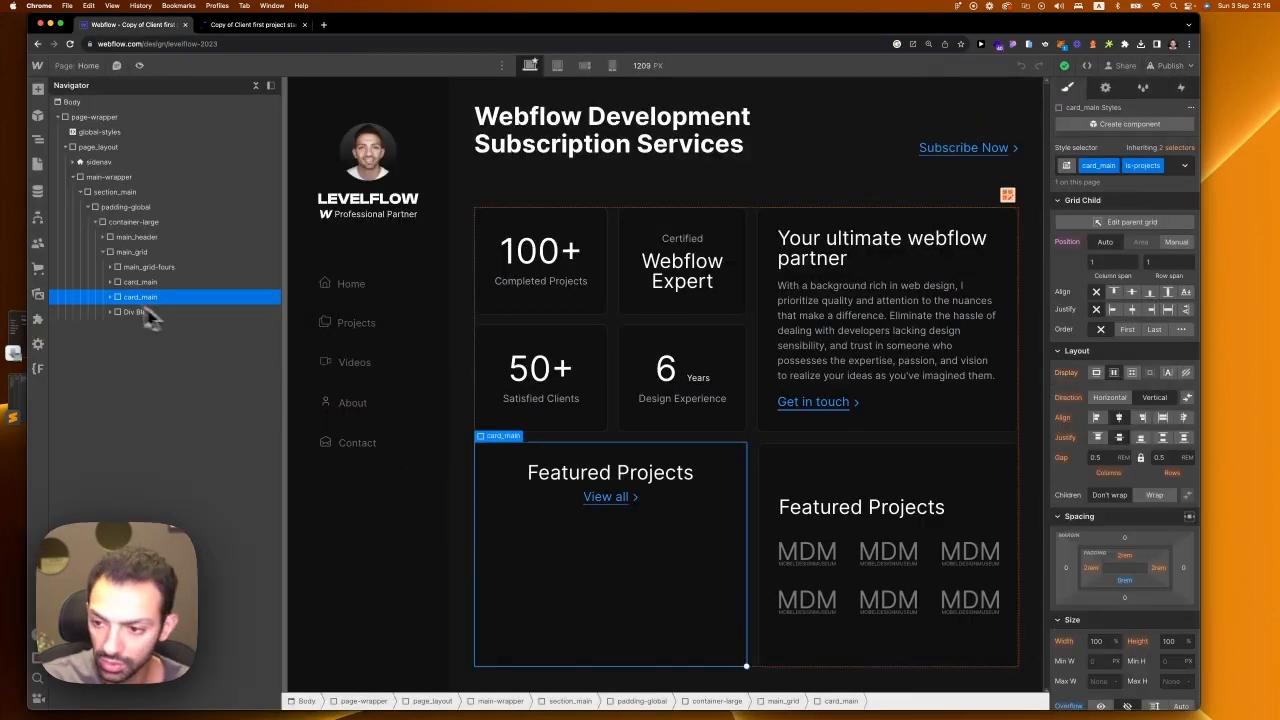
left_click(111, 297)
left_click(119, 342)
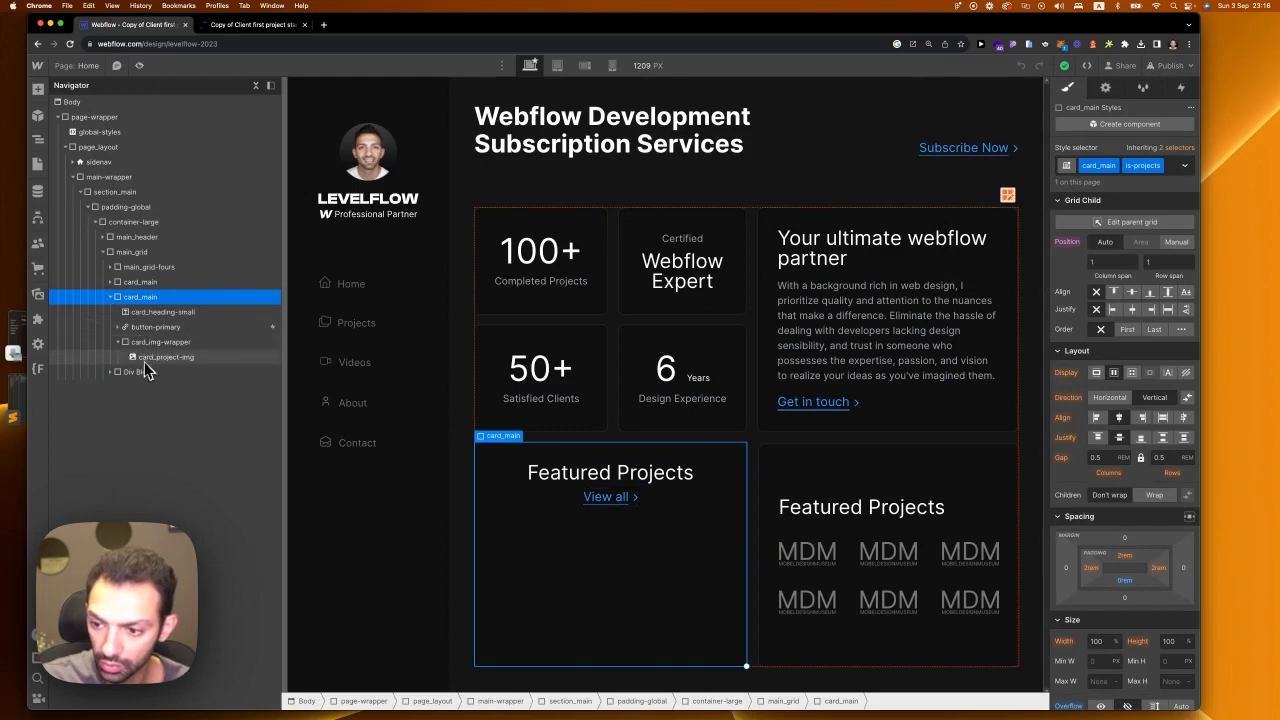
left_click(150, 357)
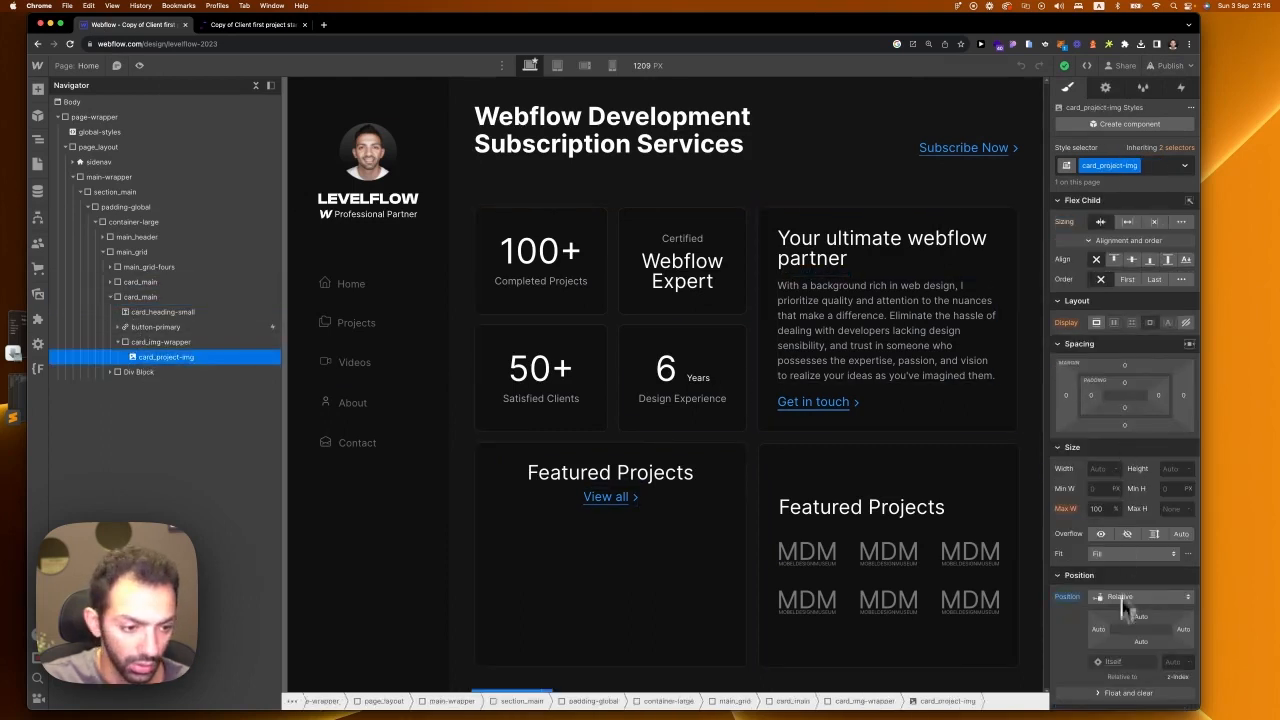
left_click(1108, 92)
left_click(1131, 266)
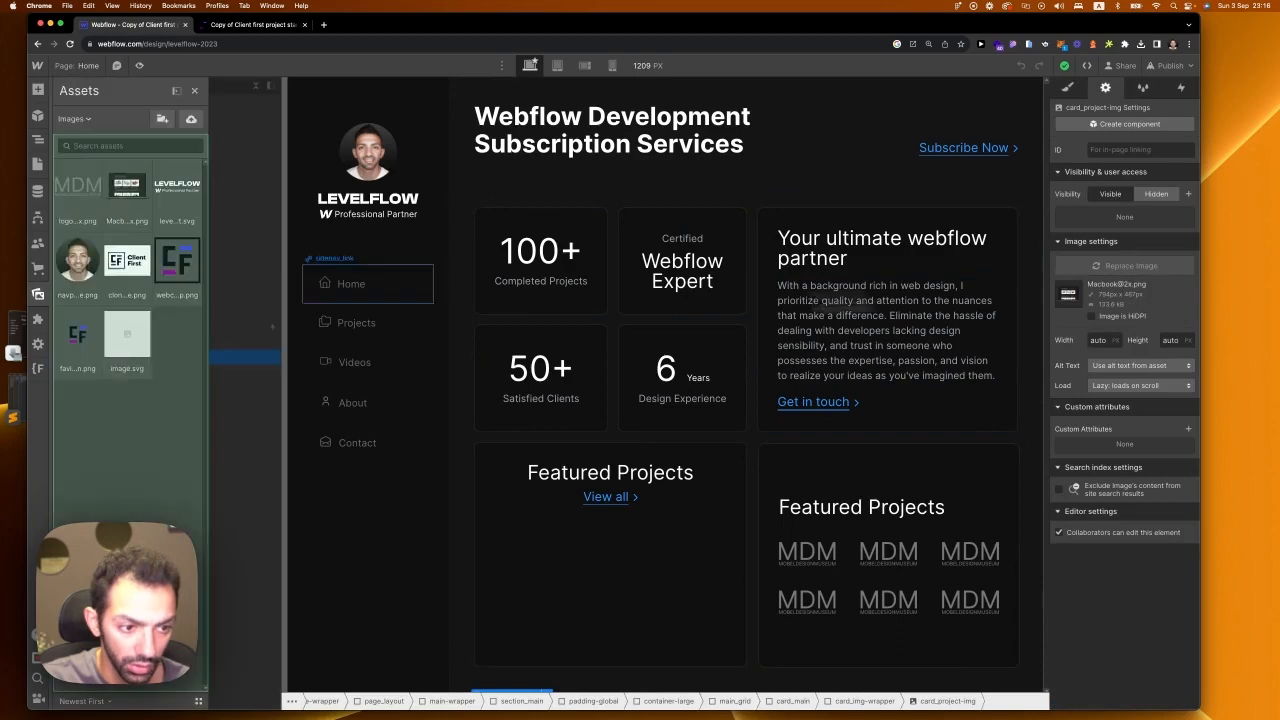
left_click(132, 186)
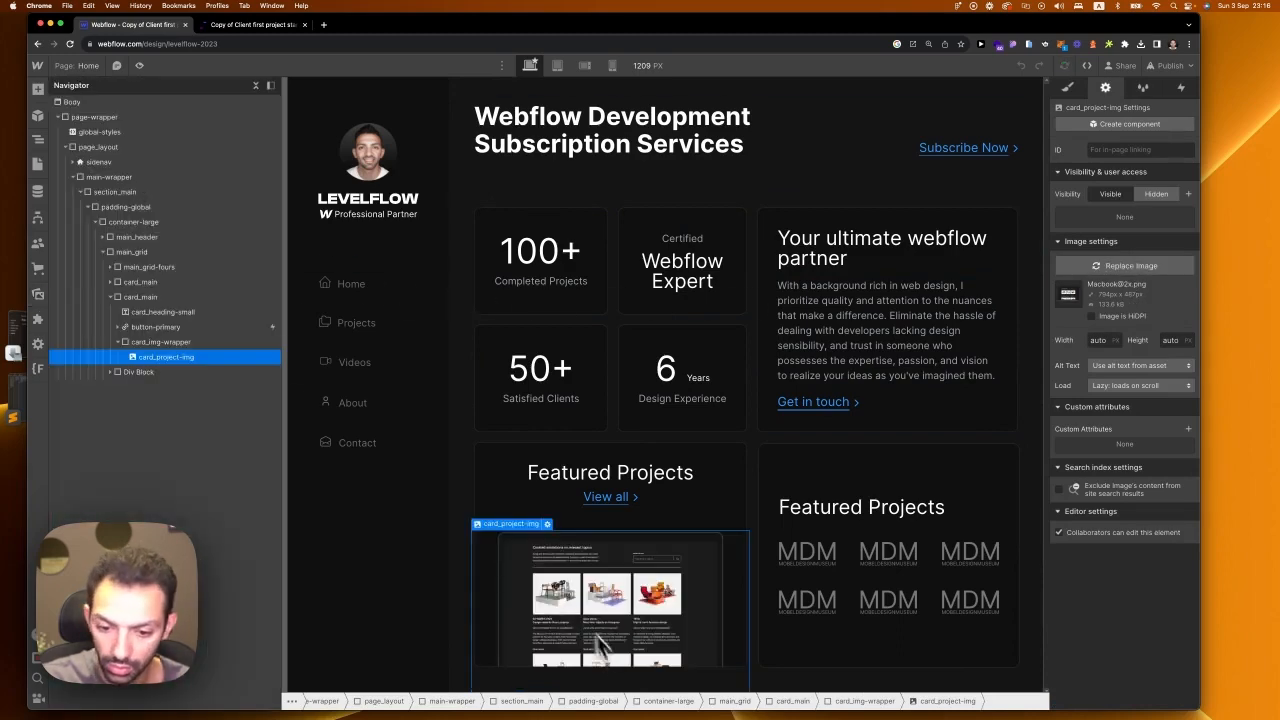
Step: Examine the size, position and typography styles of the card_project-img image
left_click(547, 525)
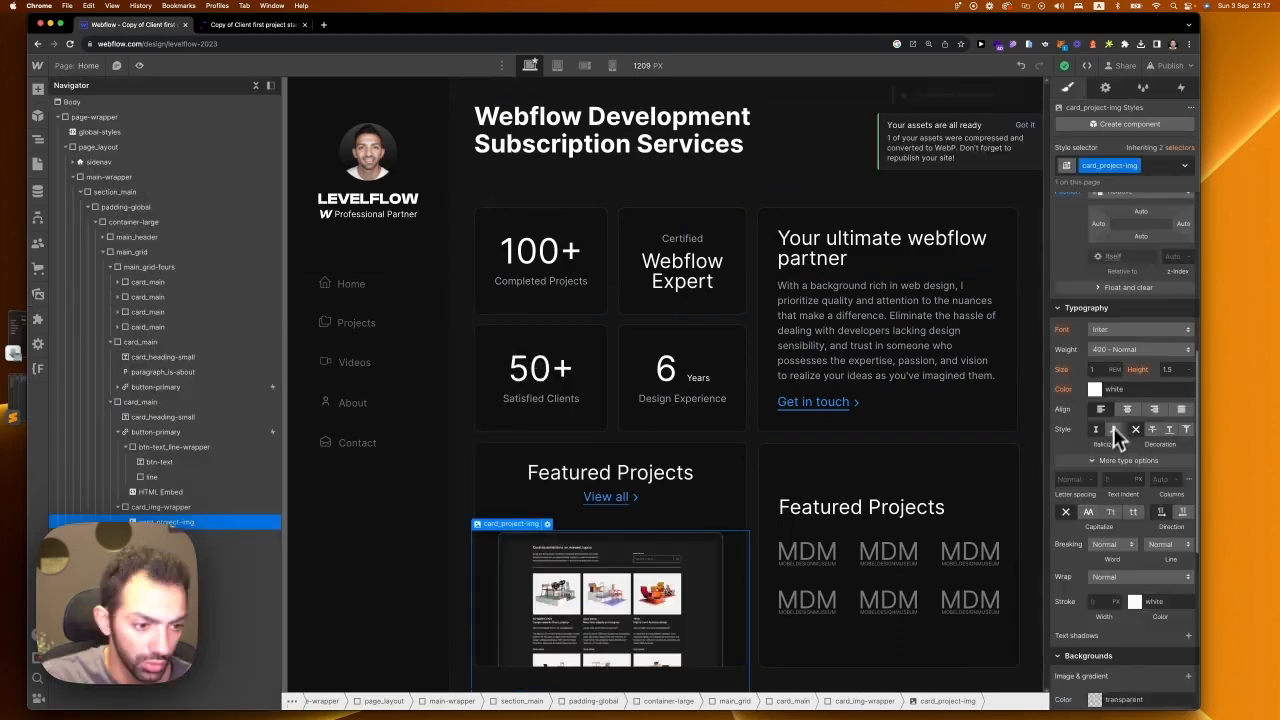
scroll(1117, 436, "up", 2)
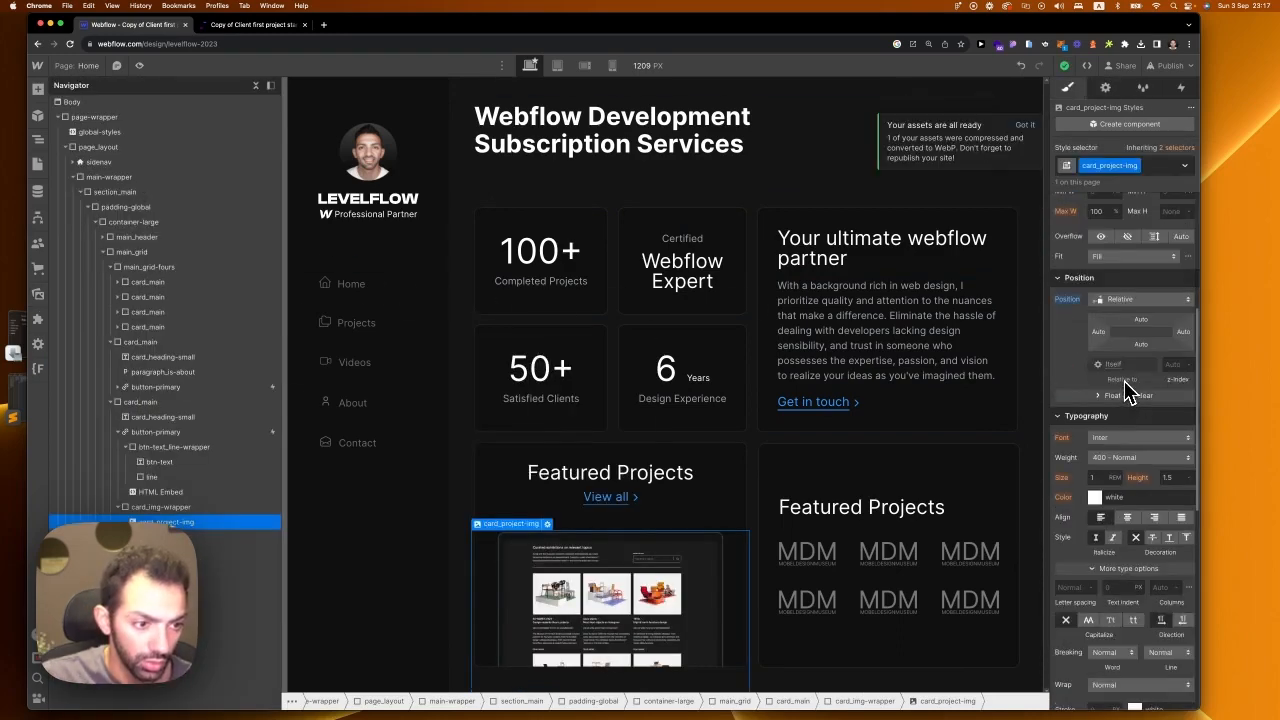